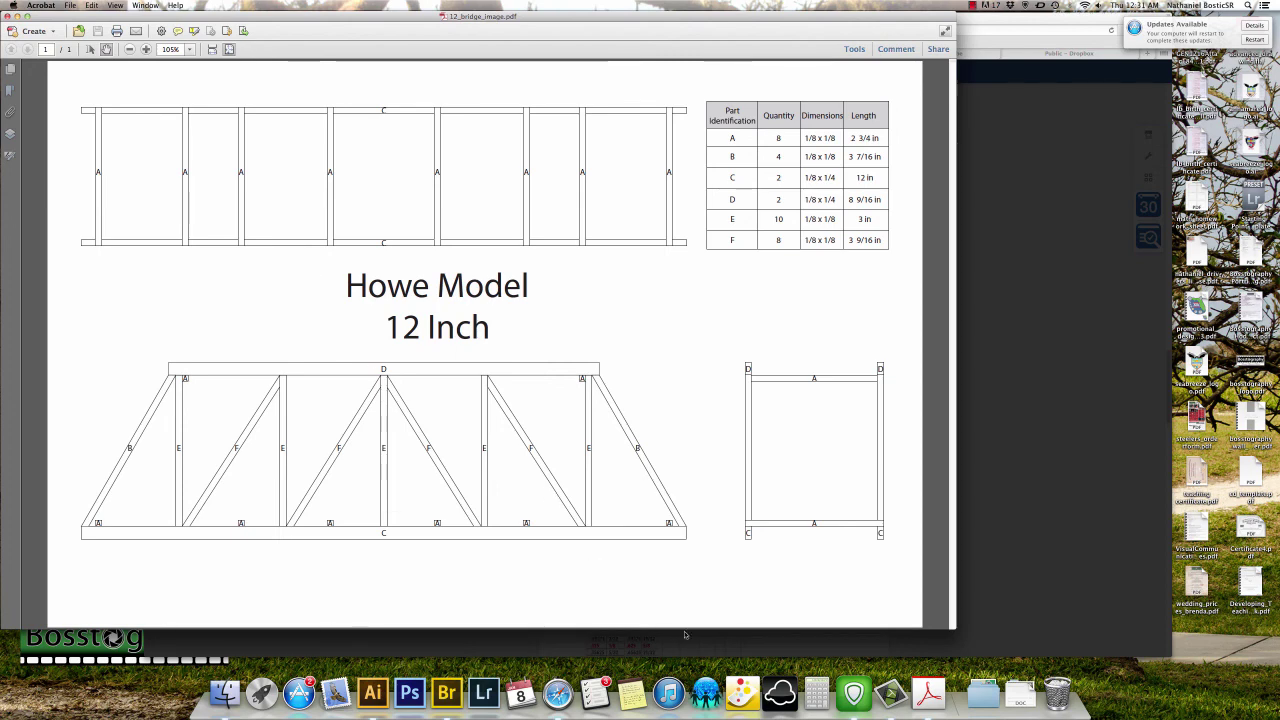
Switch to Illustrator and create a new document with one artboard, Tabloid size and landscape orientation.
click(372, 693)
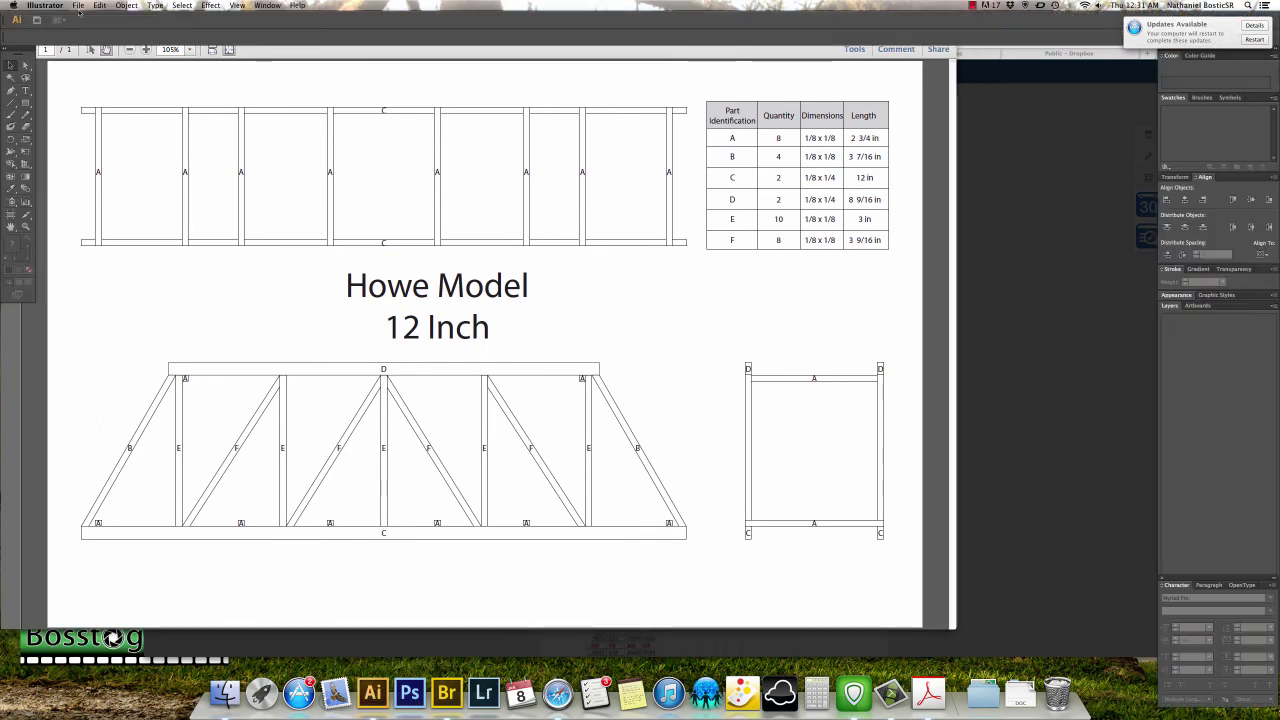
click(78, 6)
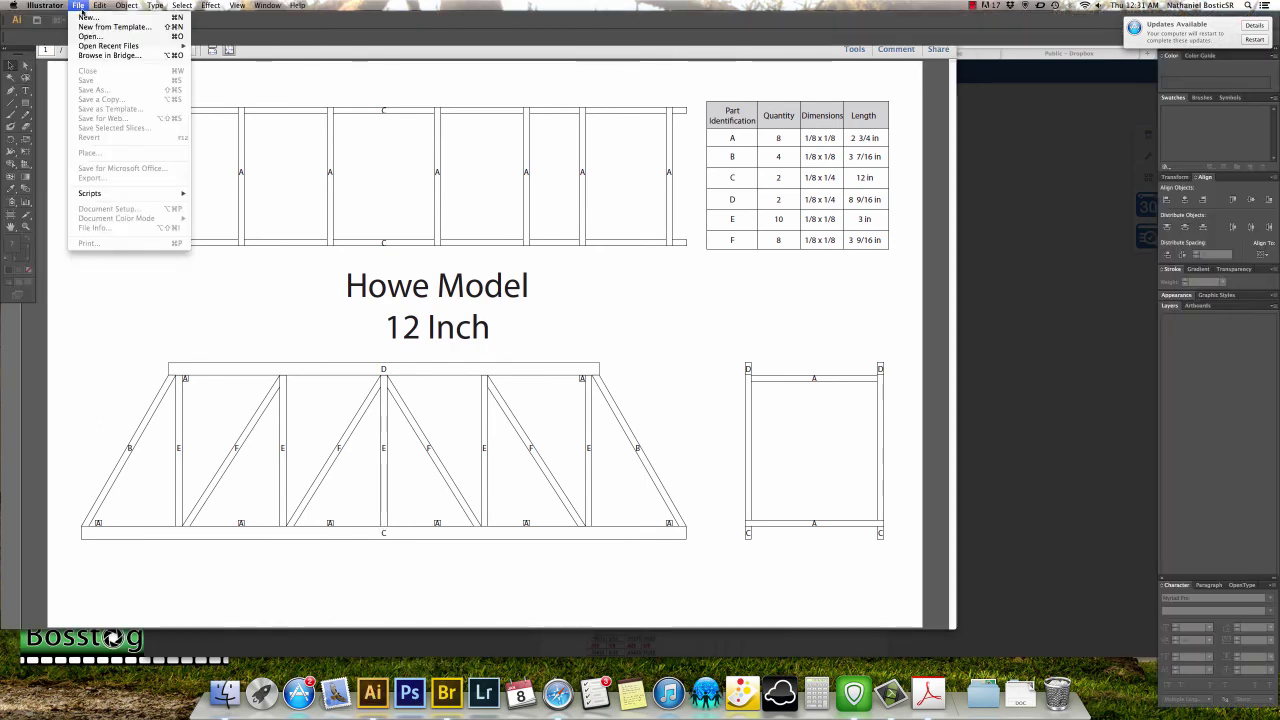
click(84, 18)
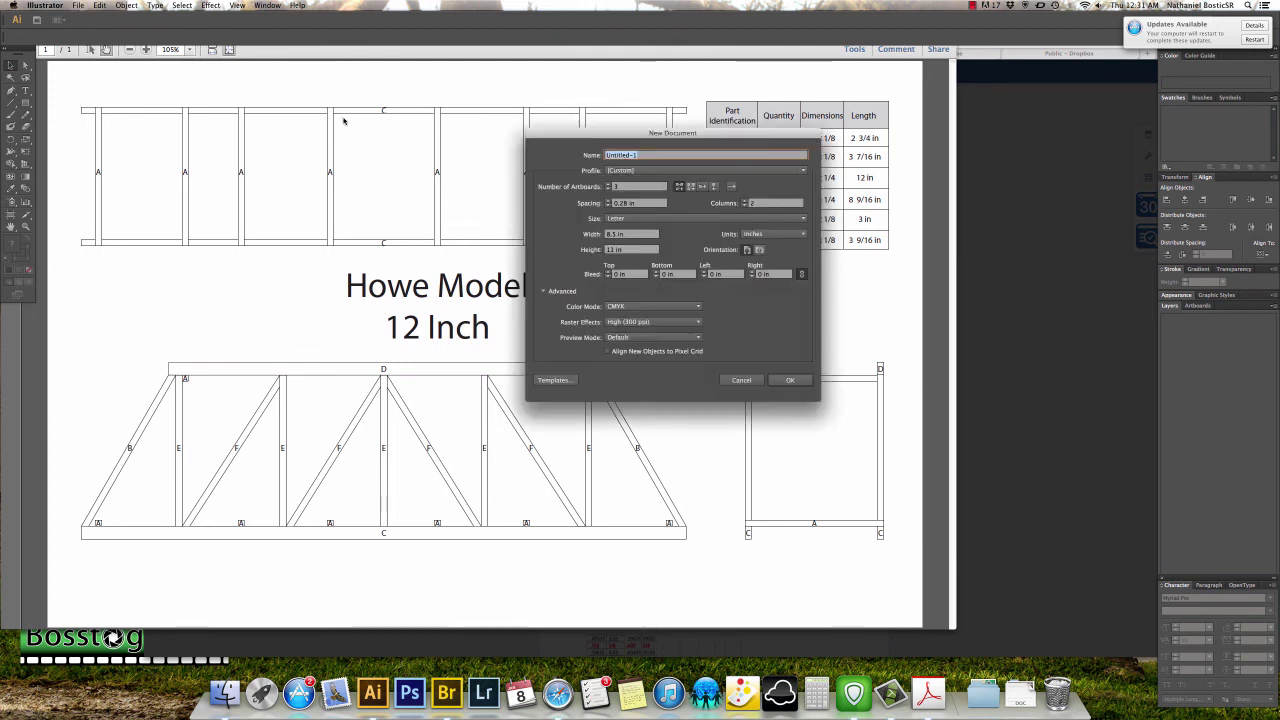
click(608, 189)
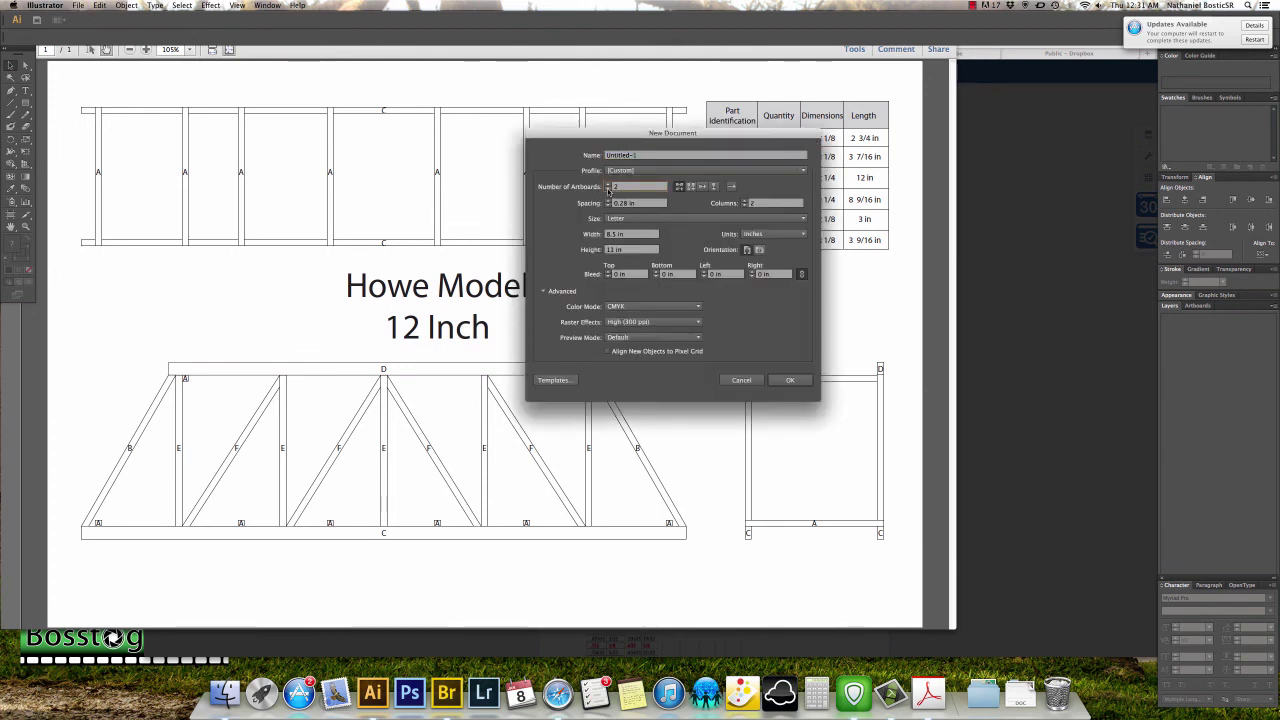
click(608, 190)
click(636, 219)
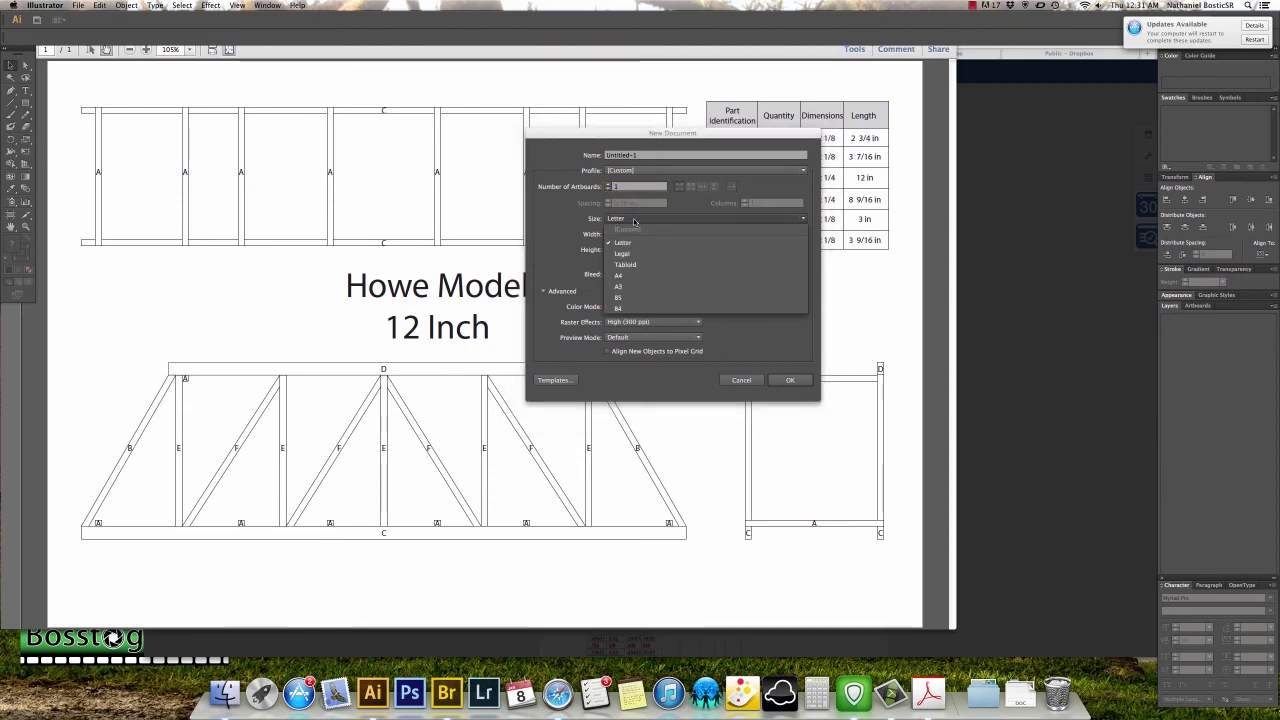
click(641, 266)
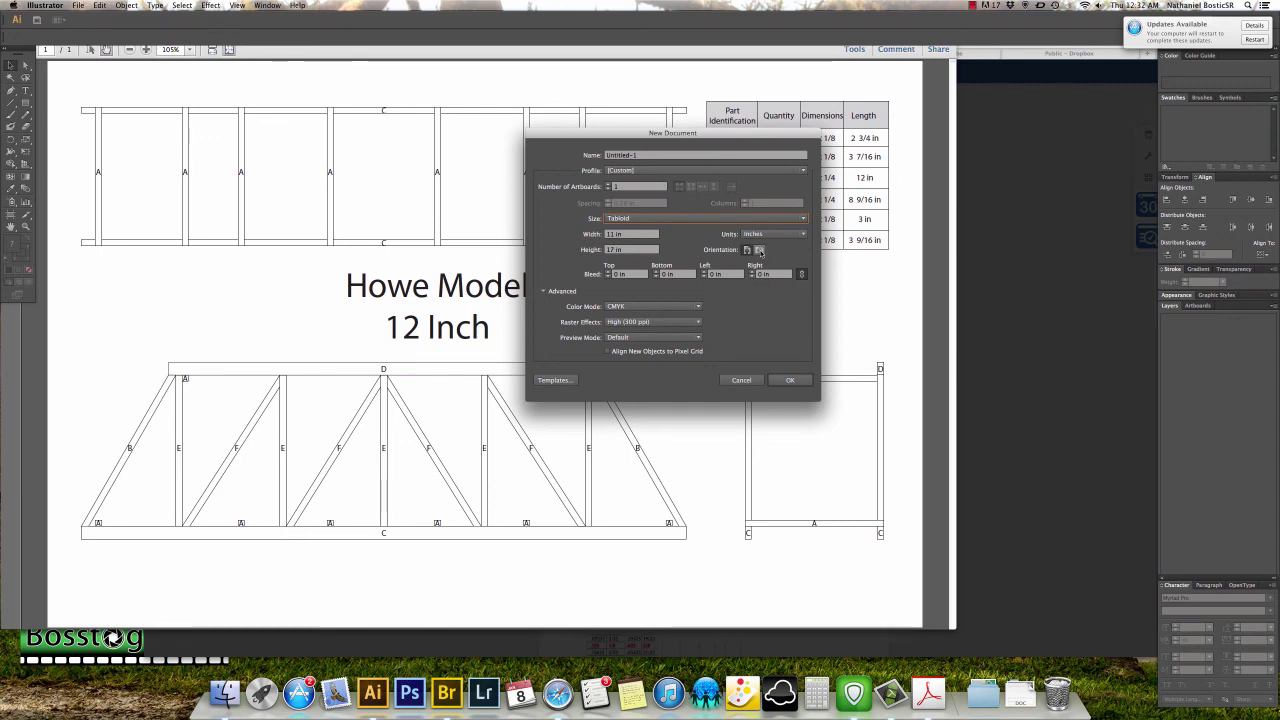
click(760, 251)
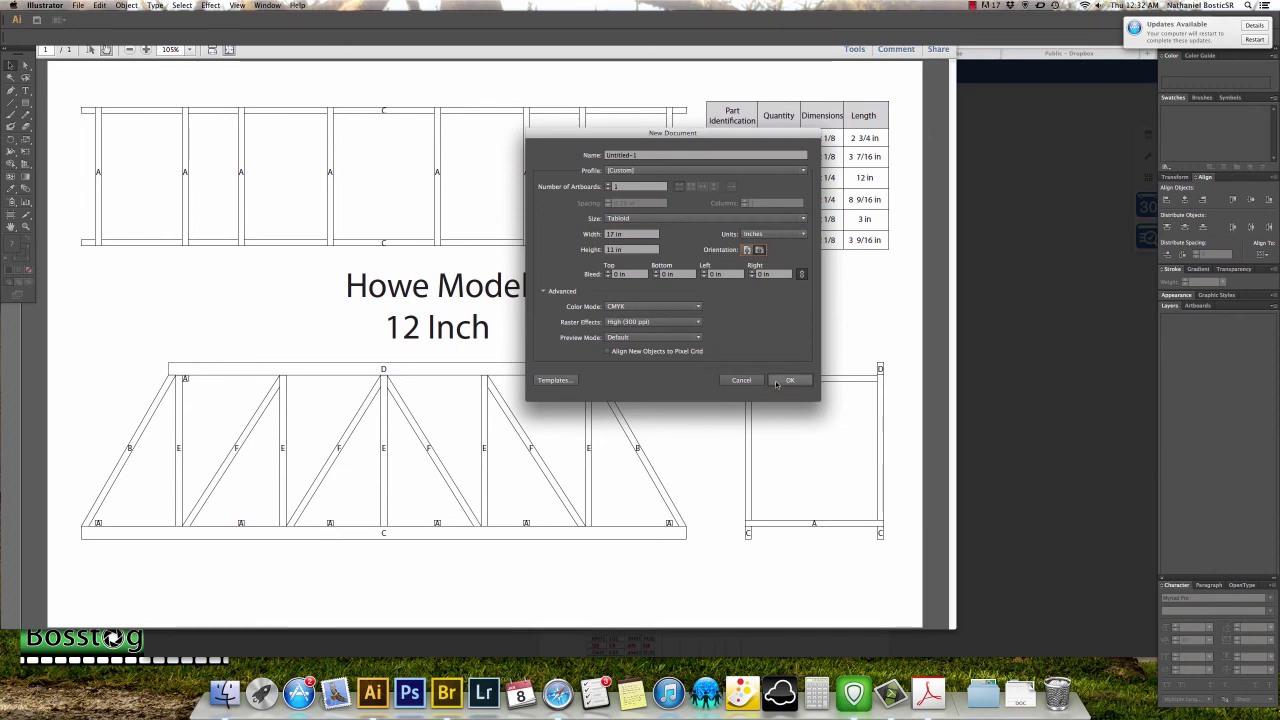
click(779, 383)
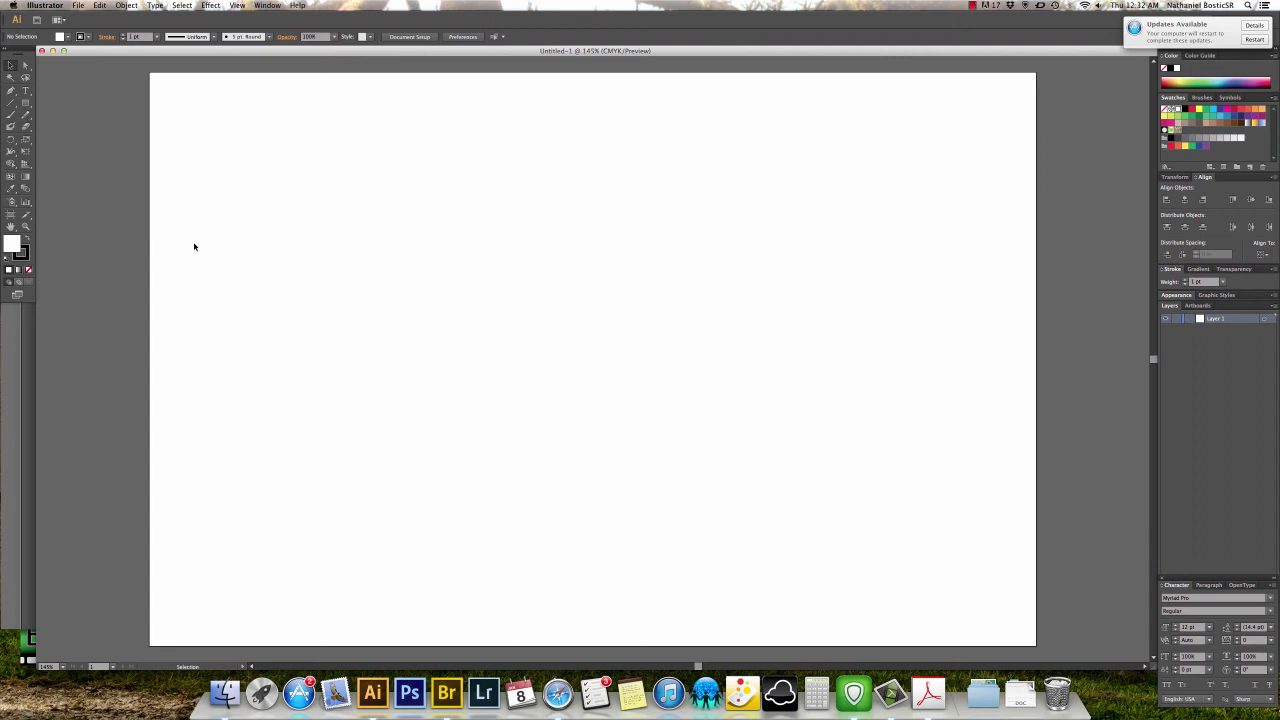
click(26, 103)
drag(382, 195, 729, 408)
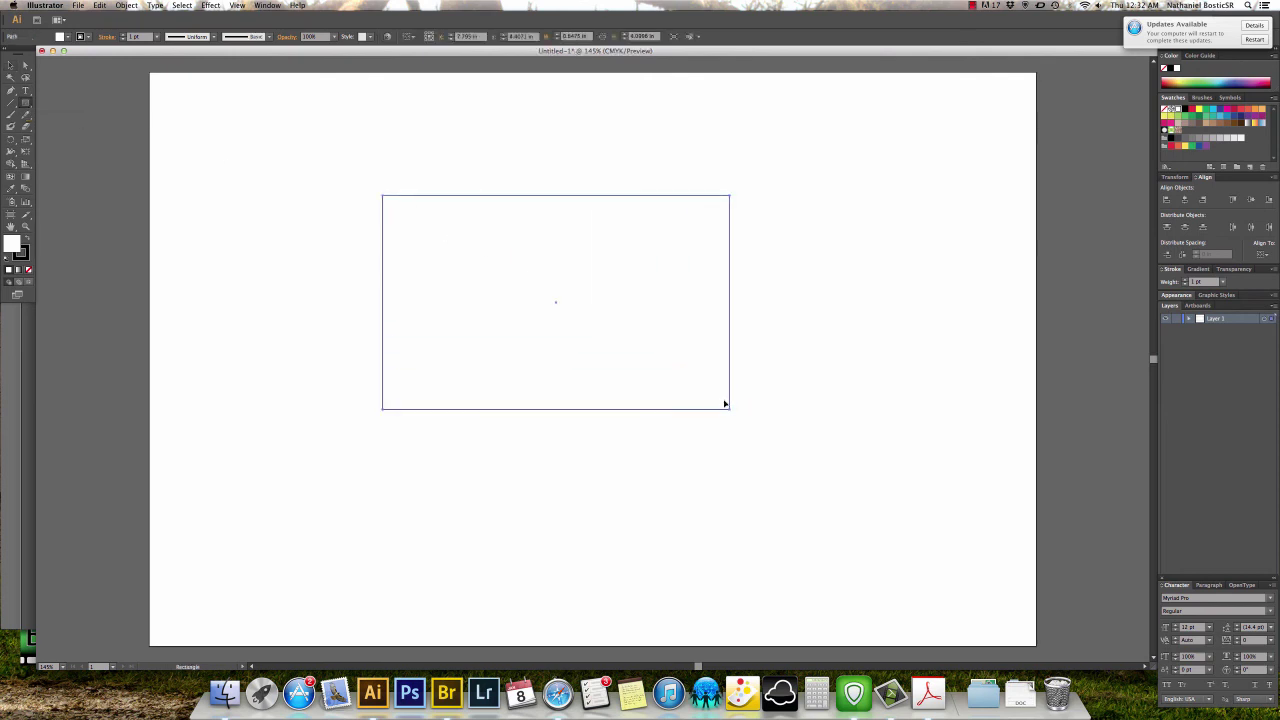
key(super+z)
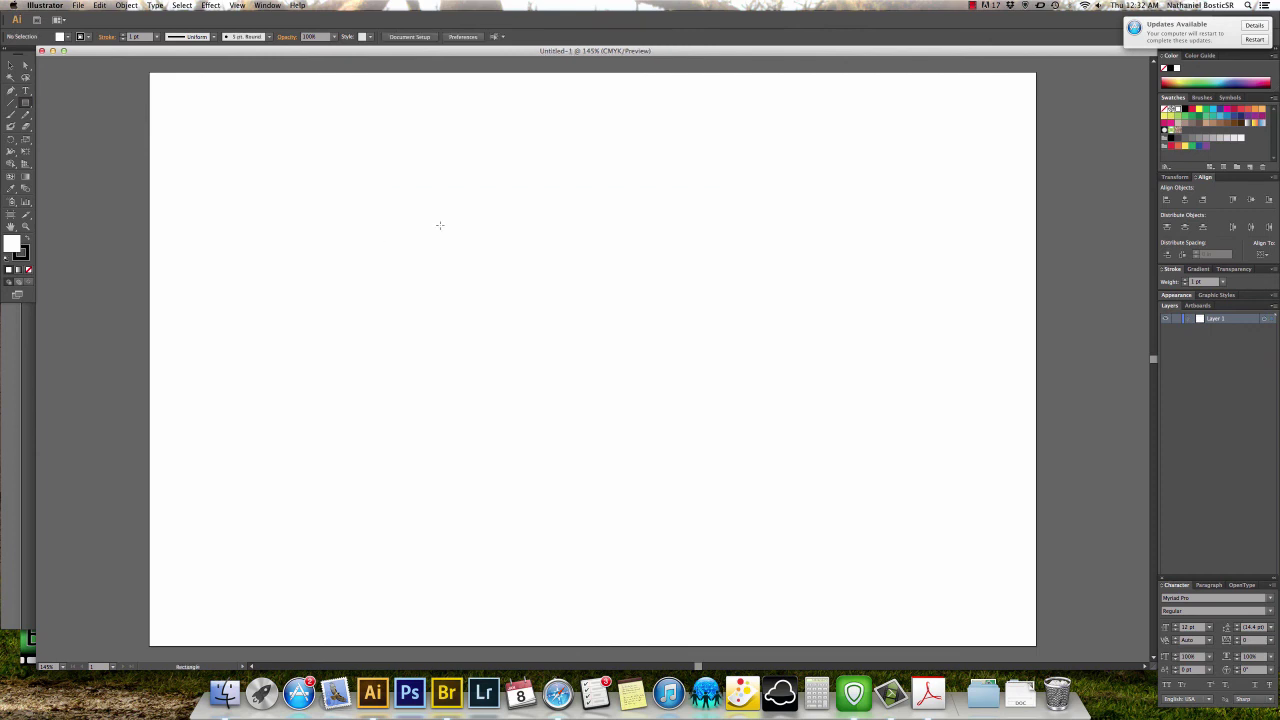
Start a rectangle by exact size, check bar C in the Howe Model PDF, and set the width to 12 in.
click(439, 225)
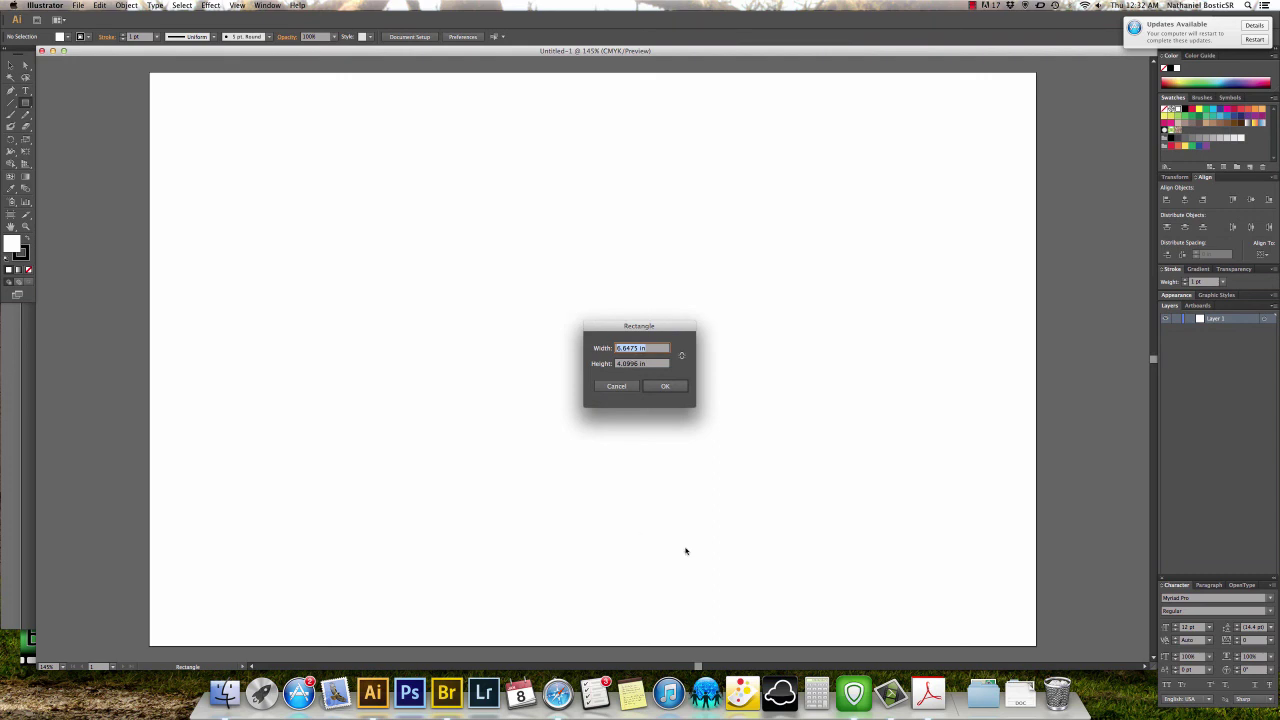
click(928, 692)
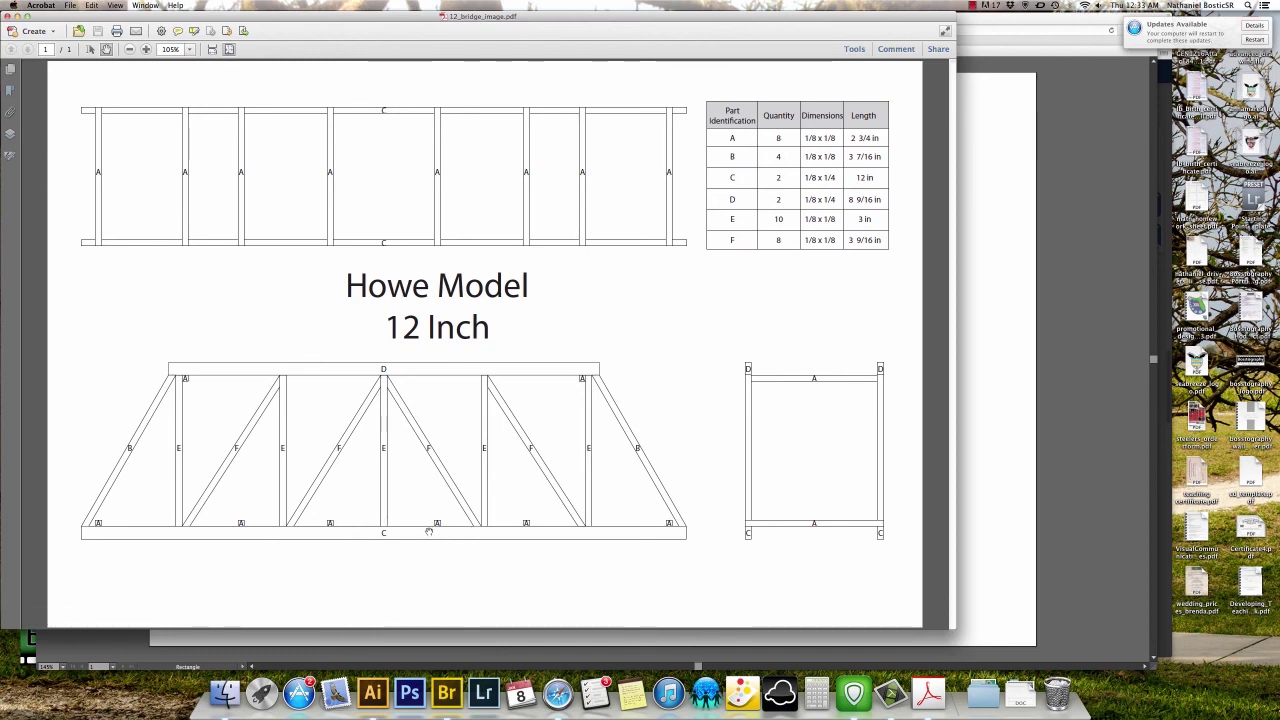
click(372, 692)
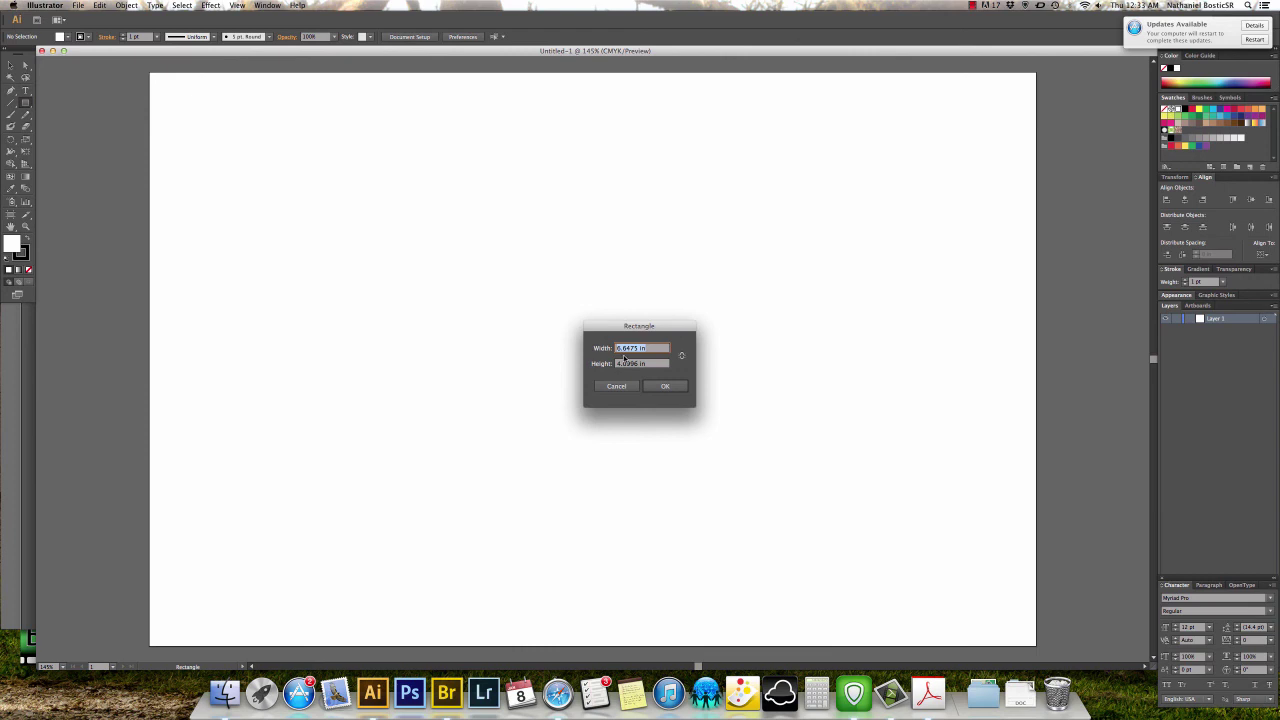
text(12)
Consult the Decimal to Fraction Chart in Safari and finish the 12 in wide rectangle with a height of 0.125 in.
click(557, 693)
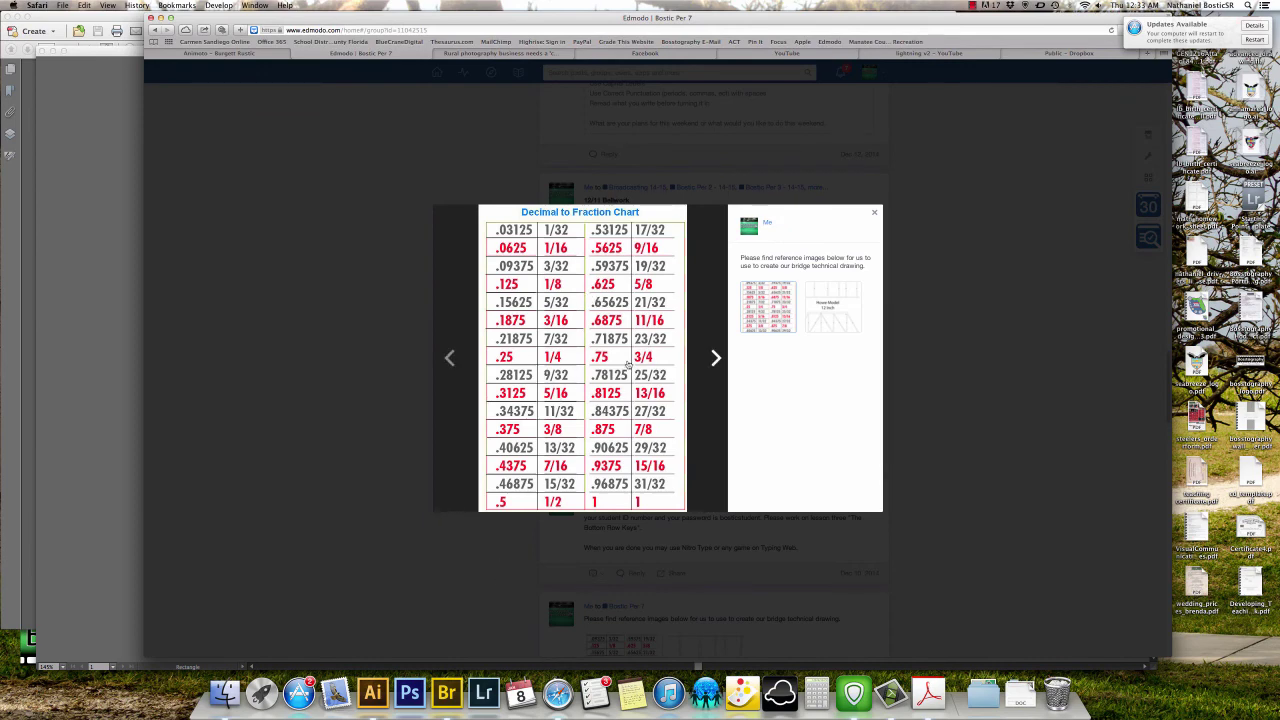
click(815, 312)
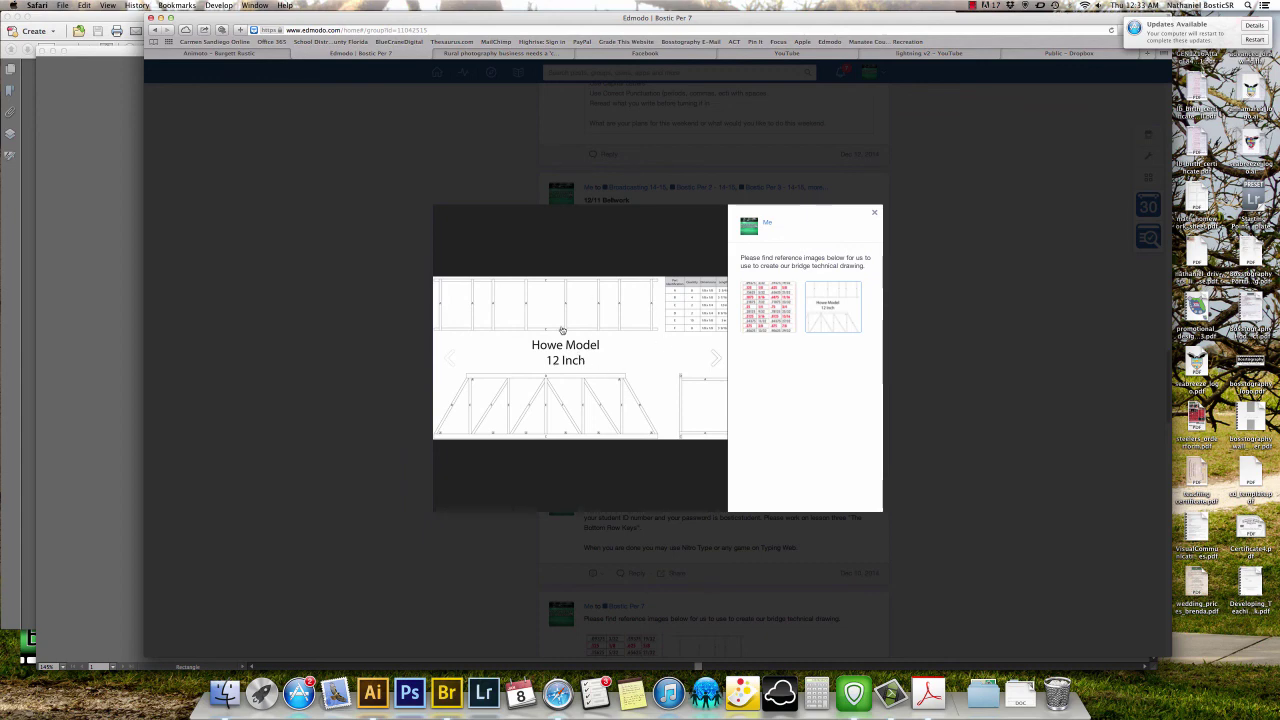
click(748, 314)
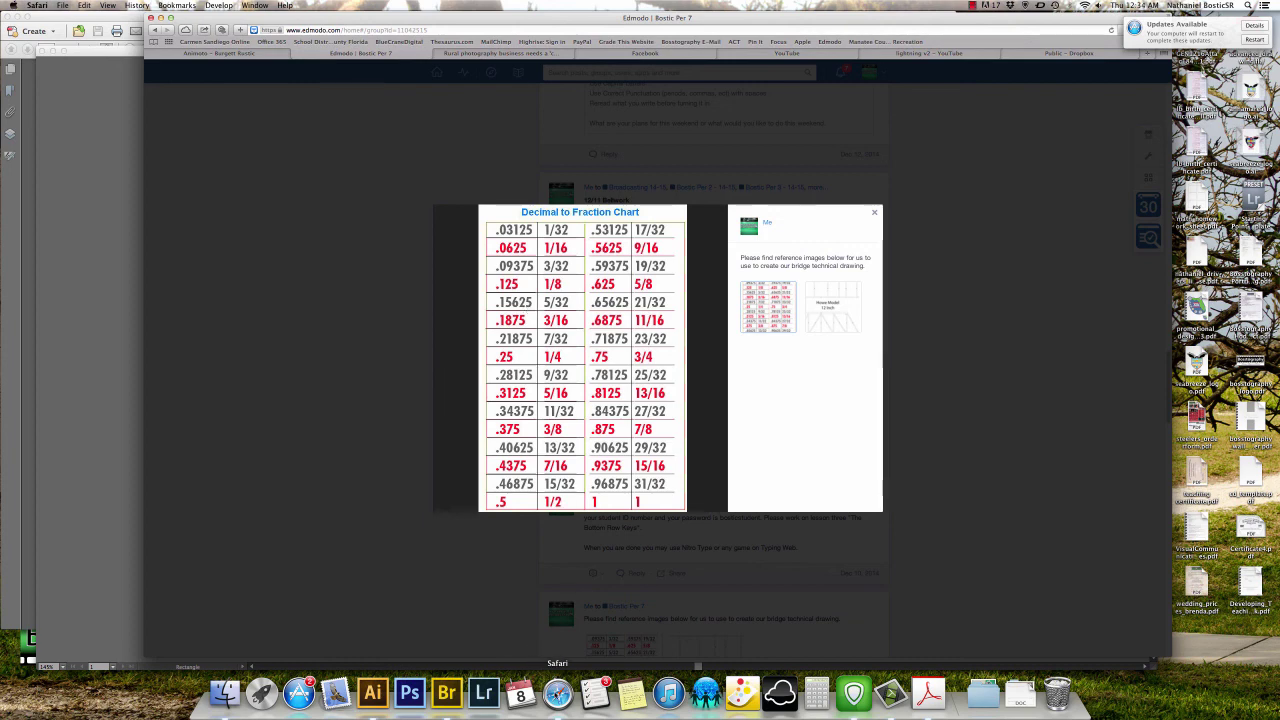
click(373, 700)
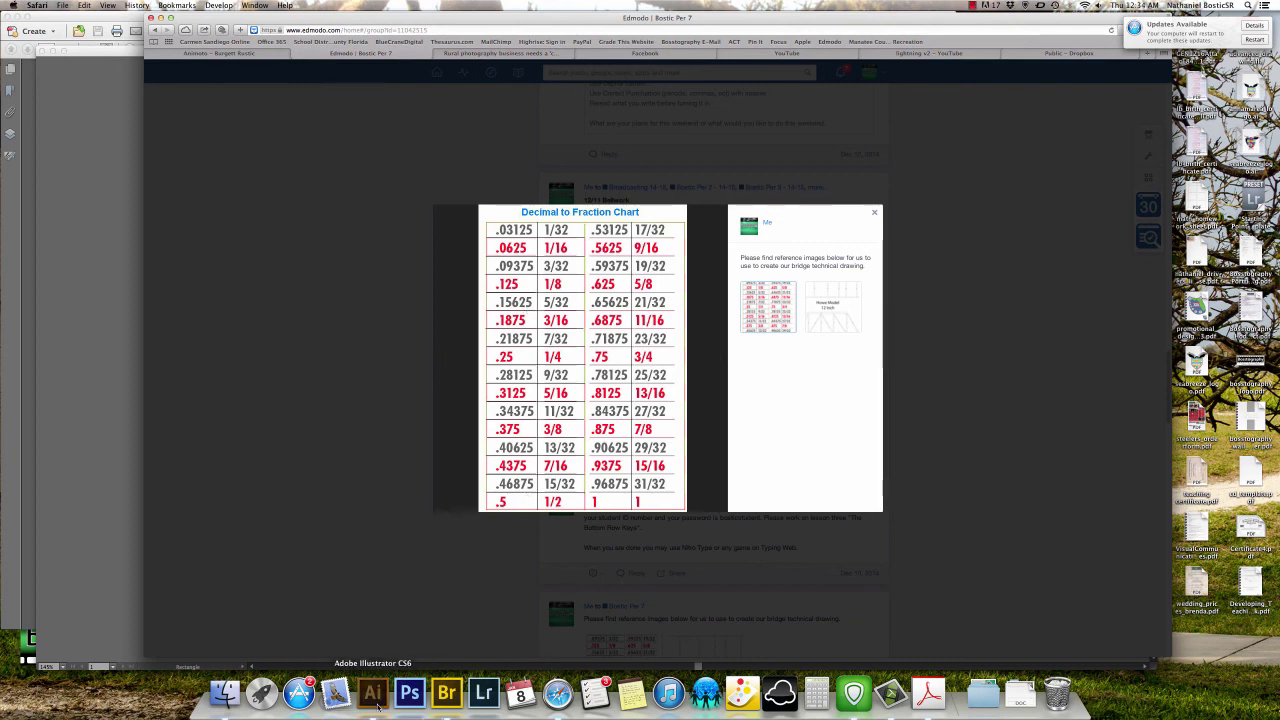
key(Tab)
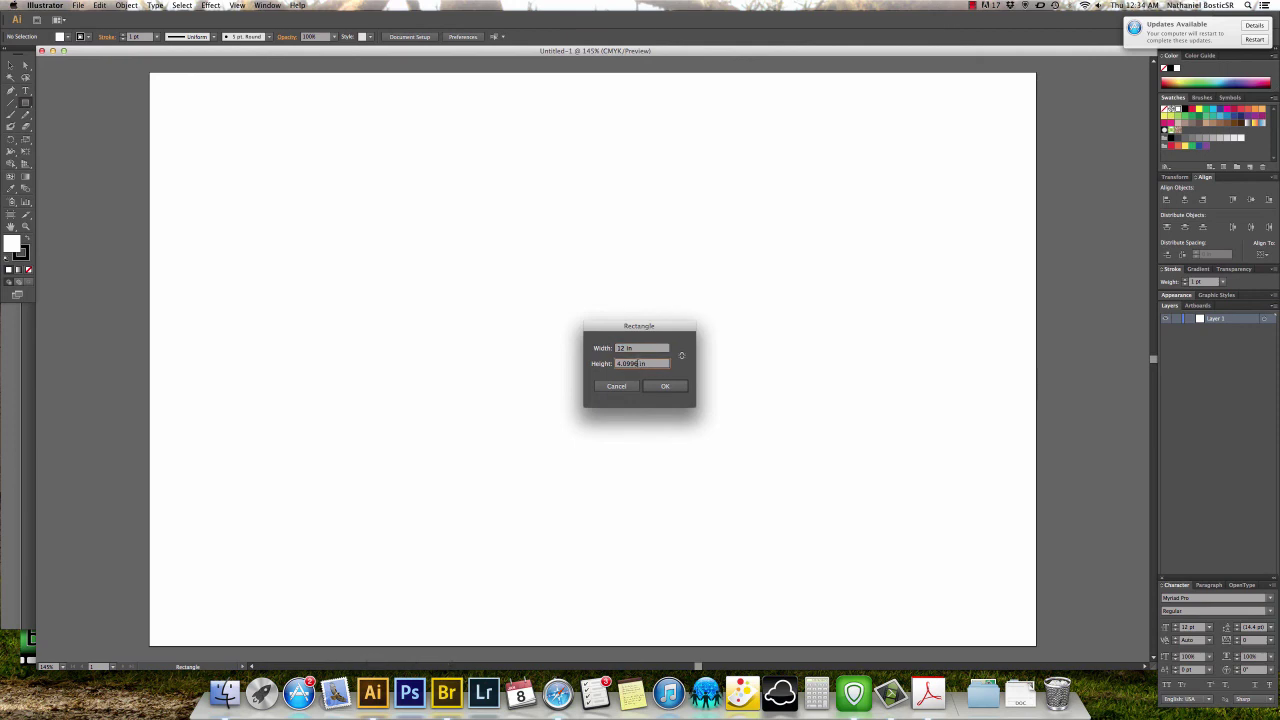
text(8 in)
click(662, 386)
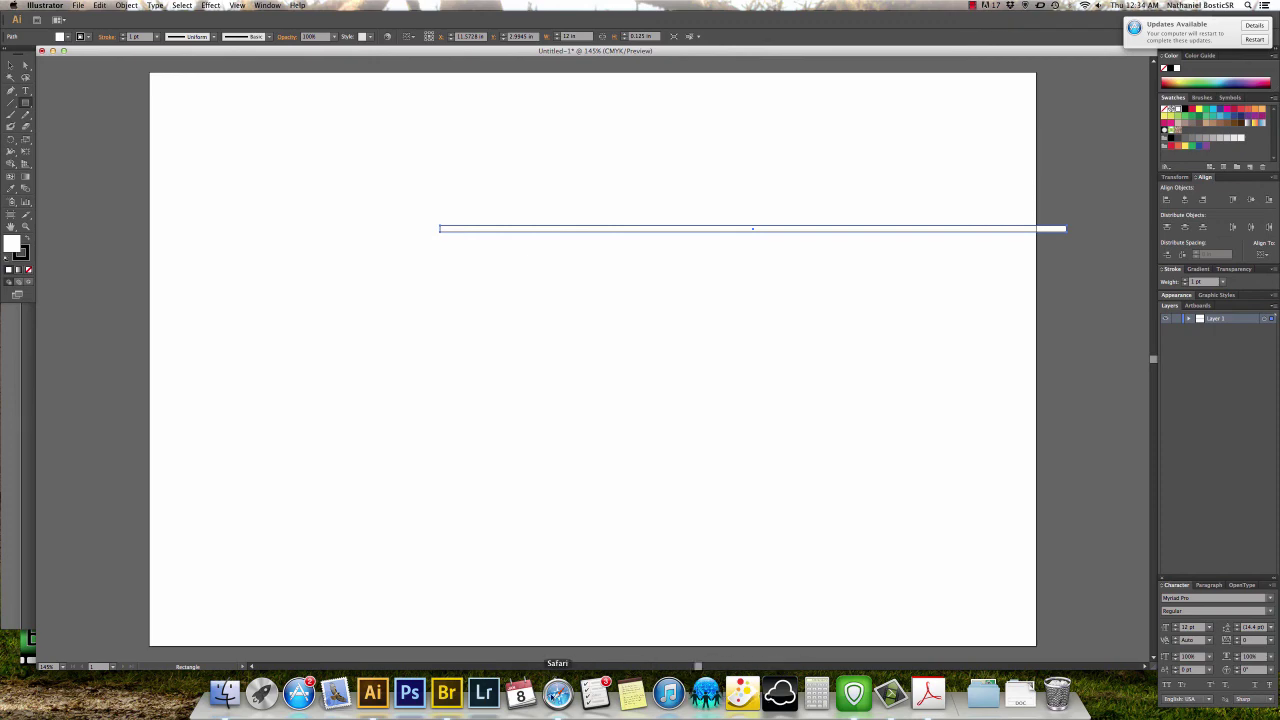
Recheck the decimal chart, move the 0.125 in high bar near the artboard's bottom edge, and delete it.
click(557, 693)
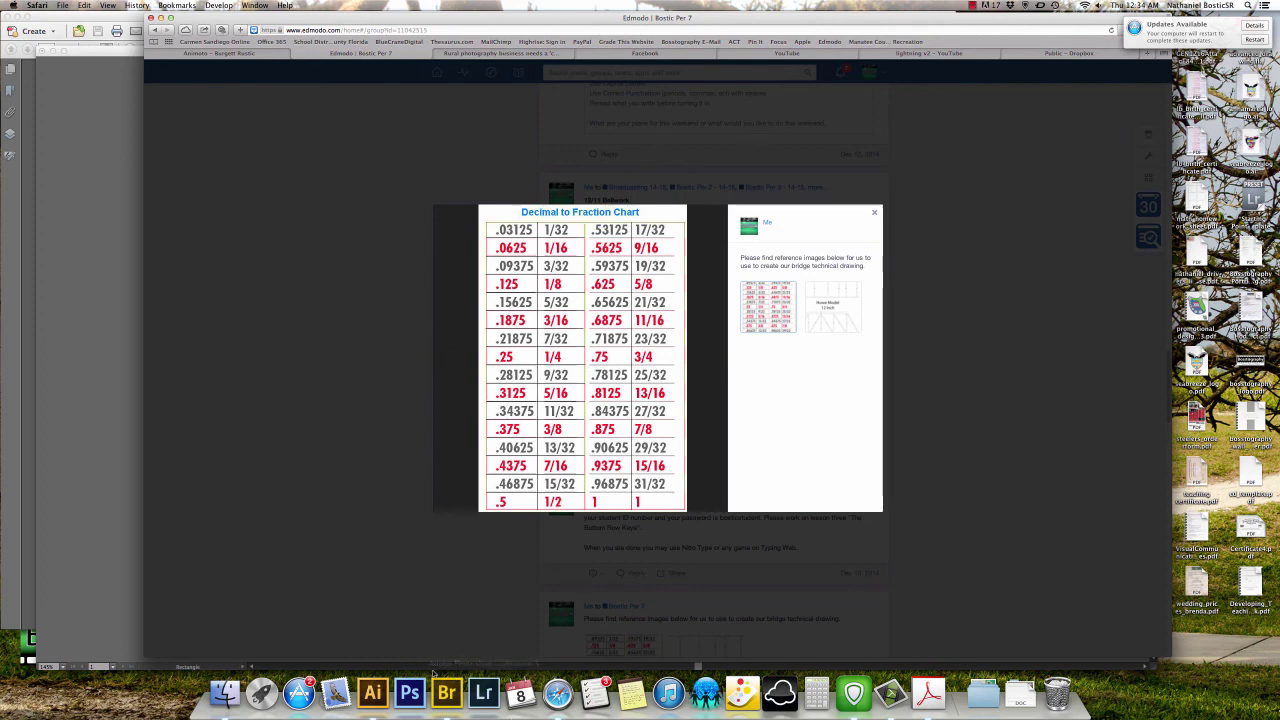
click(372, 693)
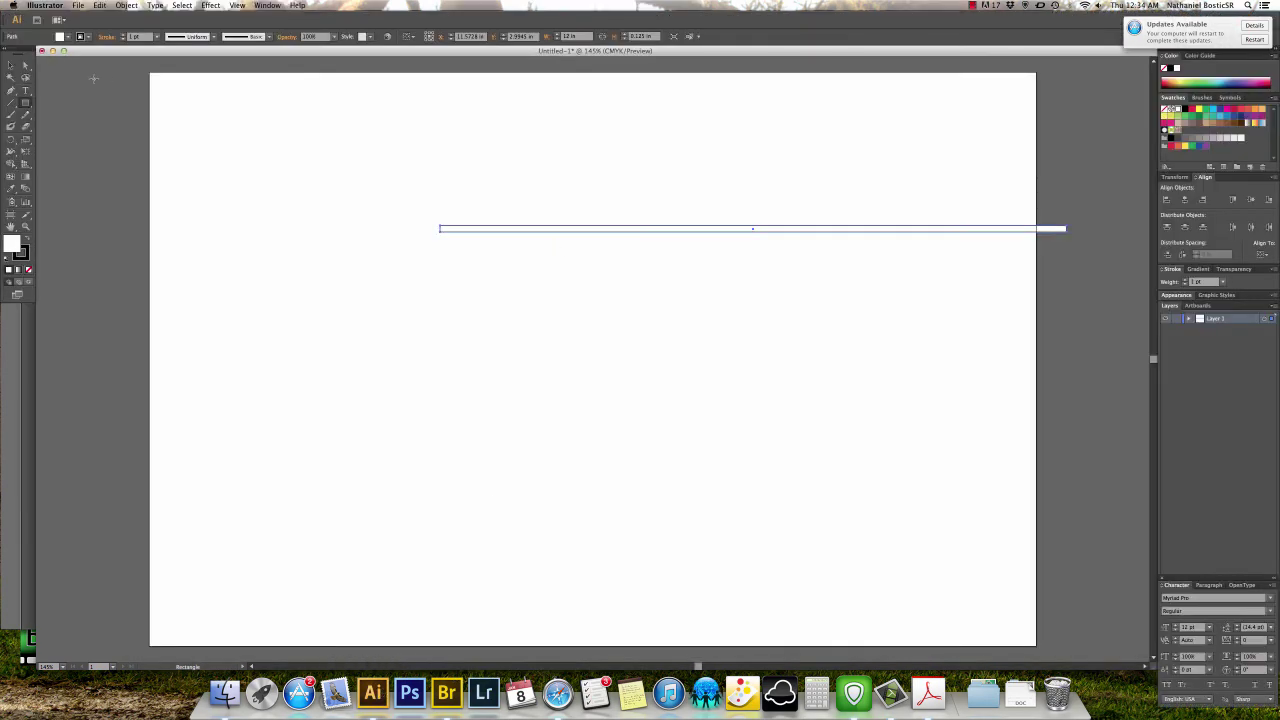
click(24, 67)
drag(586, 231, 342, 592)
click(351, 426)
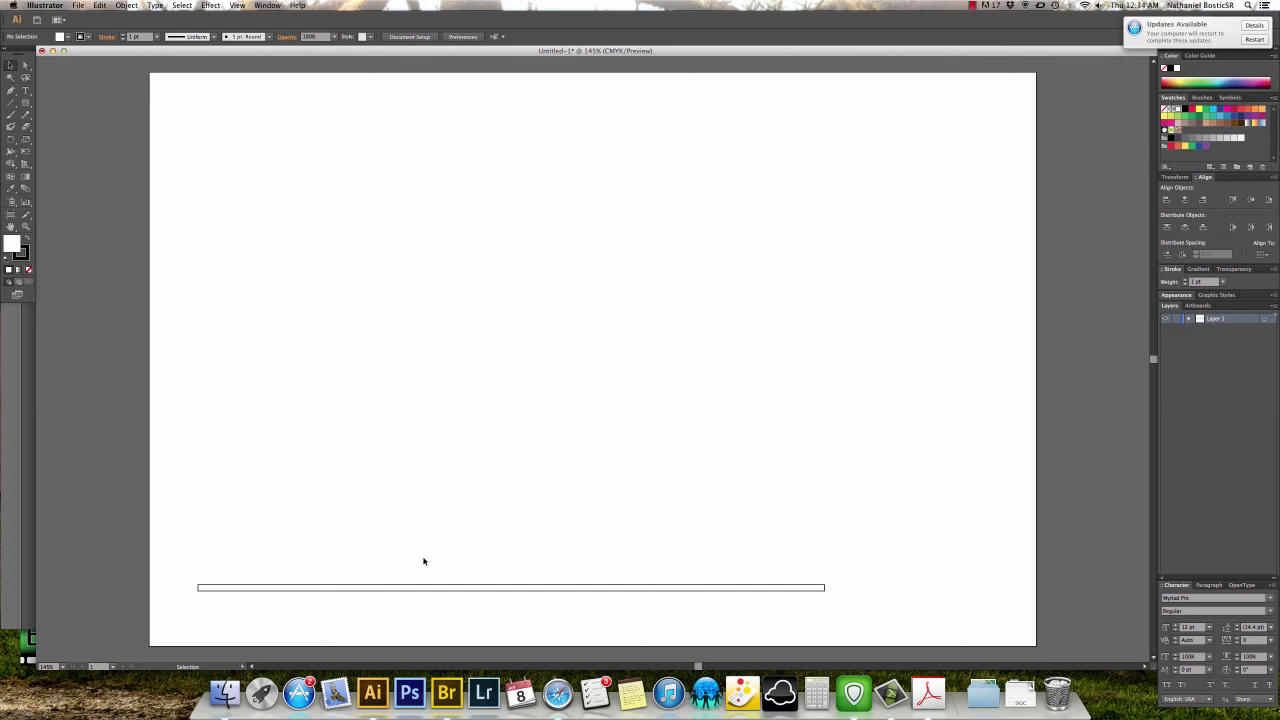
click(440, 588)
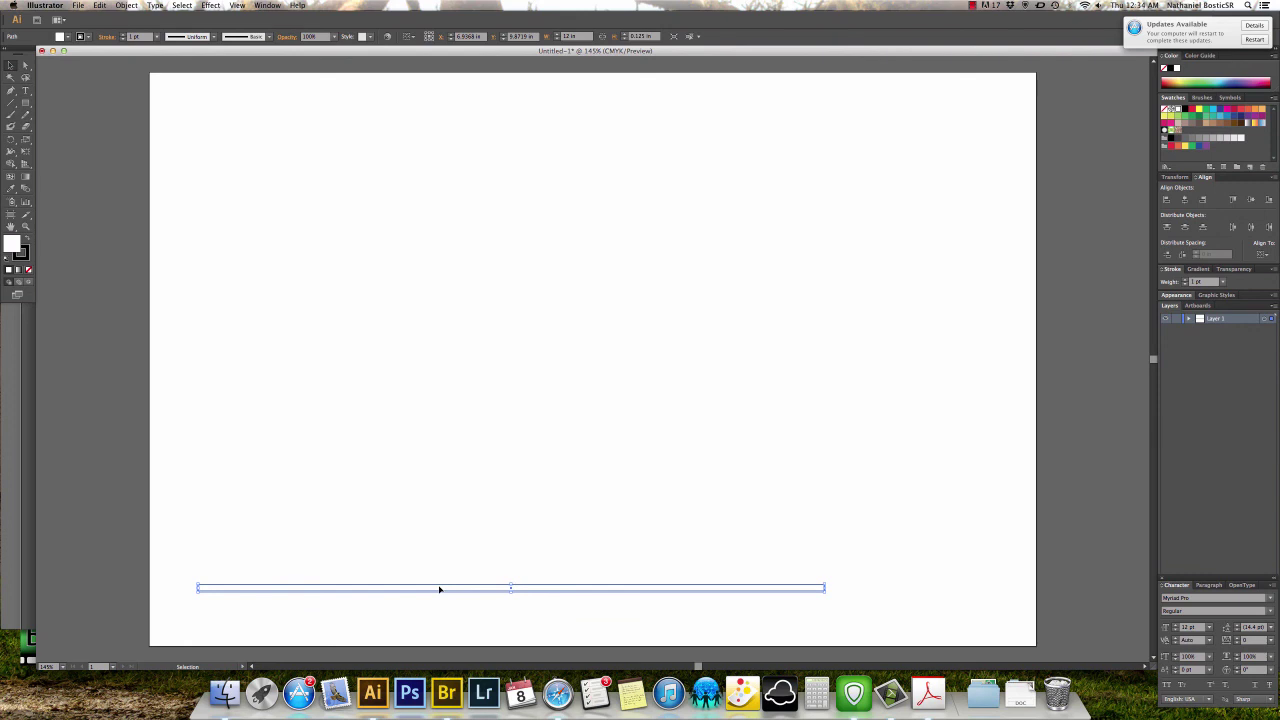
key(Delete)
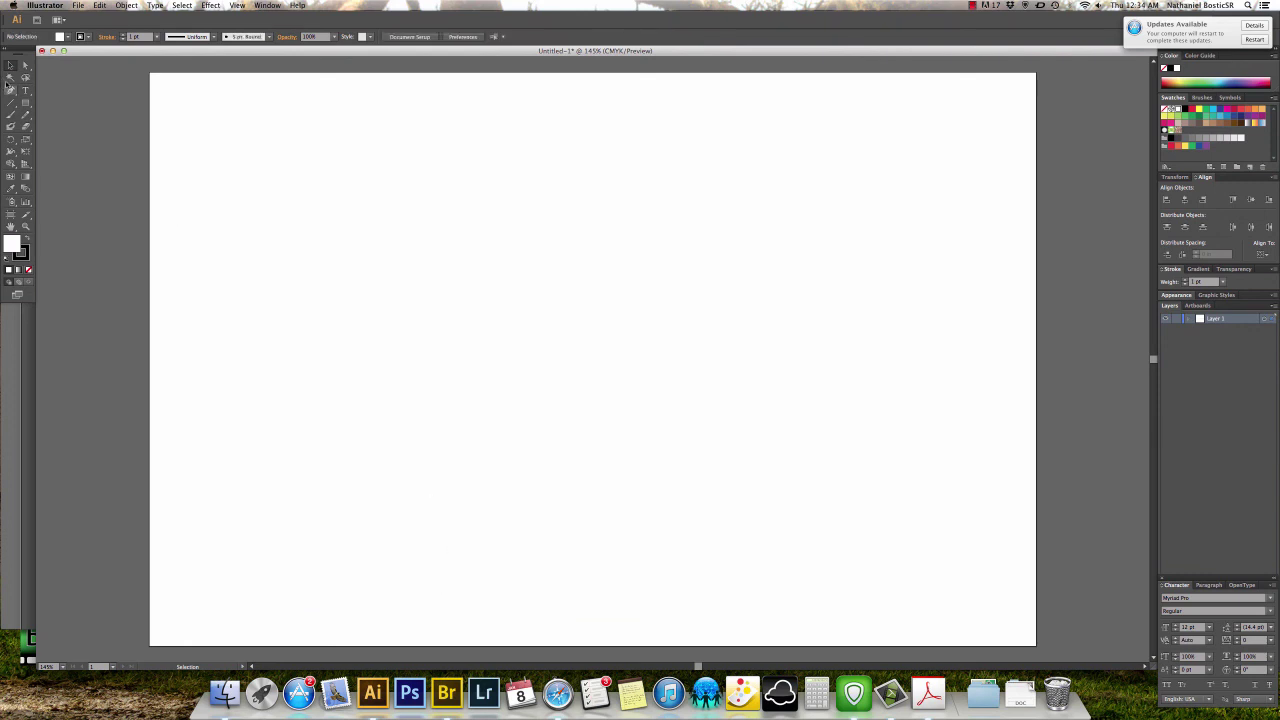
Create a 12 in by 0.25 in rectangle, checking the decimal chart, and place it near the artboard's bottom edge as bar C.
key(m)
click(422, 387)
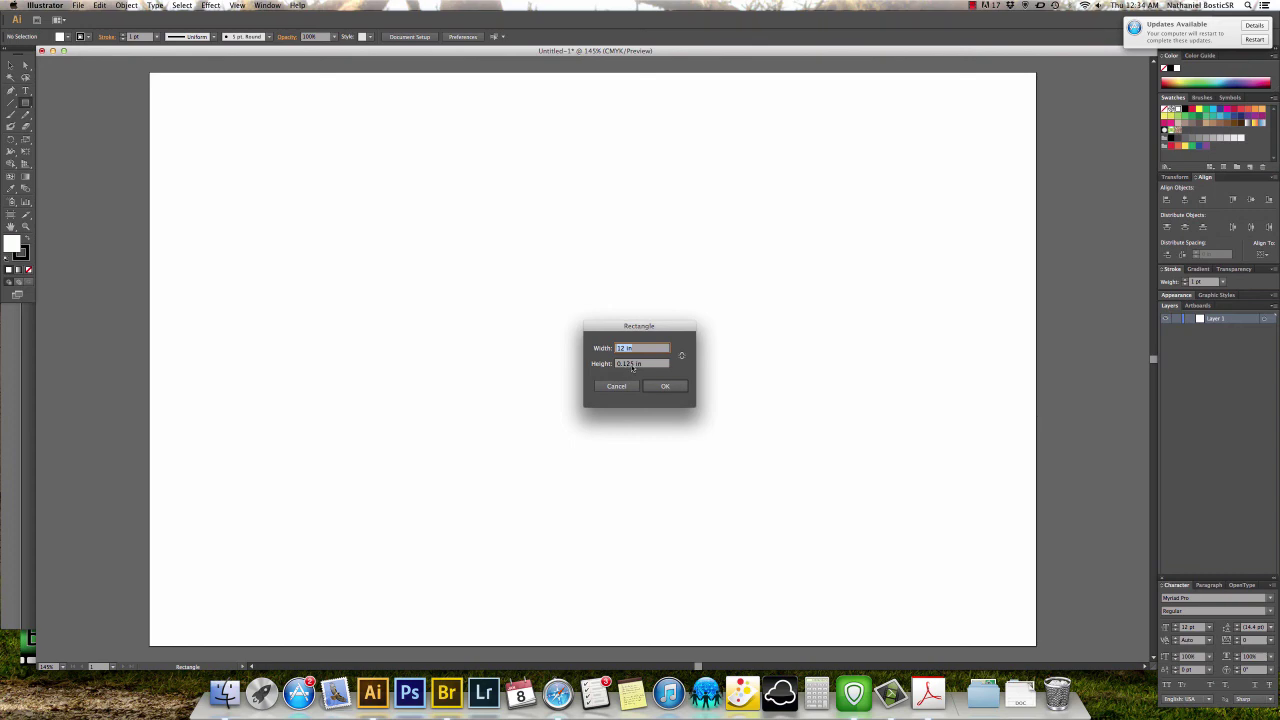
click(557, 692)
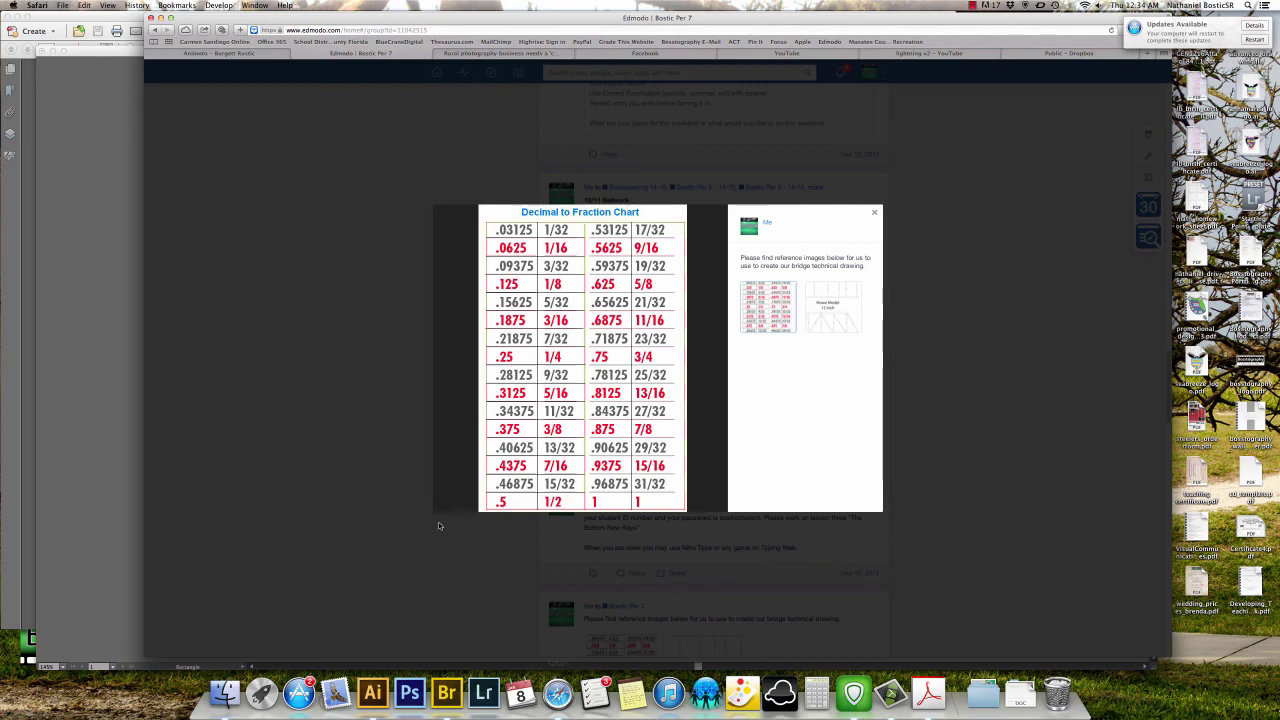
click(372, 693)
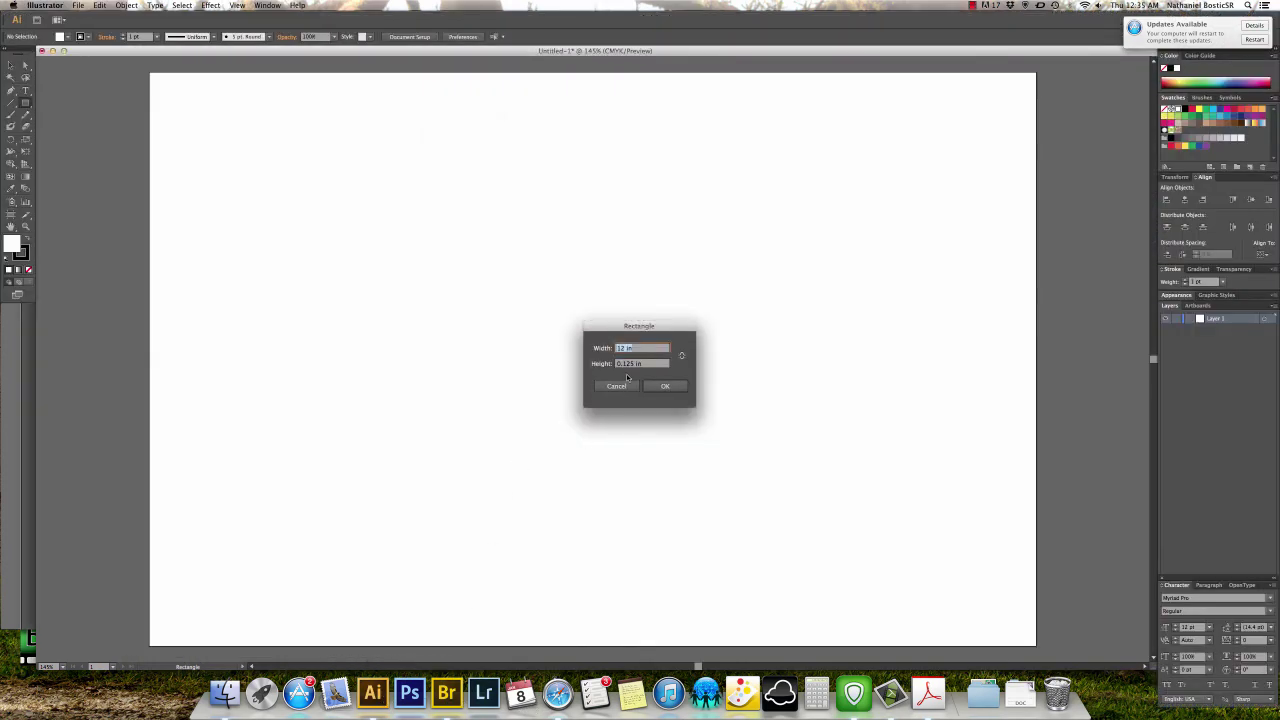
click(630, 363)
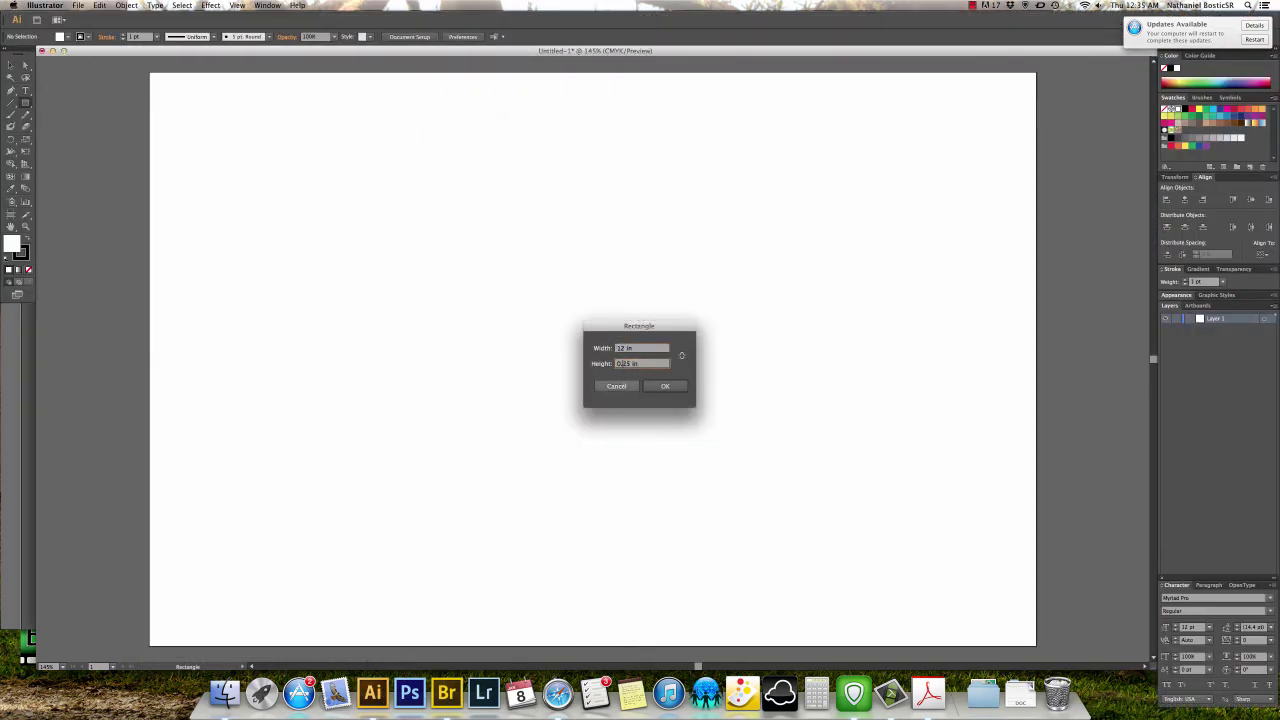
key(Return)
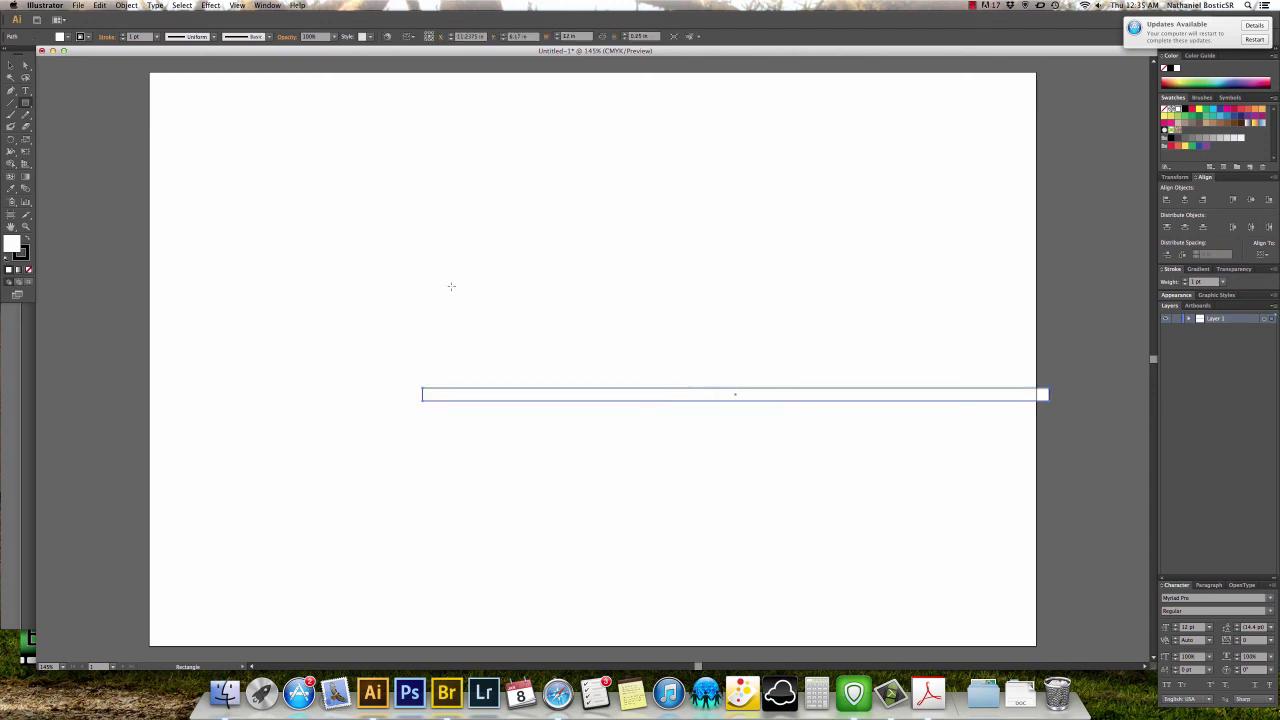
click(10, 64)
drag(549, 393, 332, 578)
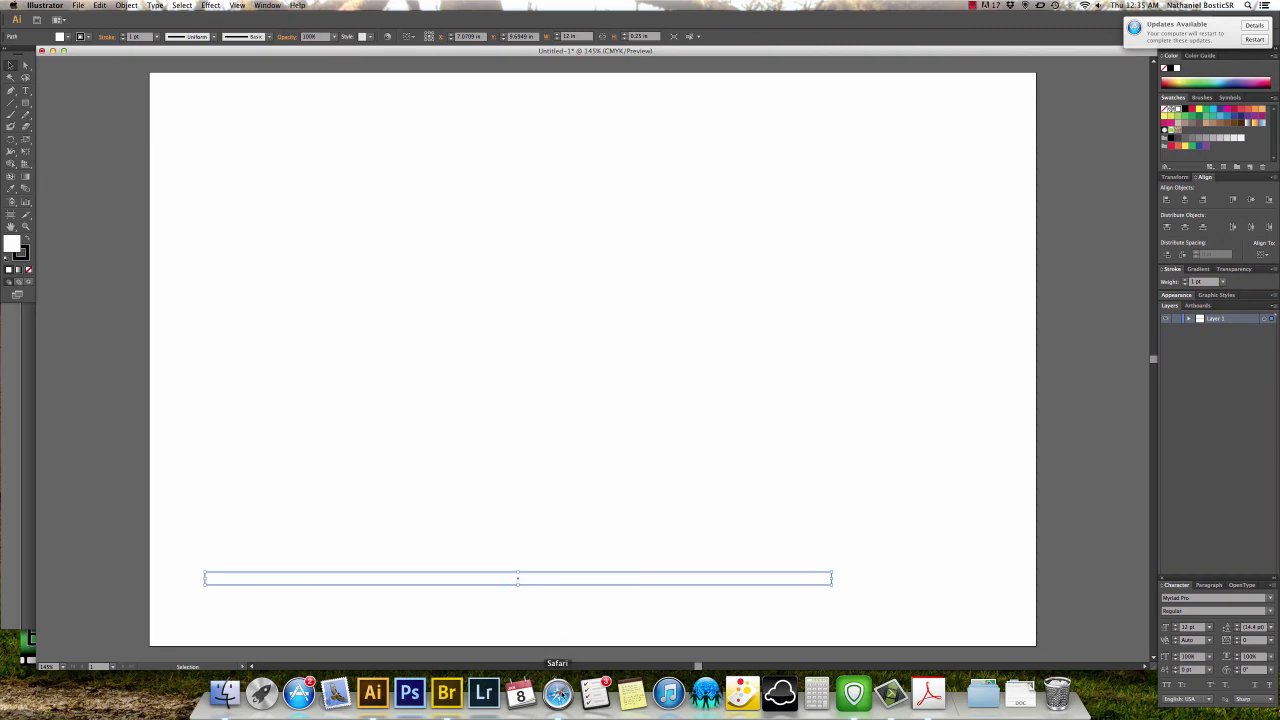
Check bar D in the Howe Model PDF and the decimal chart, and create an 8.5625 in by 0.25 in rectangle in Illustrator.
click(562, 690)
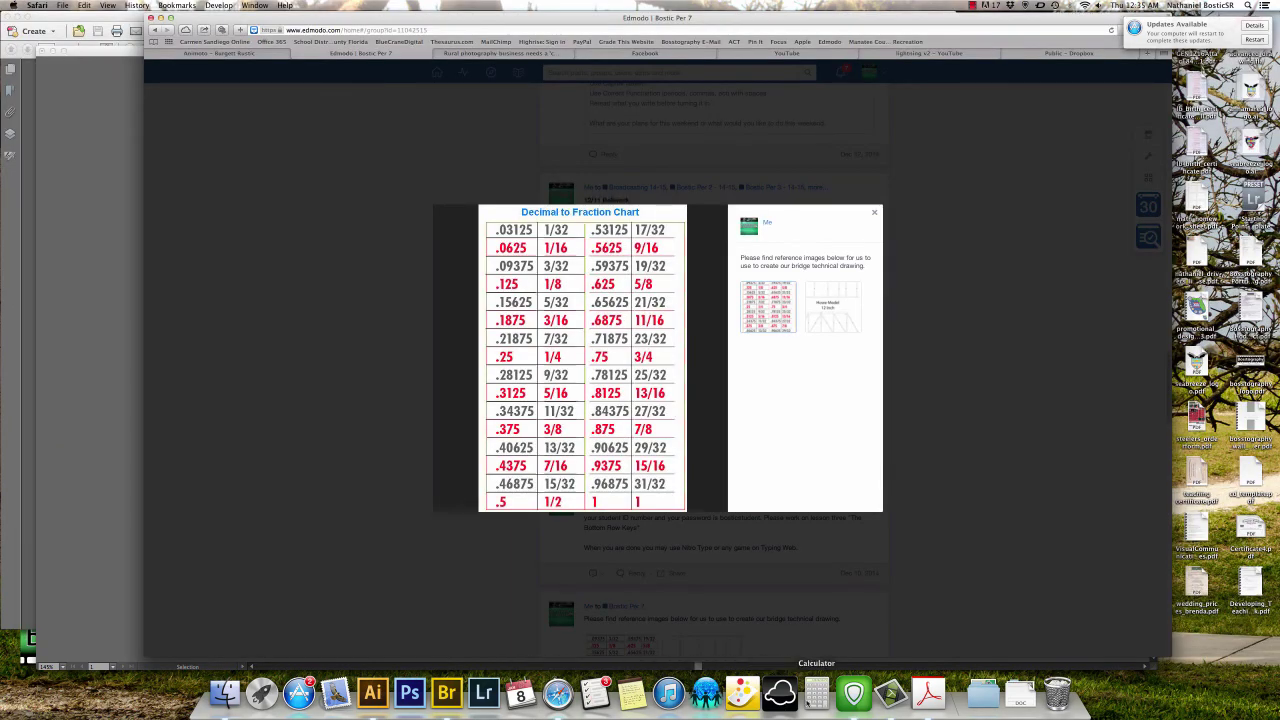
click(928, 693)
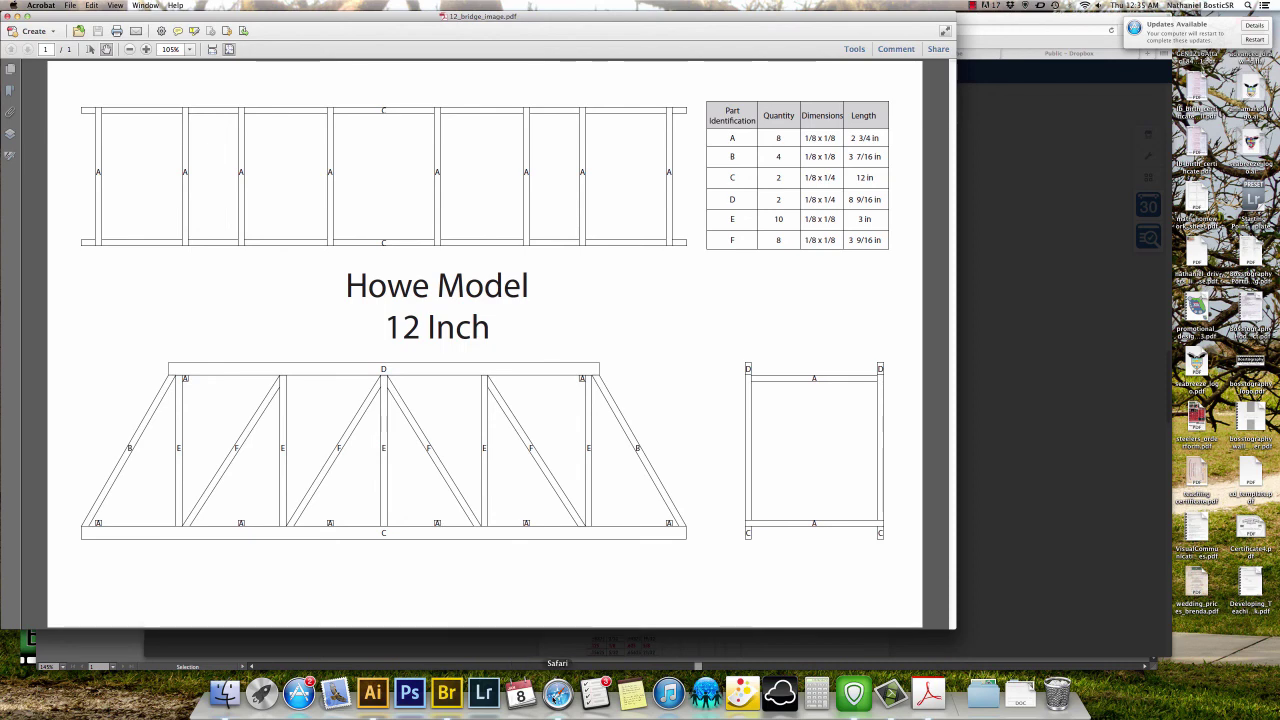
click(372, 692)
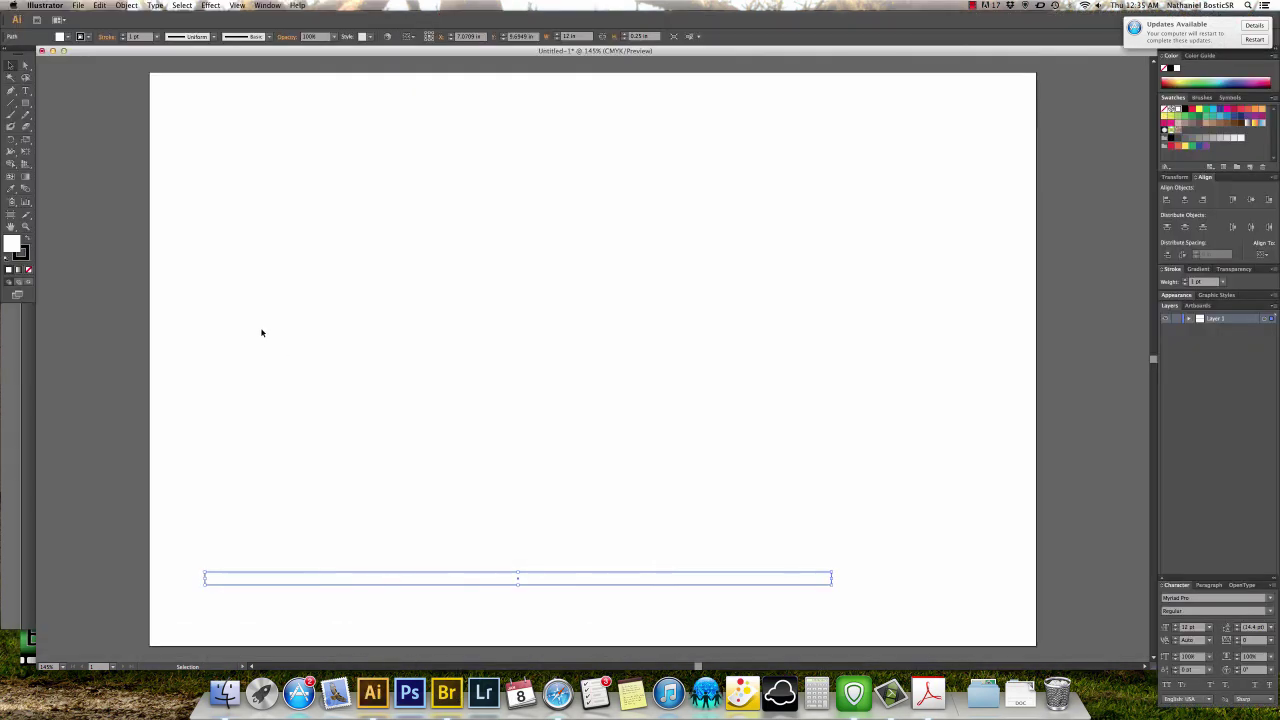
click(26, 103)
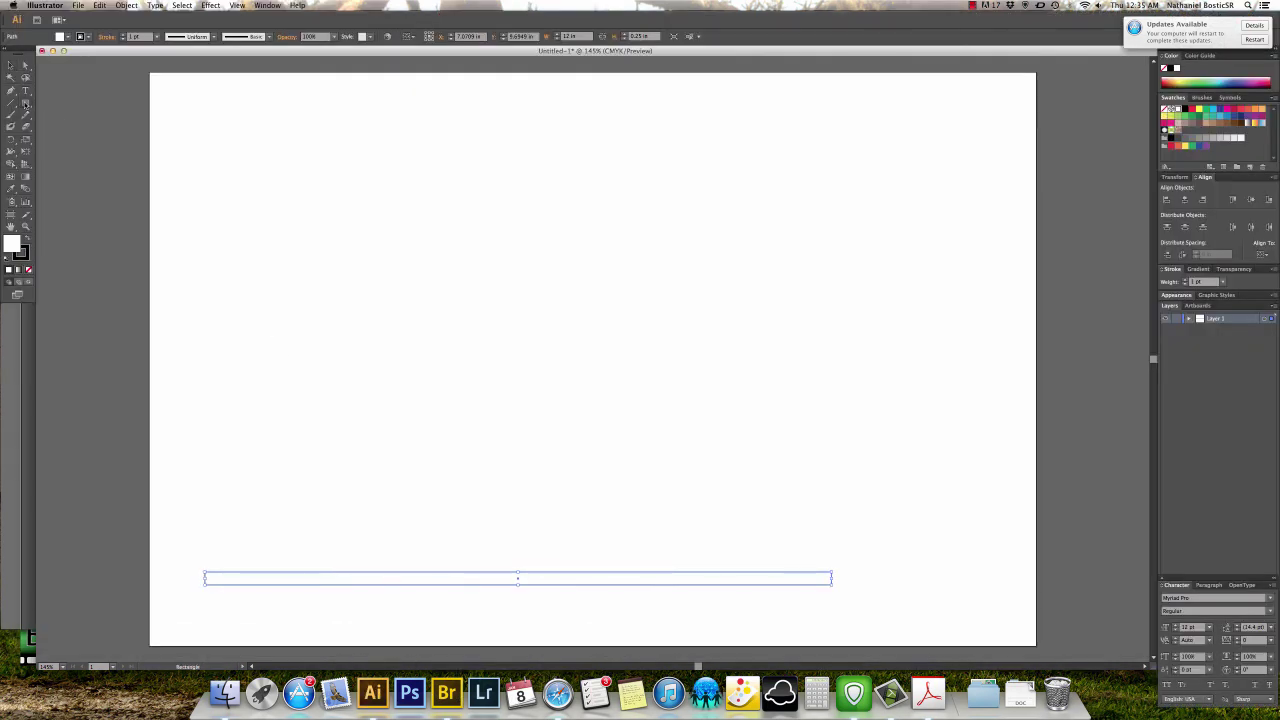
click(398, 348)
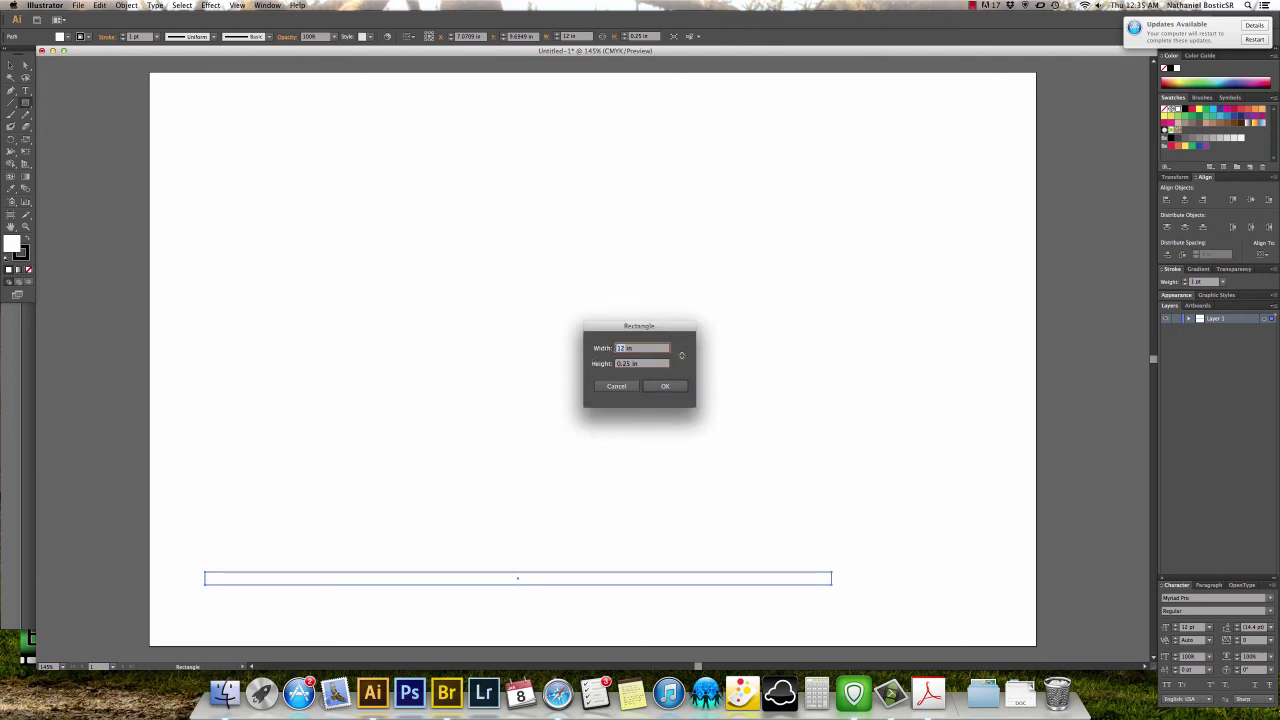
text(8 in)
click(557, 693)
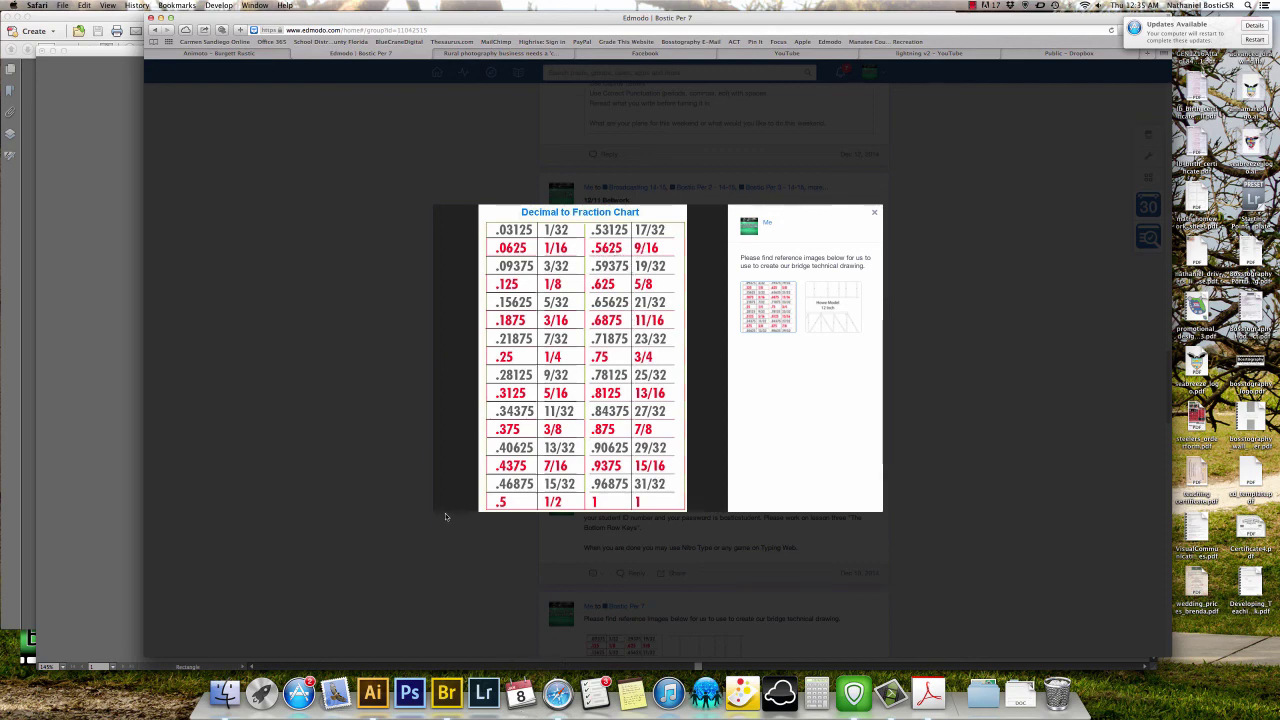
click(375, 700)
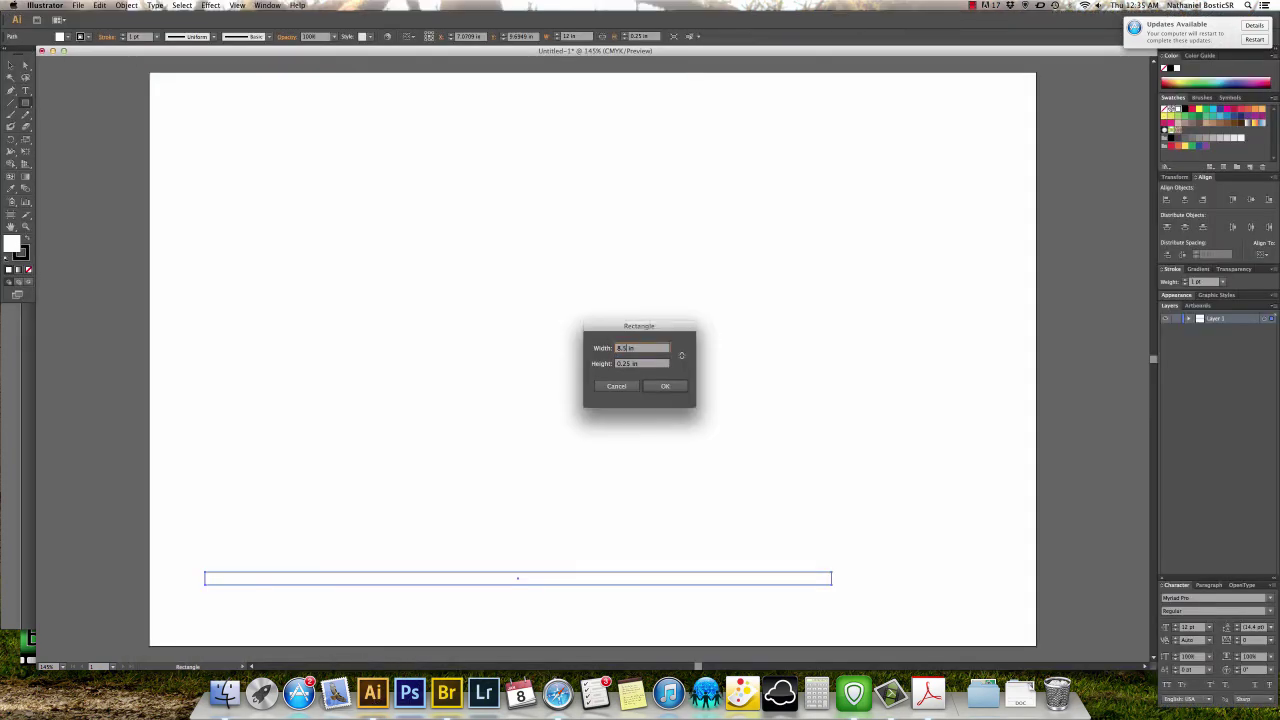
text(562)
click(665, 386)
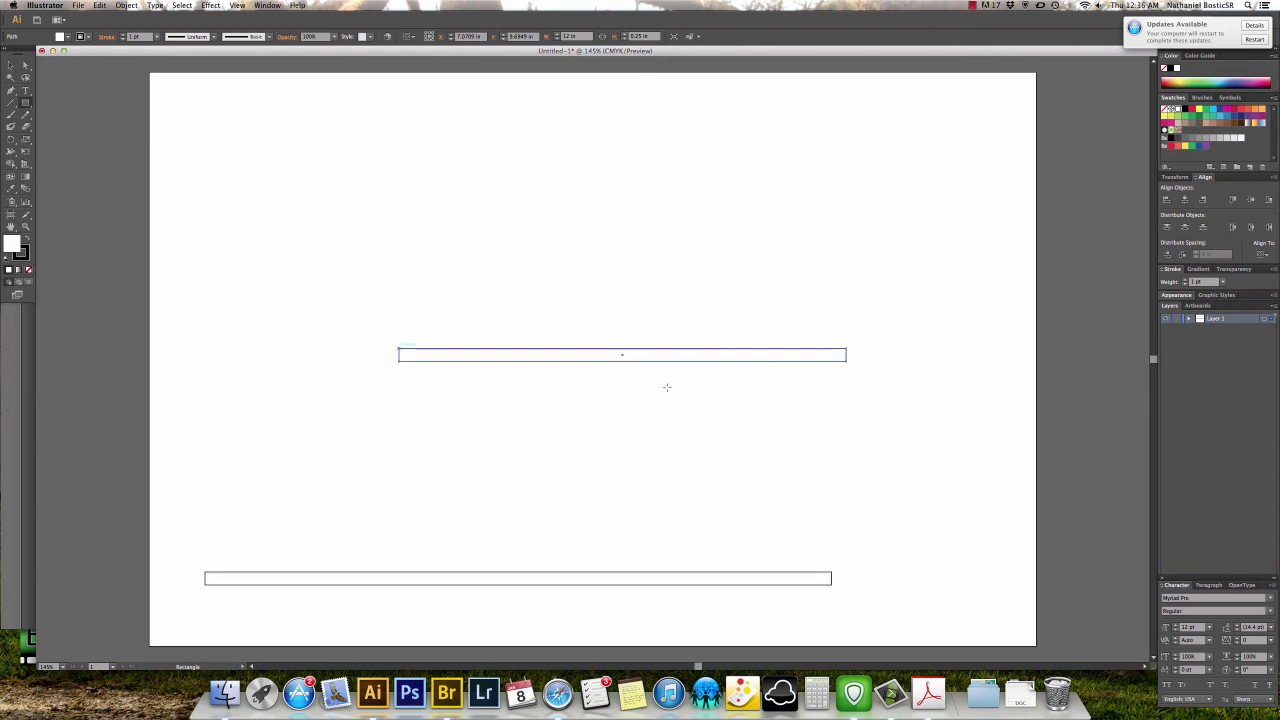
Move the 8.5625 in bar D above bar C, roughly centred over it, and deselect it.
key(v)
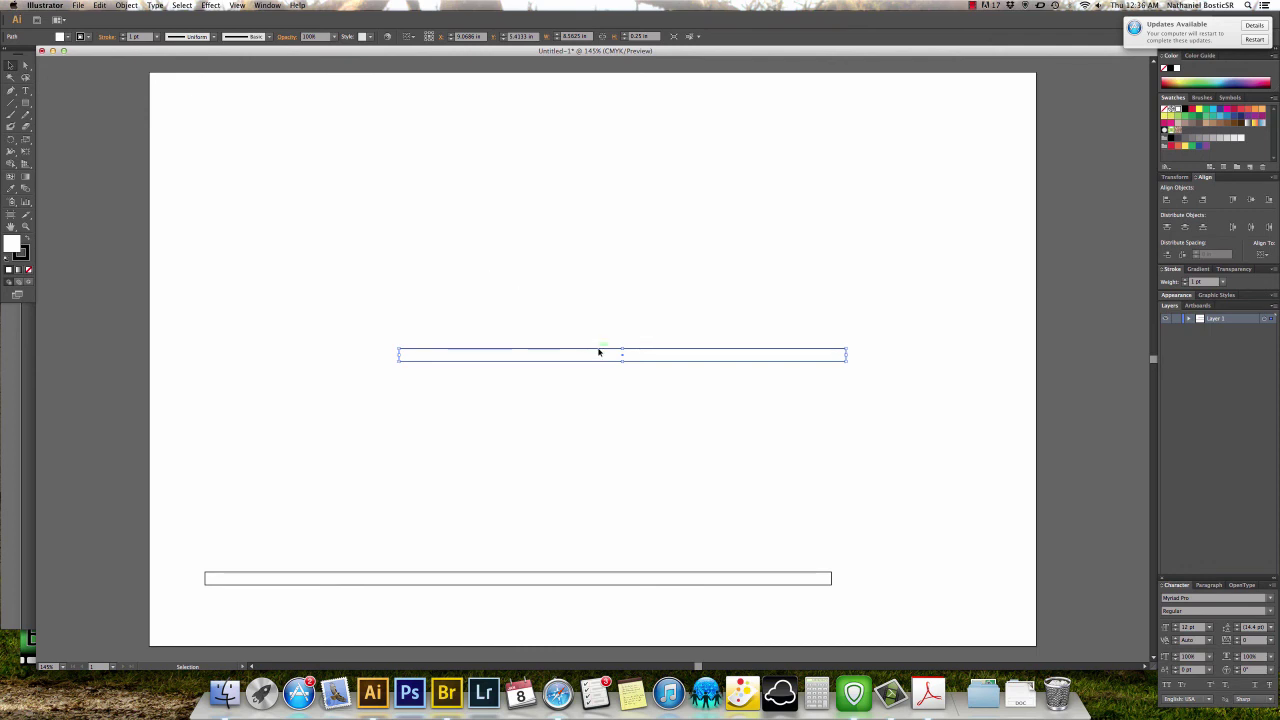
drag(598, 352, 487, 405)
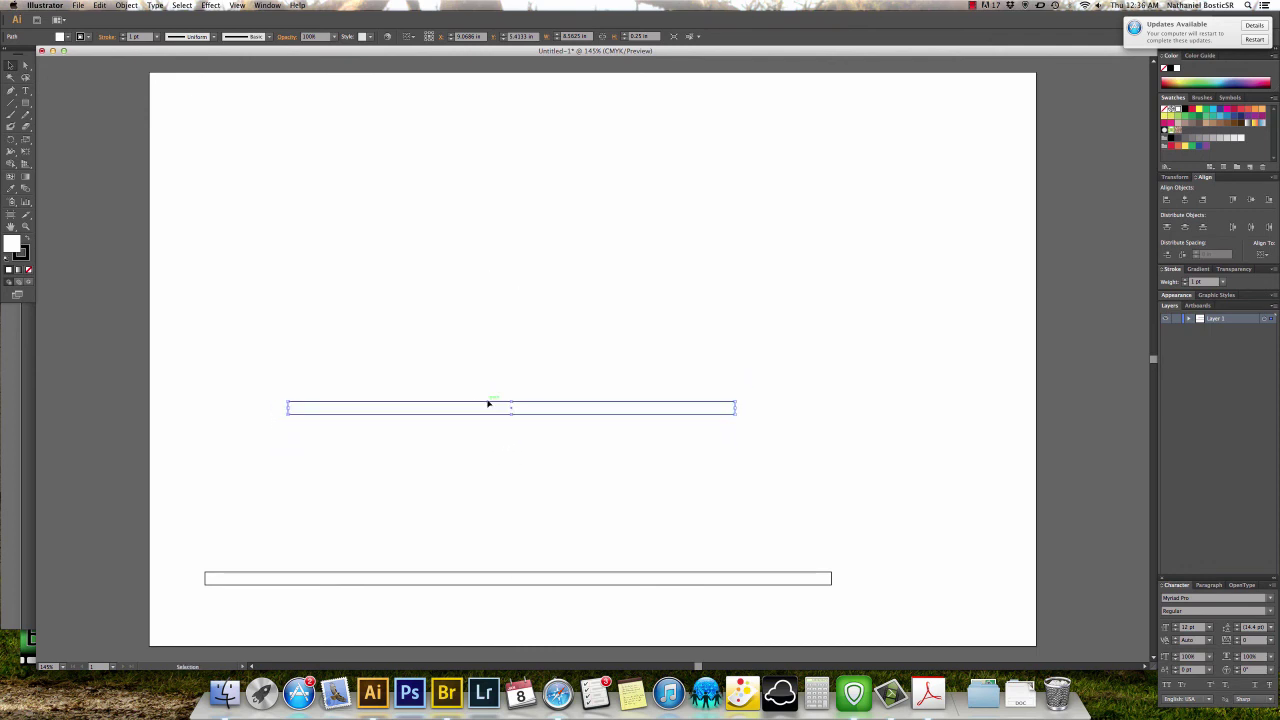
click(480, 381)
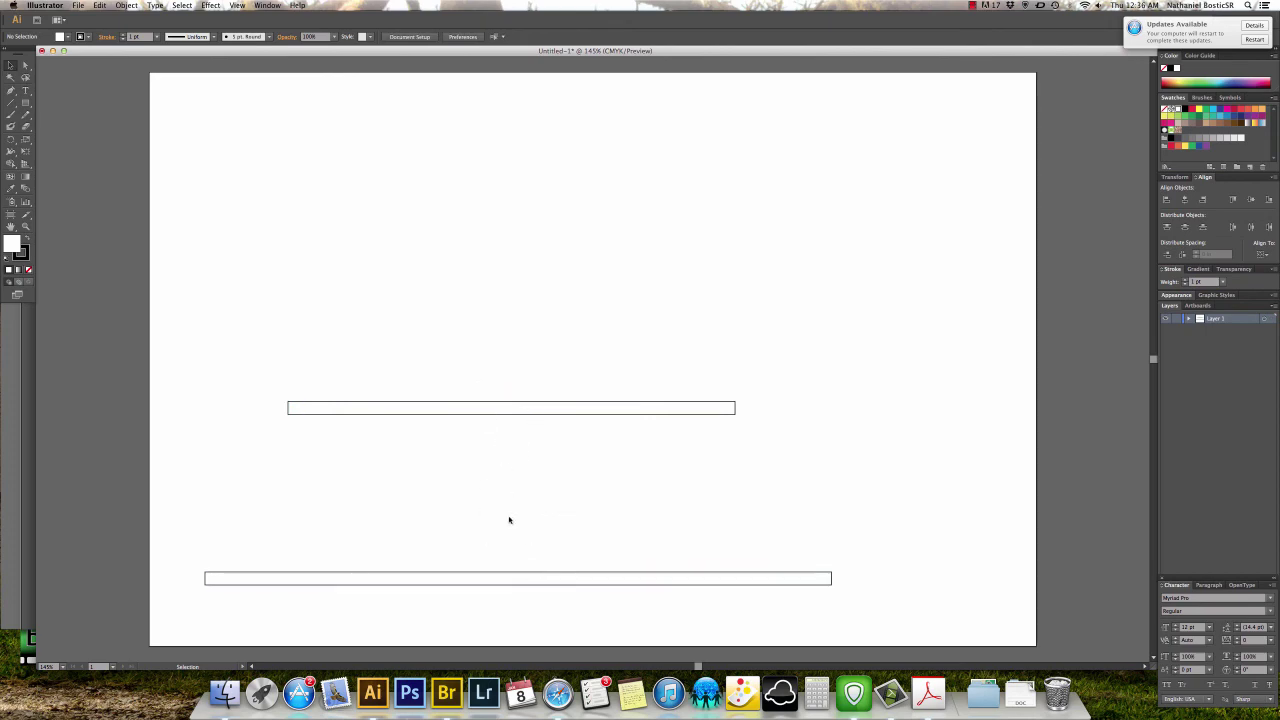
Check part E in the Howe Model PDF and start an exact-size rectangle in Illustrator with a height of 3 in.
click(557, 693)
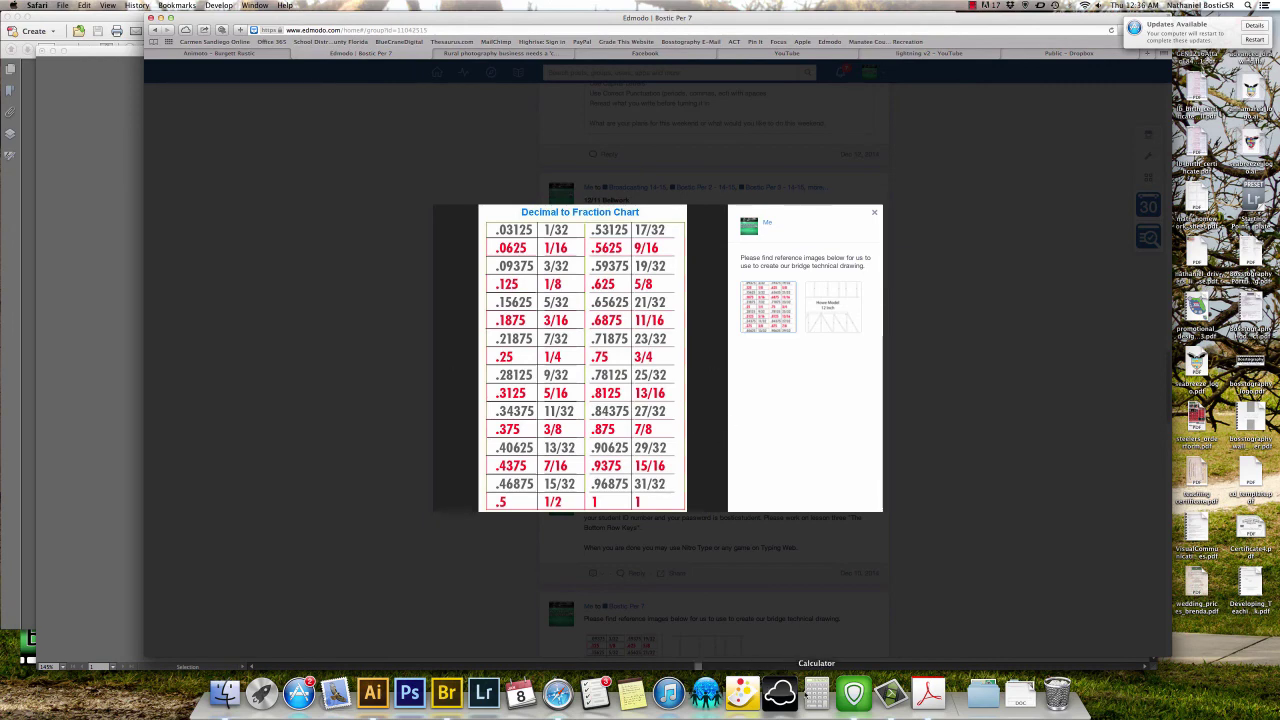
click(928, 693)
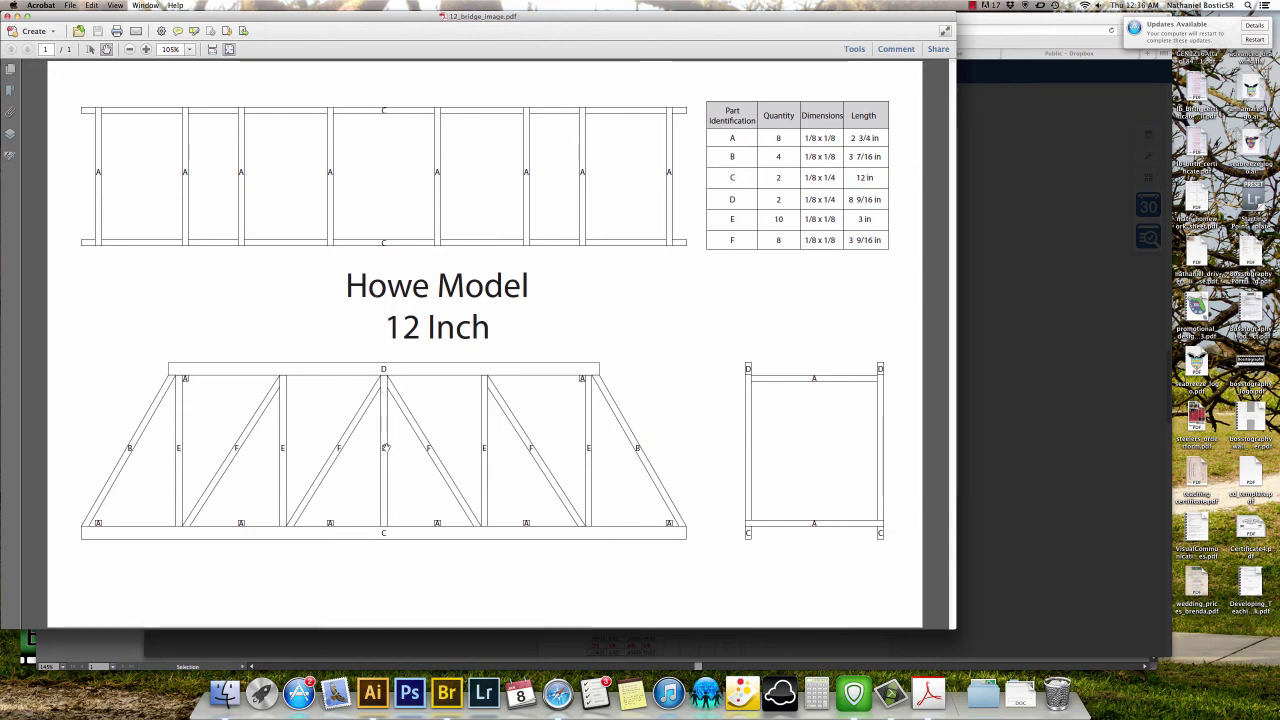
key(super+Tab)
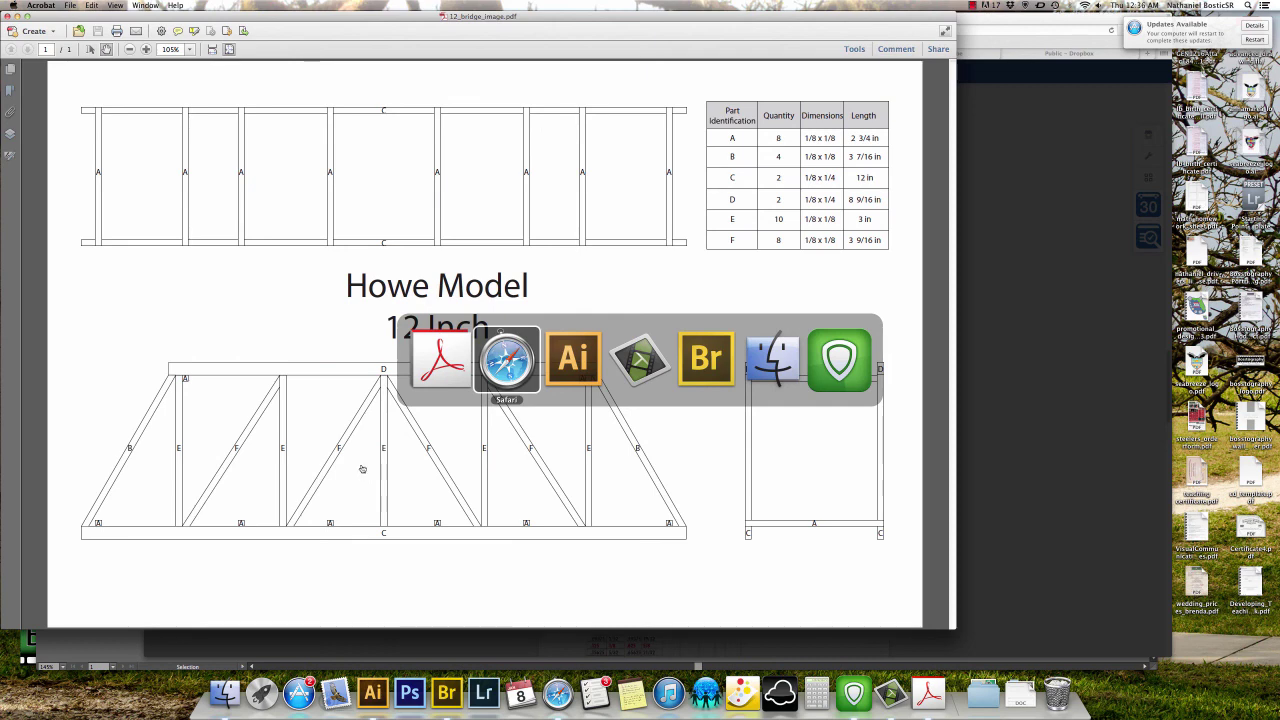
key(super+Tab)
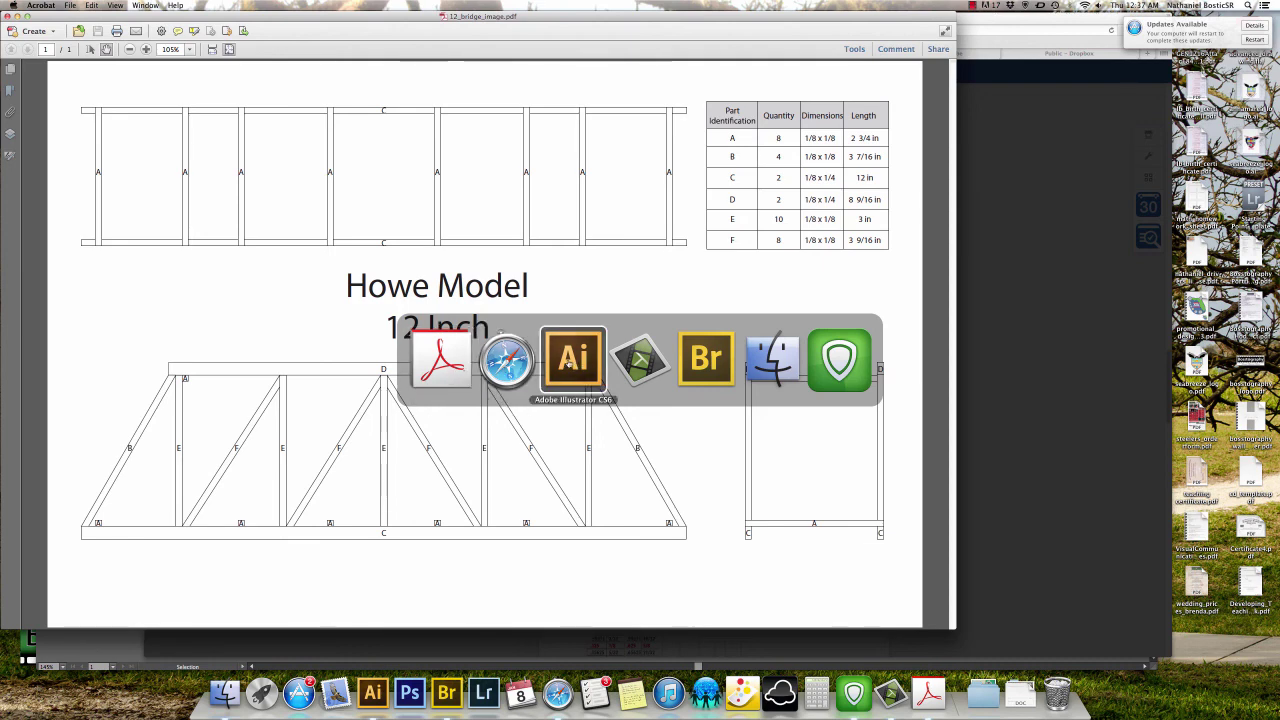
click(569, 364)
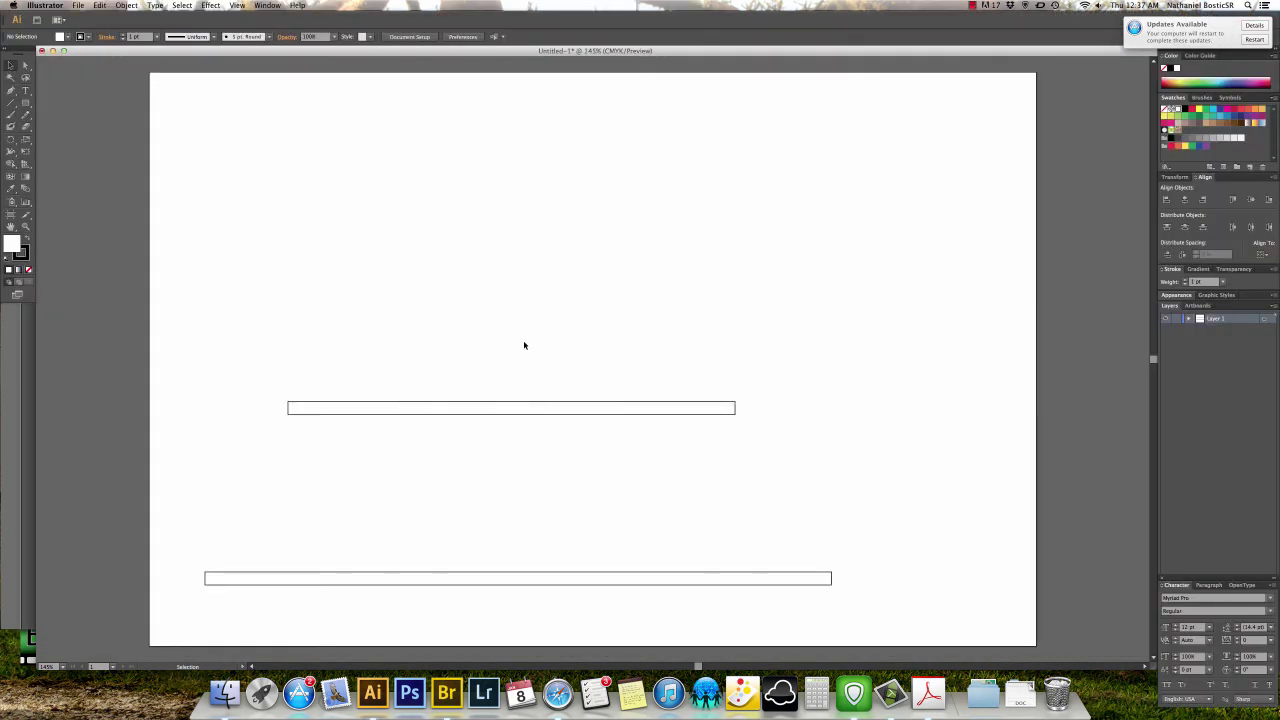
click(25, 104)
click(477, 324)
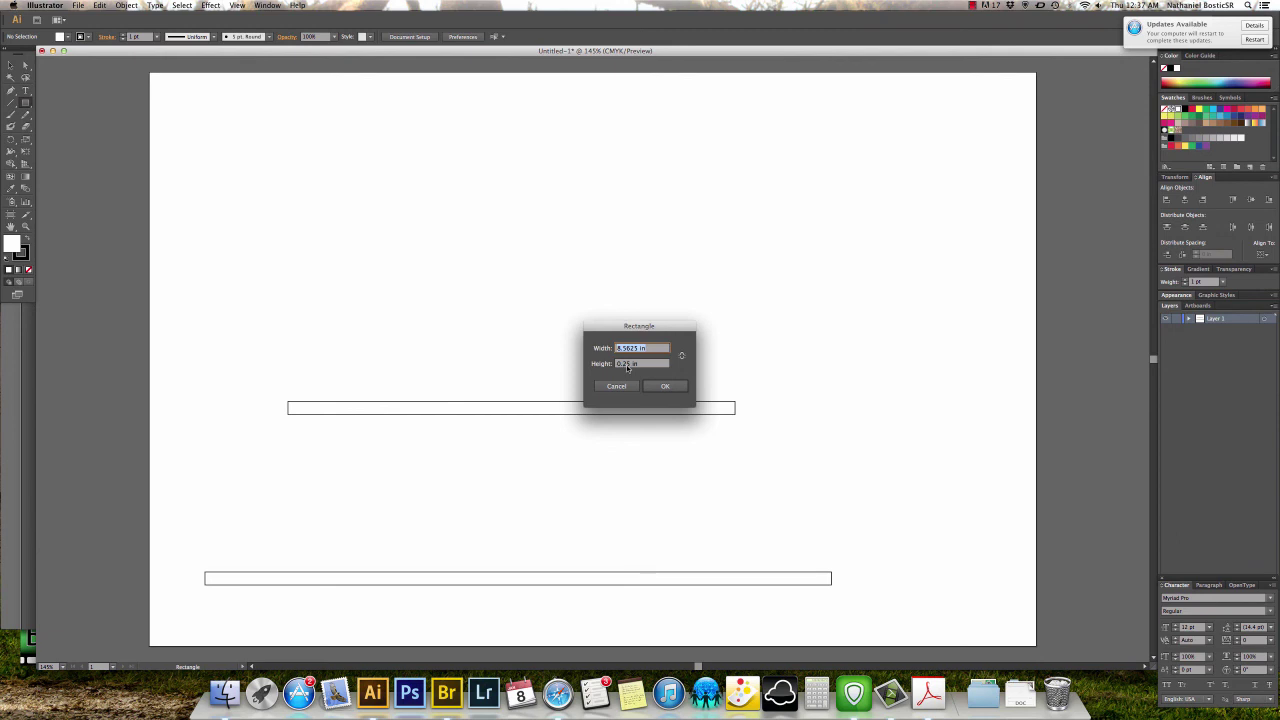
key(super+Tab)
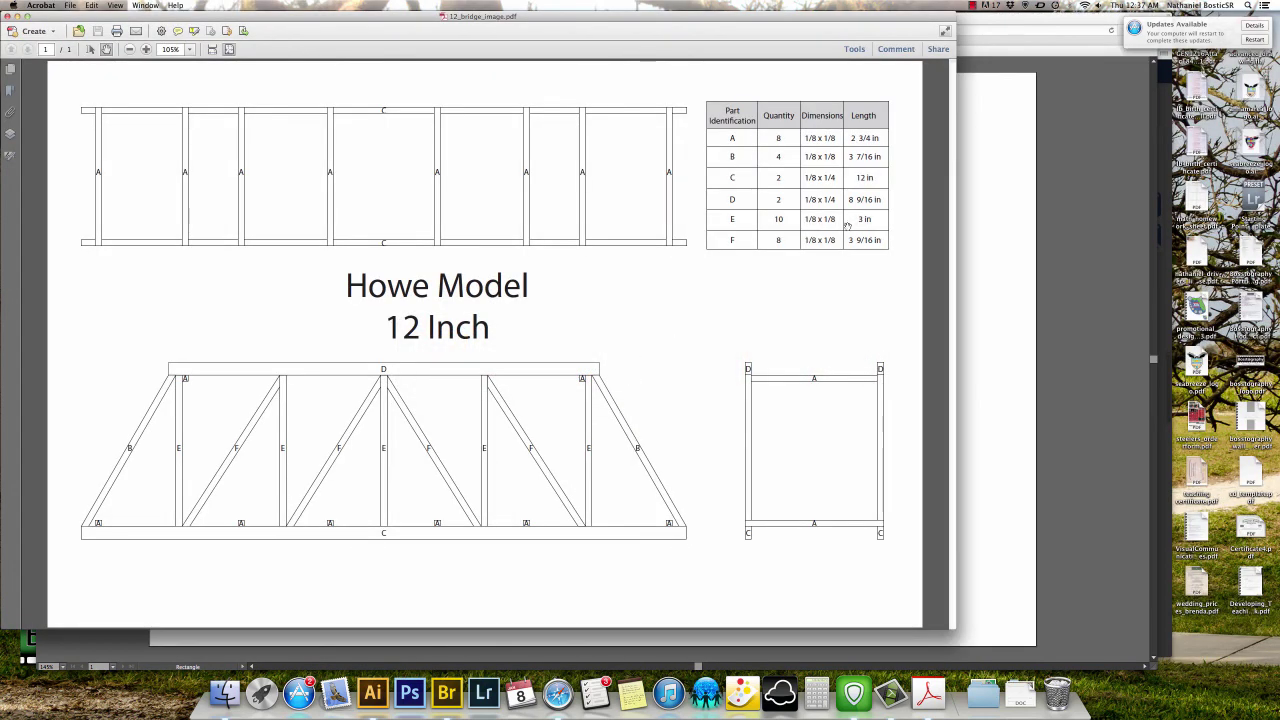
key(super+Tab)
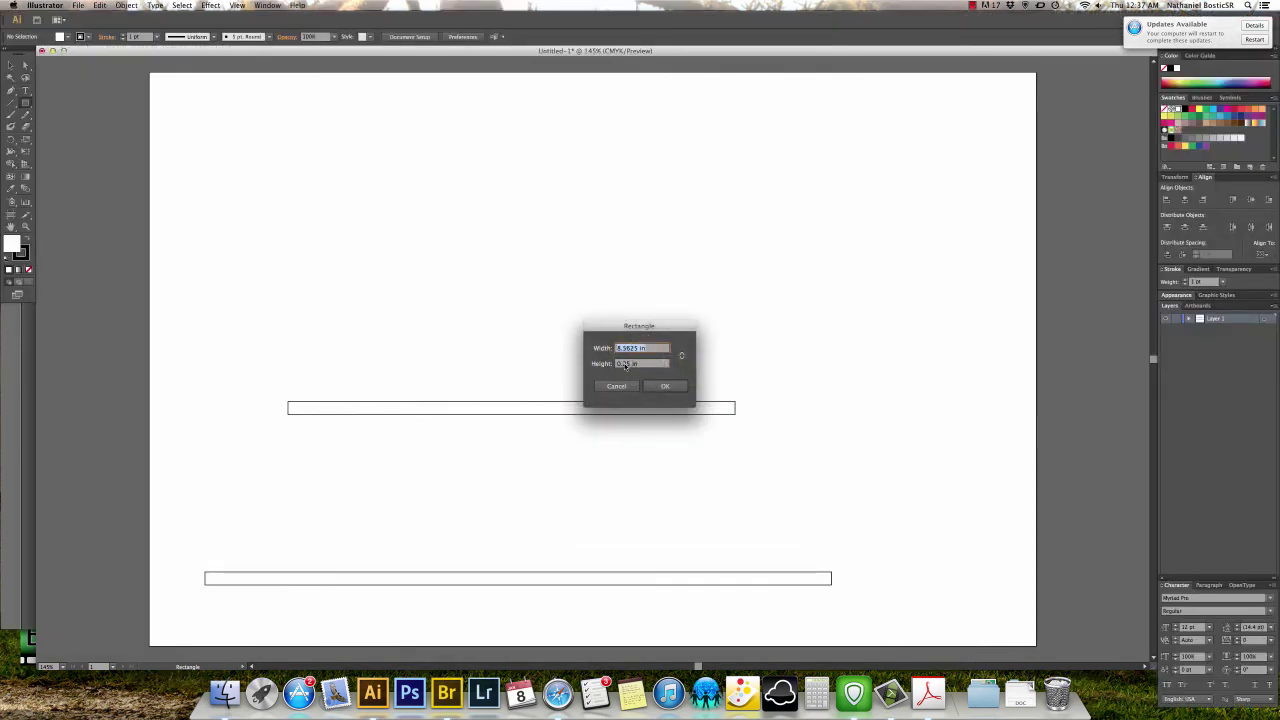
click(625, 364)
triple_click(624, 363)
text(3 in)
Look up 1/8 in the Decimal to Fraction Chart and finish the 3 in high rectangle with a width of 0.125 in.
key(Tab)
key(super+Tab)
key(super+Tab)
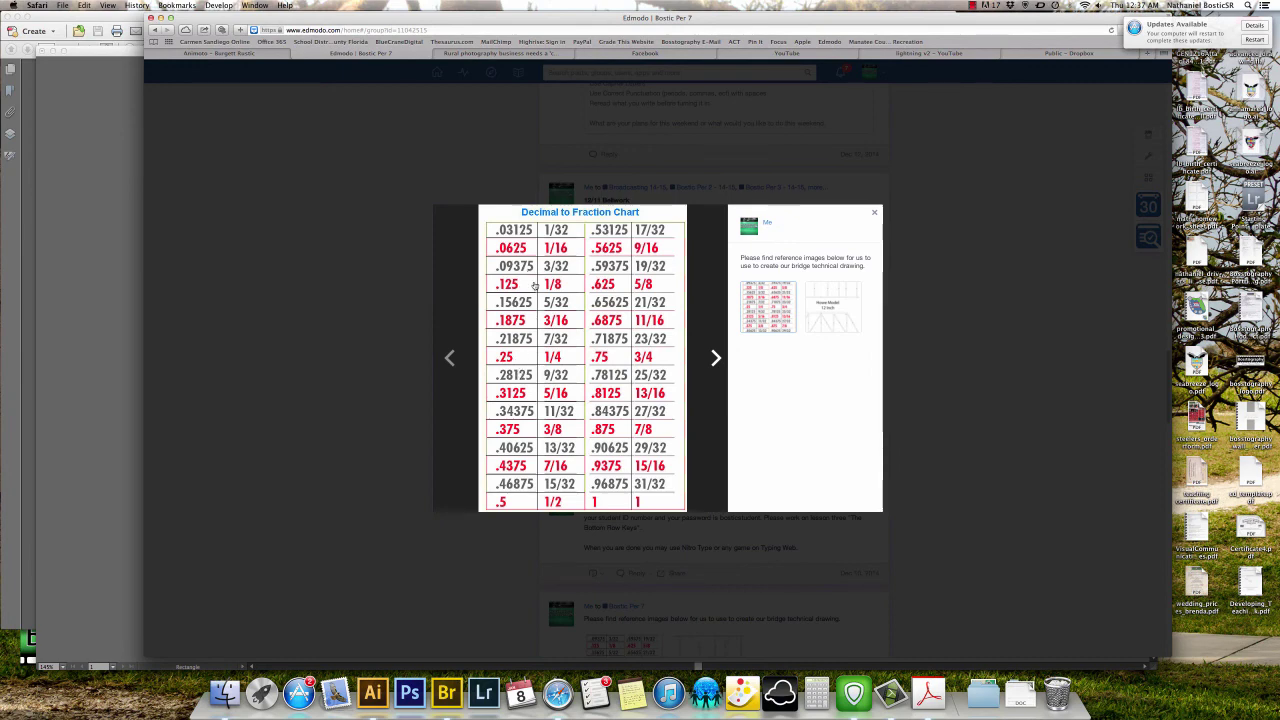
key(super+Tab)
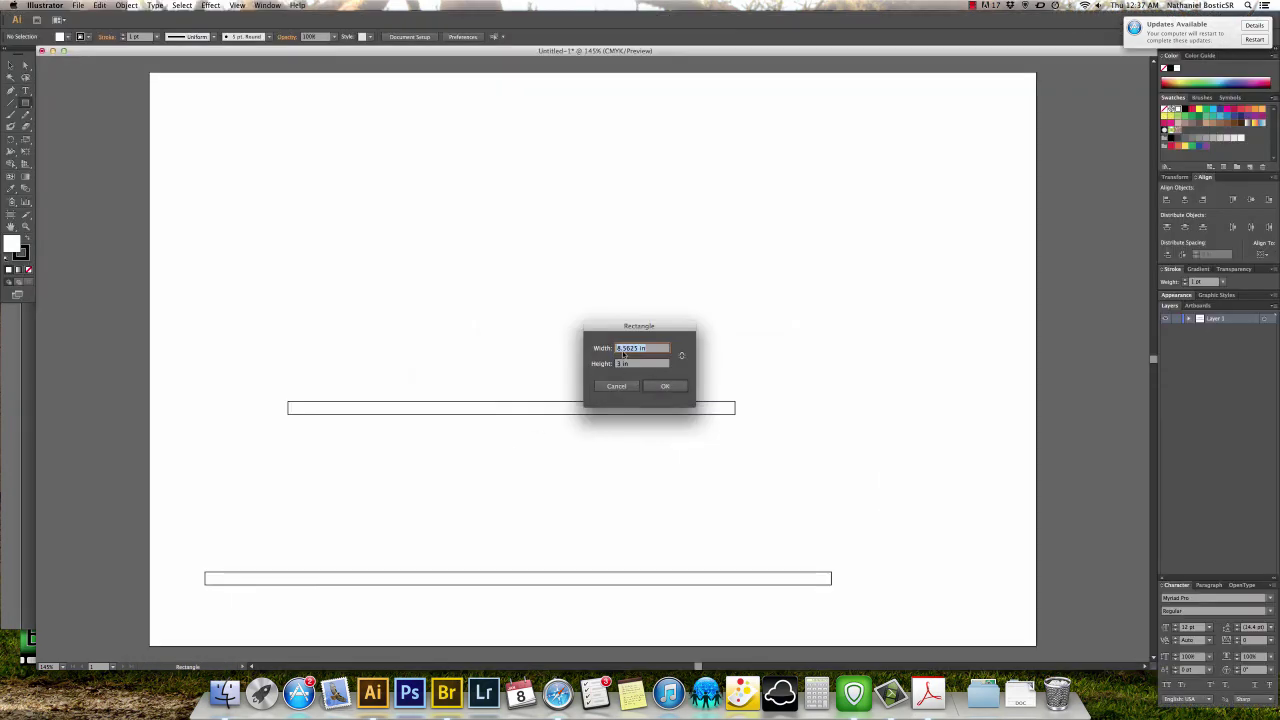
key(BackSpace)
key(Return)
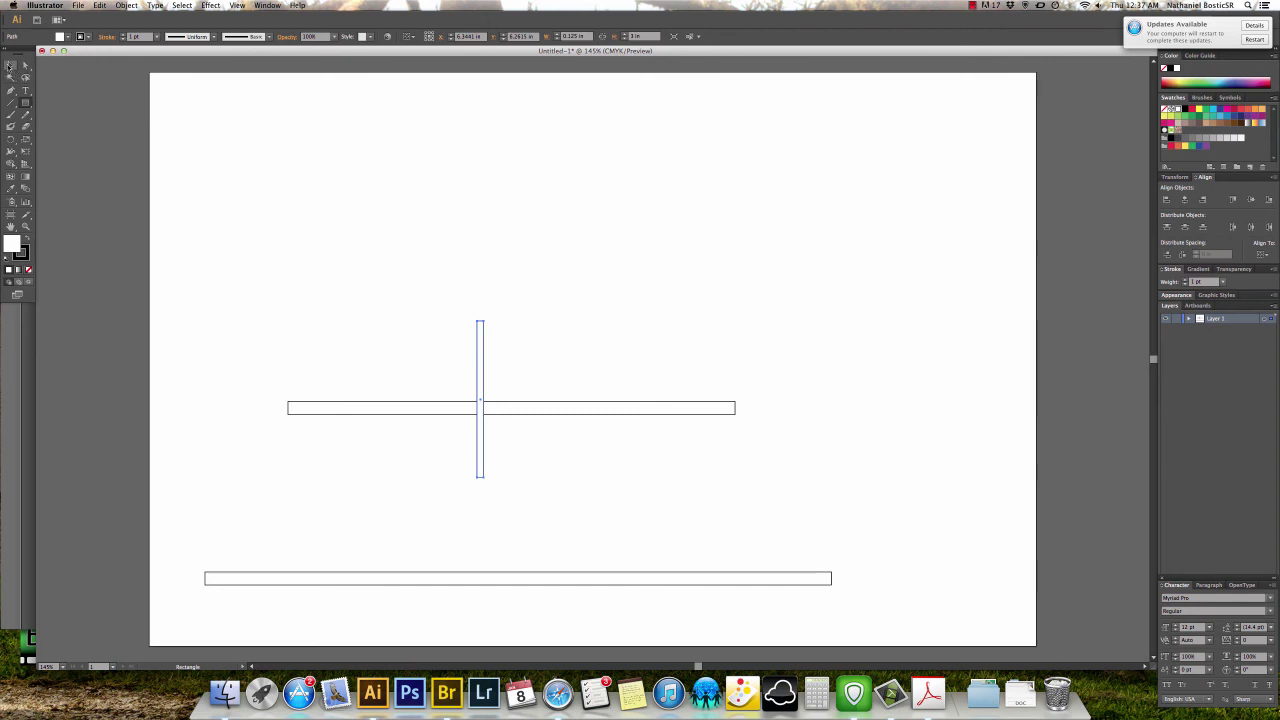
Place post E between bars D and C near their middle, check the Smart Guides setting, and deselect the post.
click(8, 66)
drag(483, 374, 518, 466)
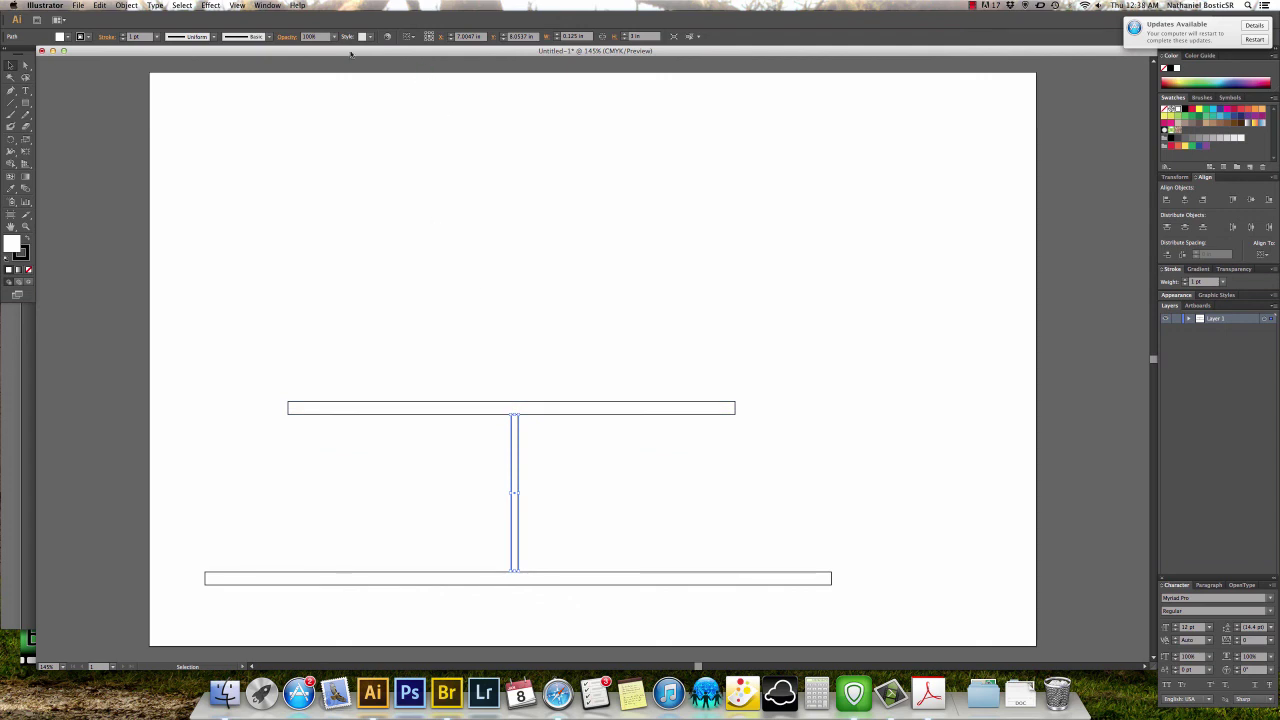
click(182, 6)
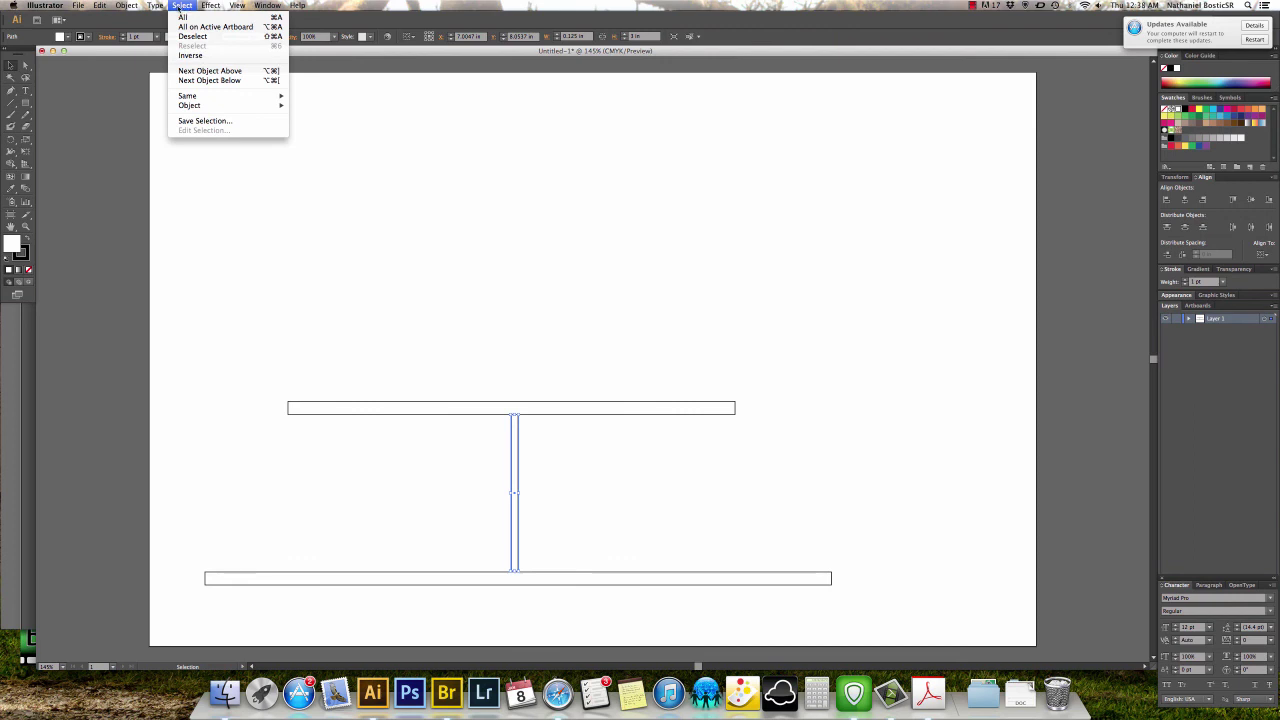
mouse_move(238, 6)
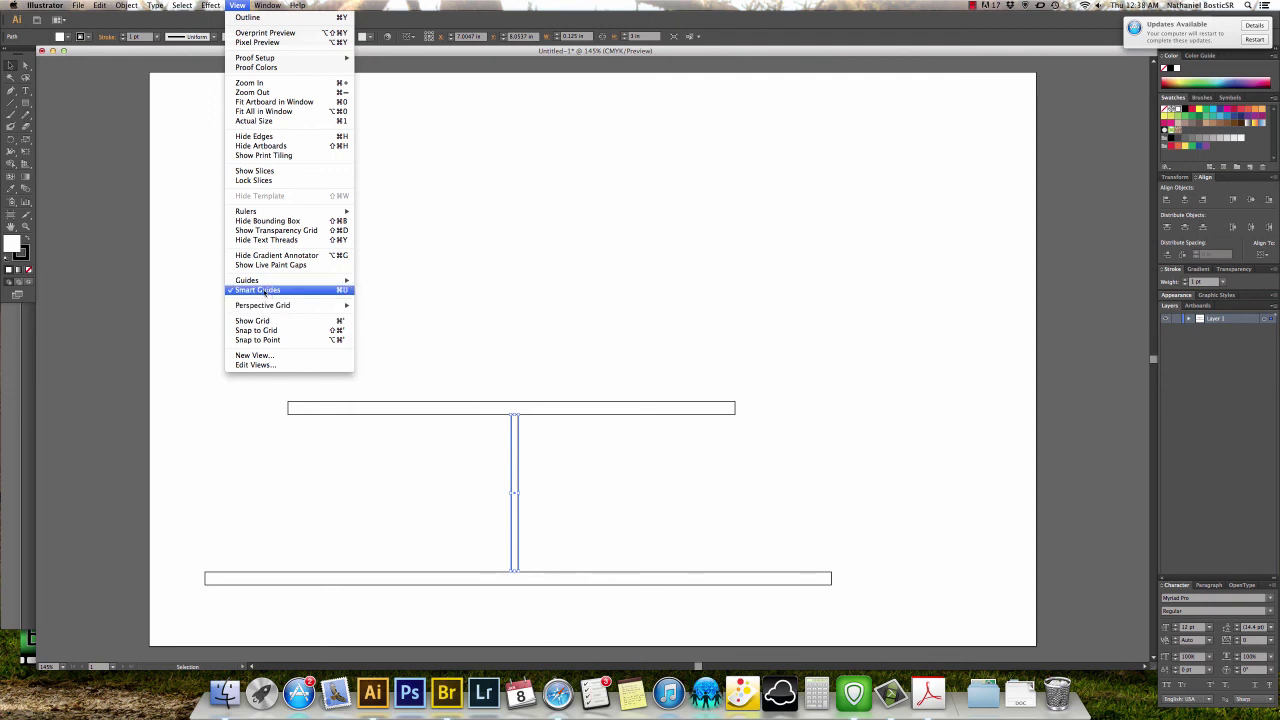
click(432, 303)
click(513, 363)
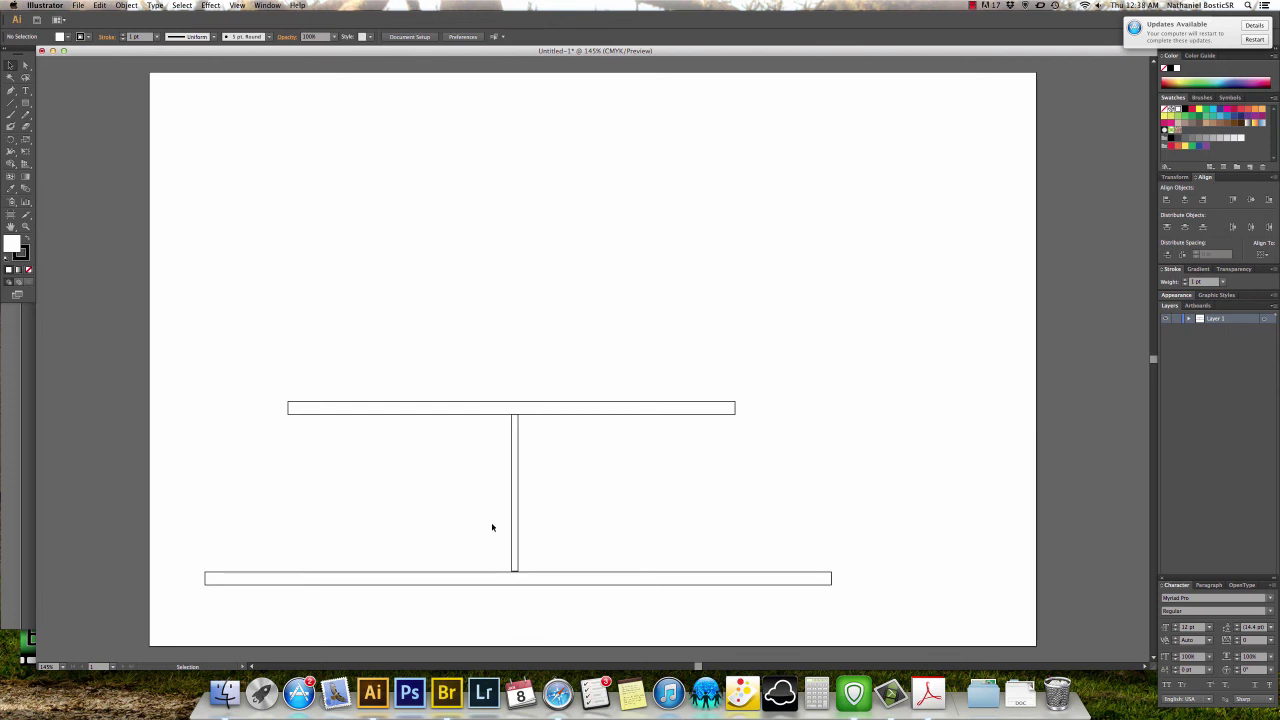
Zoom in on the foot of post E and snap its lower end onto bar C's upper edge.
key(z)
drag(488, 551, 539, 598)
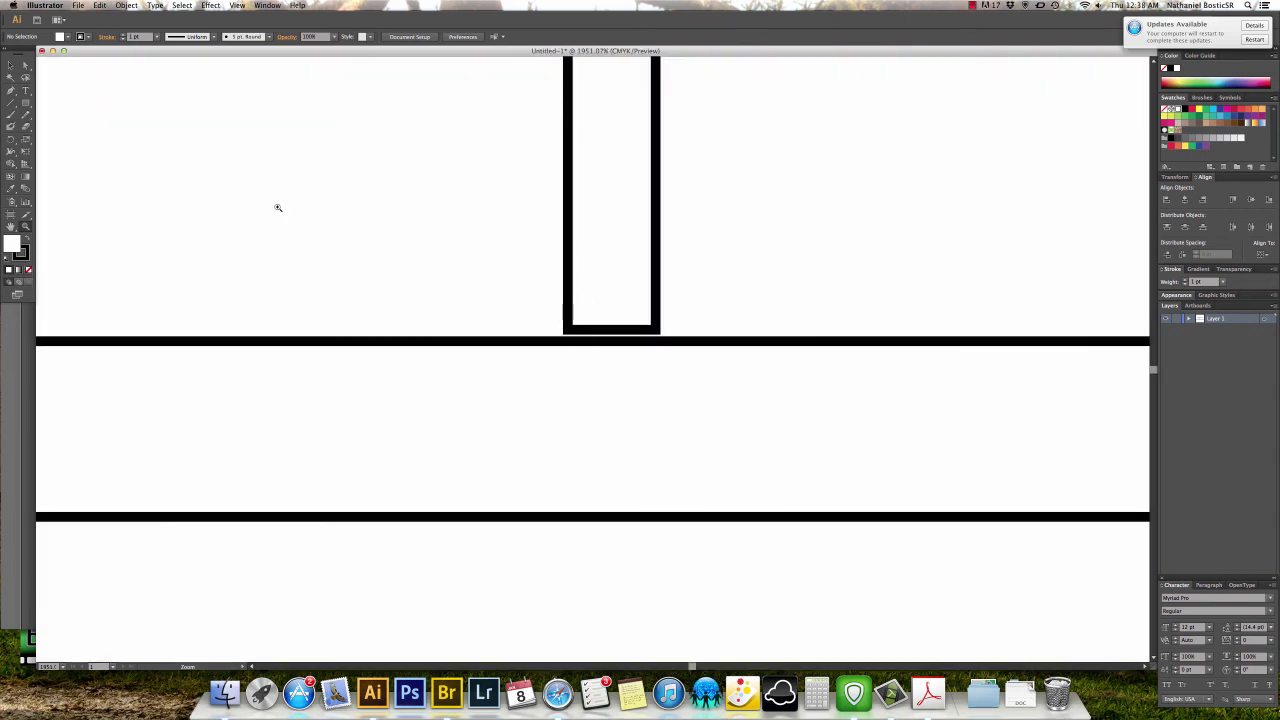
key(v)
click(568, 192)
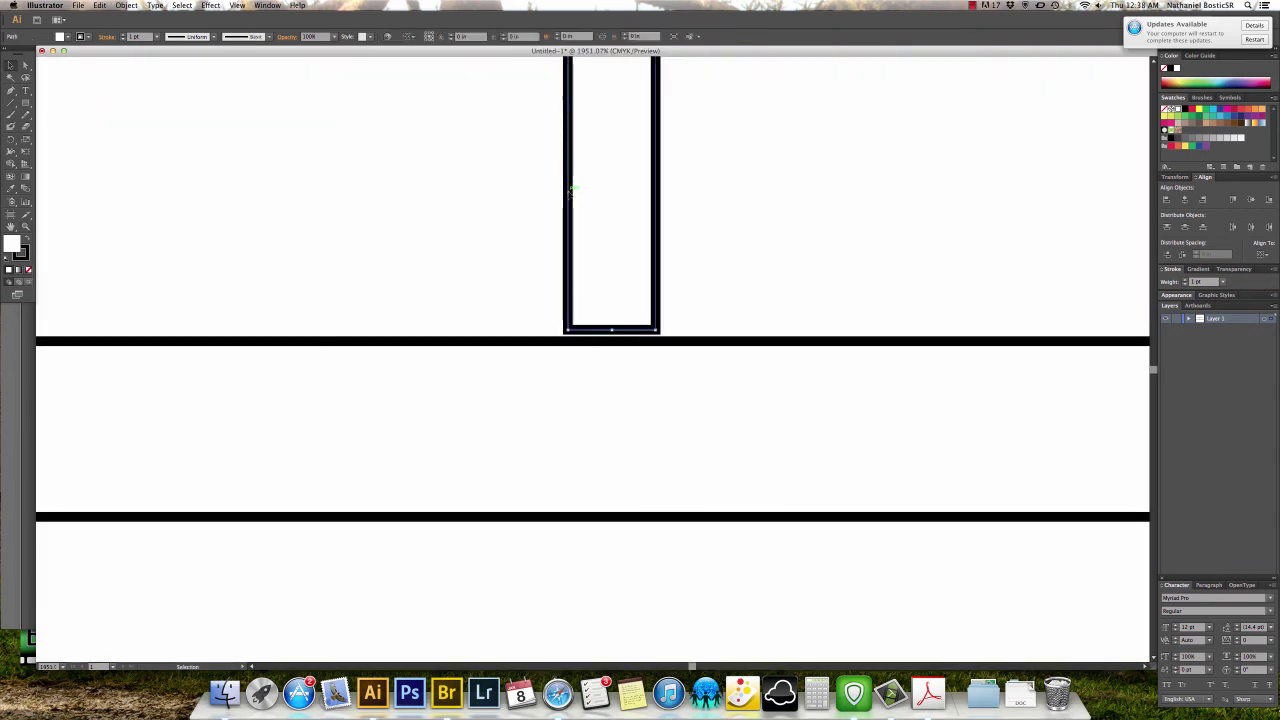
drag(570, 188, 568, 216)
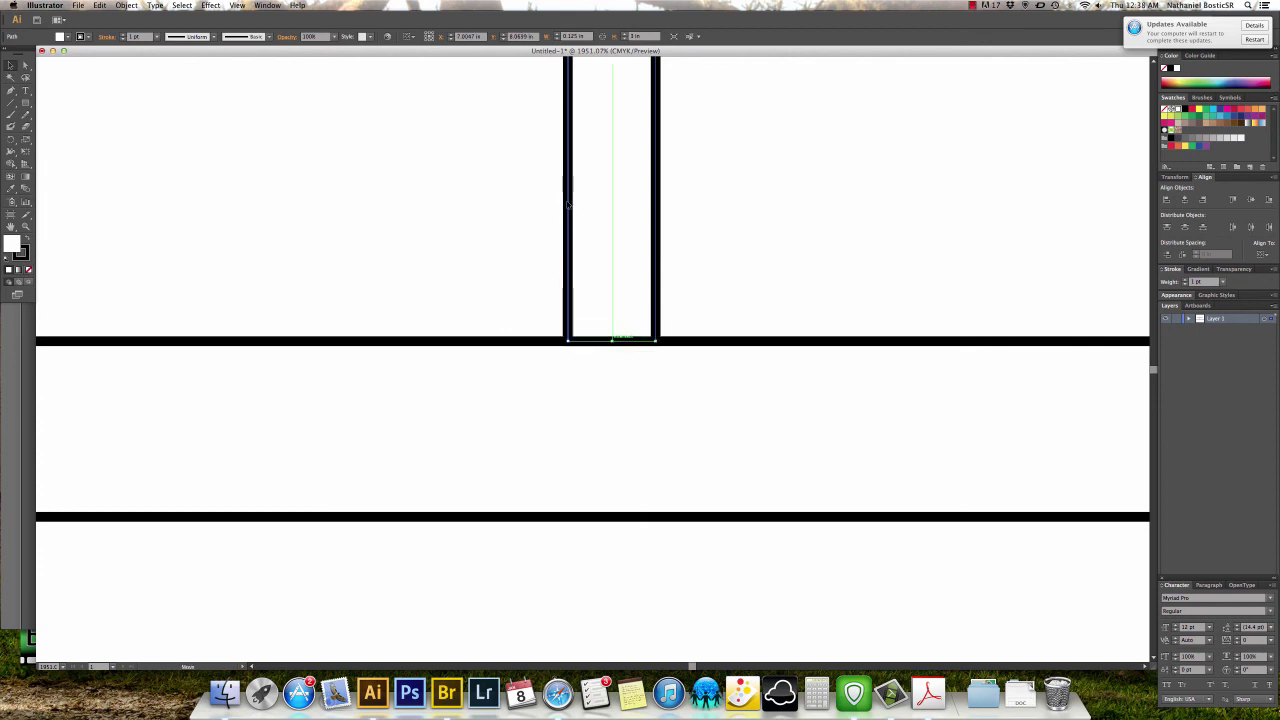
click(517, 223)
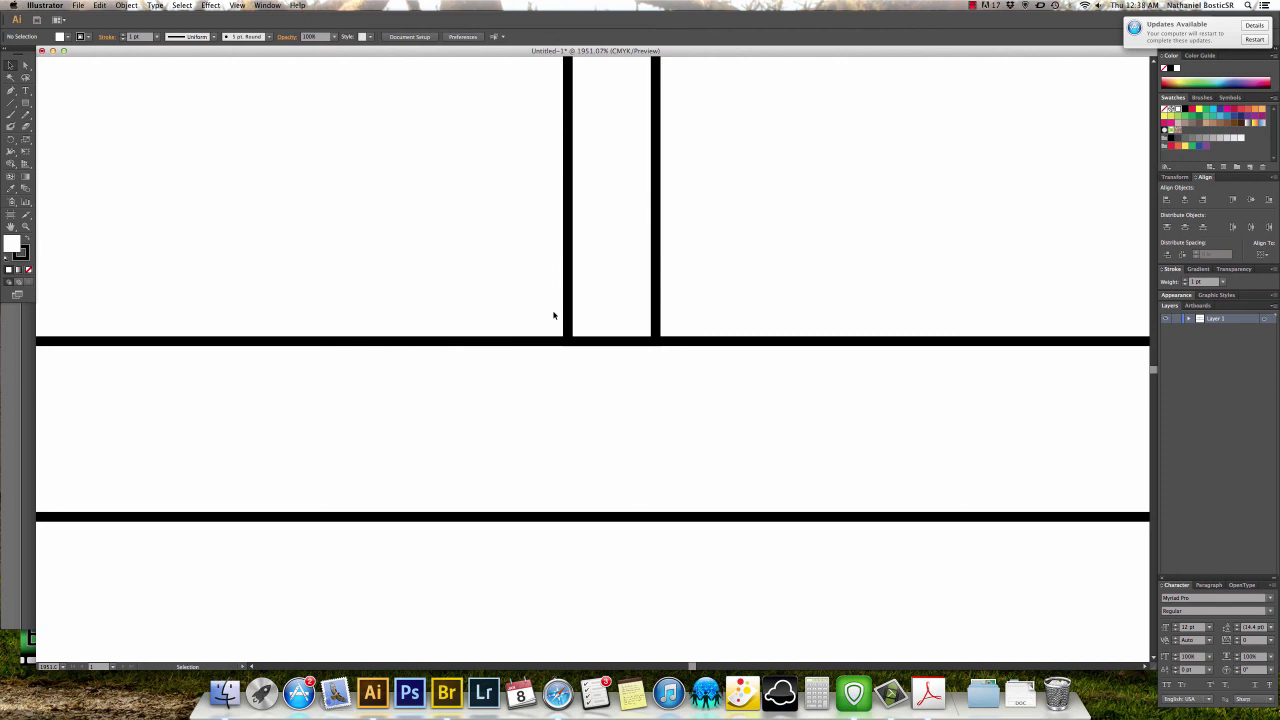
Set the stroke weight of bars C and D and post E to 0.5 pt, and inspect the joint between post E and bar C.
key(super+0)
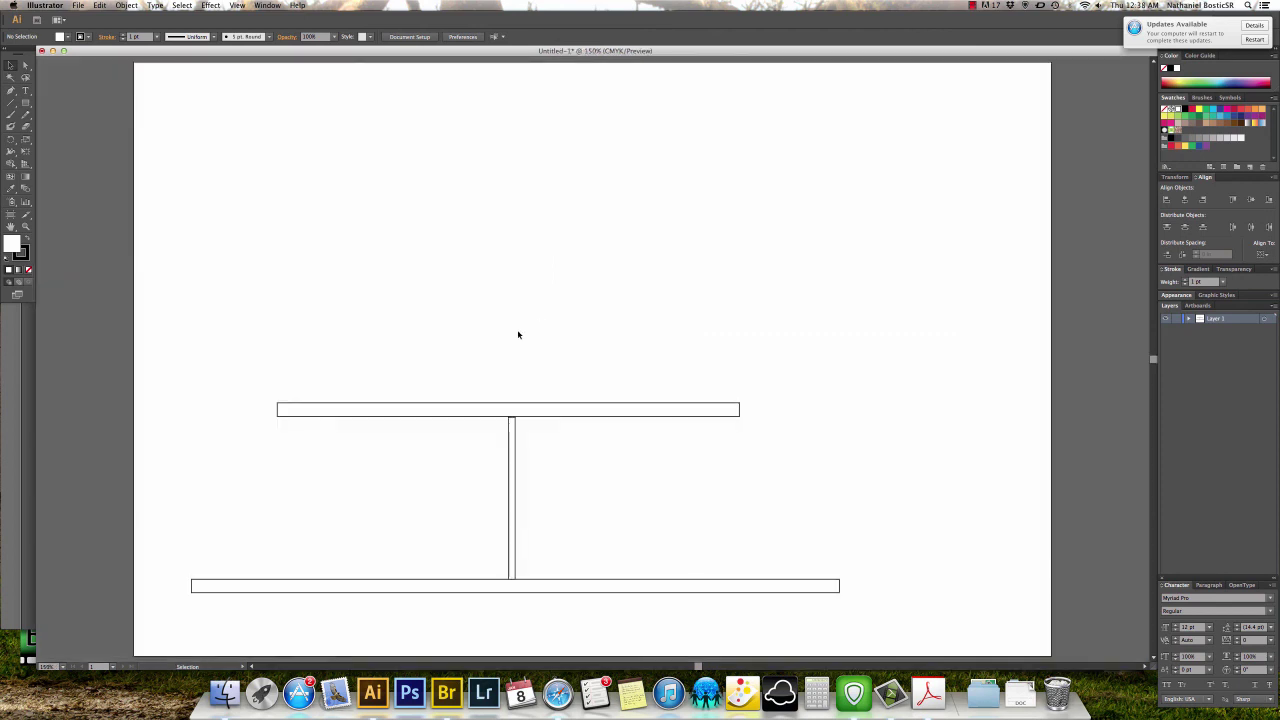
drag(480, 366, 600, 650)
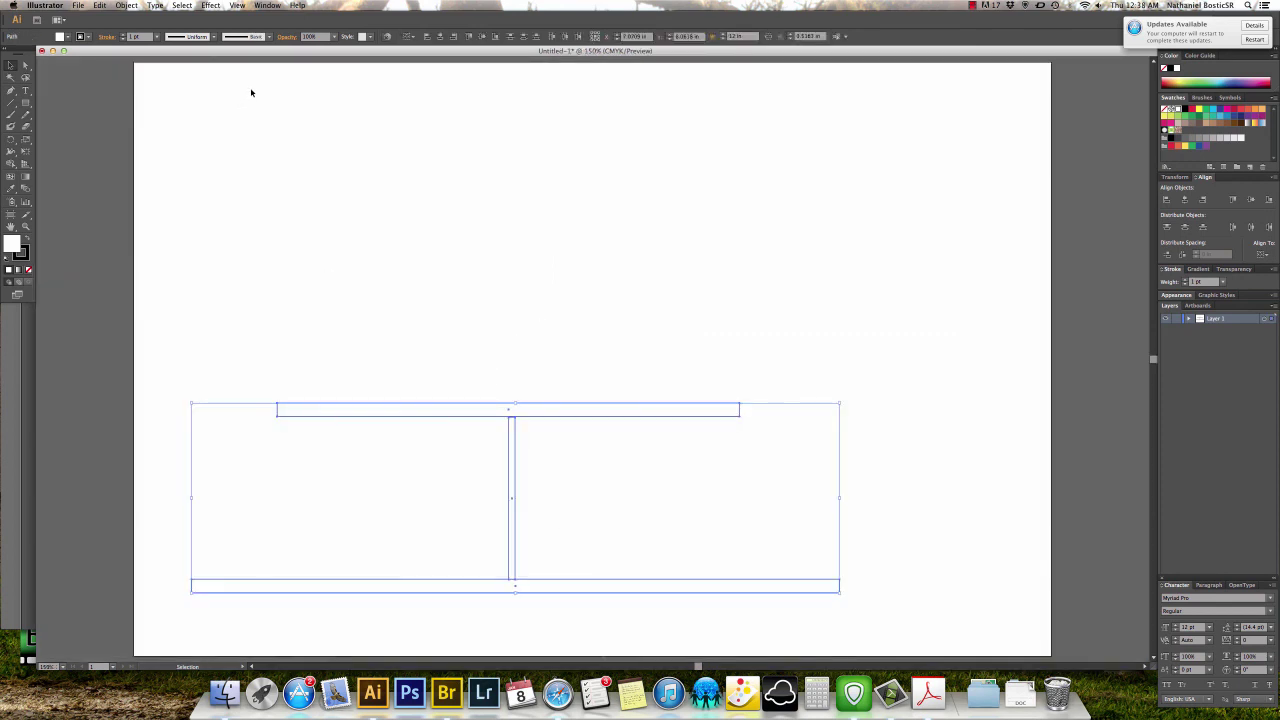
click(156, 36)
click(165, 59)
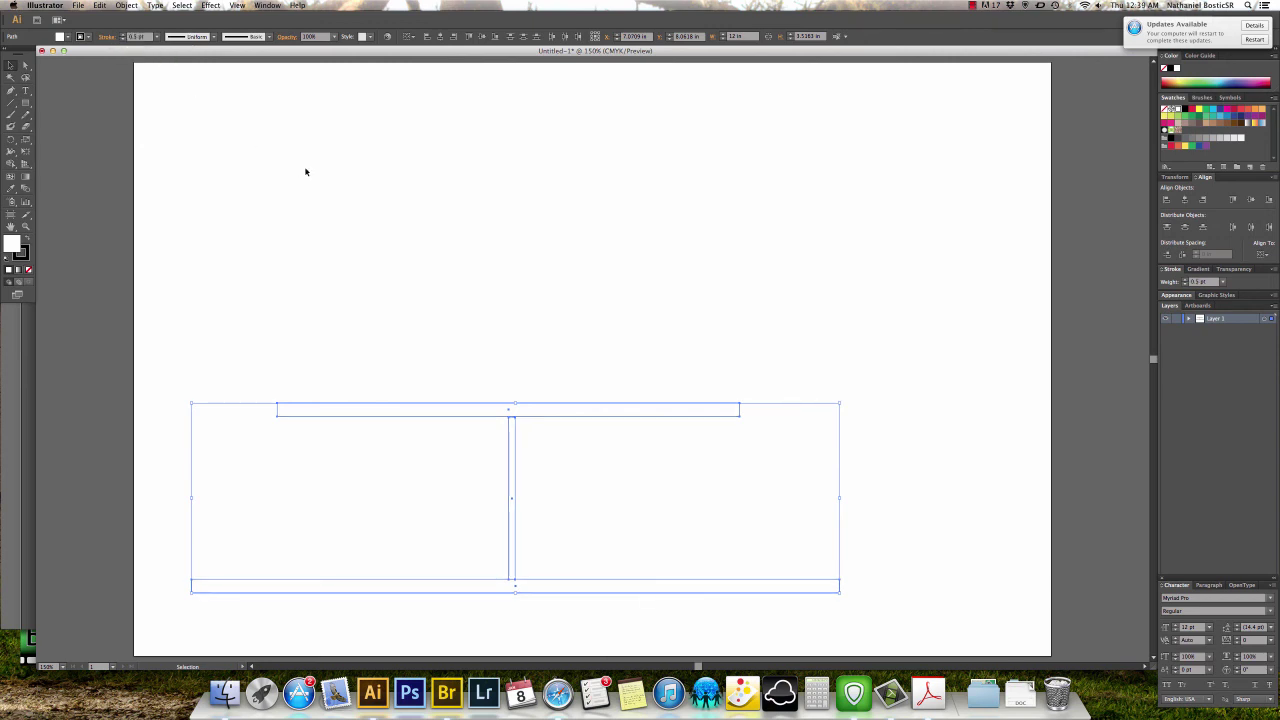
click(327, 241)
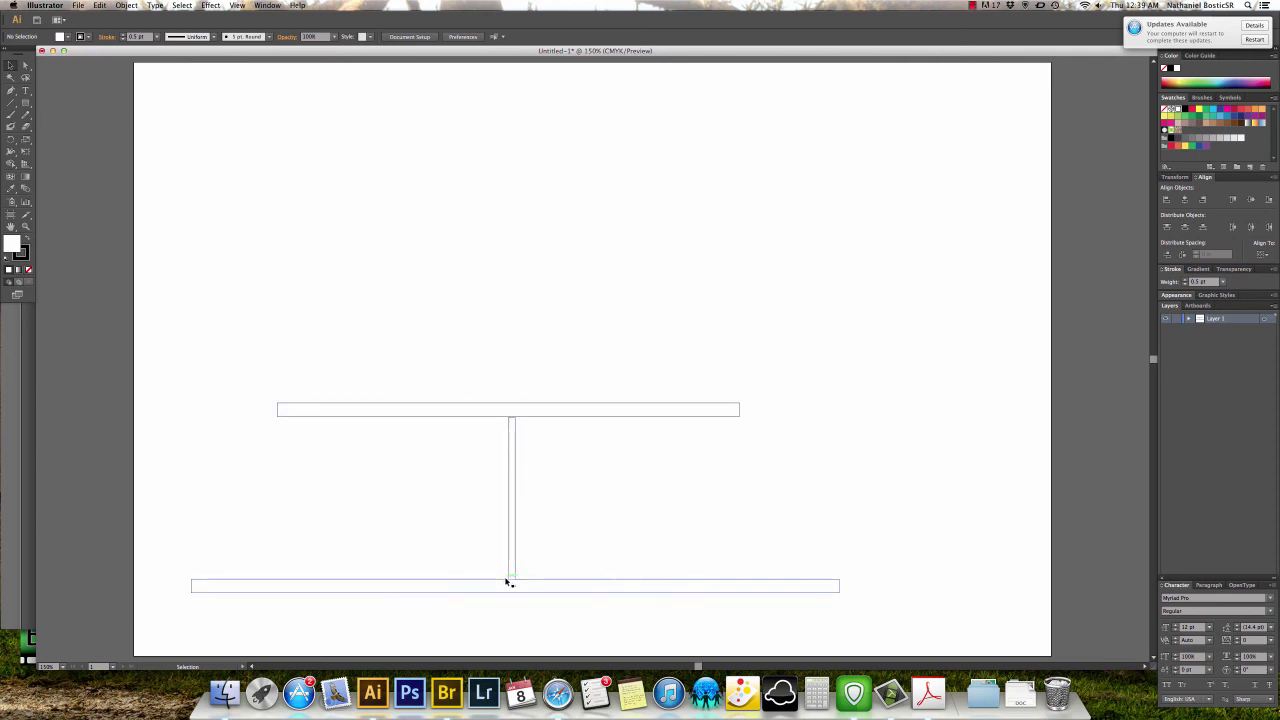
key(z)
drag(486, 557, 538, 602)
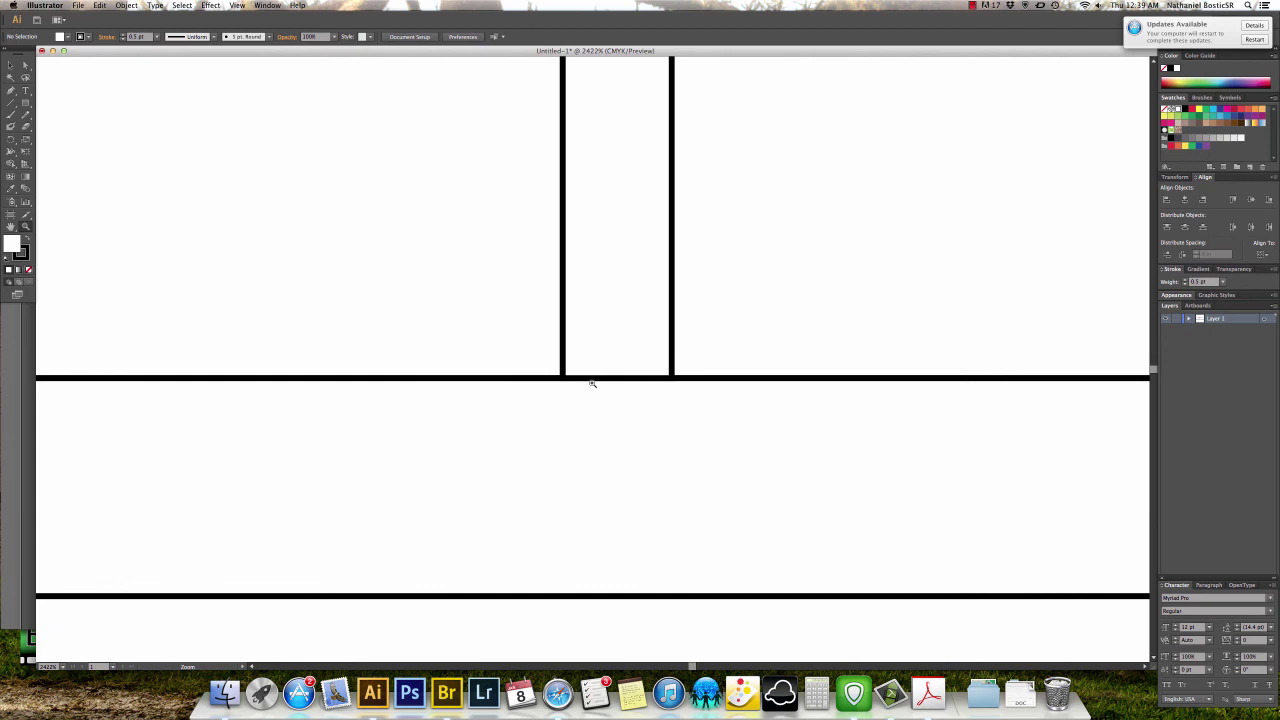
Move bar D down so its lower edge meets the upper end of post E, and deselect it.
key(v)
key(super+minus)
key(super+minus)
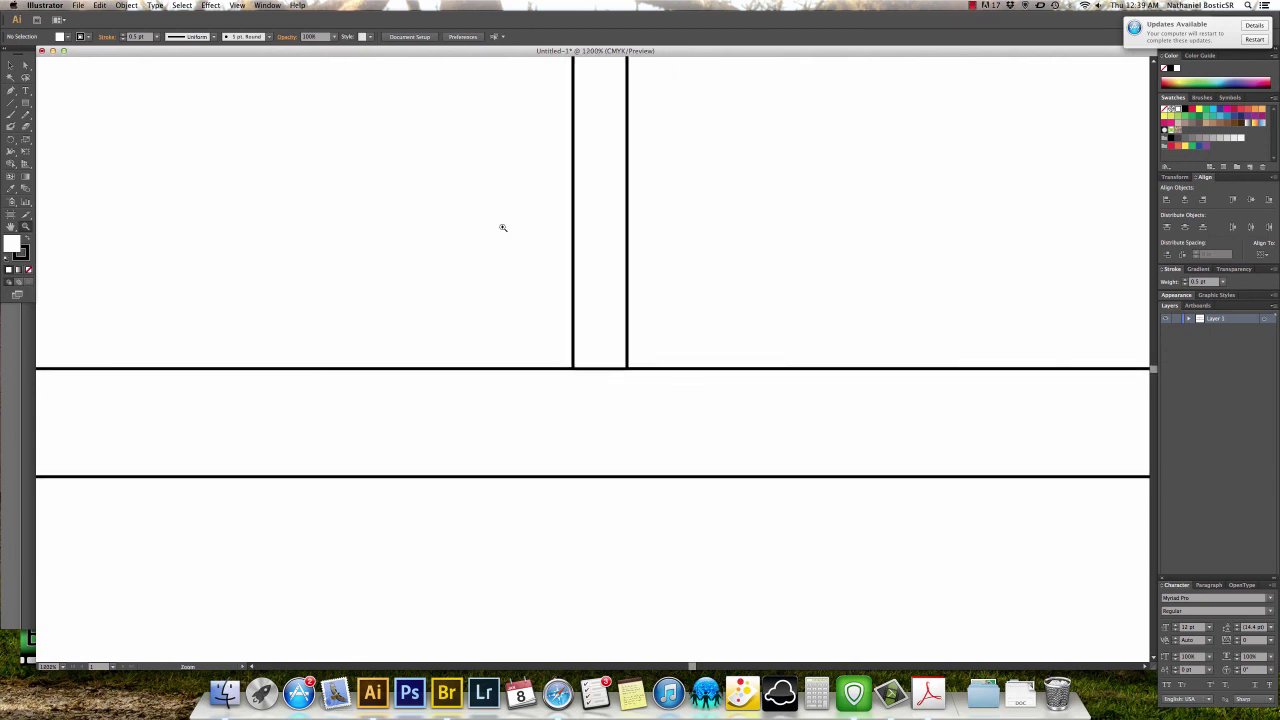
key(space)
drag(494, 114, 503, 480)
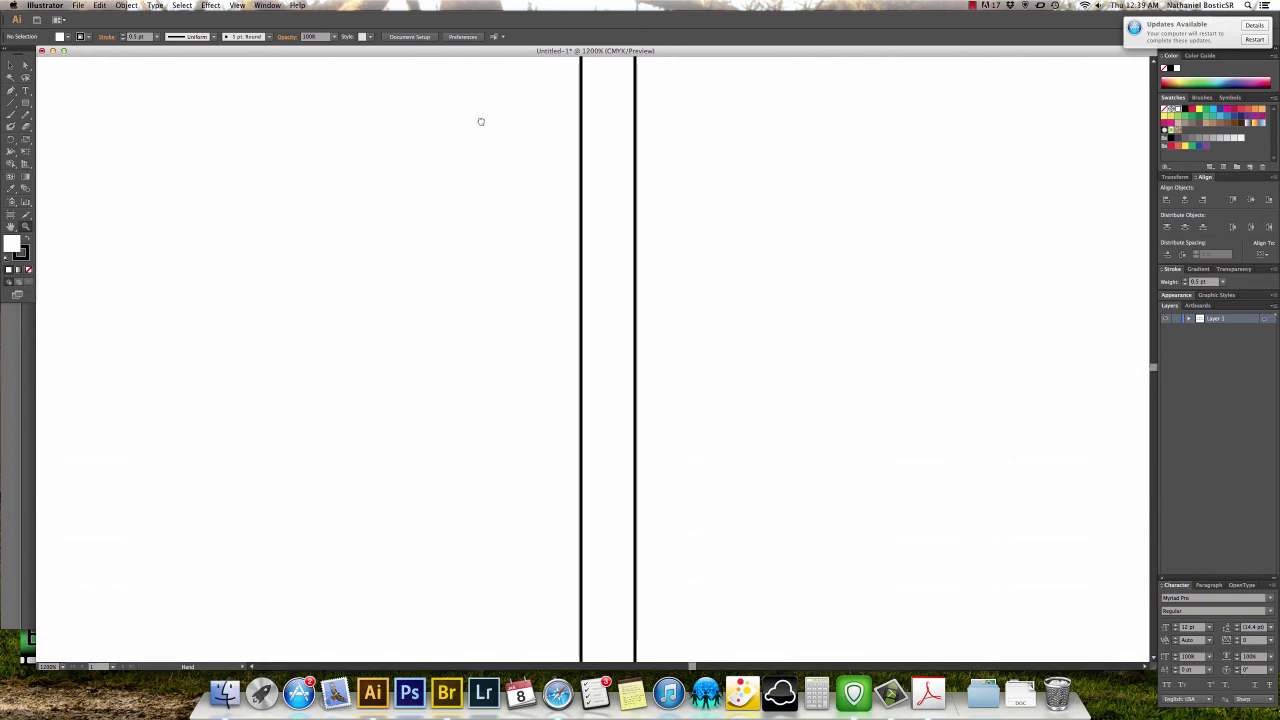
drag(480, 121, 514, 471)
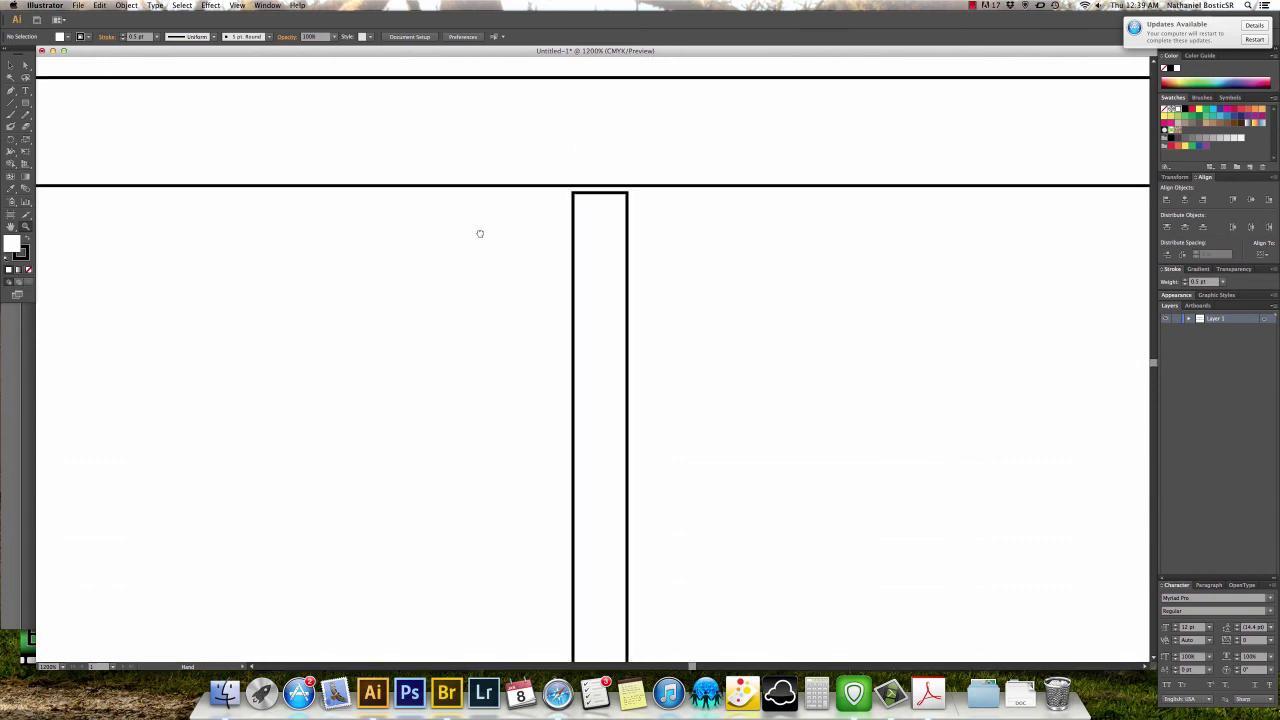
drag(480, 233, 449, 354)
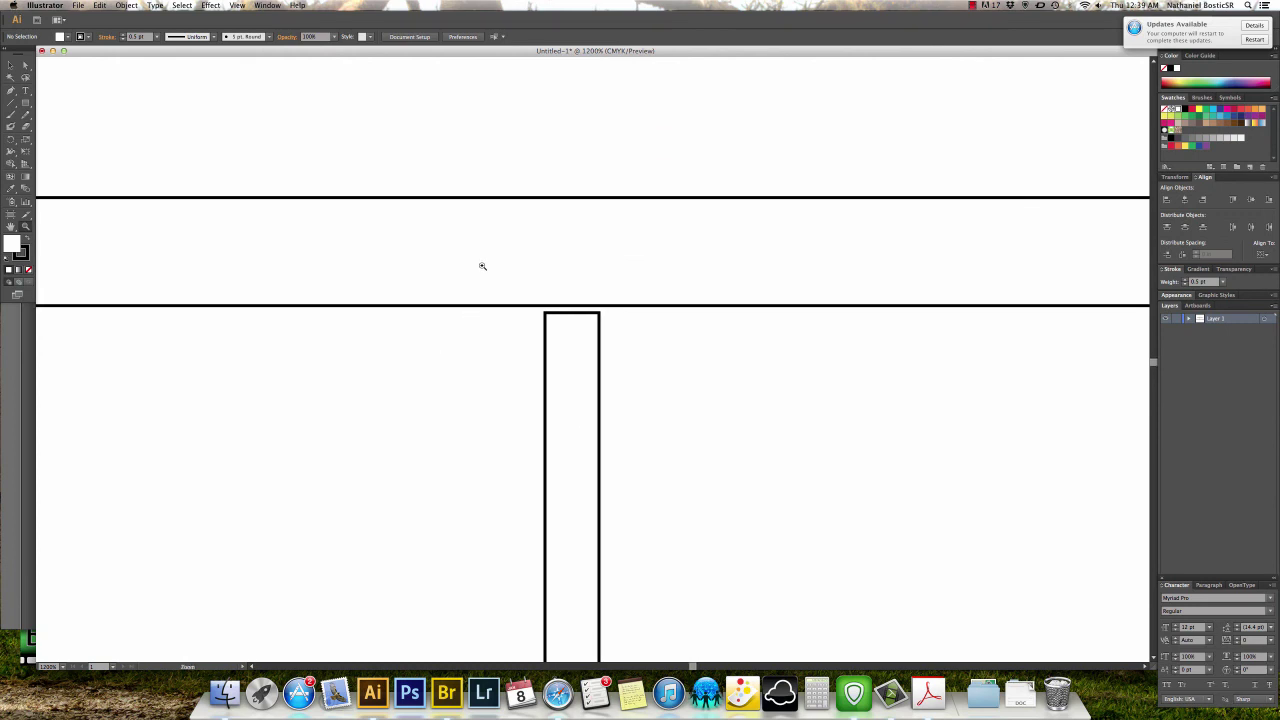
click(11, 65)
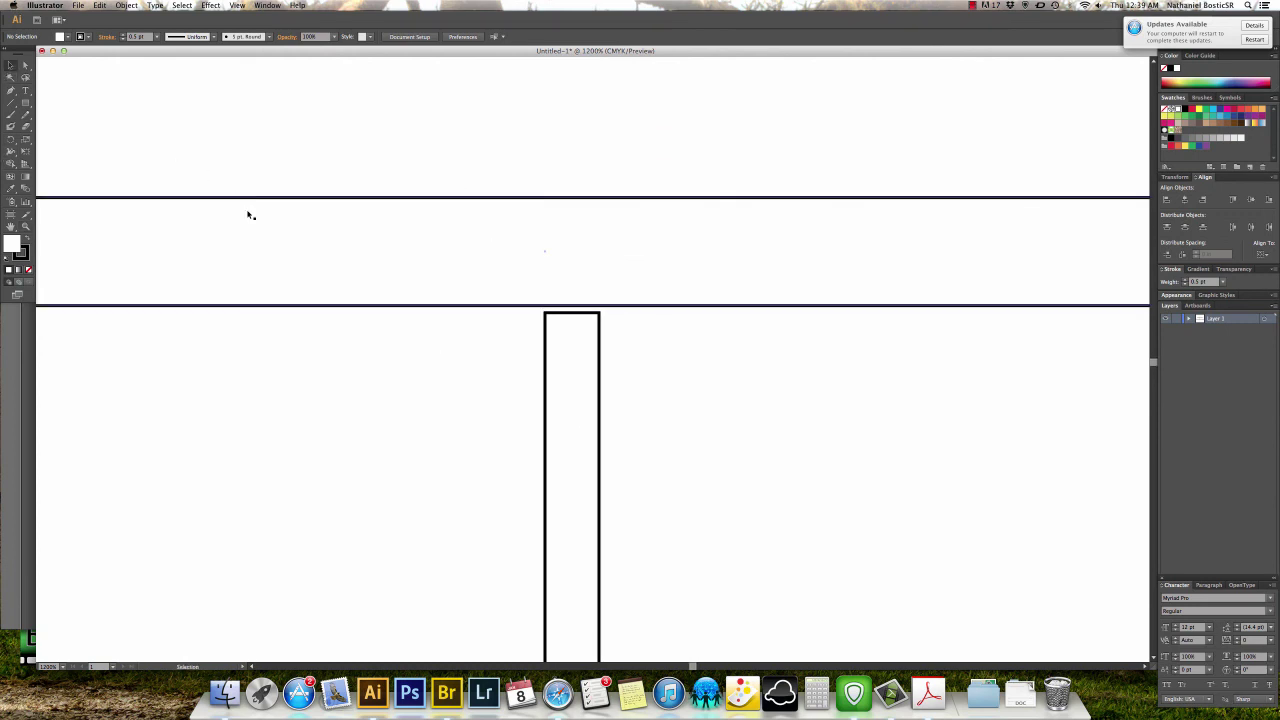
click(478, 306)
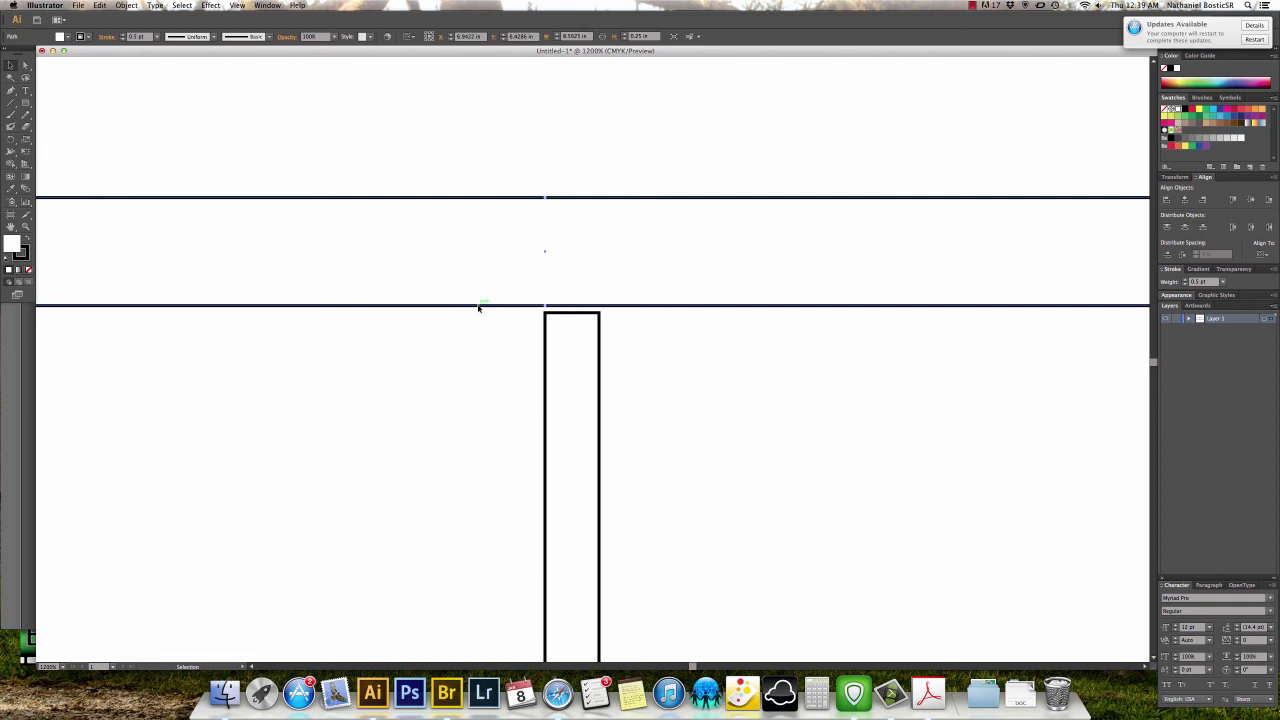
drag(478, 306, 477, 314)
click(475, 349)
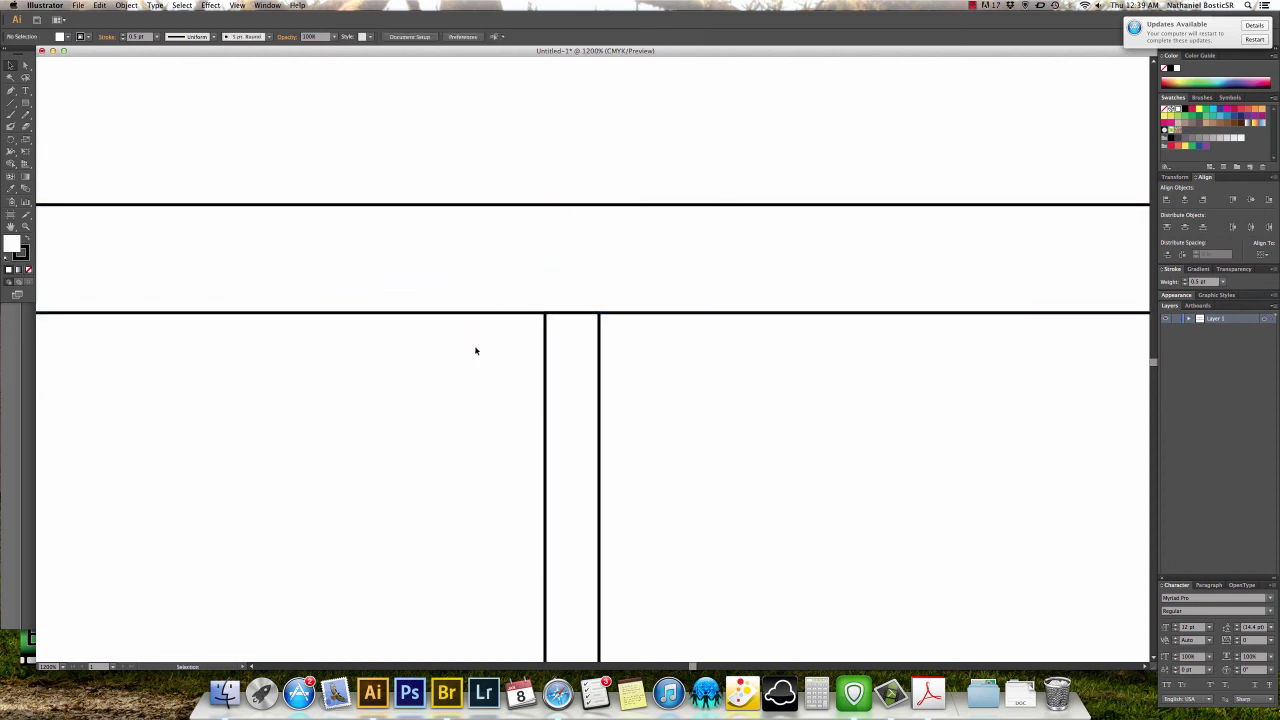
Select bars C and D and post E together and align them on their horizontal centers.
key(super+0)
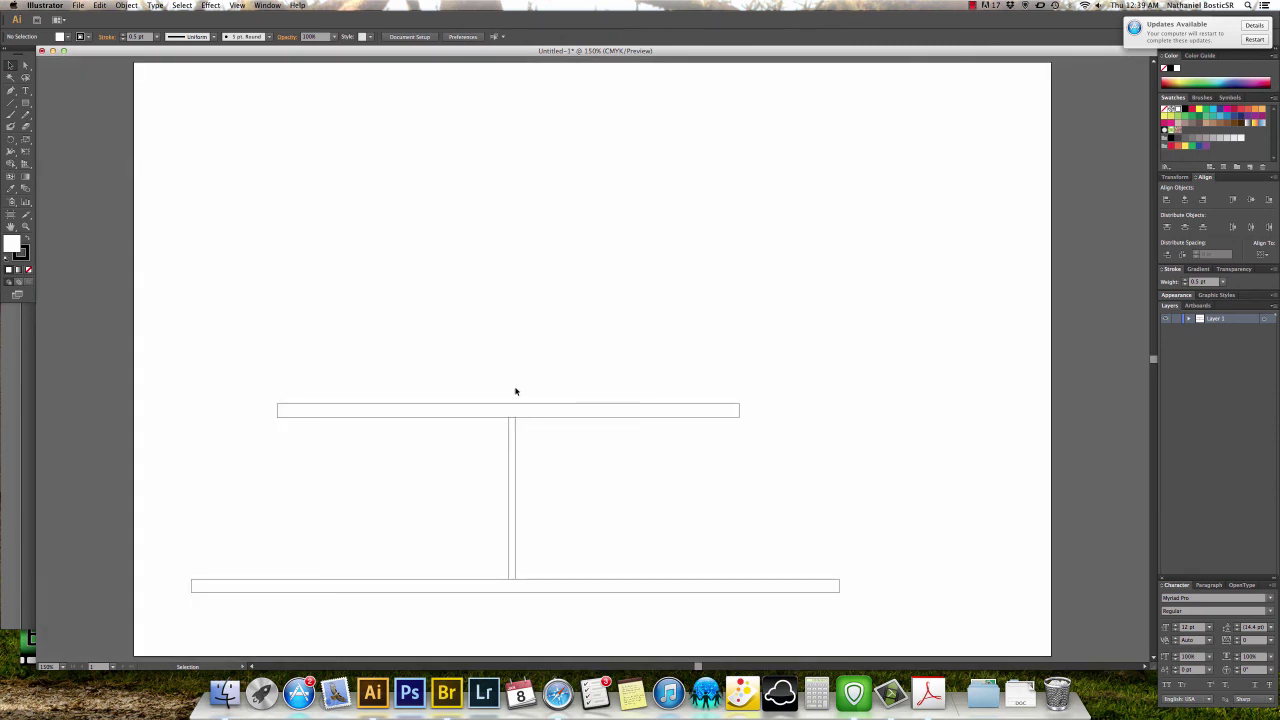
click(533, 593)
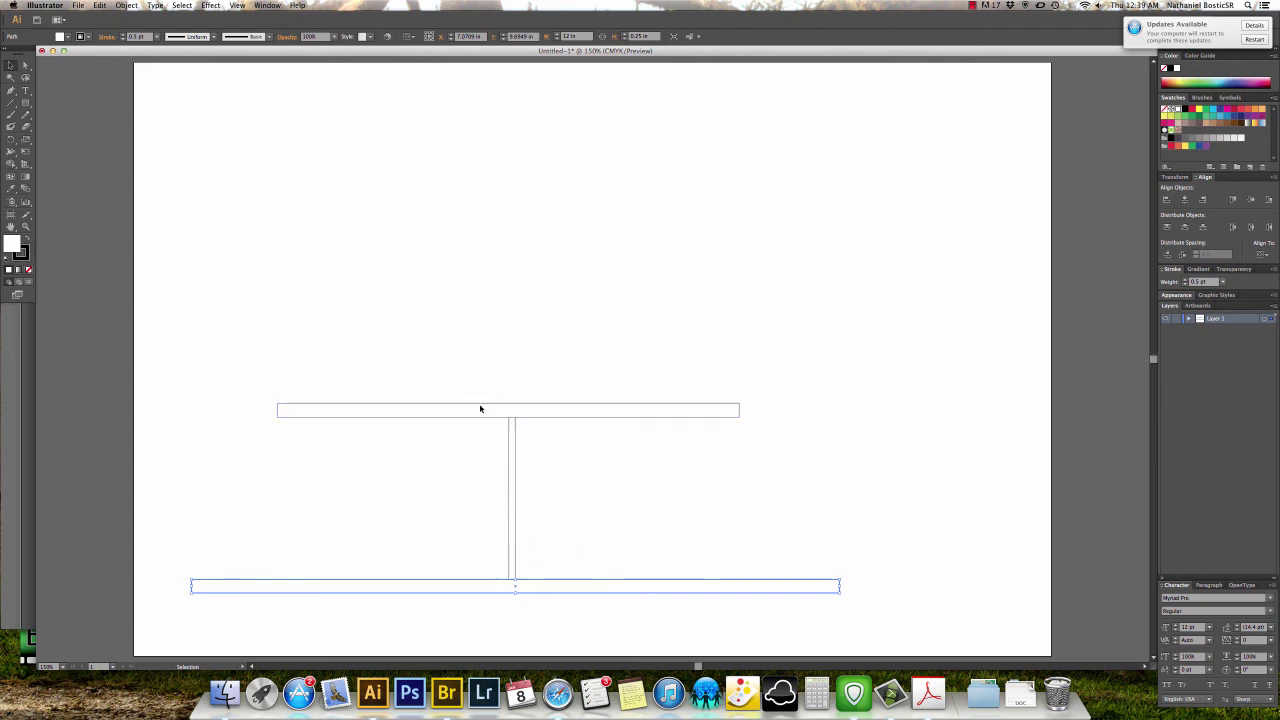
drag(470, 394, 577, 612)
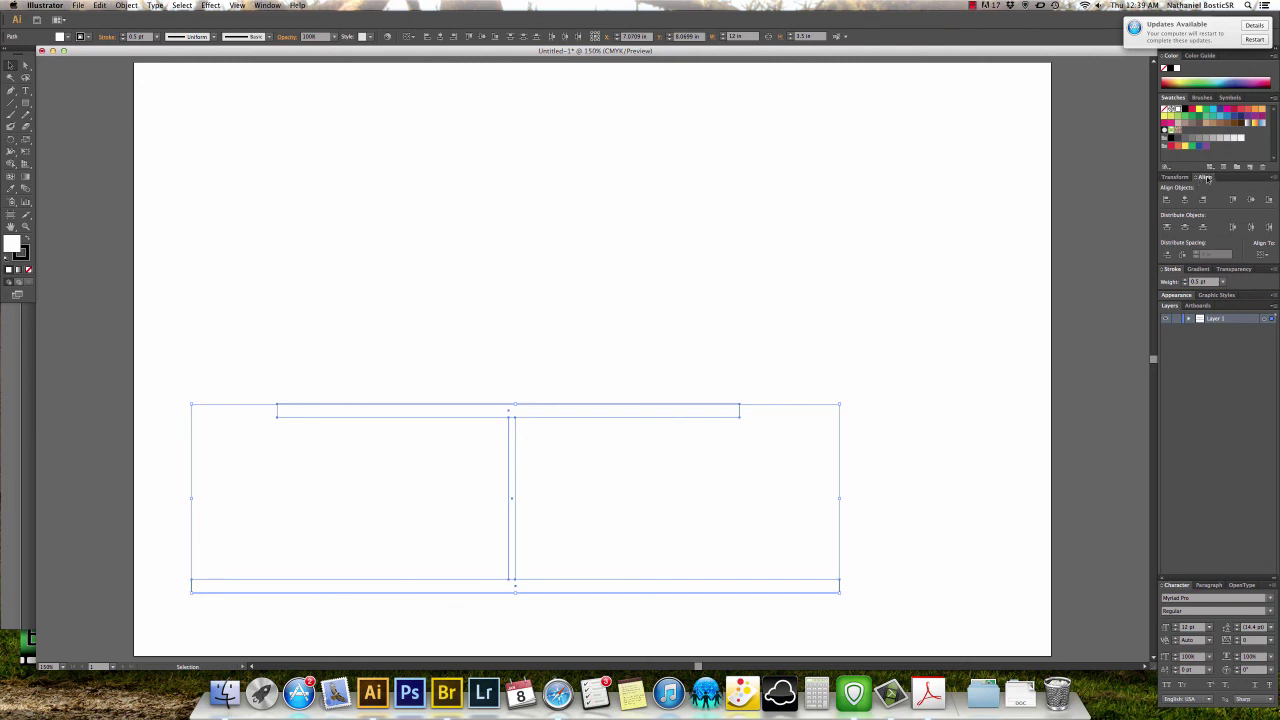
click(264, 6)
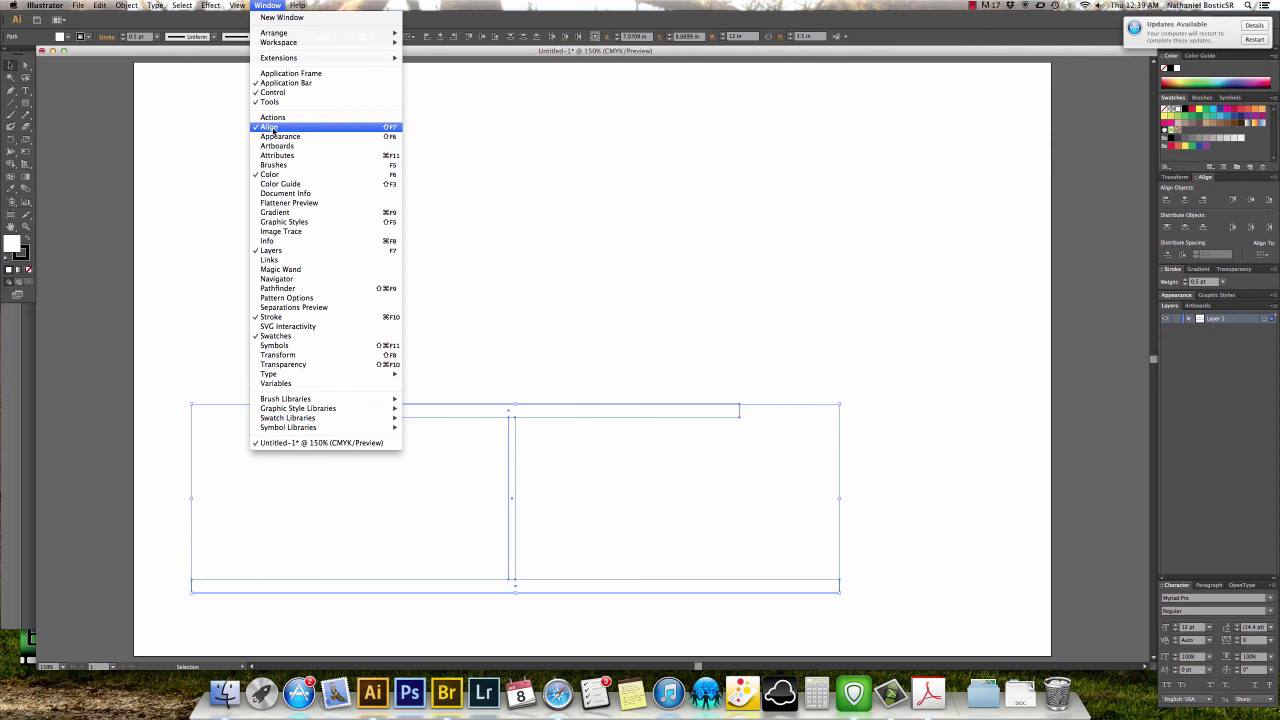
click(1215, 190)
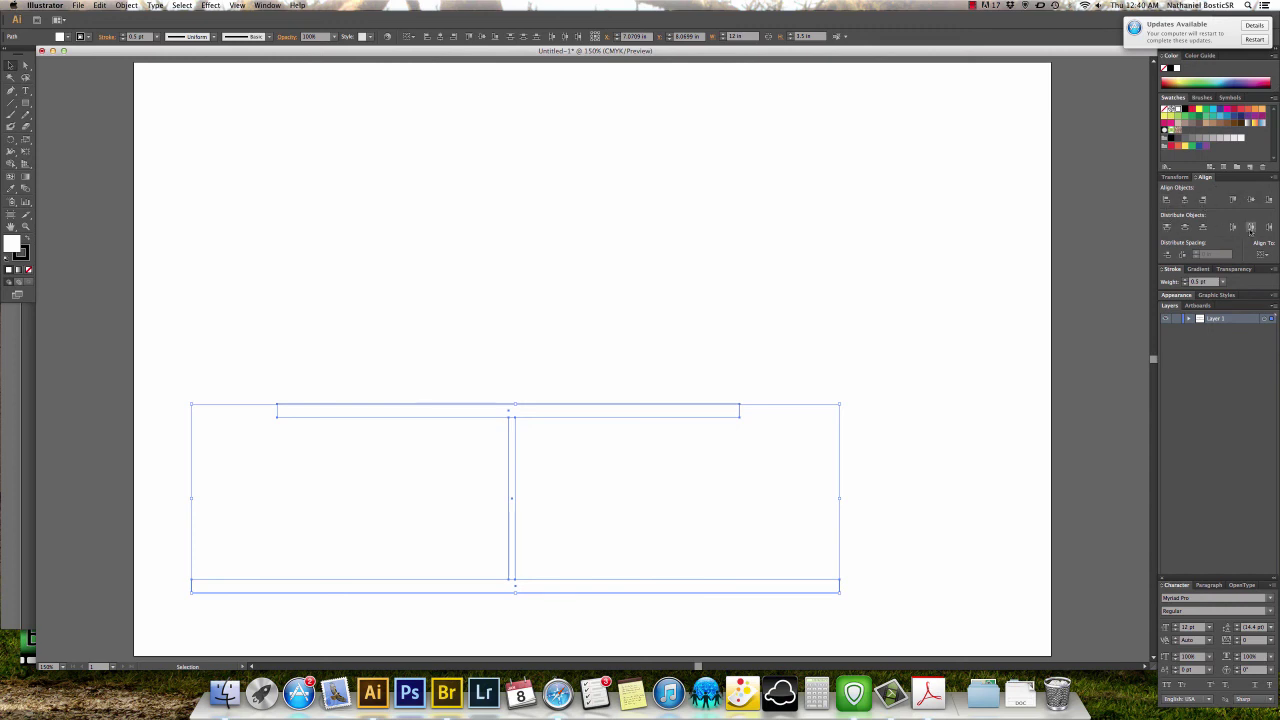
click(1185, 198)
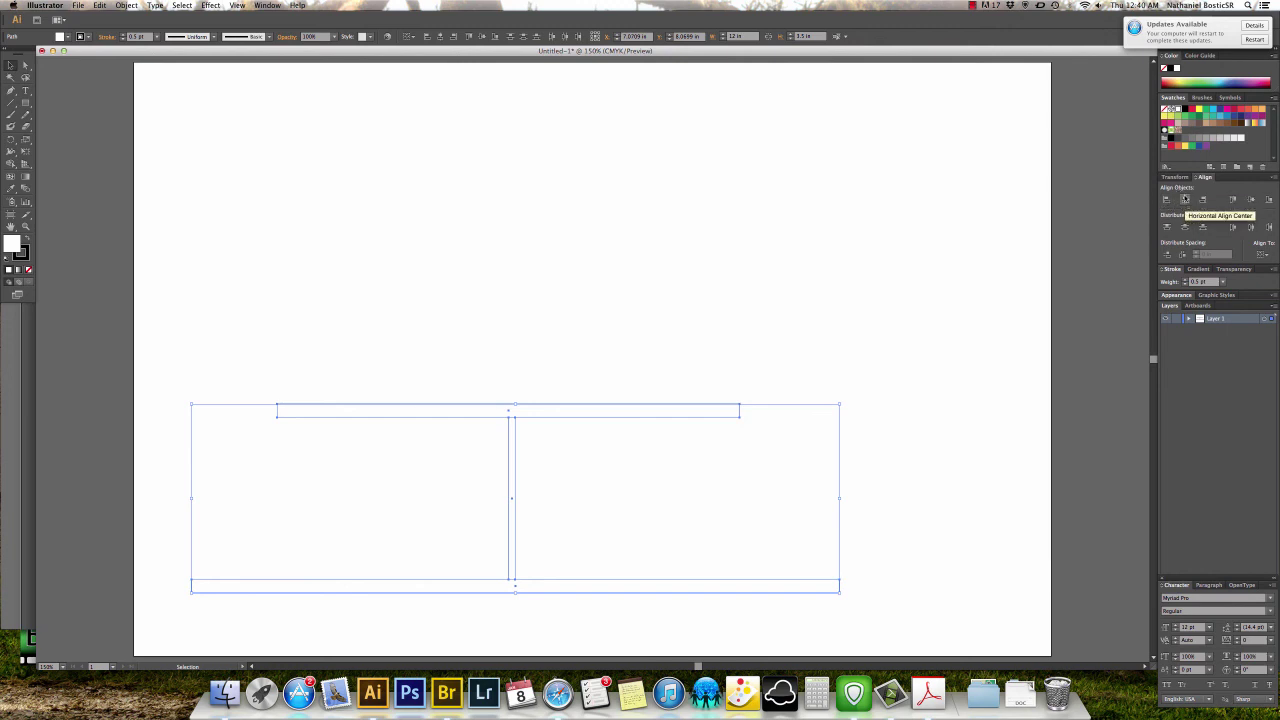
click(1185, 200)
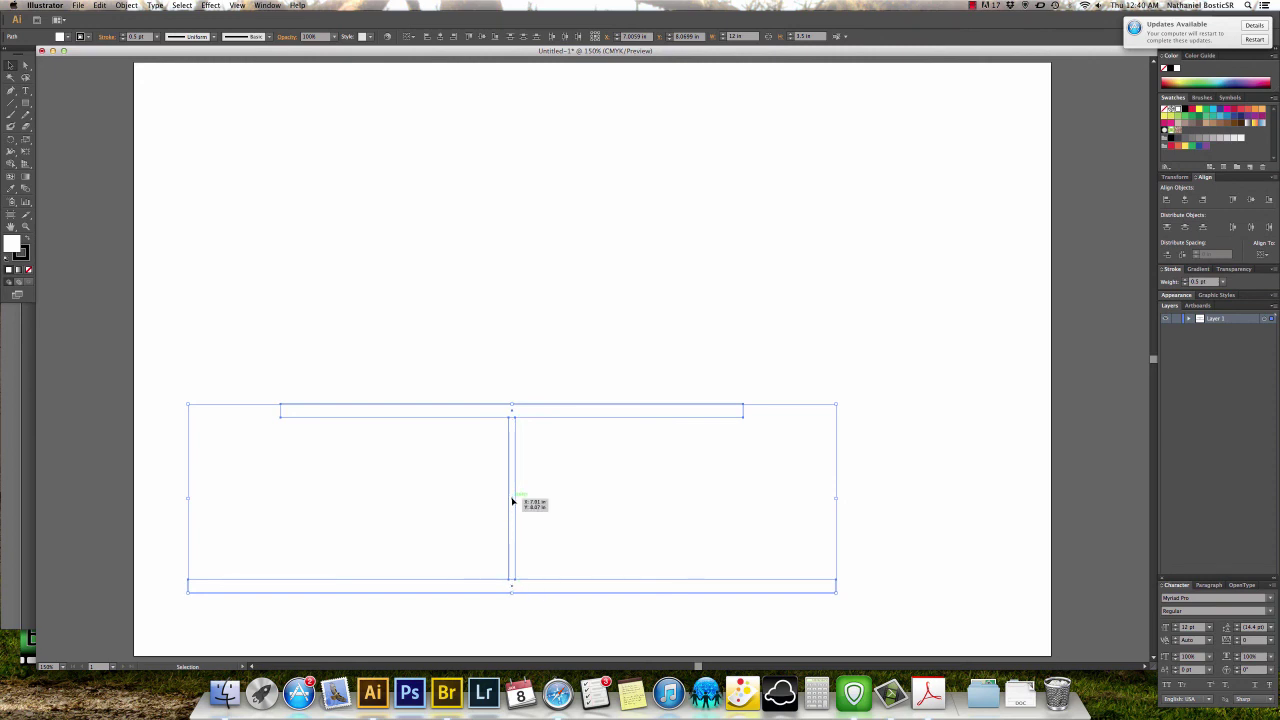
click(494, 376)
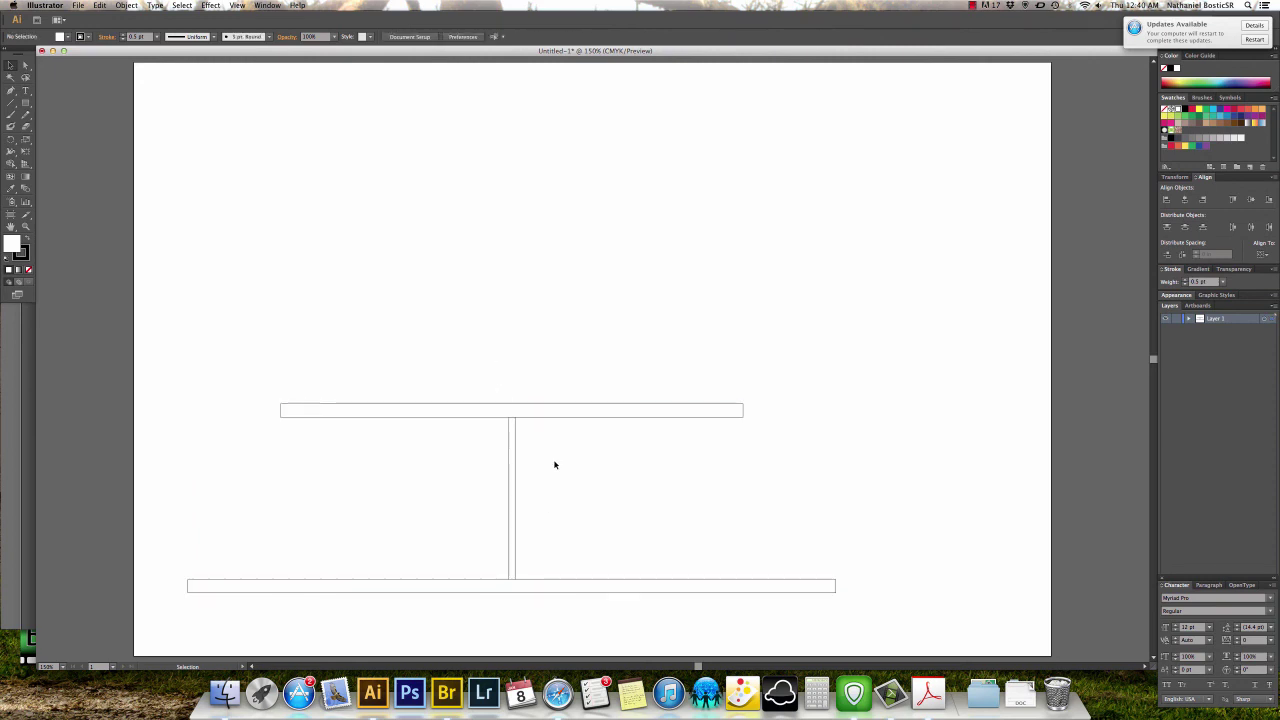
Check the post layout in the bridge PDF and duplicate post E twice on each side of the center post between bars C and D.
key(a)
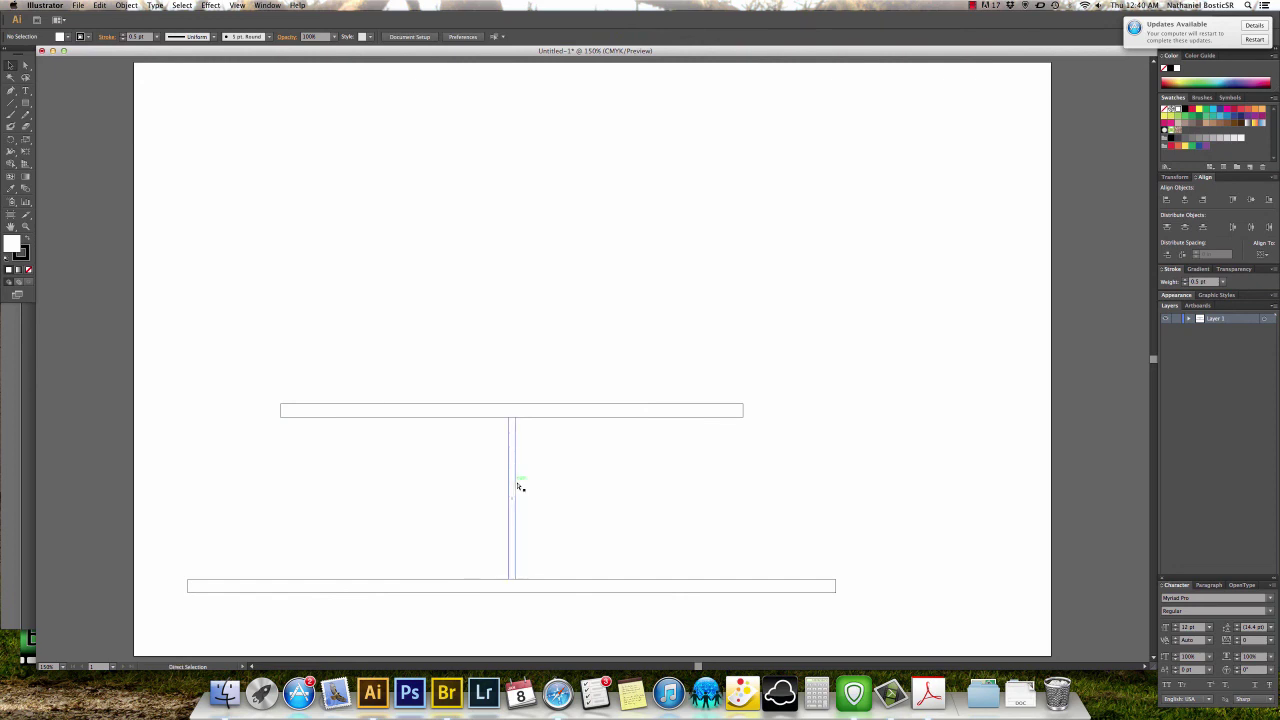
key(super+Tab)
key(super+Tab)
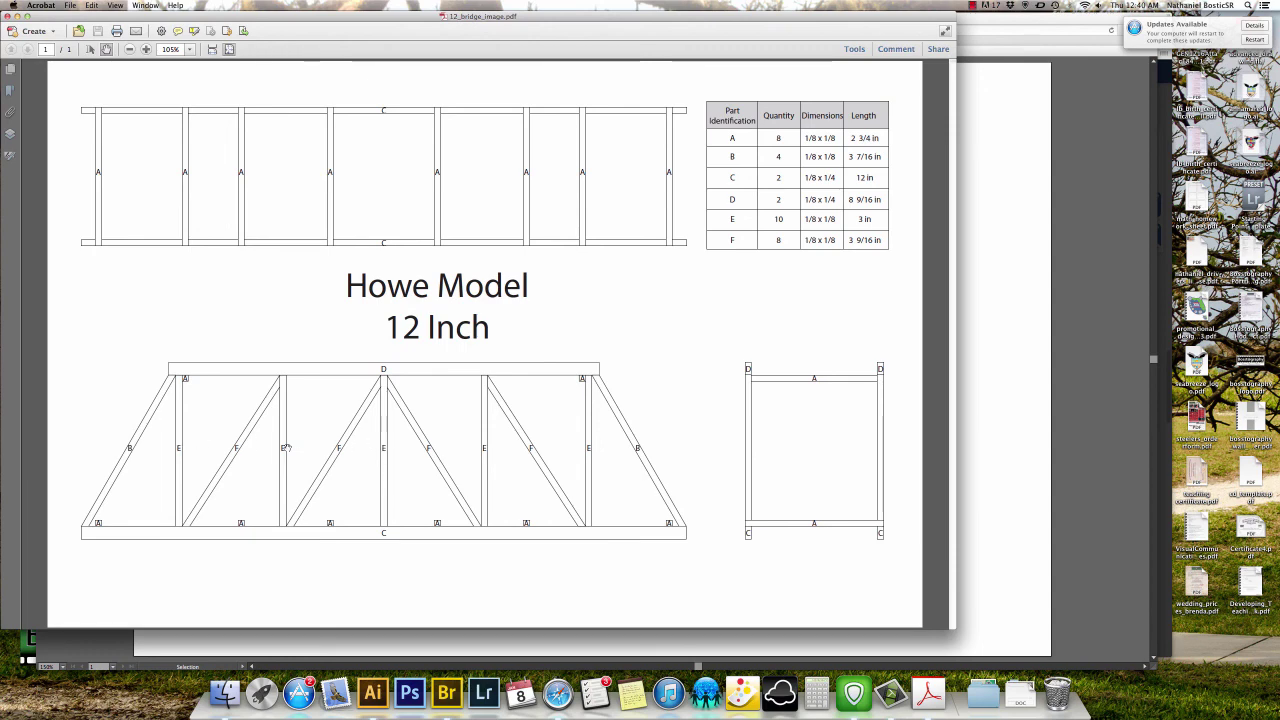
key(super+Tab)
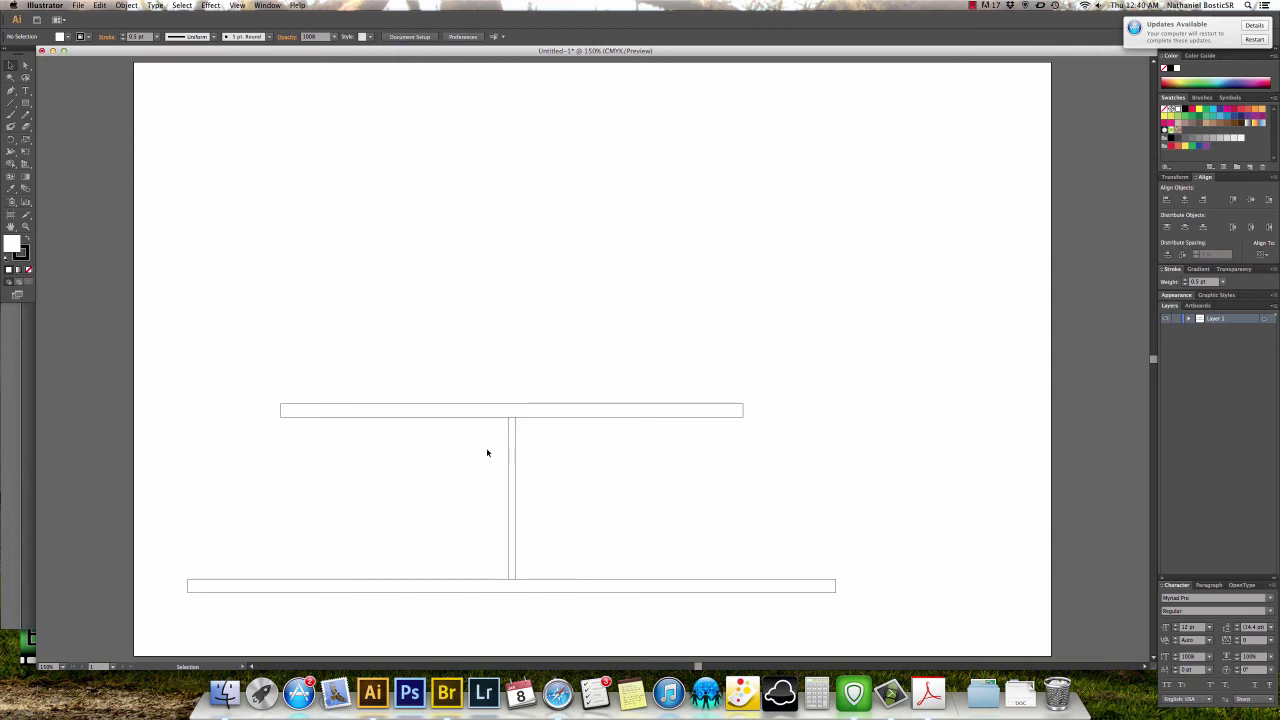
click(508, 455)
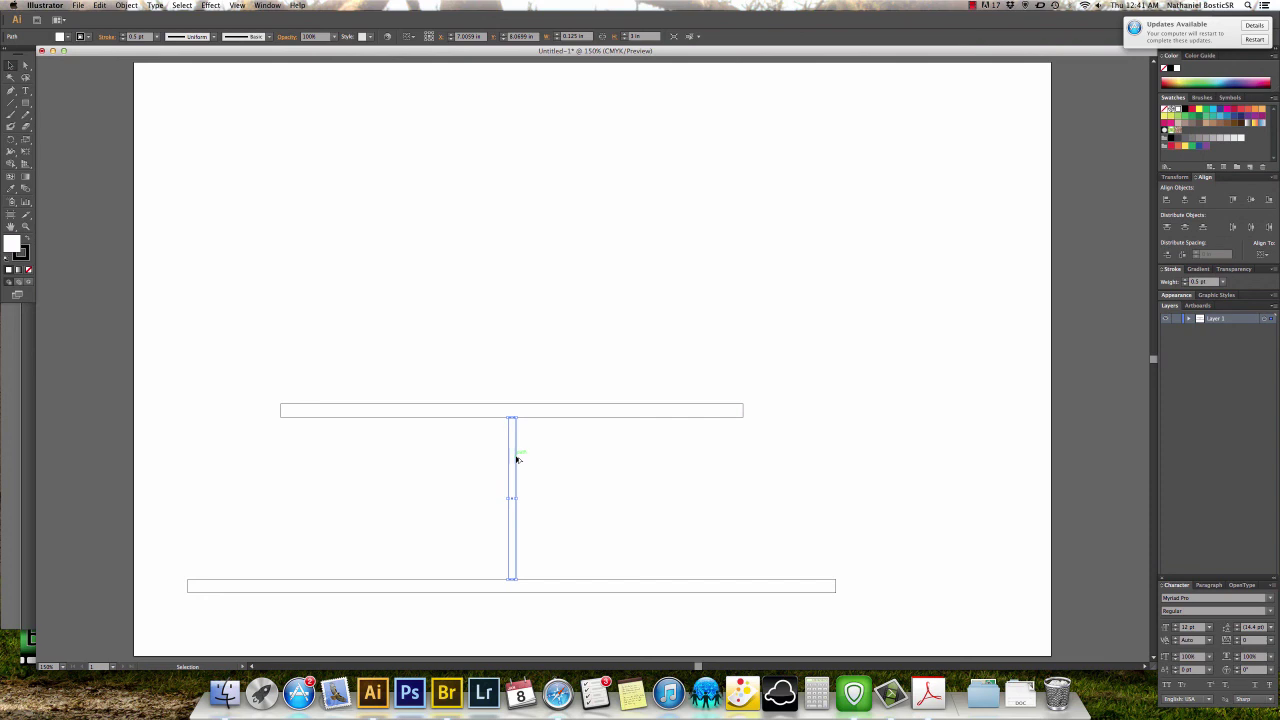
drag(516, 458, 653, 475)
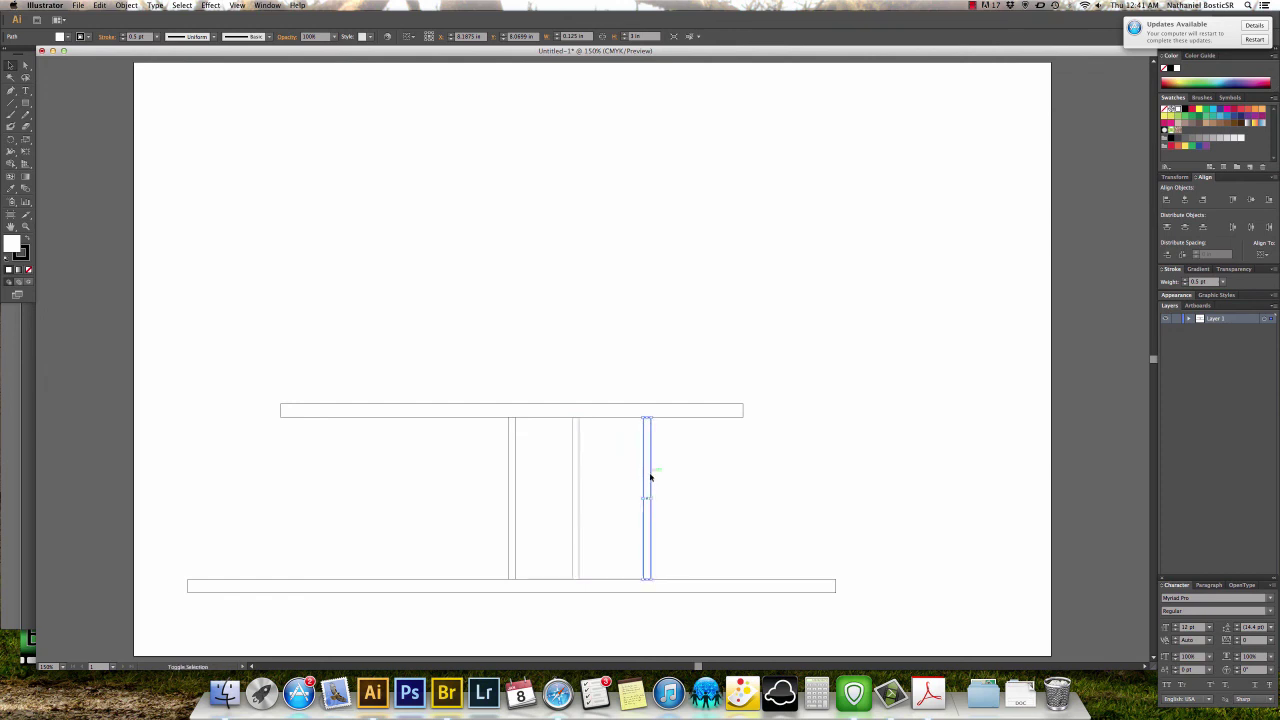
click(516, 481)
drag(516, 481, 329, 489)
click(340, 402)
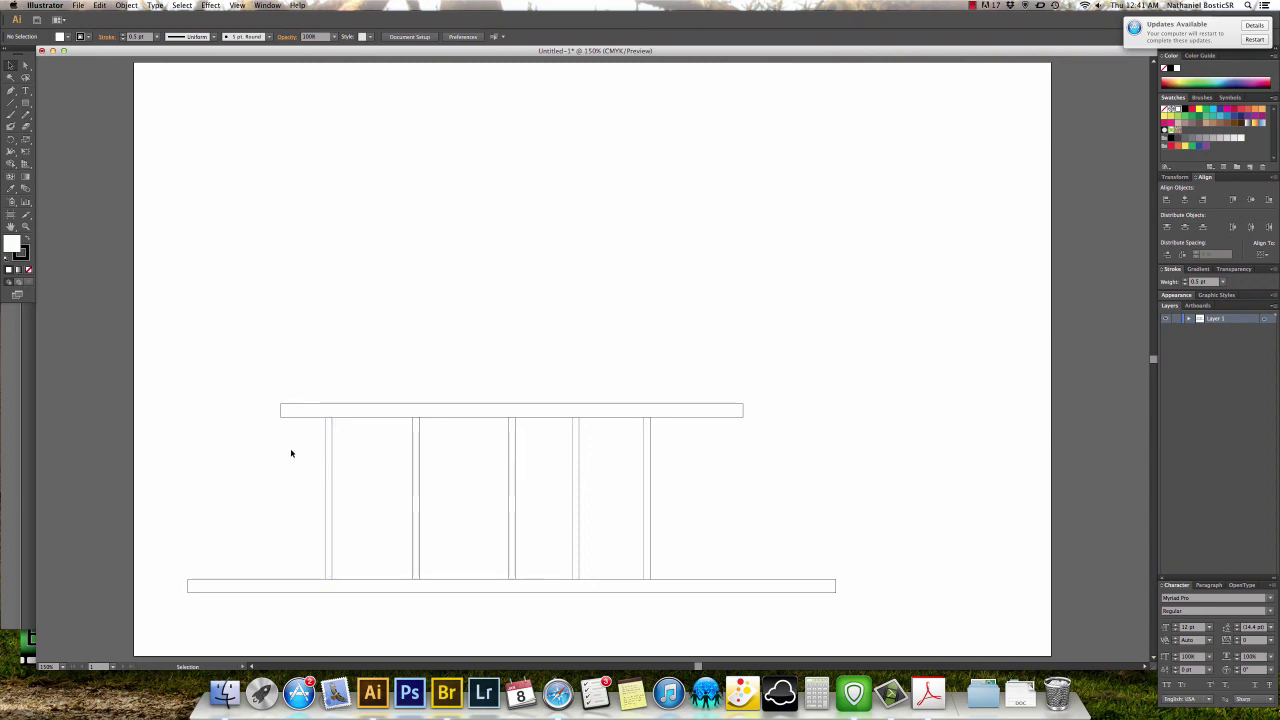
Consult the bridge PDF for the diagonal parts and create a rectangle 0.125 in wide and 4 in high.
key(super+Tab)
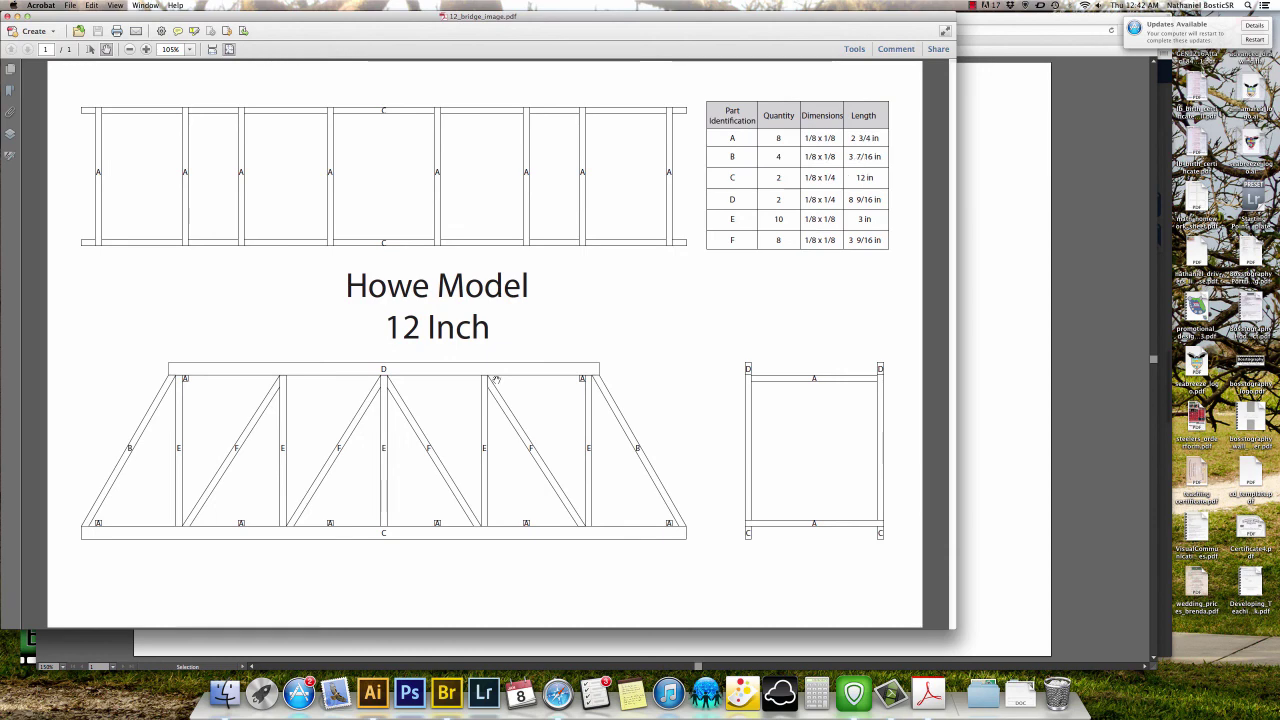
key(super+Tab)
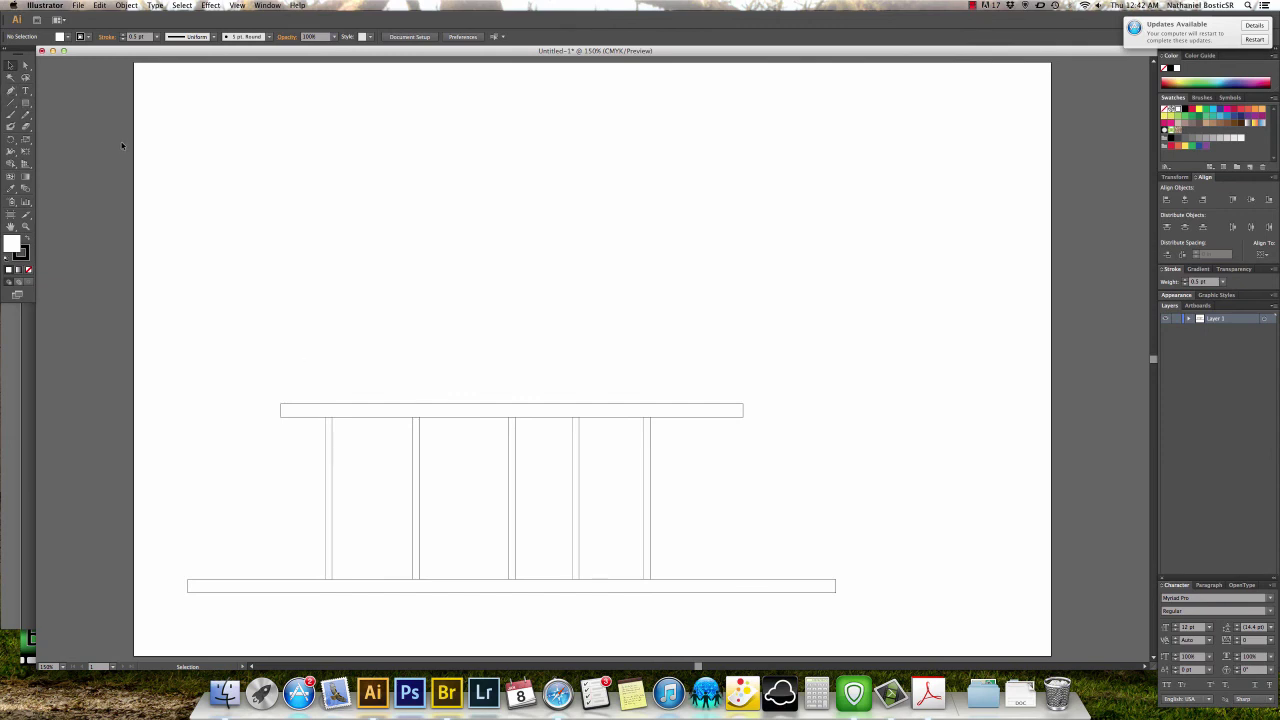
key(m)
click(418, 219)
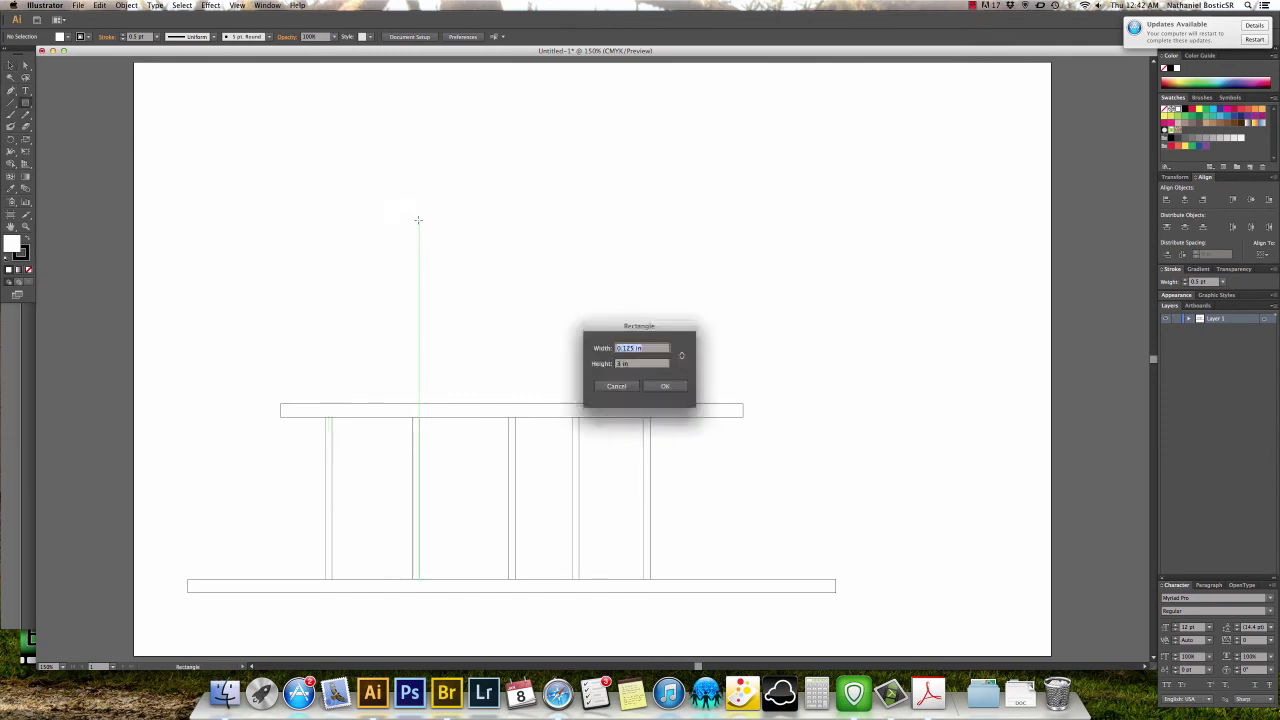
click(618, 364)
key(Return)
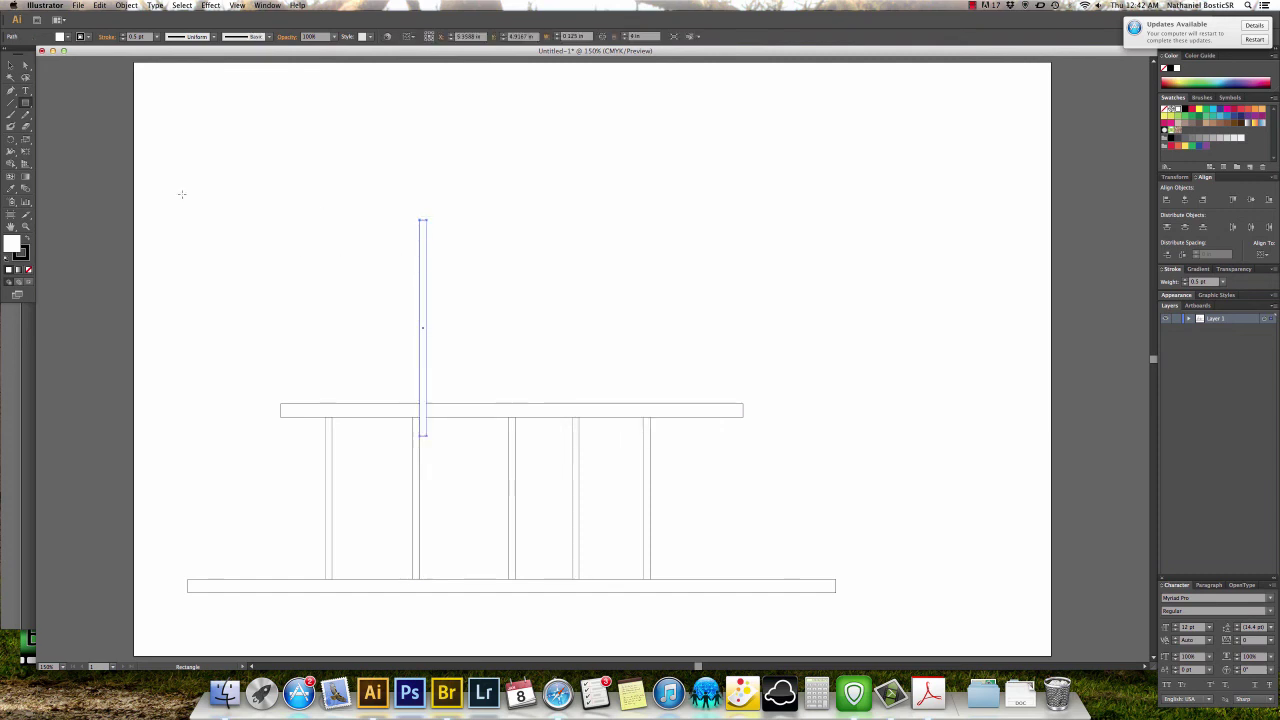
Move the 4 in high rectangle so it stands on bar C's upper edge near the bar's left end.
key(v)
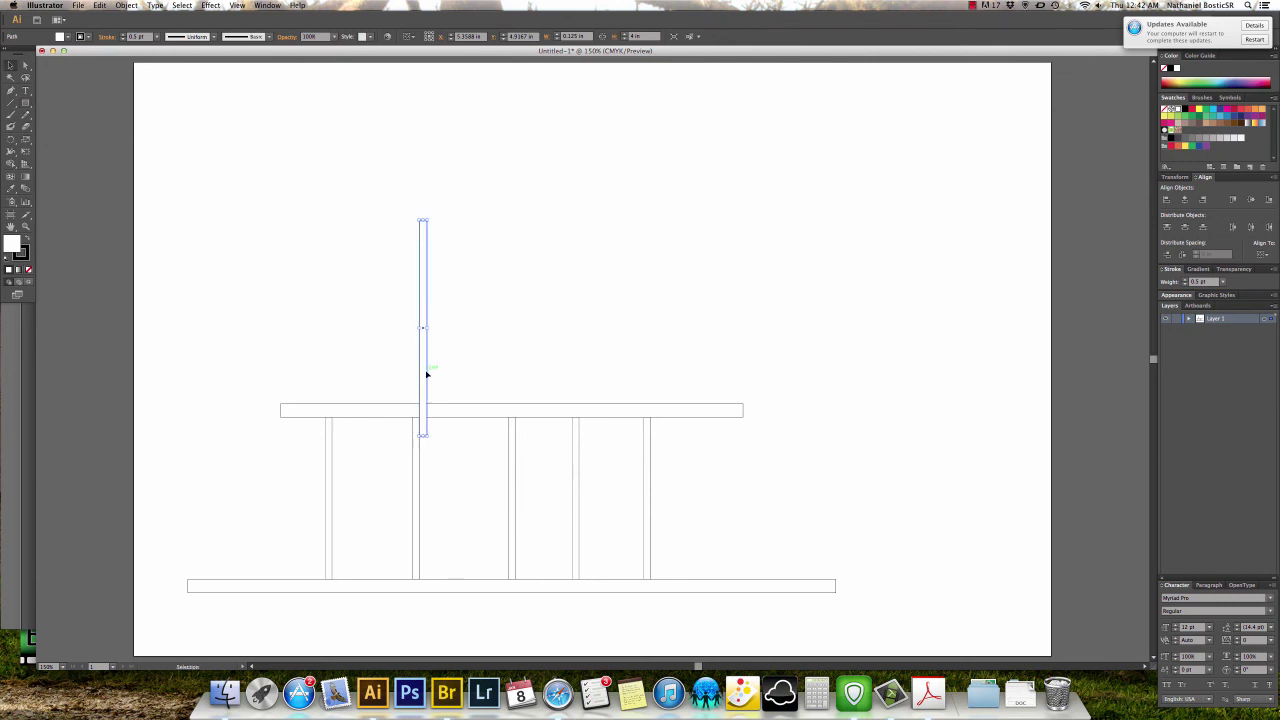
drag(423, 372, 200, 513)
key(super+shift+a)
key(z)
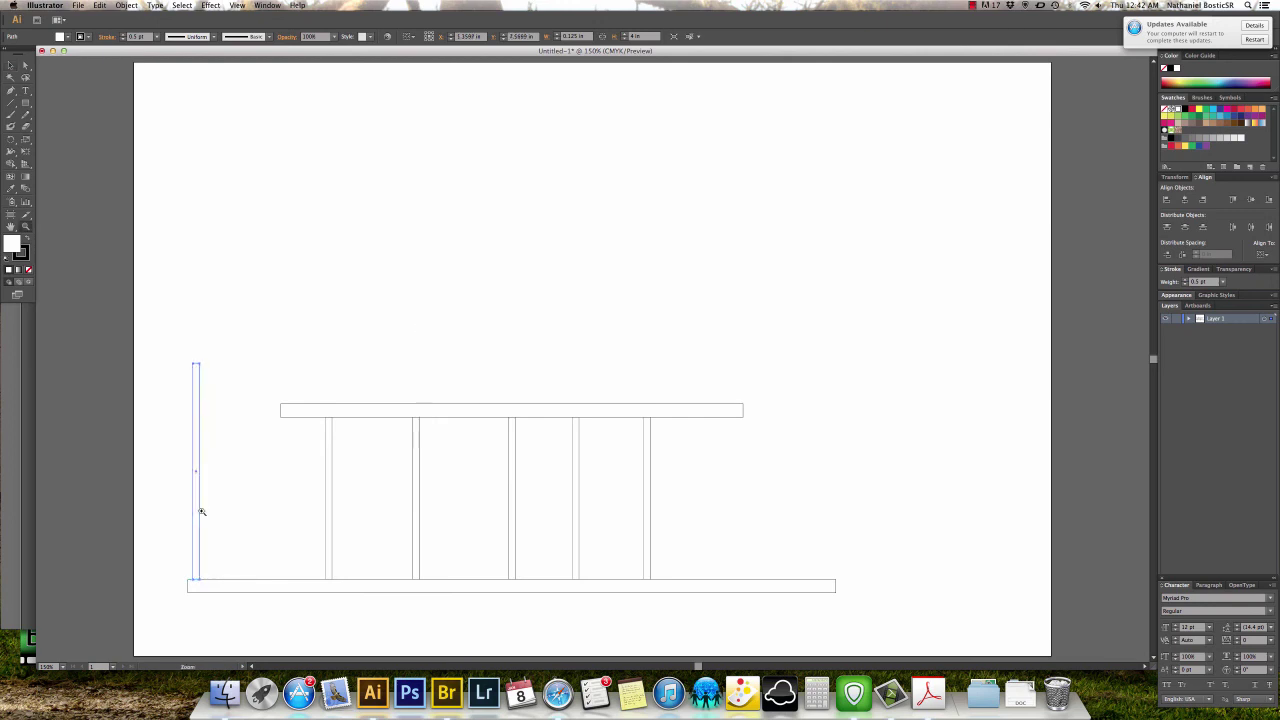
drag(176, 555, 226, 610)
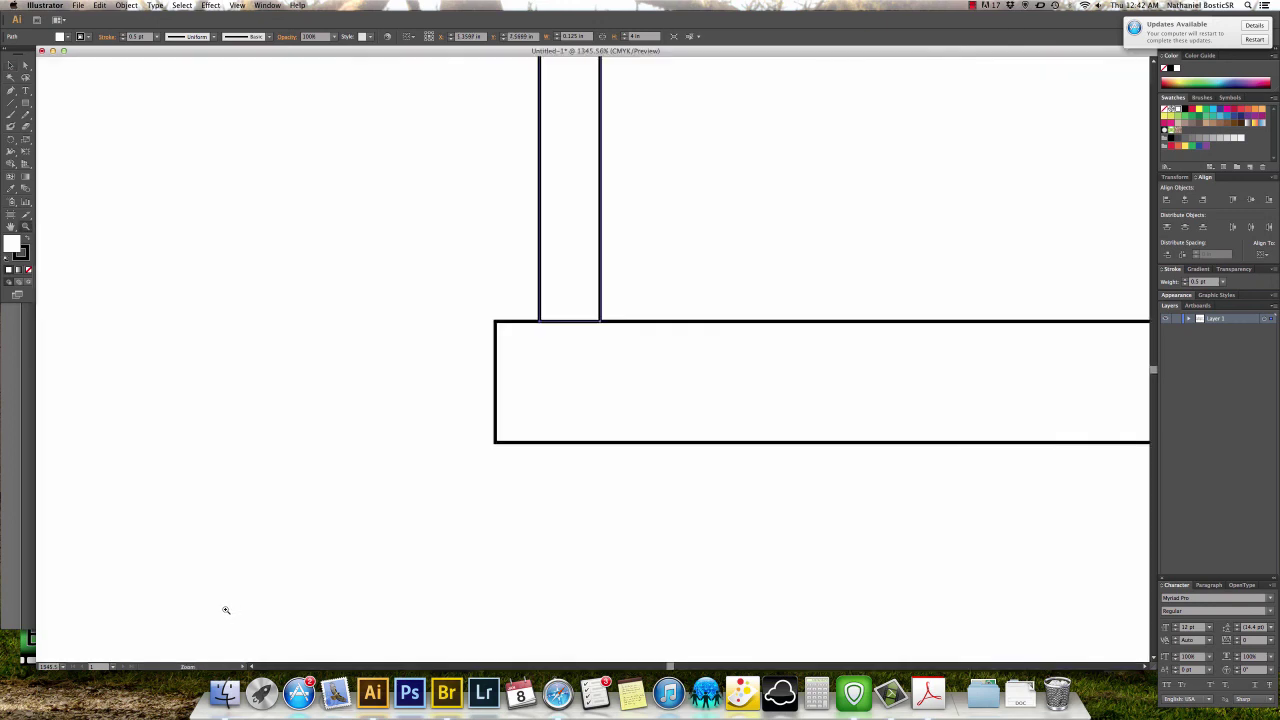
Check where part B meets bar C in the PDF and snap the 4 in rectangle's lower-left corner to bar C's upper-left corner.
key(super+Tab)
click(490, 356)
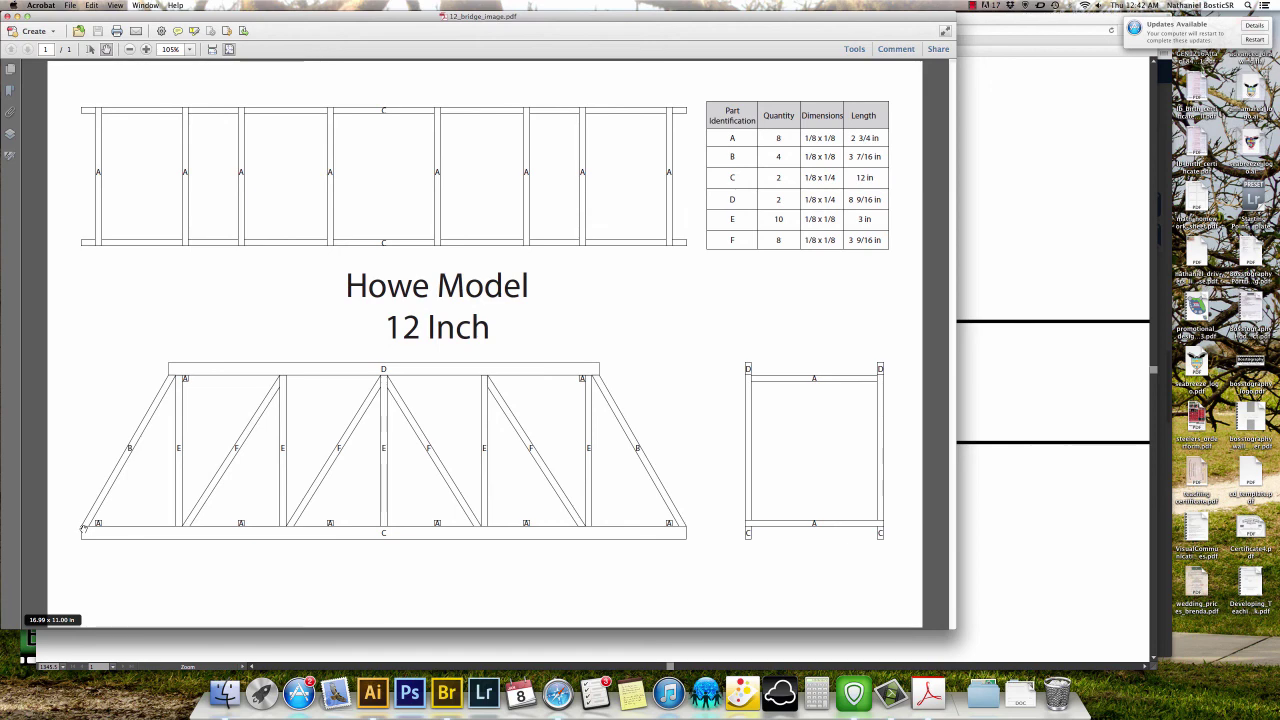
key(super+Tab)
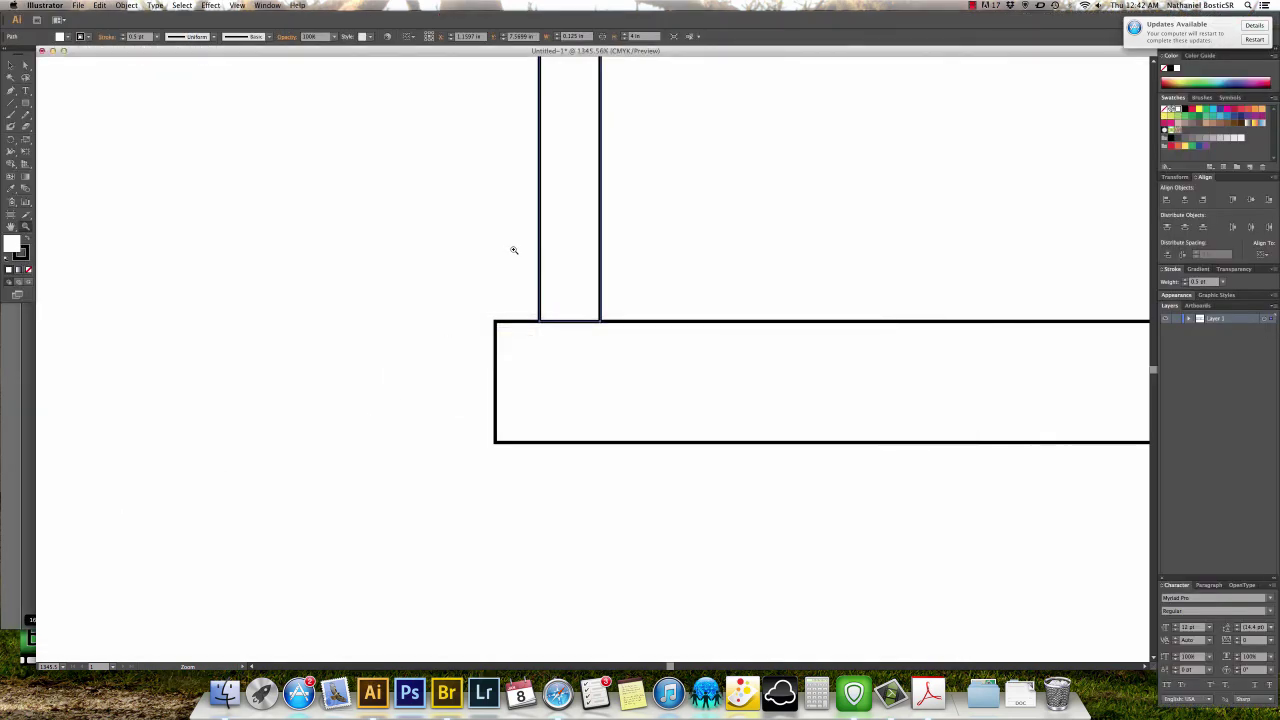
key(v)
drag(540, 237, 496, 243)
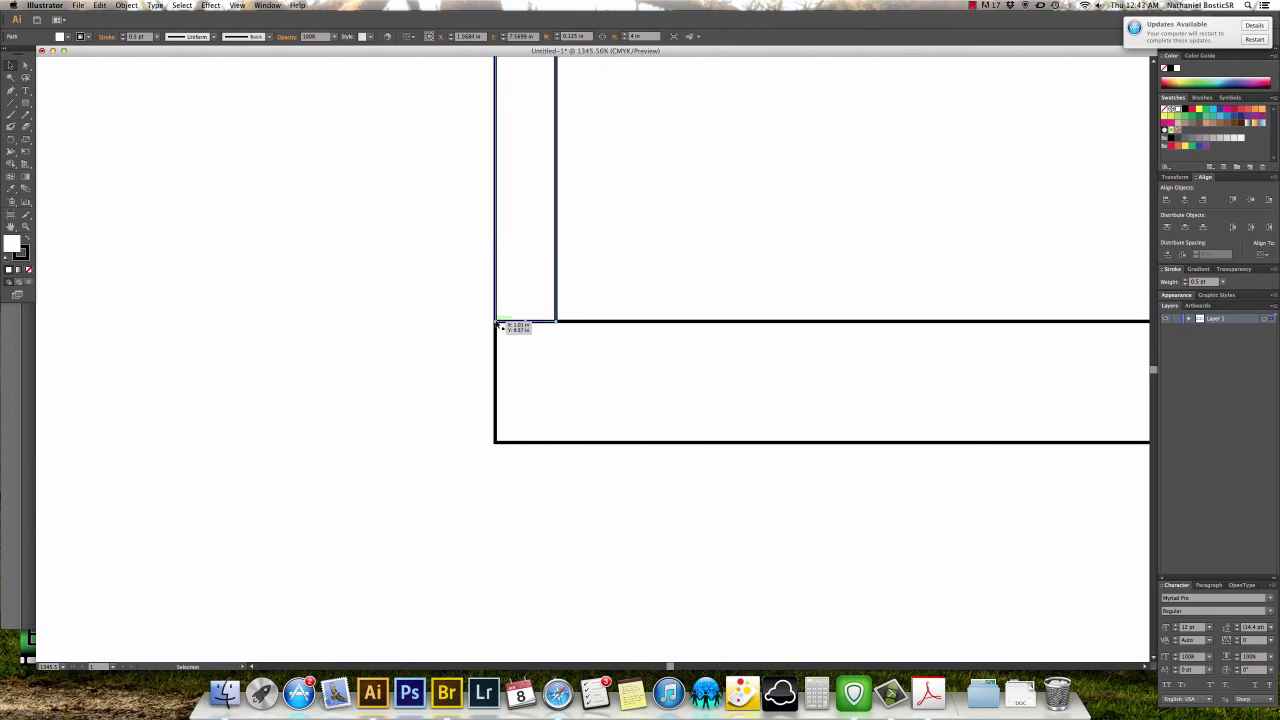
Try to rotate the 4 in high rectangle clockwise about its own center.
key(a)
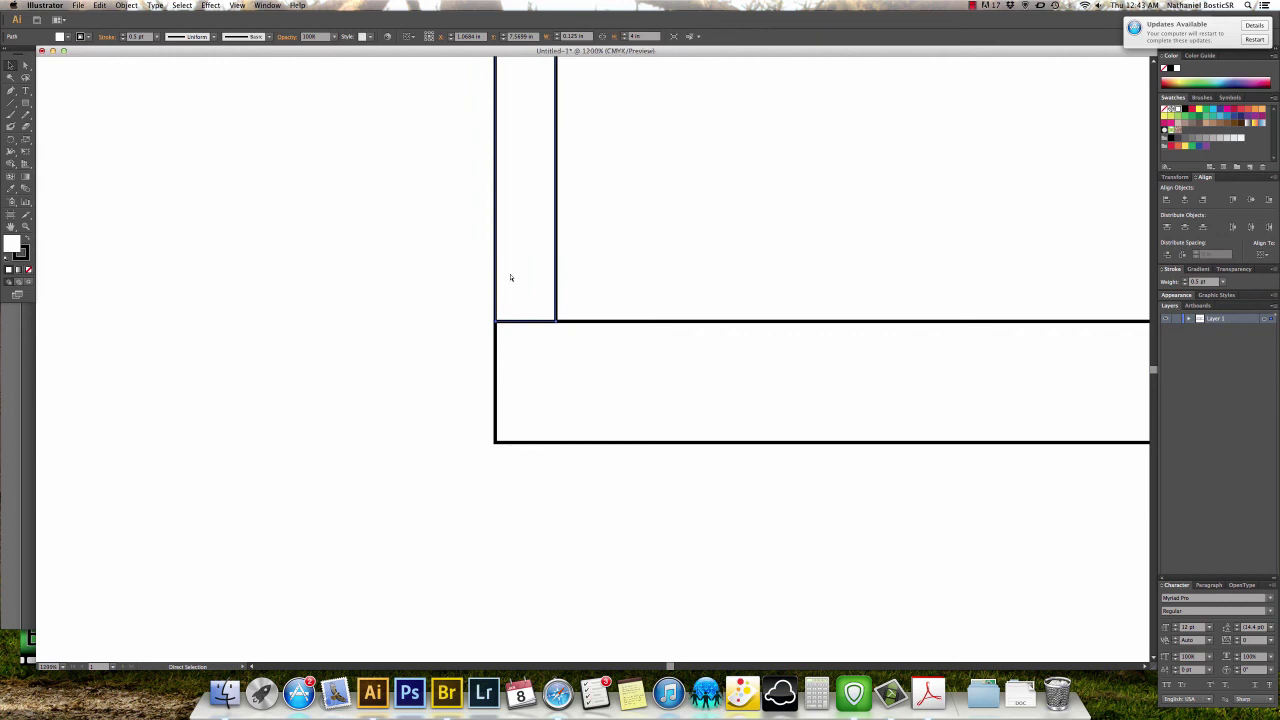
key(super+minus)
key(super+minus)
key(super+minus)
key(super+minus)
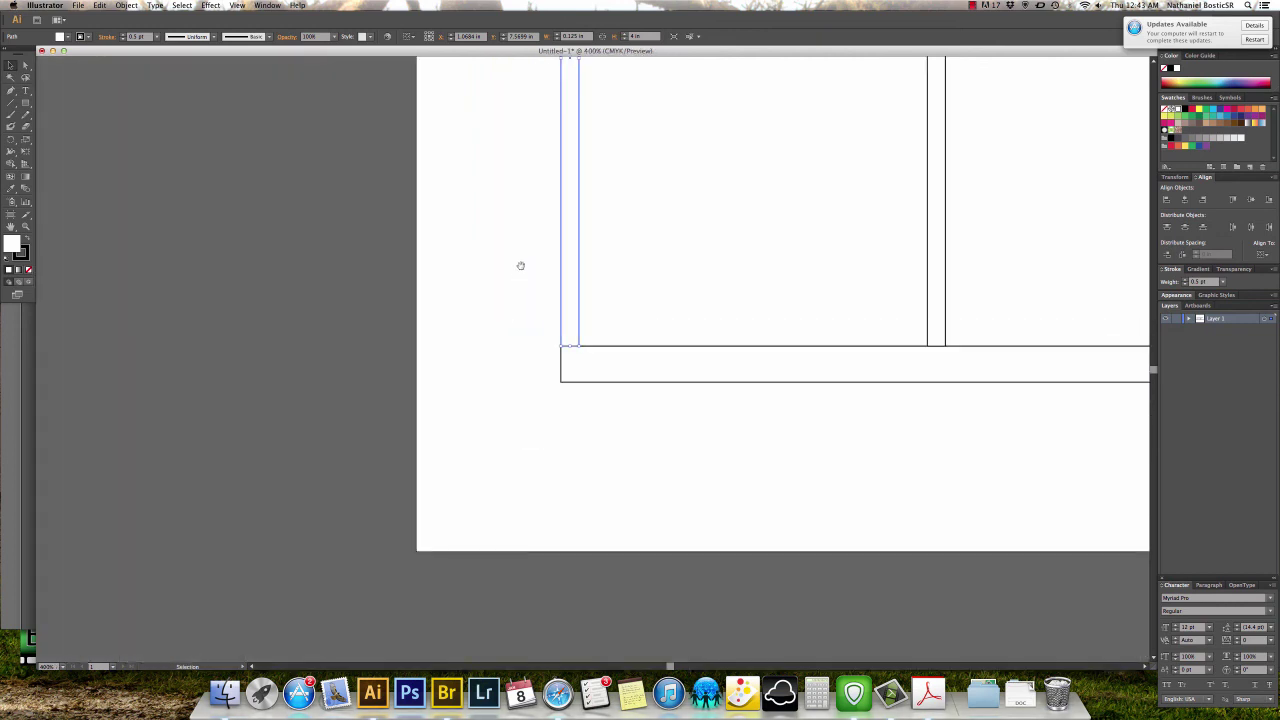
scroll(520, 300, up, 5)
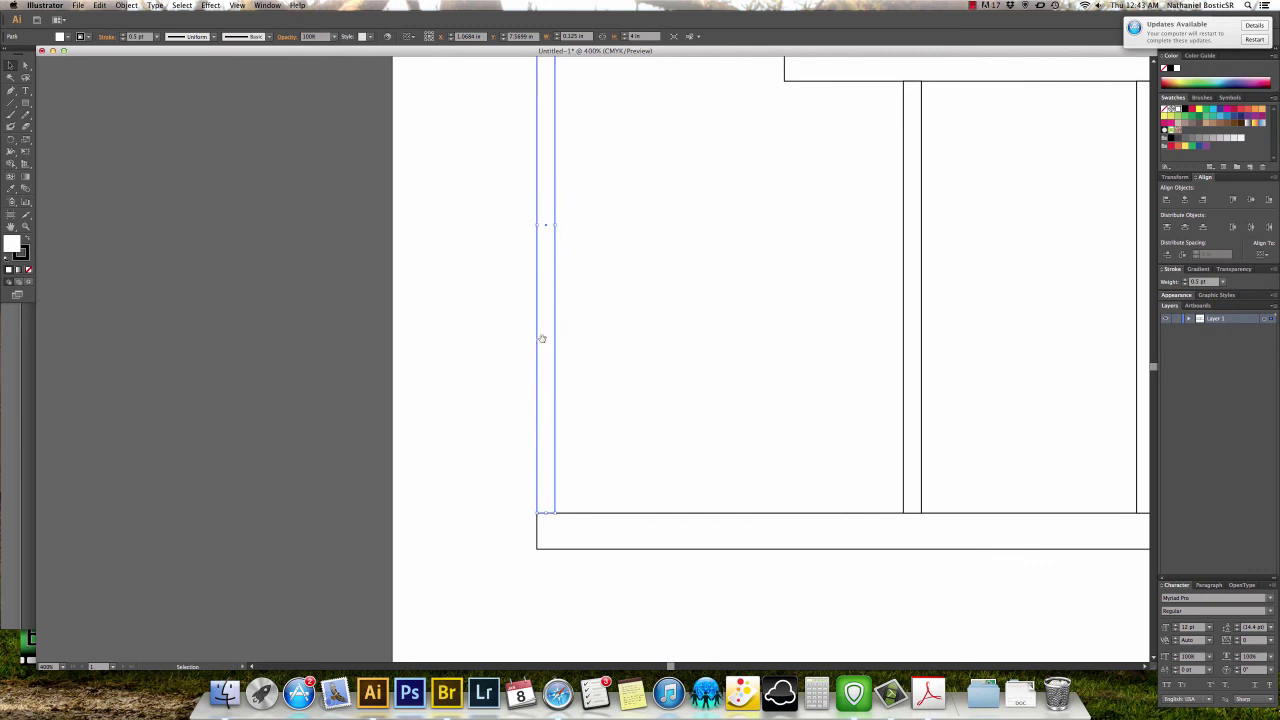
scroll(525, 372, up, 3)
scroll(525, 372, right, 2)
key(super+minus)
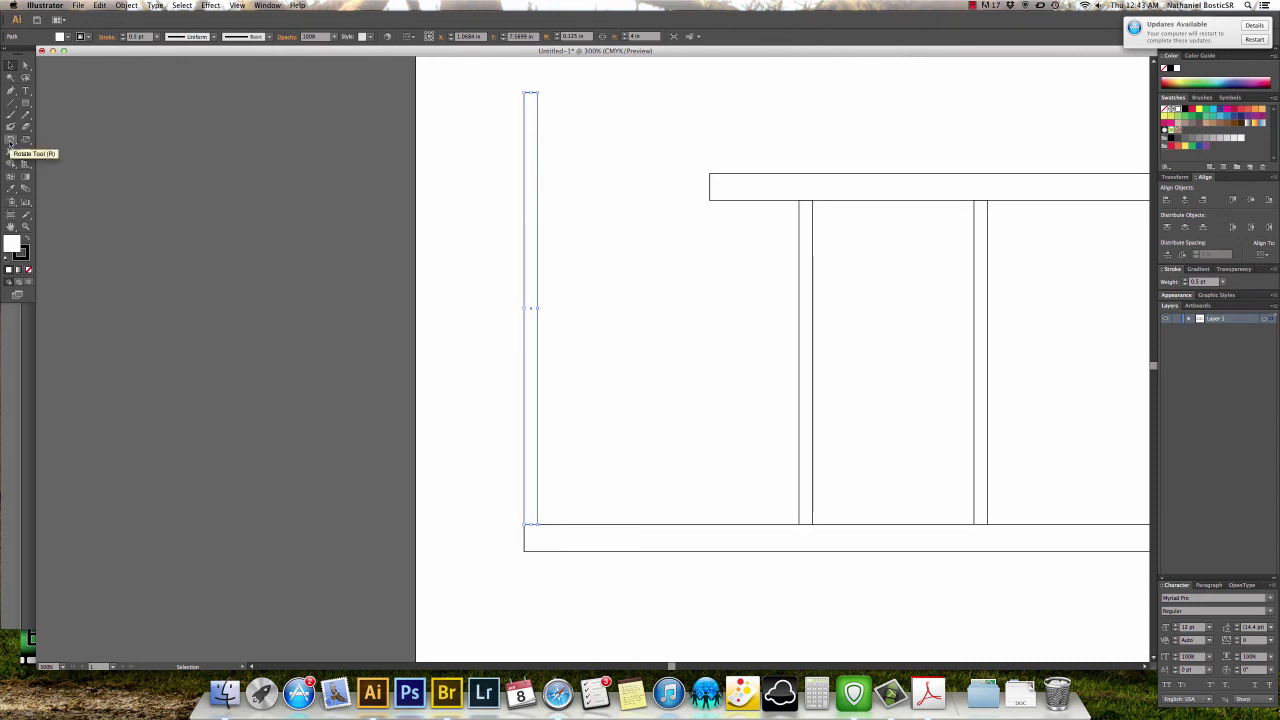
click(11, 141)
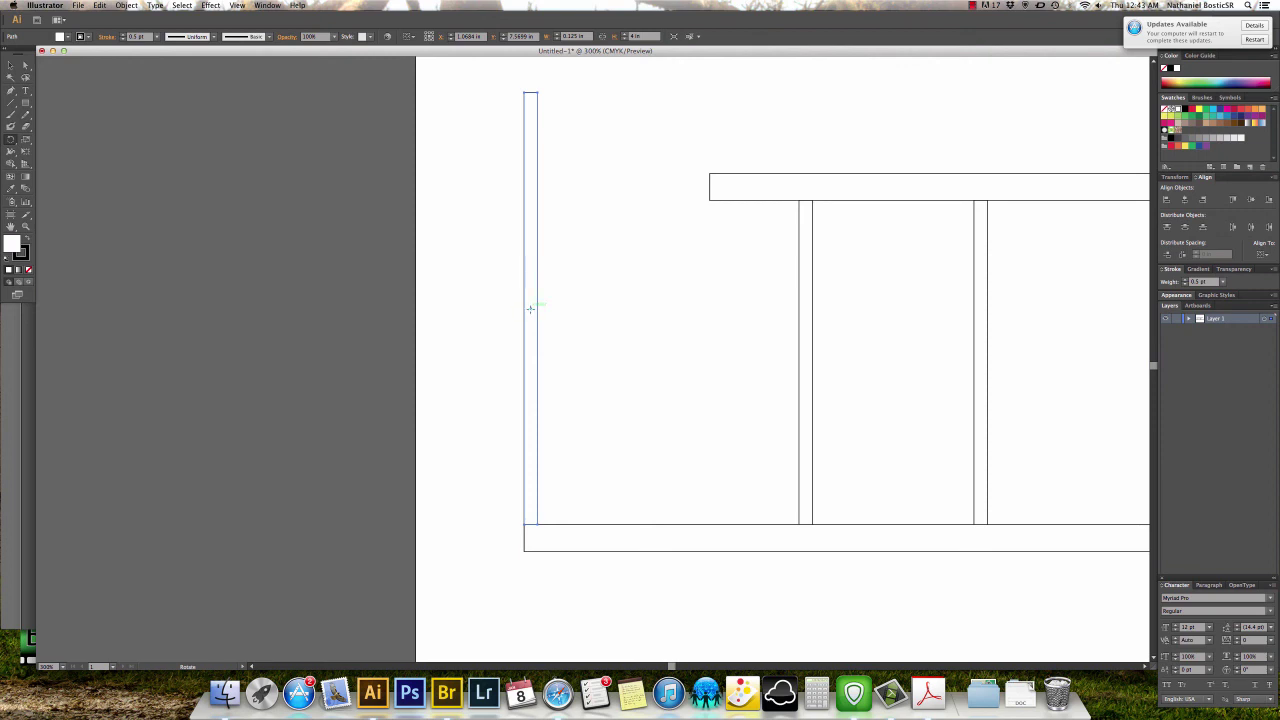
drag(477, 250, 520, 275)
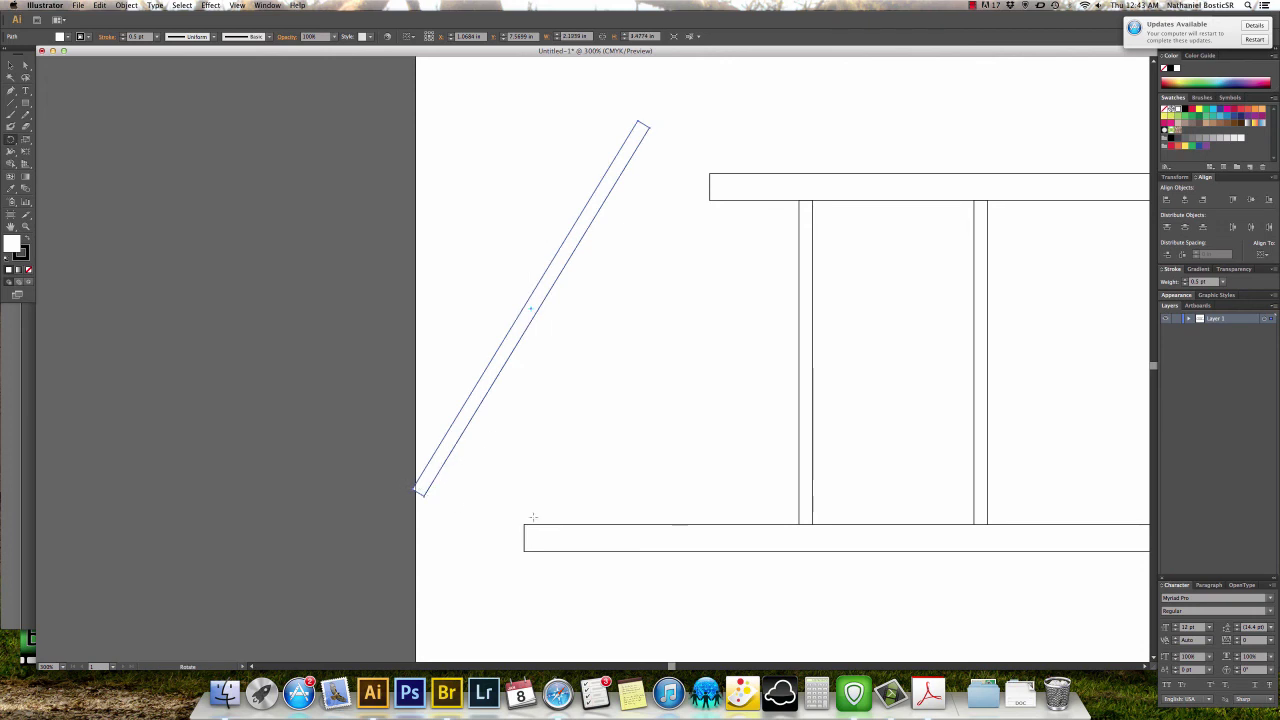
key(super+z)
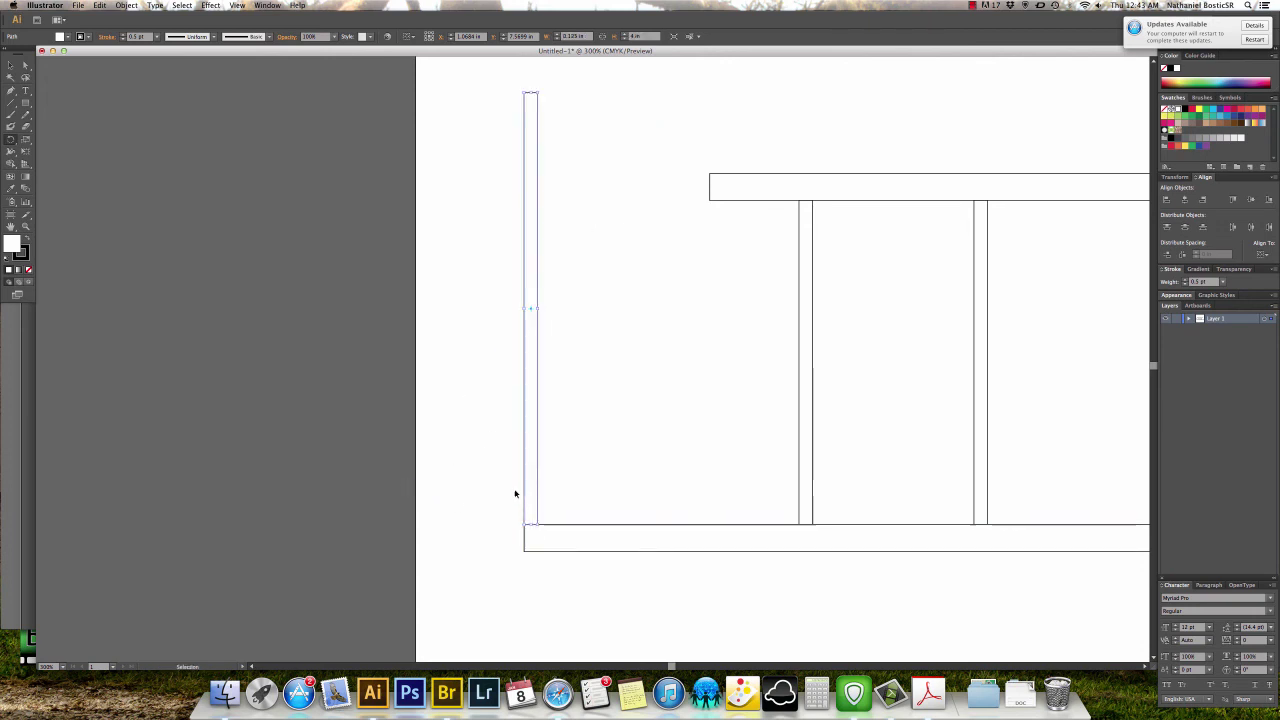
Rotate the 4 in rectangle clockwise about bar C's upper-left corner so its upper end leans over bar D.
key(s)
key(r)
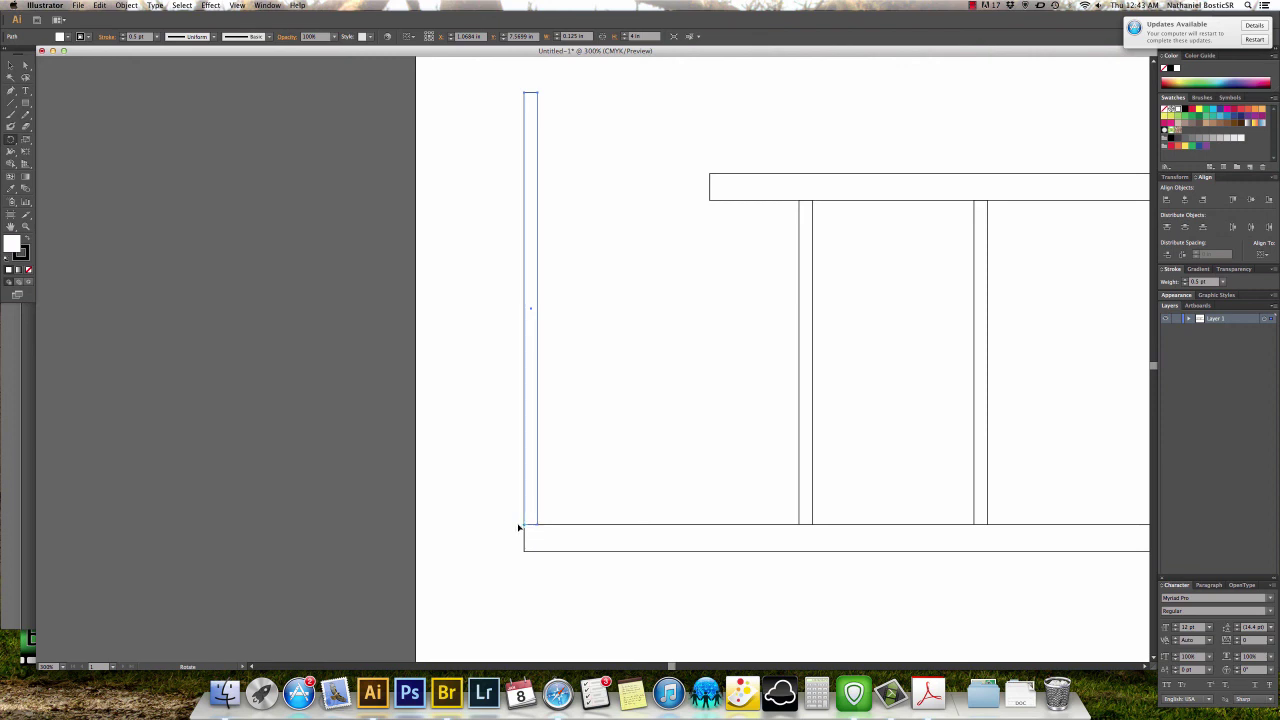
key(super+equal)
key(super+equal)
key(super+equal)
key(super+equal)
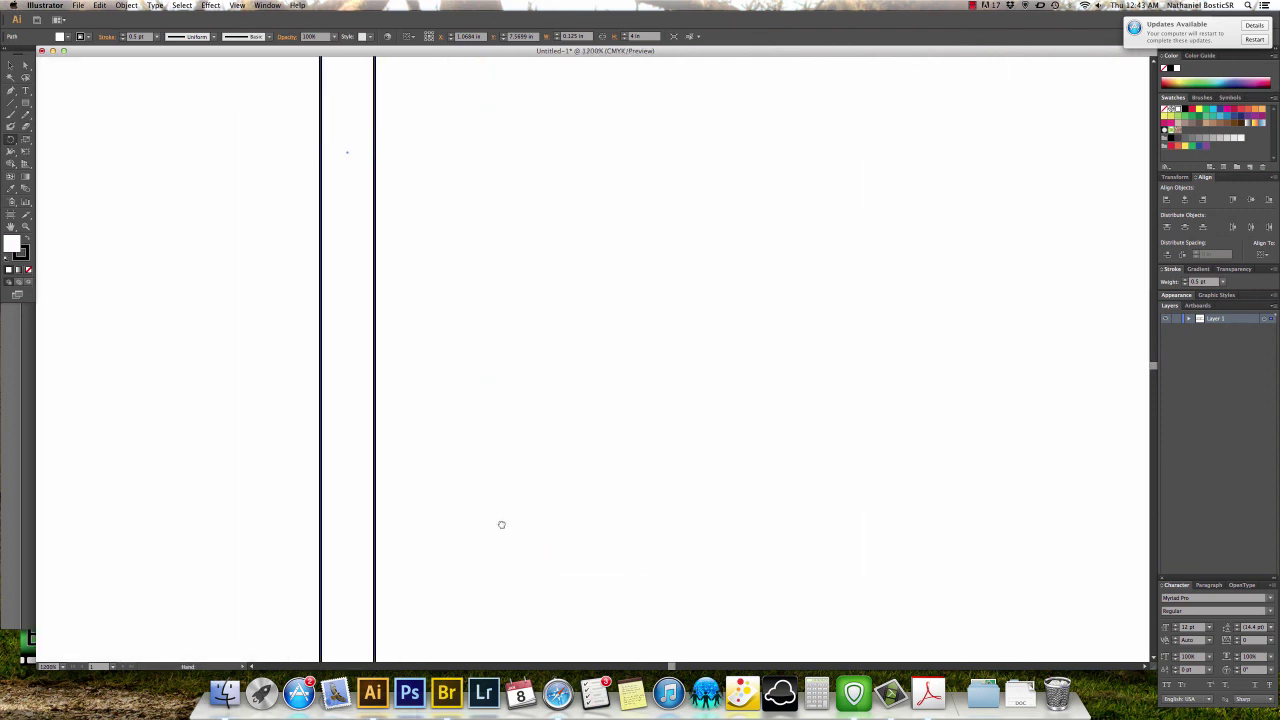
scroll(501, 524, left, 5)
scroll(574, 591, down, 10)
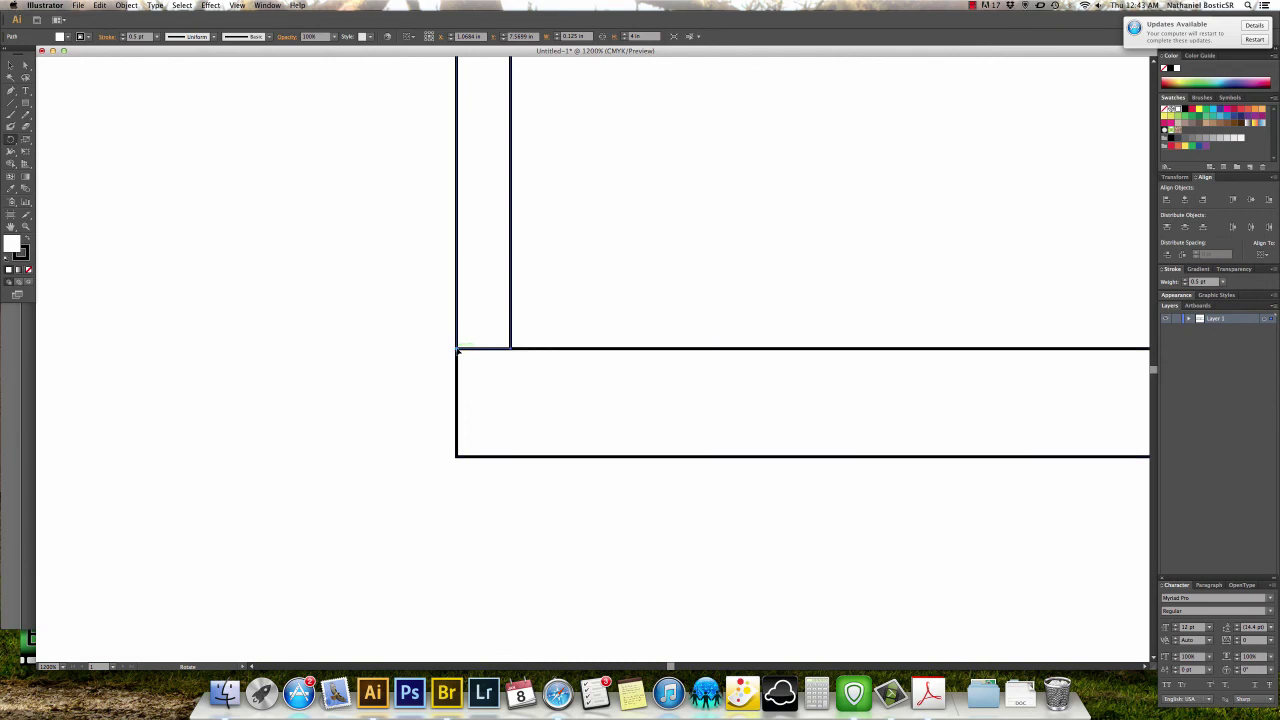
key(super+minus)
key(super+minus)
key(super+minus)
key(super+minus)
key(super+minus)
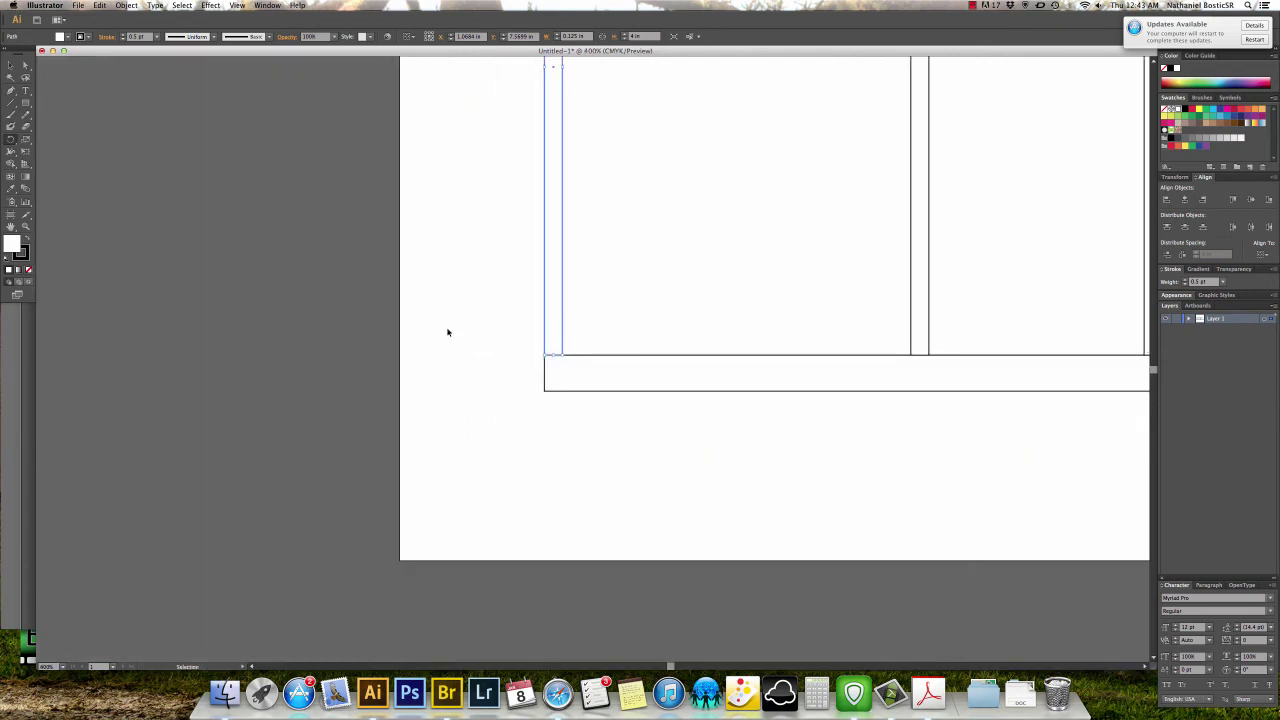
drag(463, 390, 443, 420)
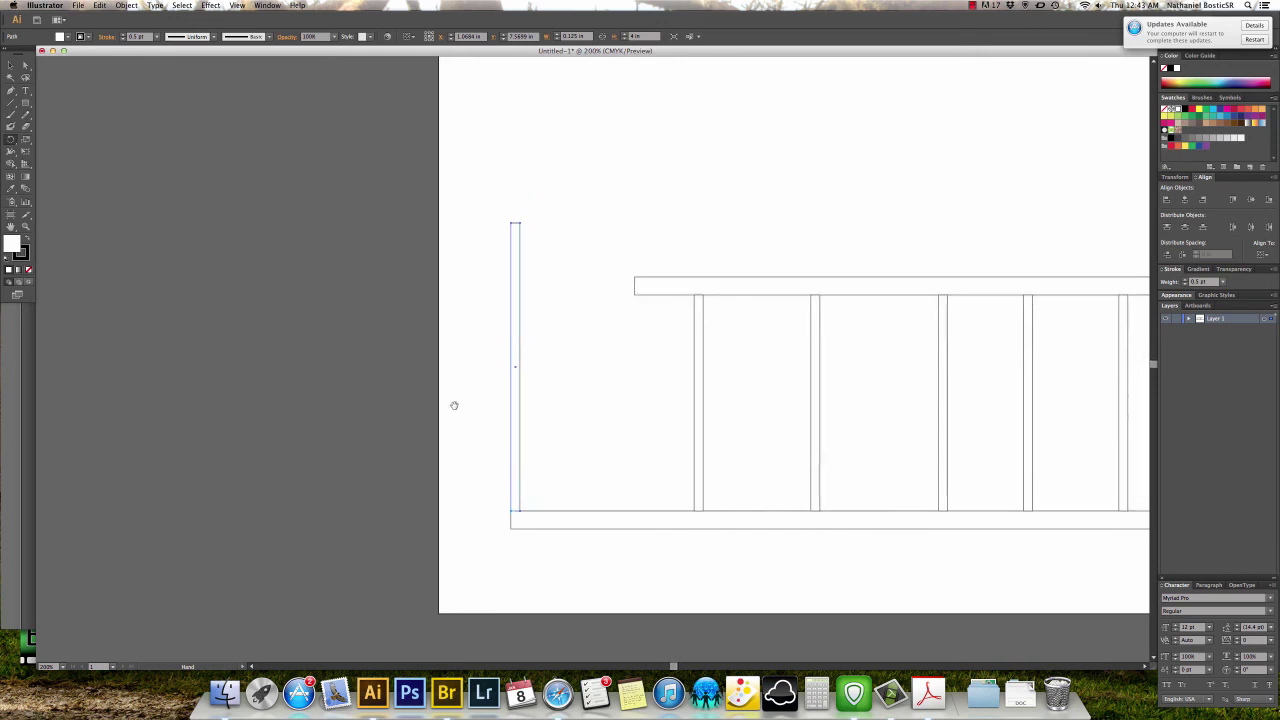
drag(482, 345, 576, 375)
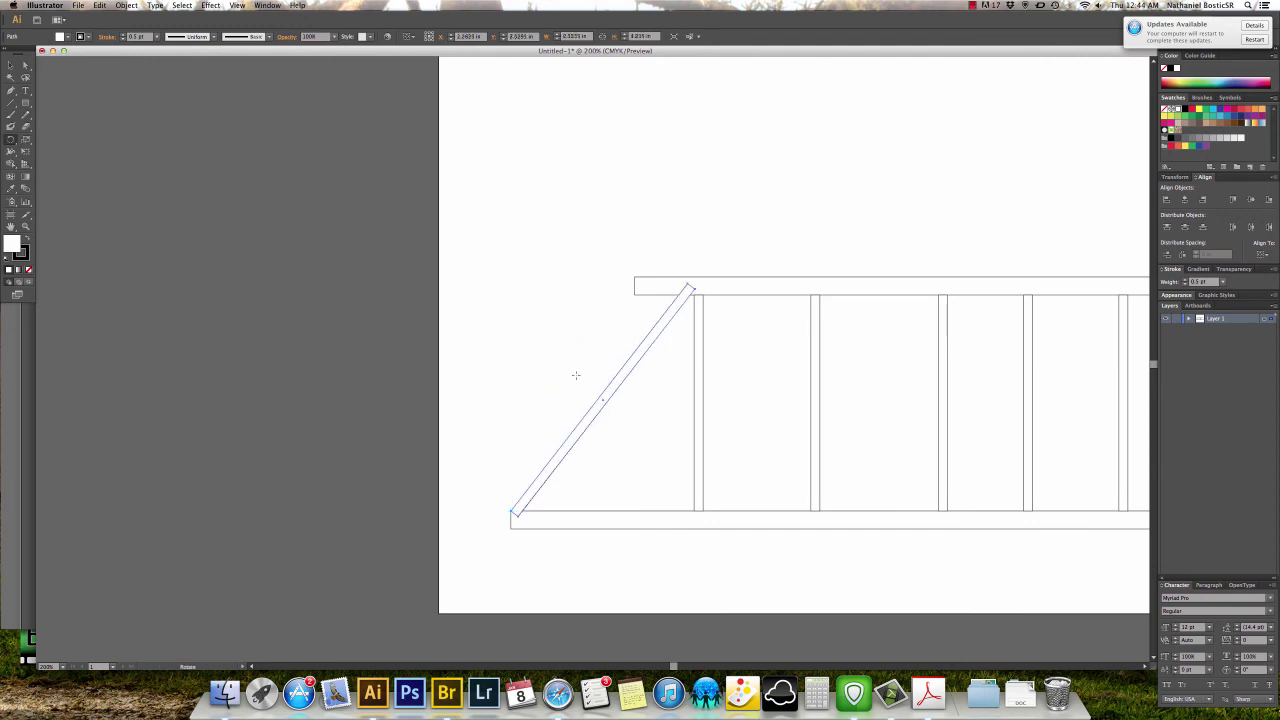
Check part B's upper end in the bridge PDF and rotate the diagonal until its outer edge meets bar D's lower-left corner.
key(super+Tab)
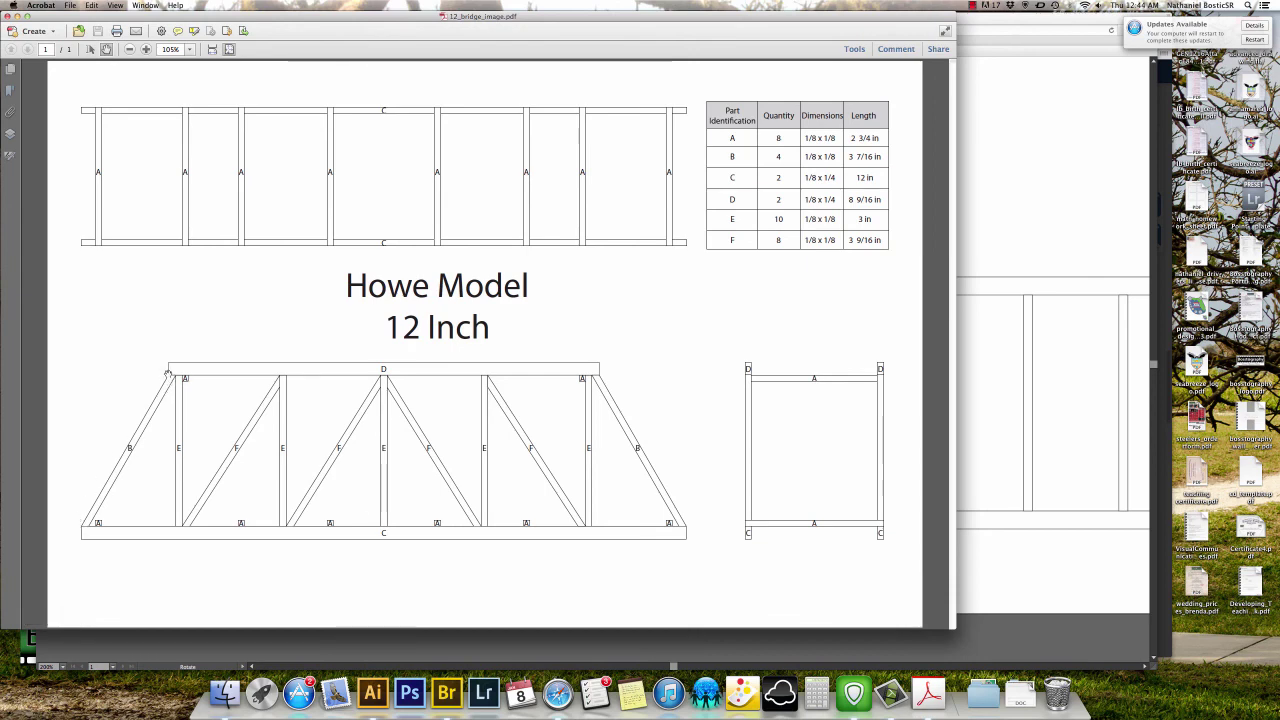
key(super+Tab)
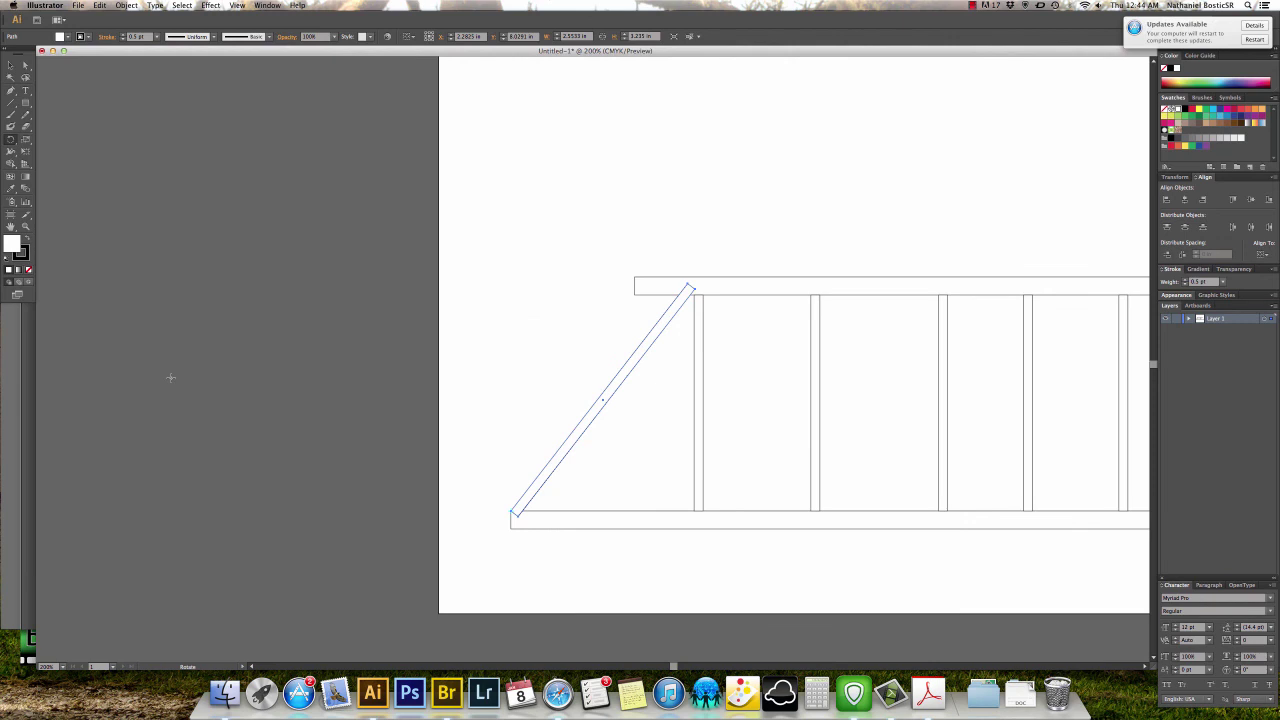
key(super+equal)
key(super+equal)
key(super+equal)
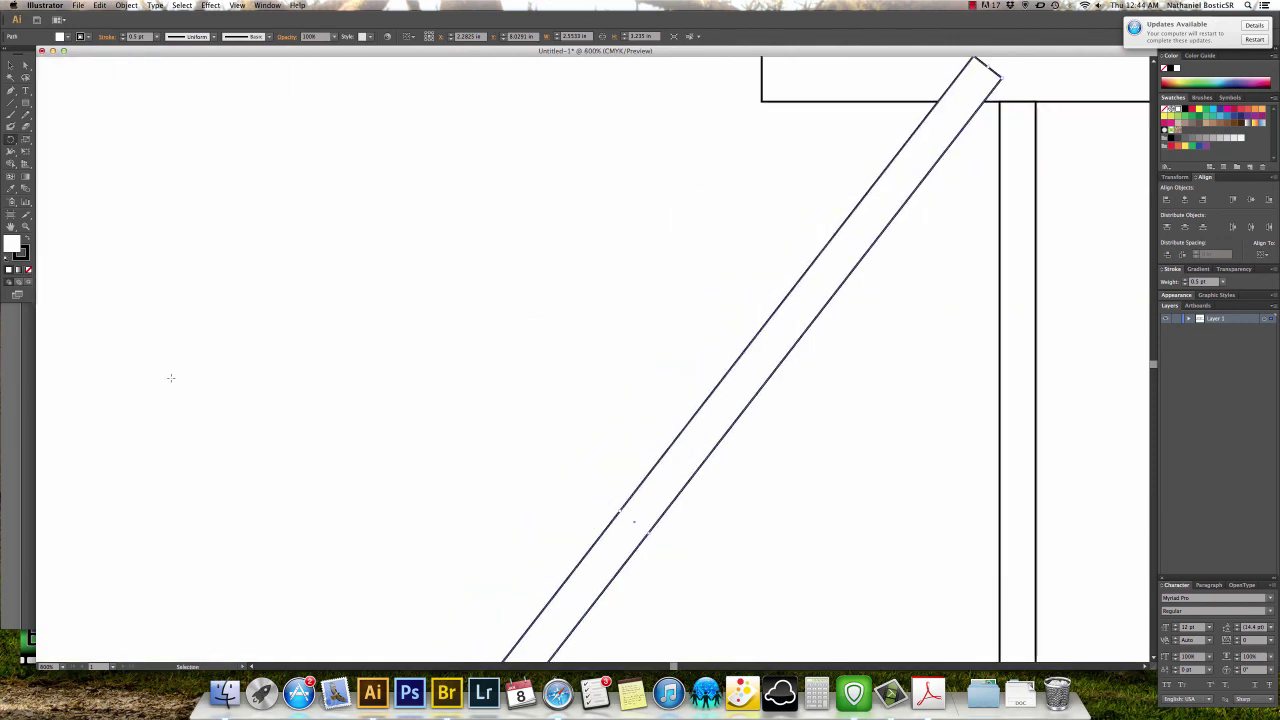
drag(274, 363, 190, 506)
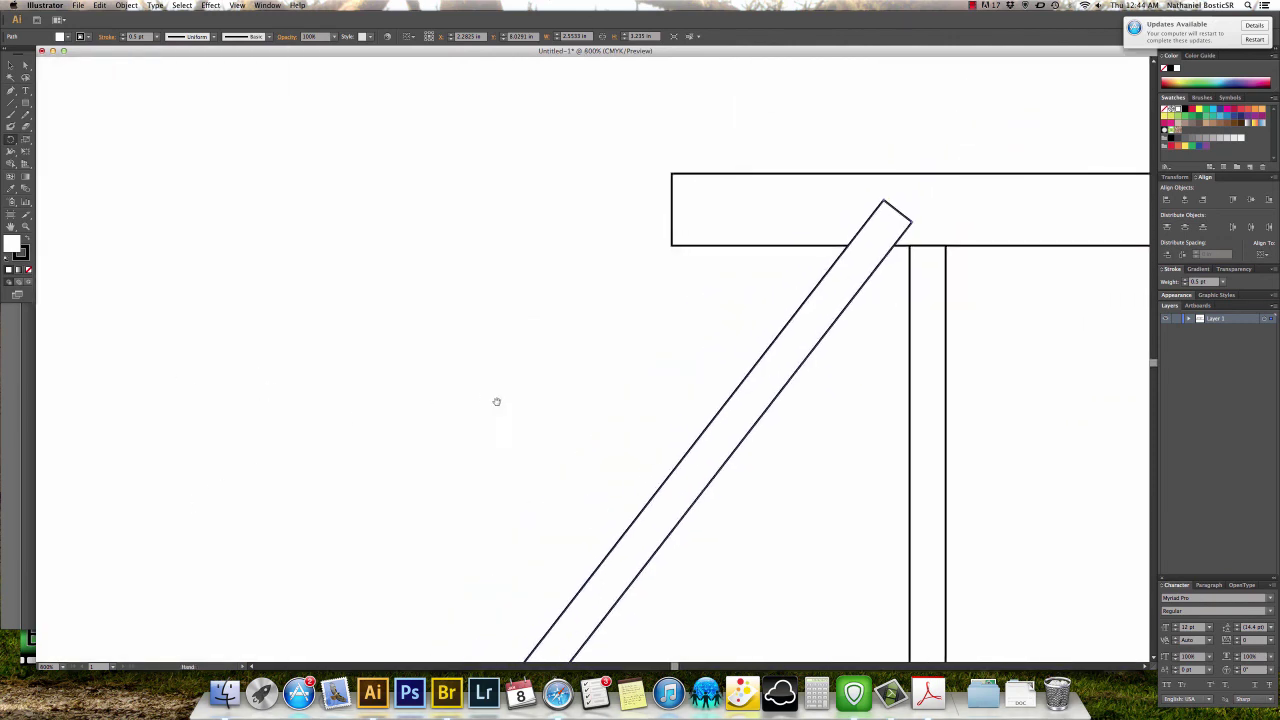
drag(675, 401, 552, 381)
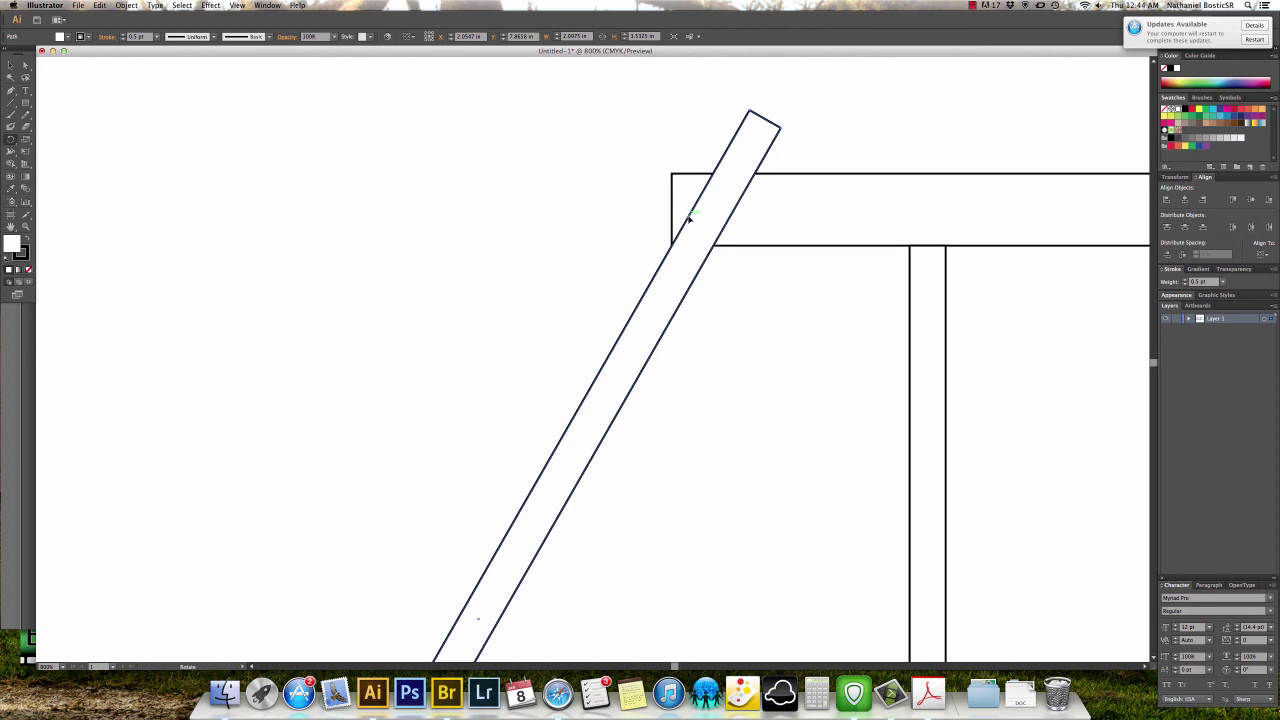
Remove the fill from the selected diagonal part B.
key(super+minus)
key(super+minus)
key(super+minus)
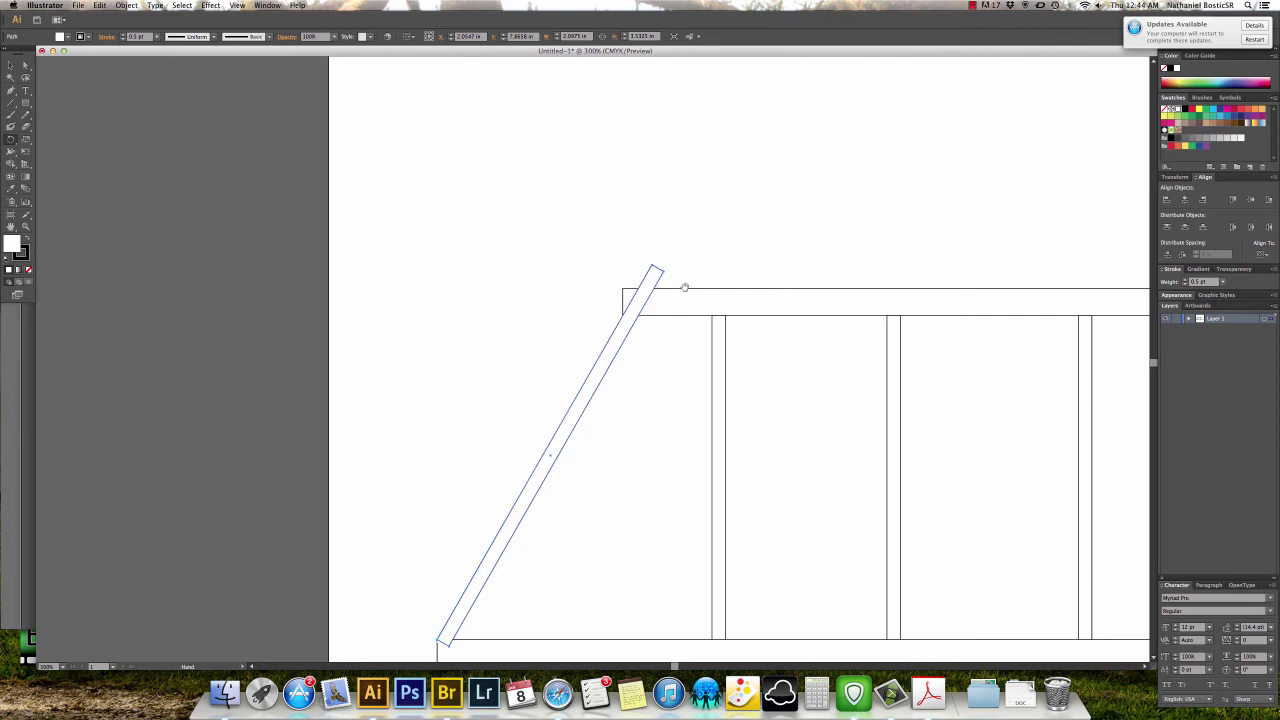
drag(684, 287, 708, 165)
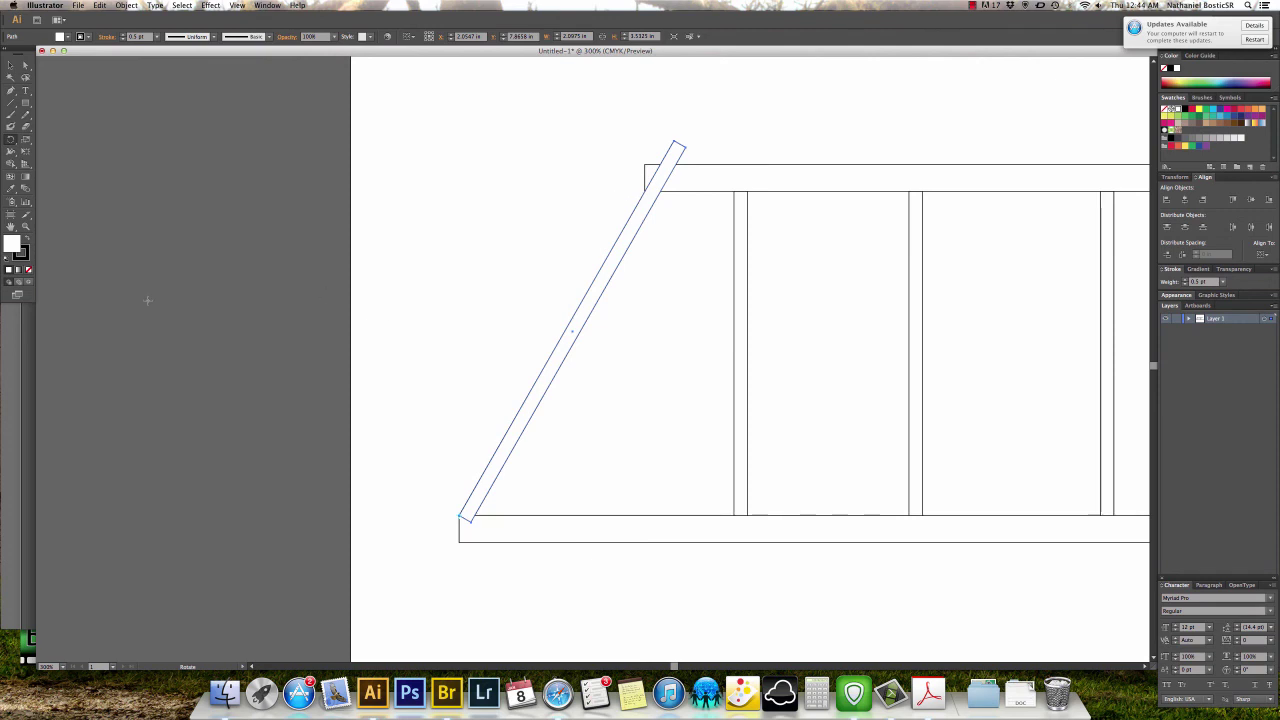
click(10, 65)
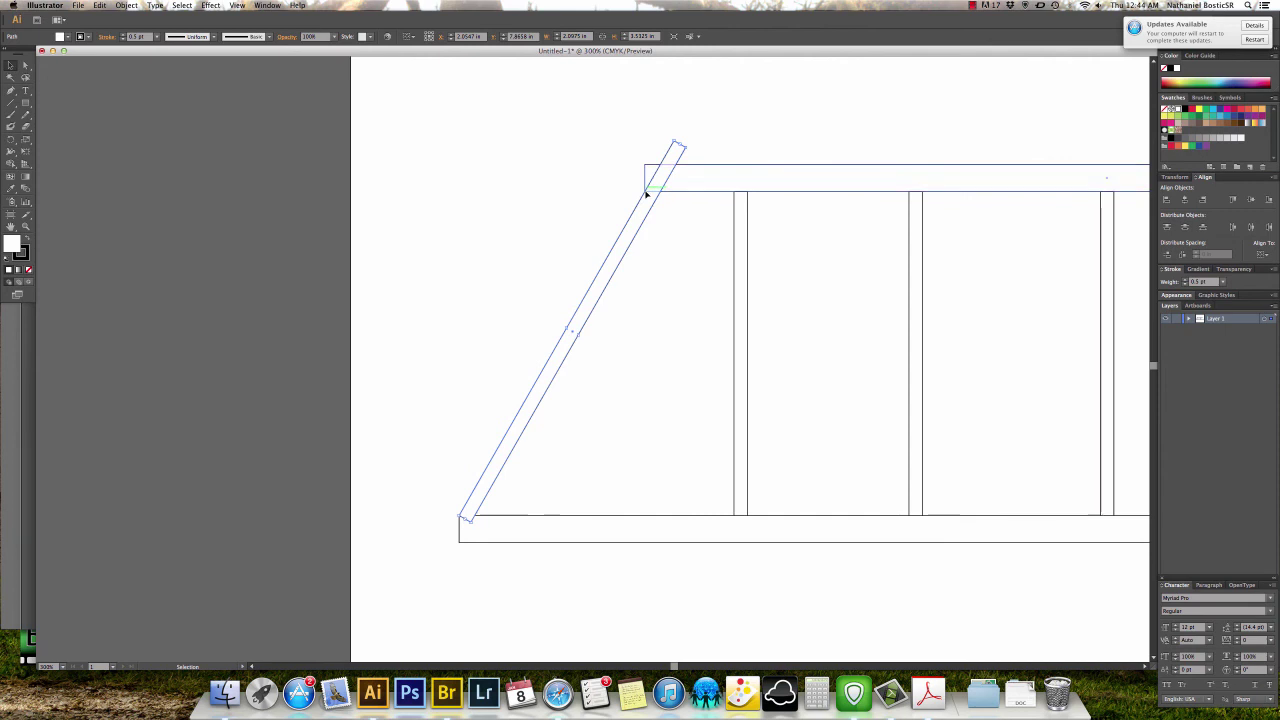
click(28, 270)
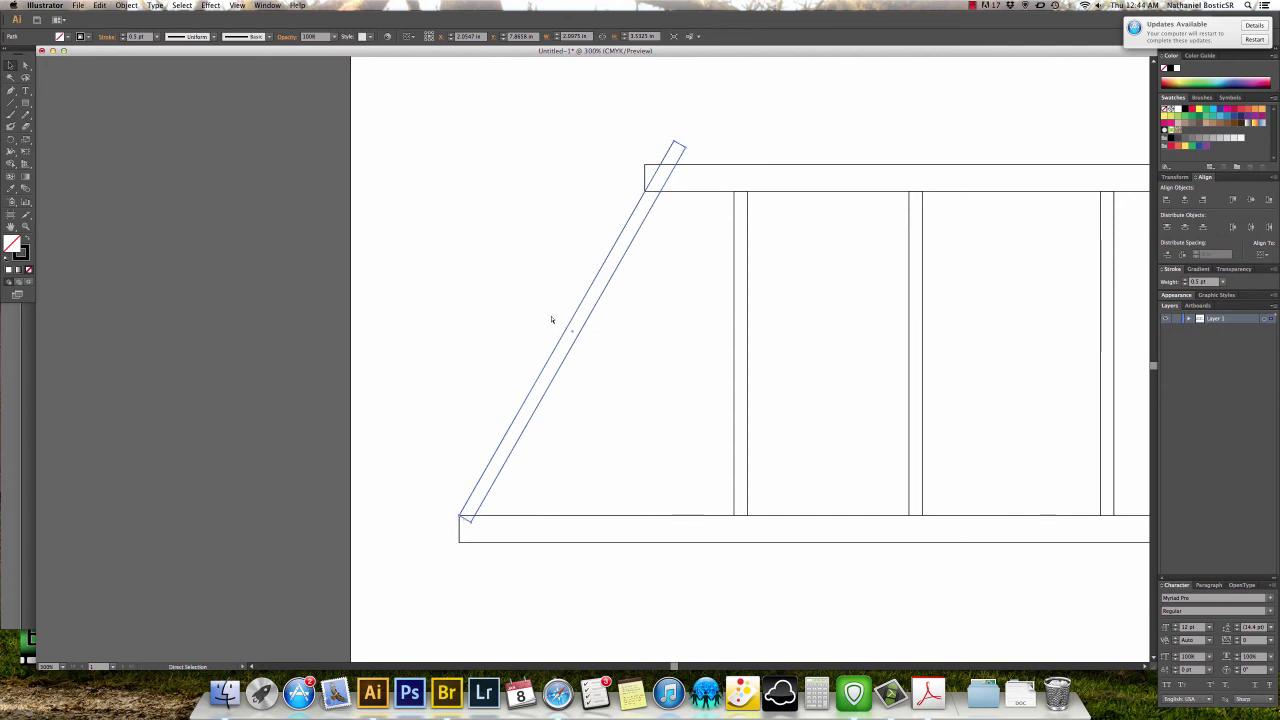
Identify bar C's path inside Layer 1 and lock it.
key(super+equal)
key(super+equal)
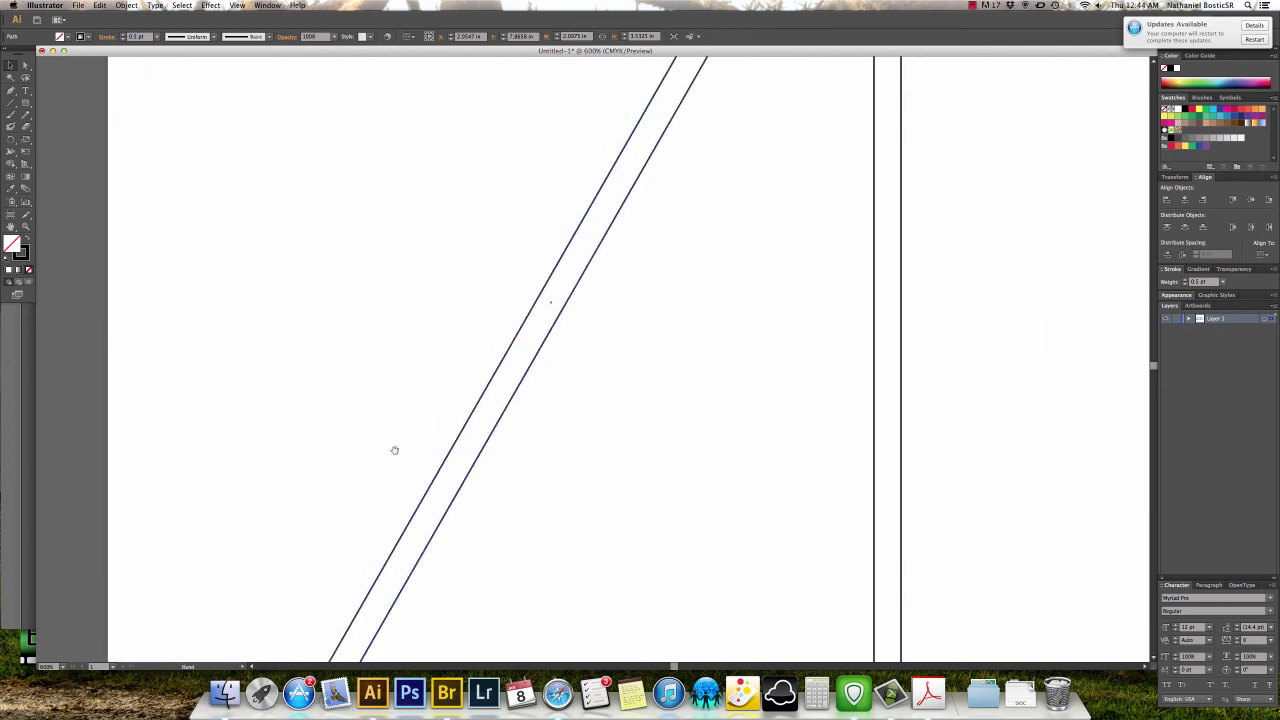
drag(394, 449, 509, 160)
drag(462, 398, 462, 351)
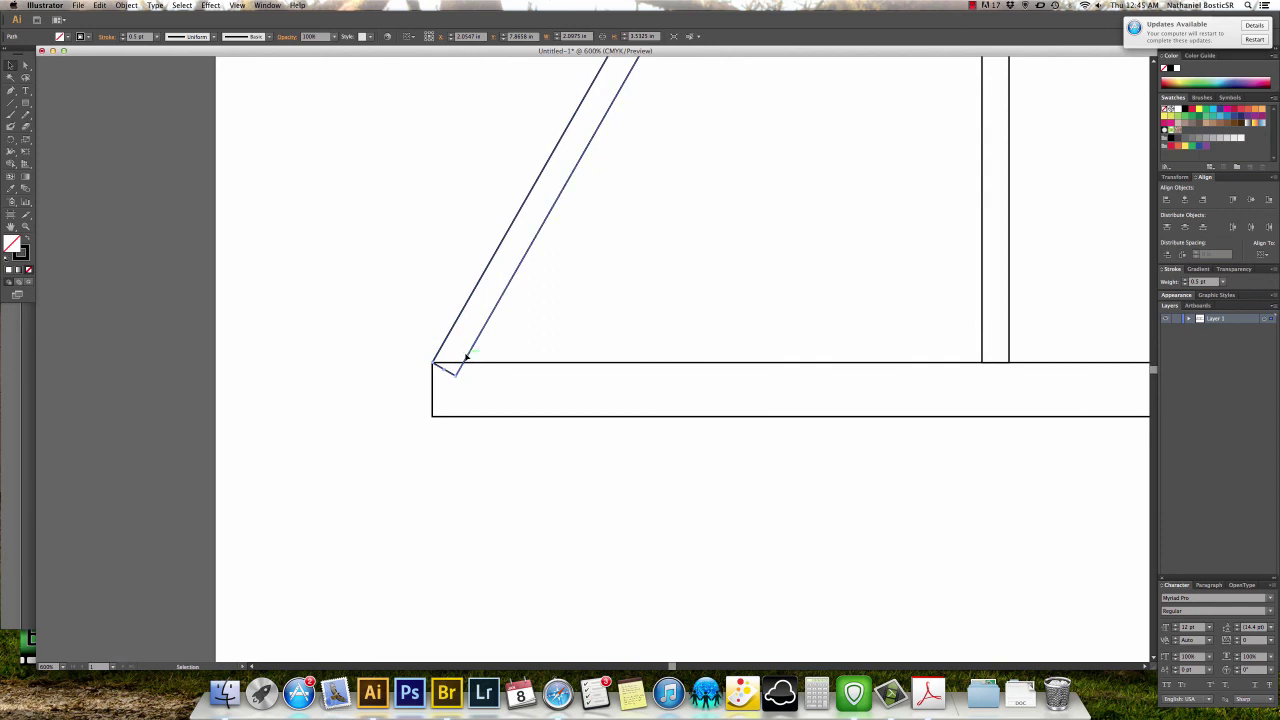
click(516, 362)
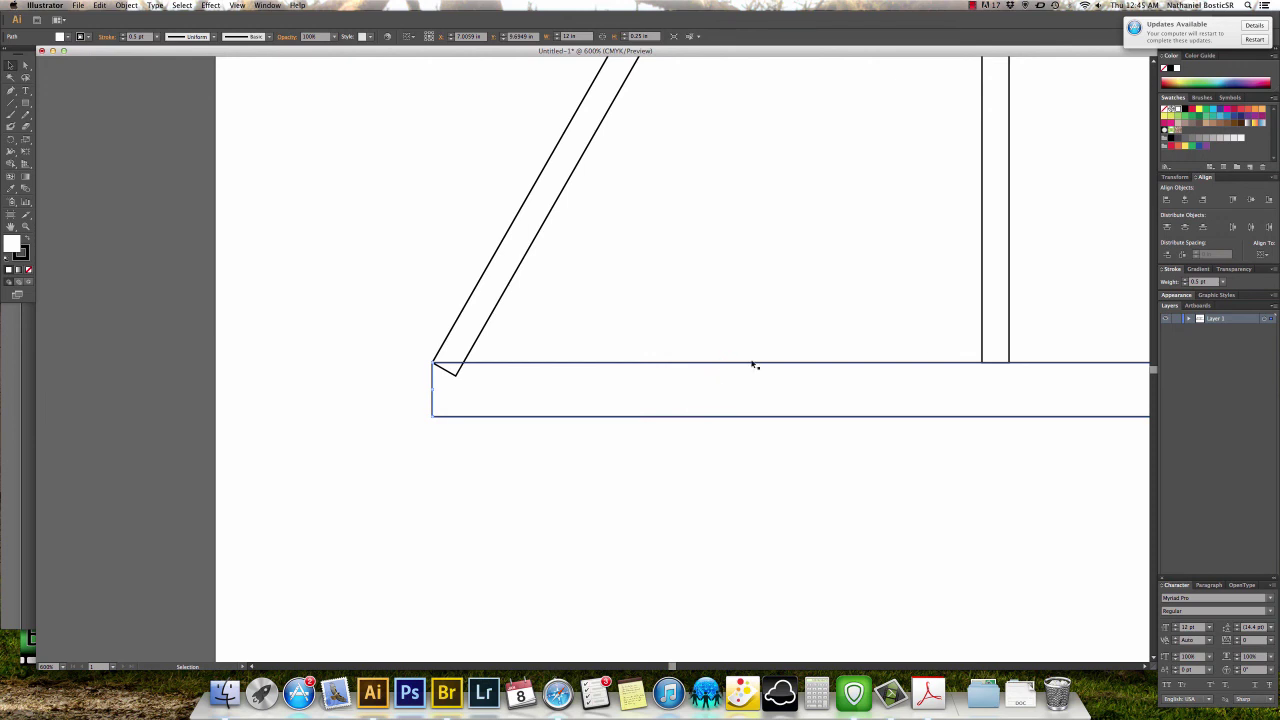
click(1188, 318)
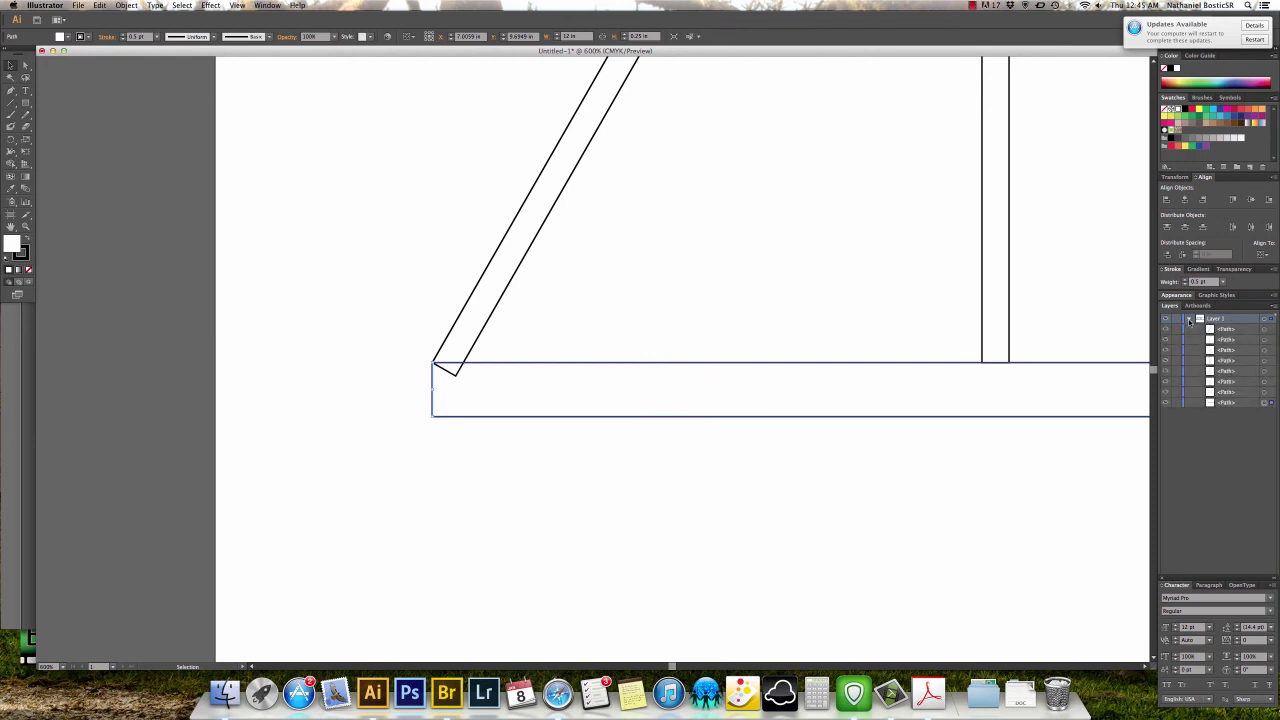
click(855, 442)
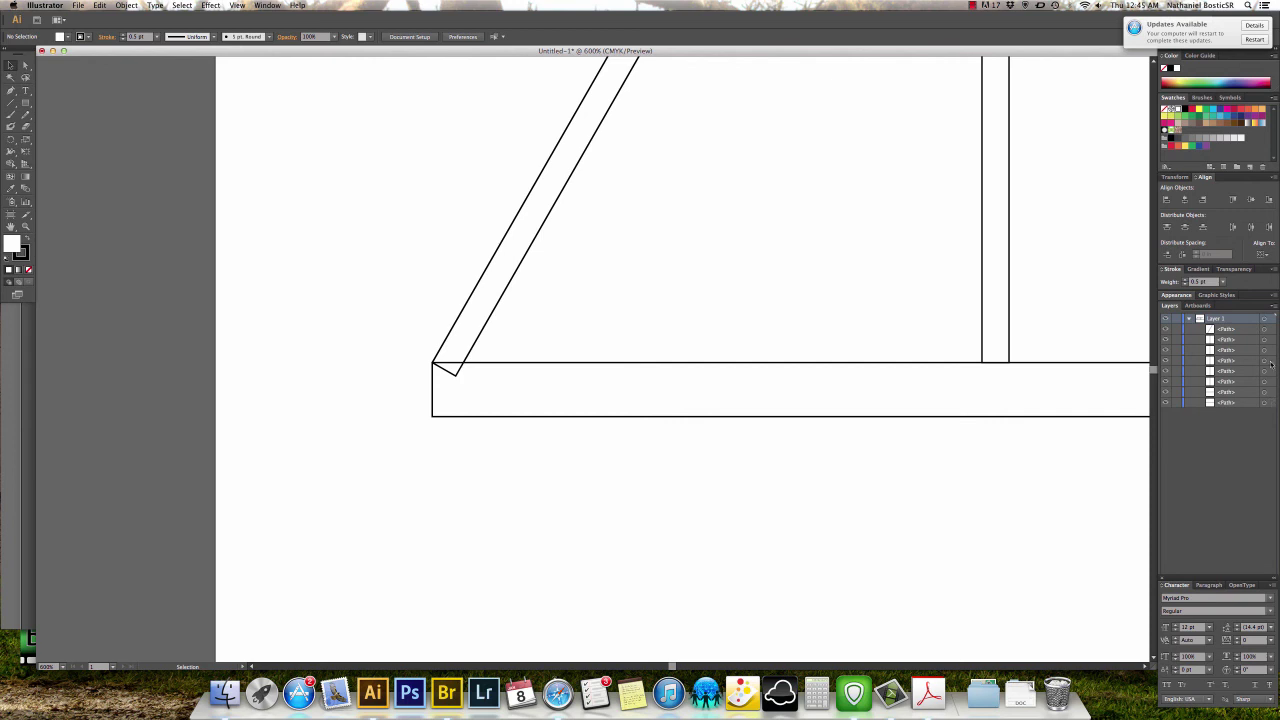
click(899, 366)
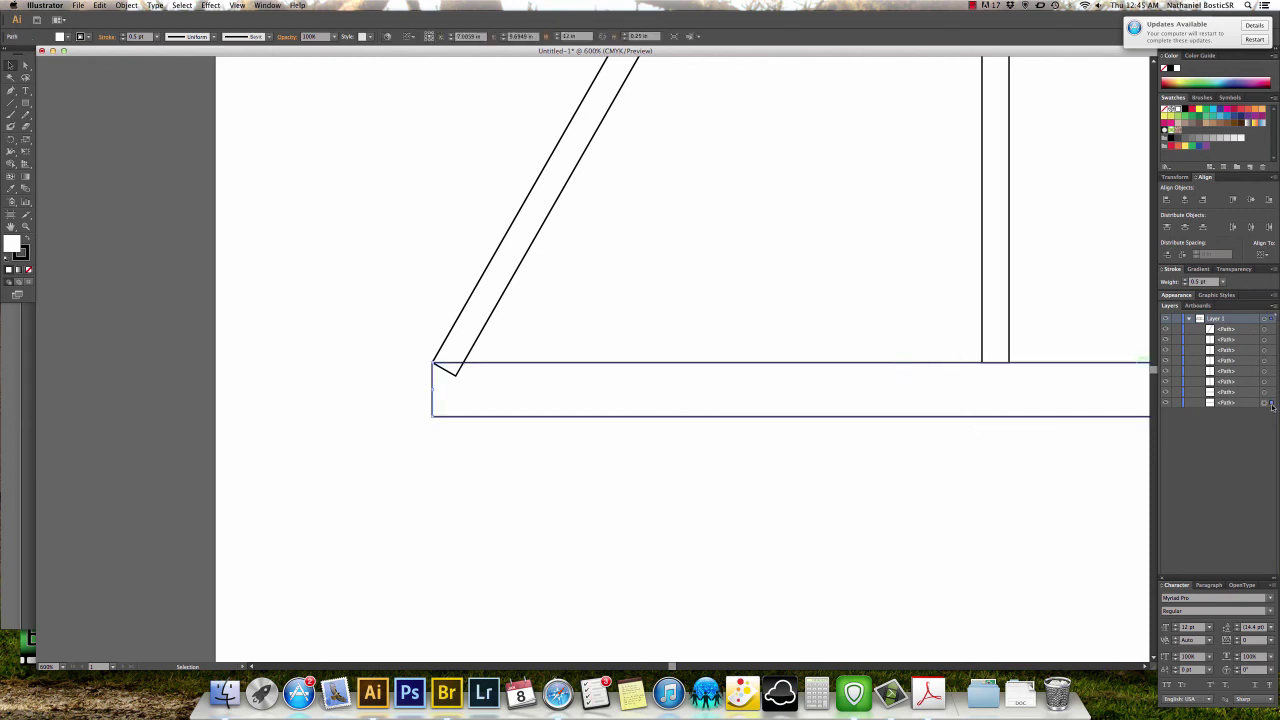
click(1178, 404)
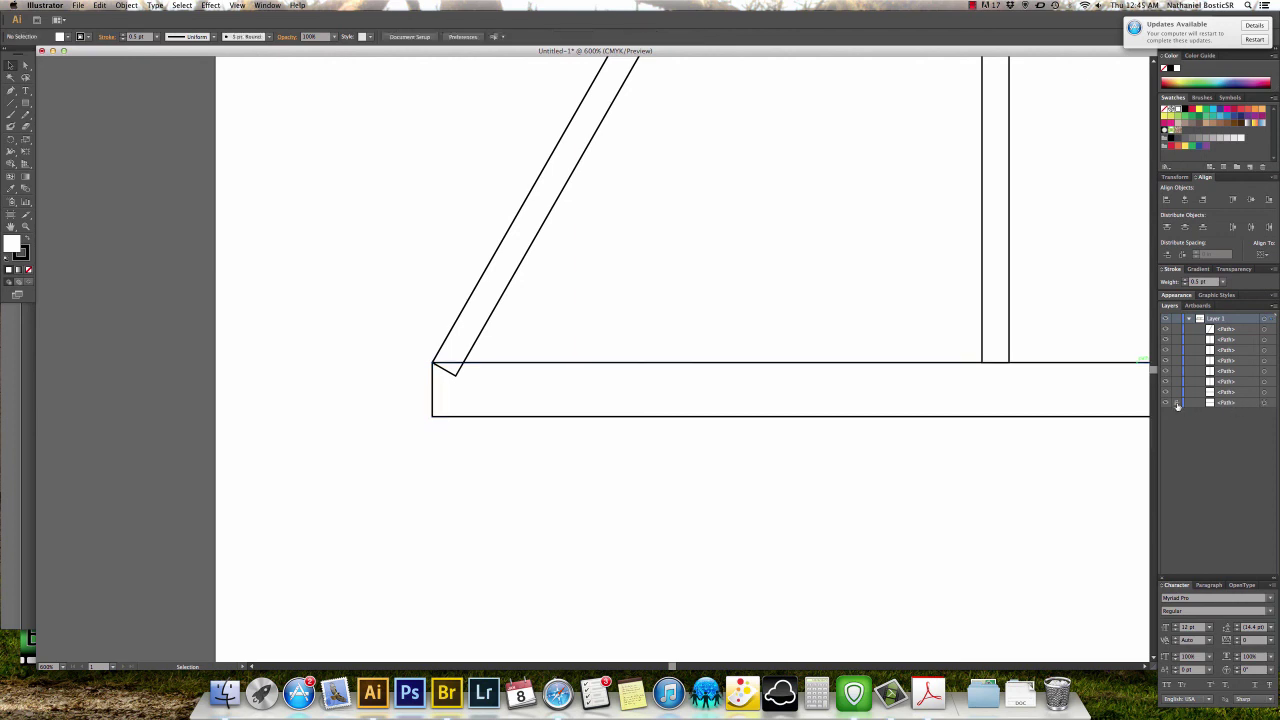
Select bar D to find its path in Layer 1 and lock it.
drag(951, 294, 724, 526)
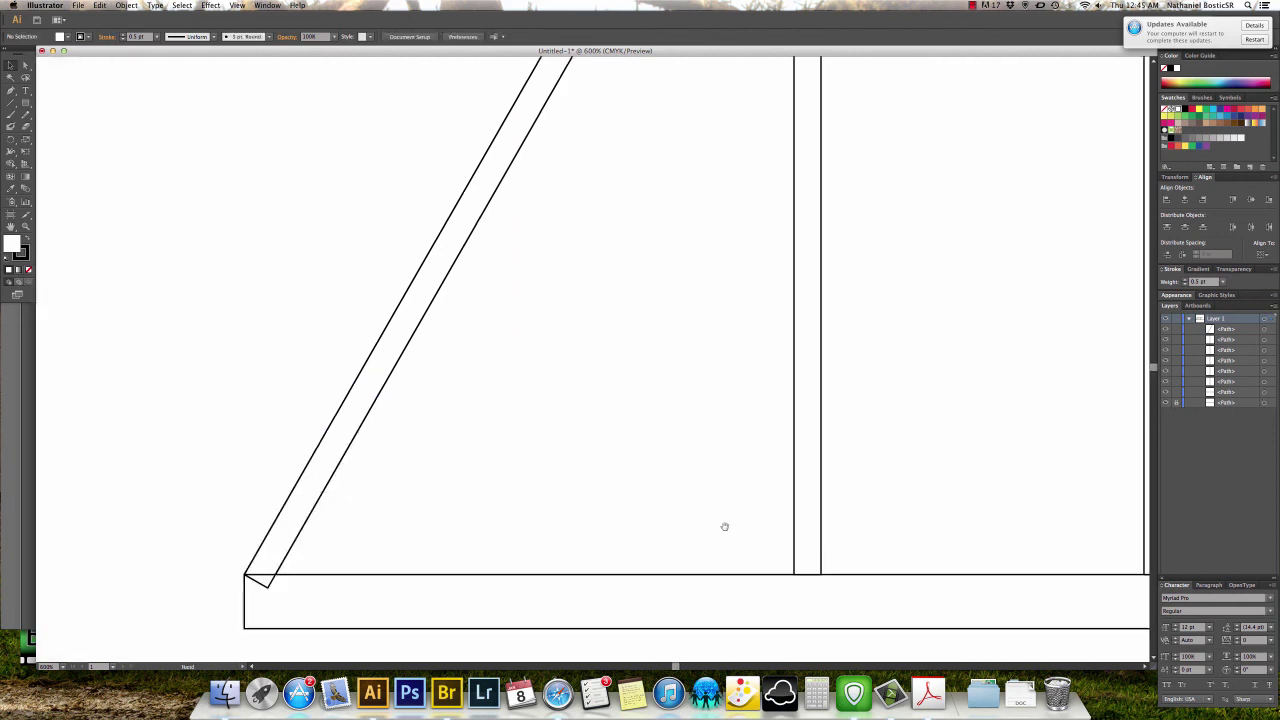
key(a)
key(super+minus)
key(super+minus)
key(super+minus)
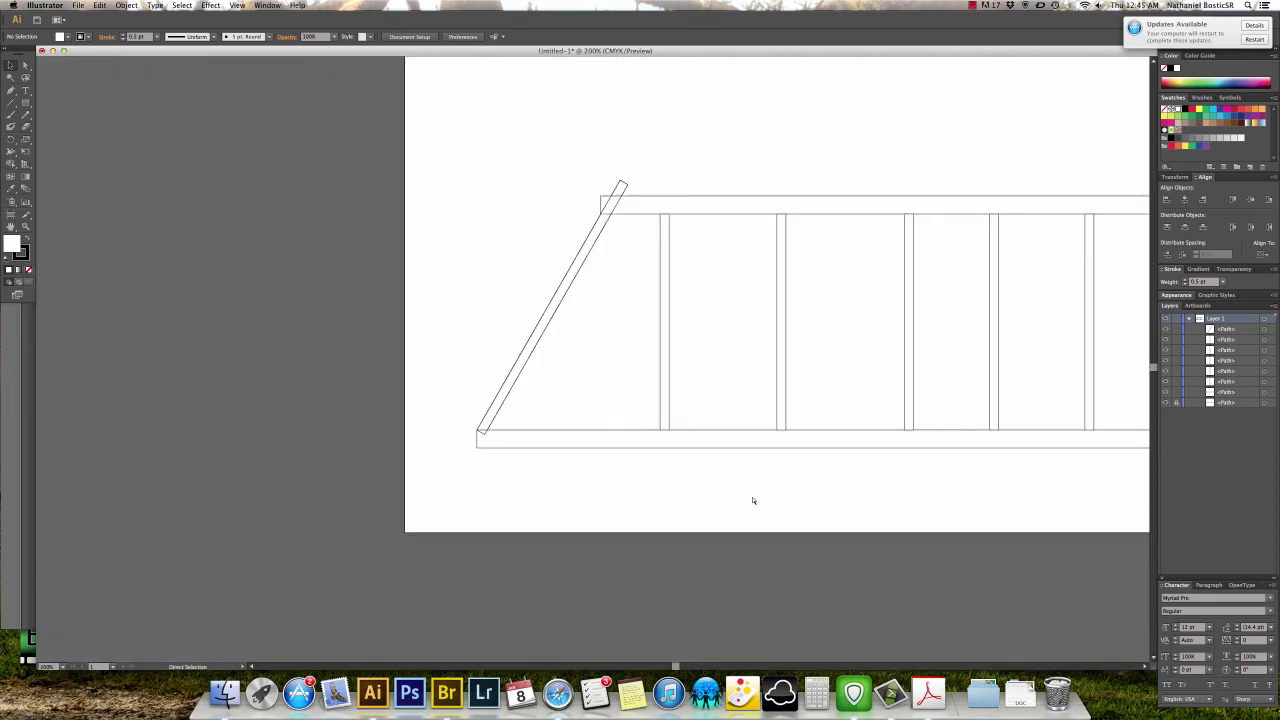
key(v)
click(706, 216)
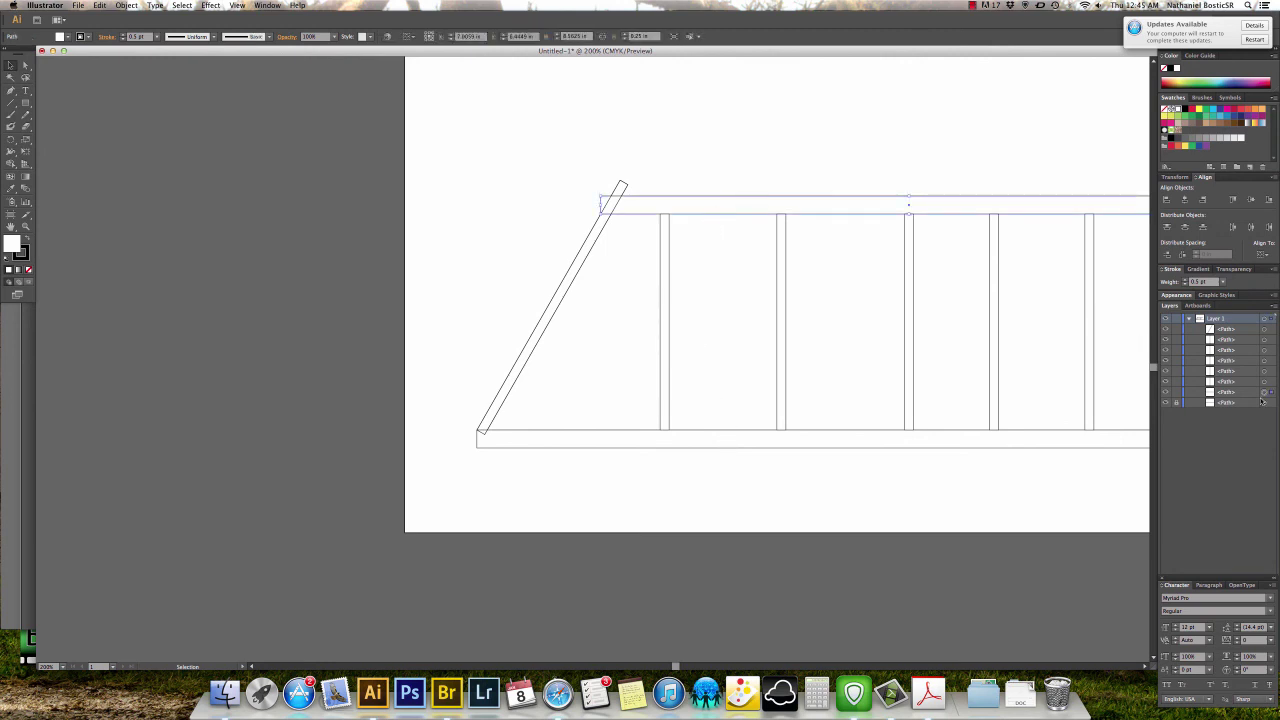
click(1177, 393)
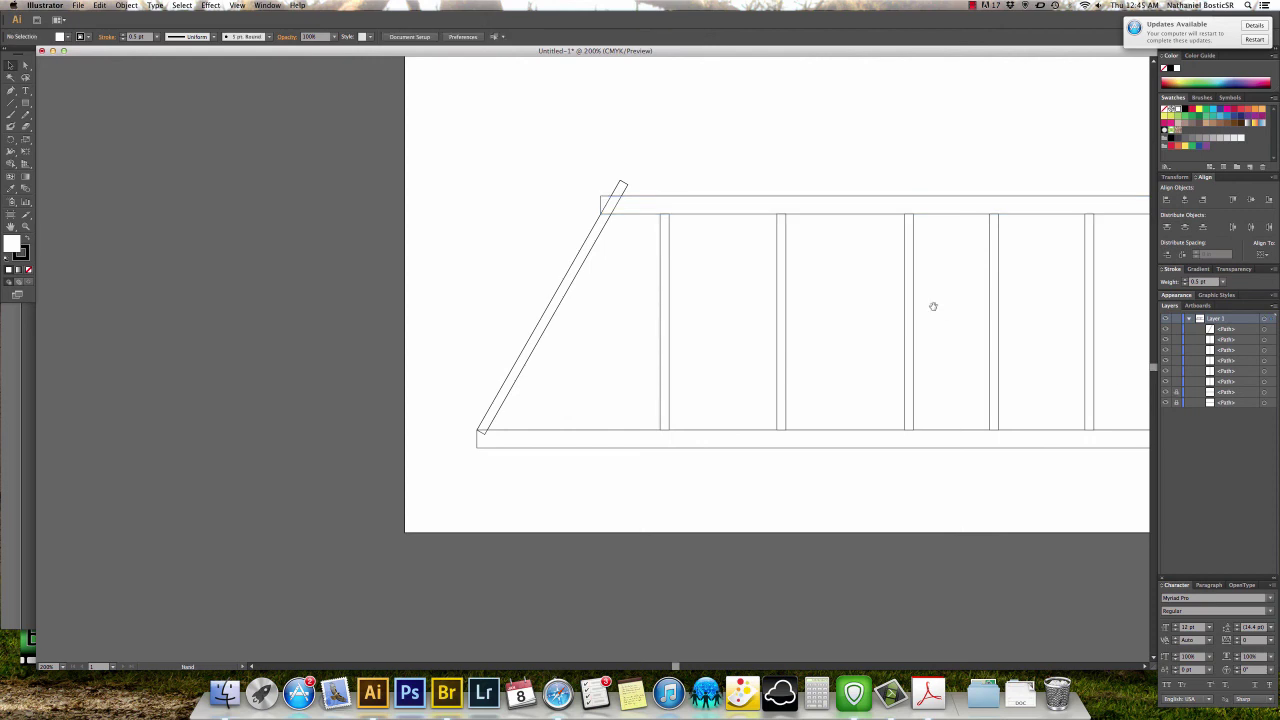
Select the middle vertical part E and lock its path in Layer 1.
drag(933, 306, 657, 297)
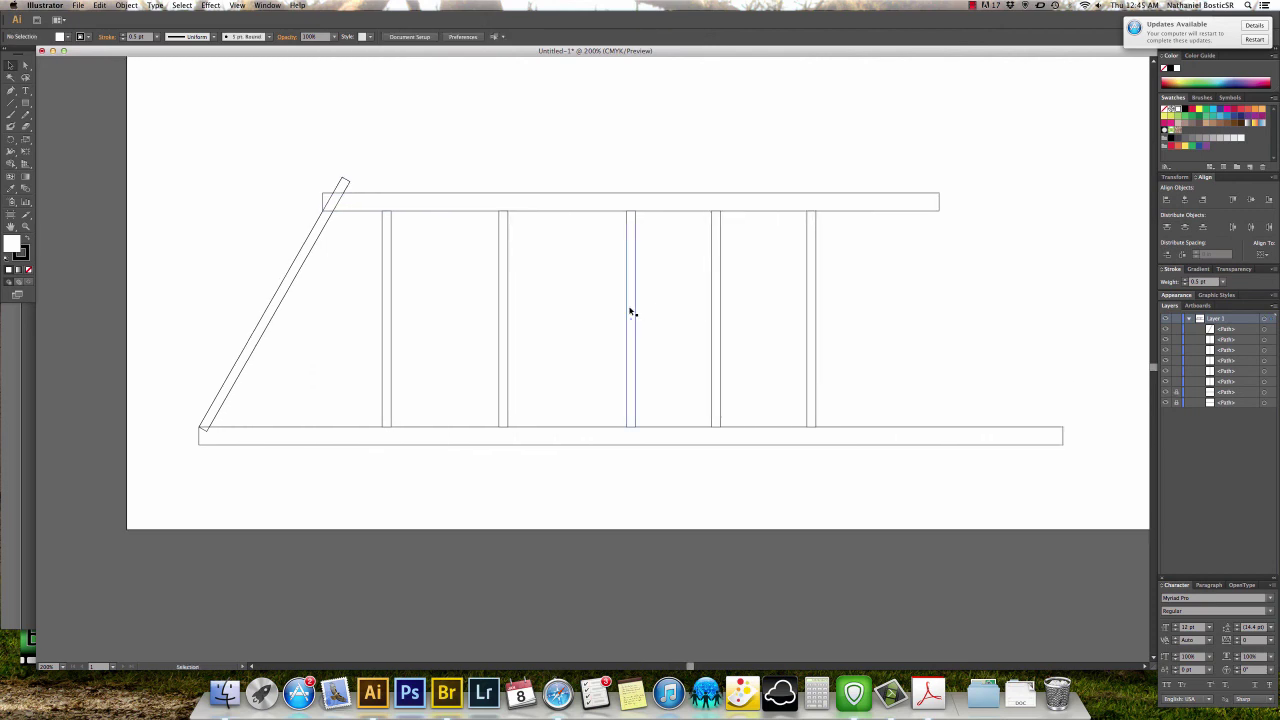
click(632, 311)
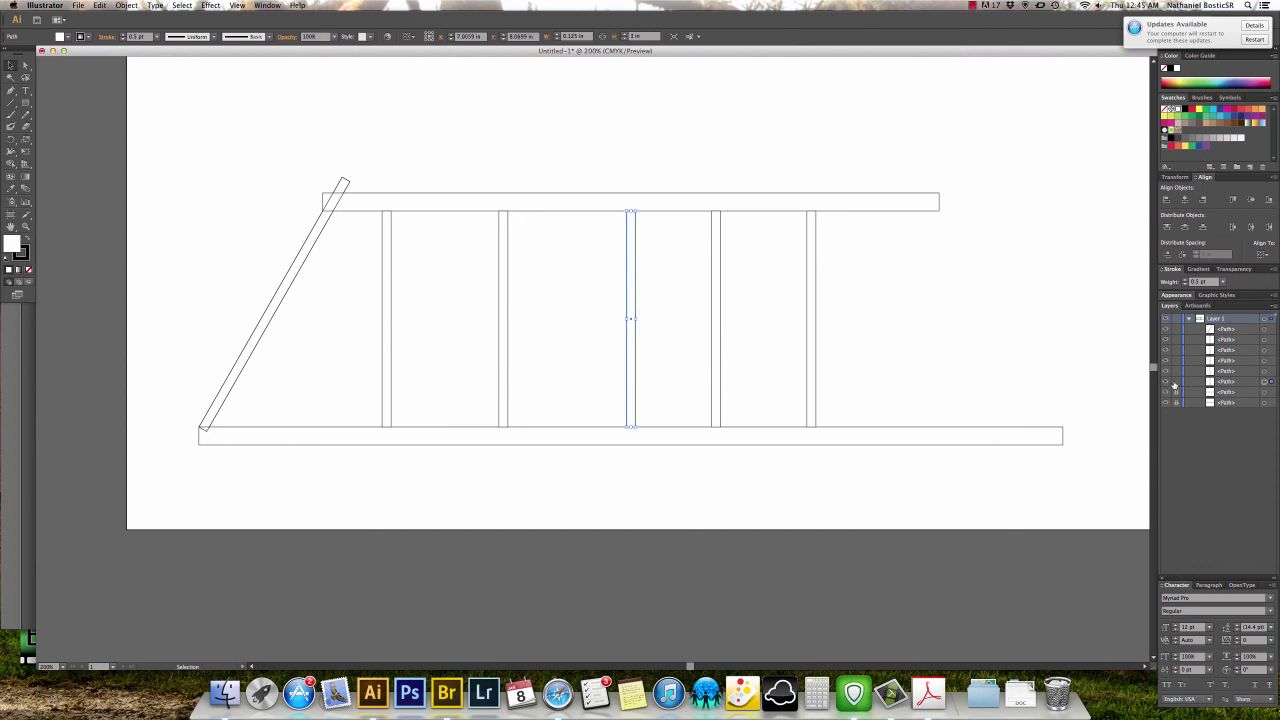
click(1176, 384)
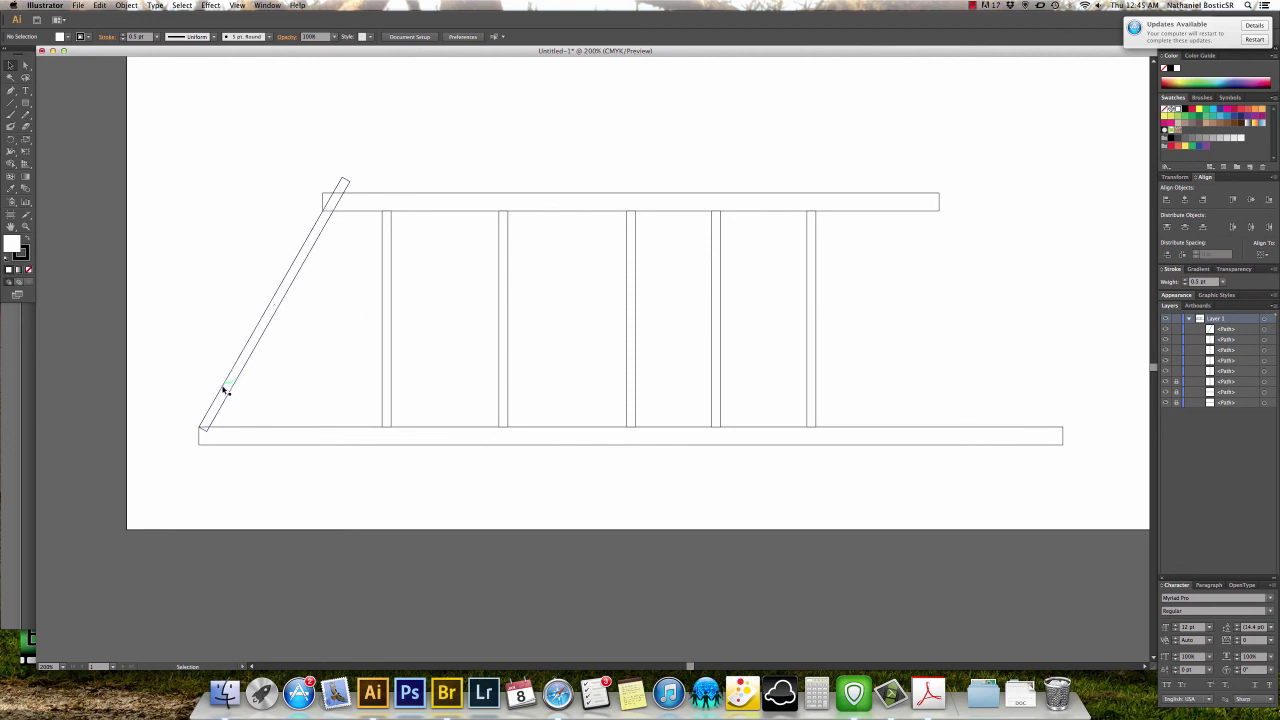
Add an anchor point to diagonal part B where its inner edge crosses bar C's top edge.
key(z)
drag(185, 410, 233, 450)
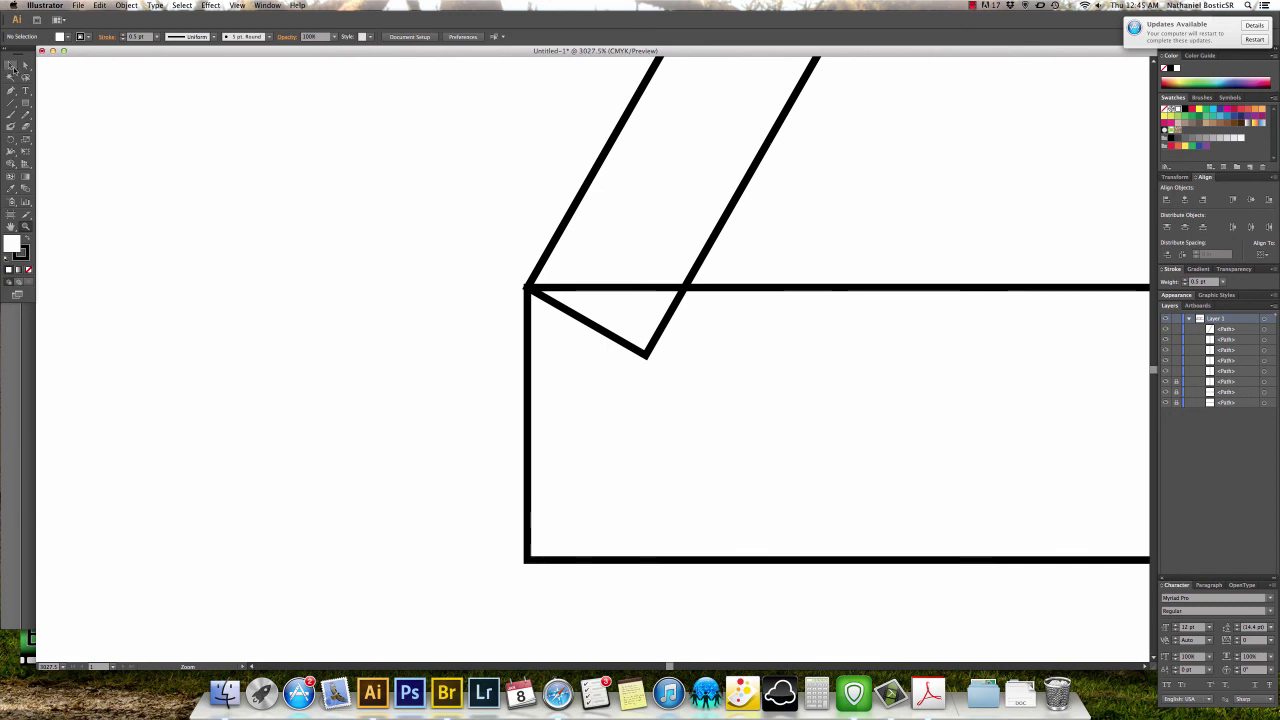
click(11, 65)
click(582, 196)
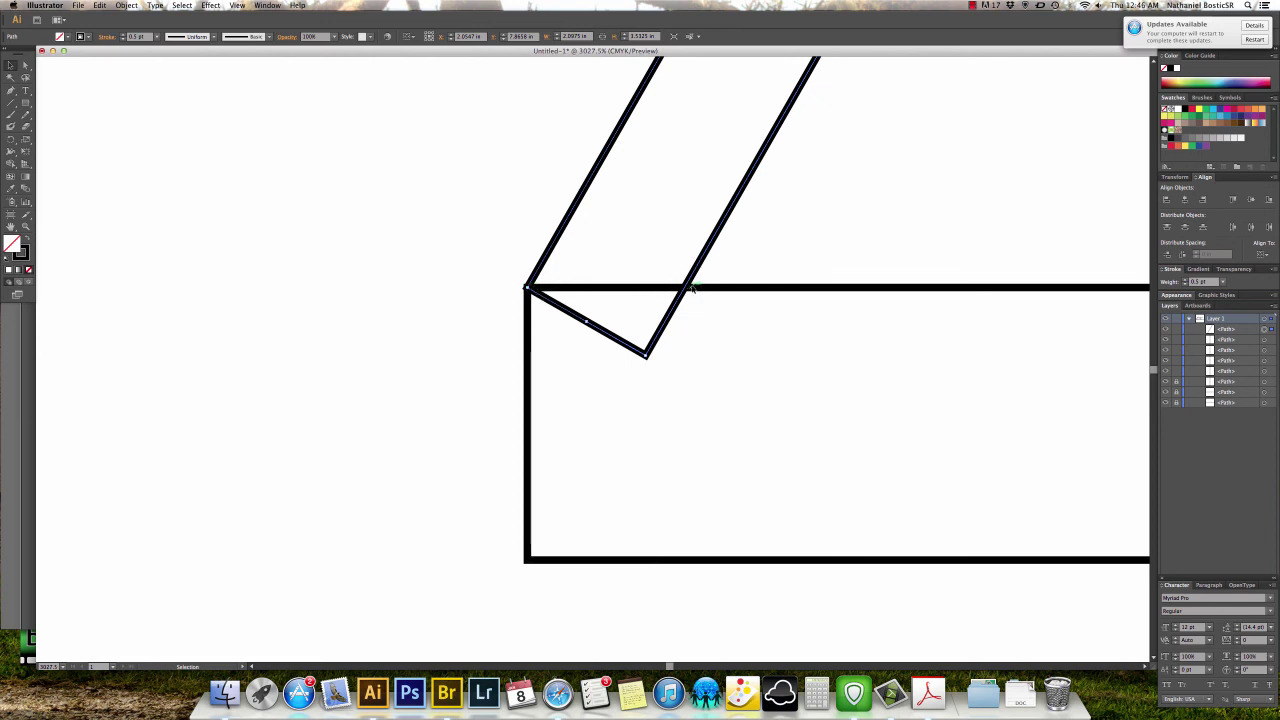
click(11, 91)
click(48, 104)
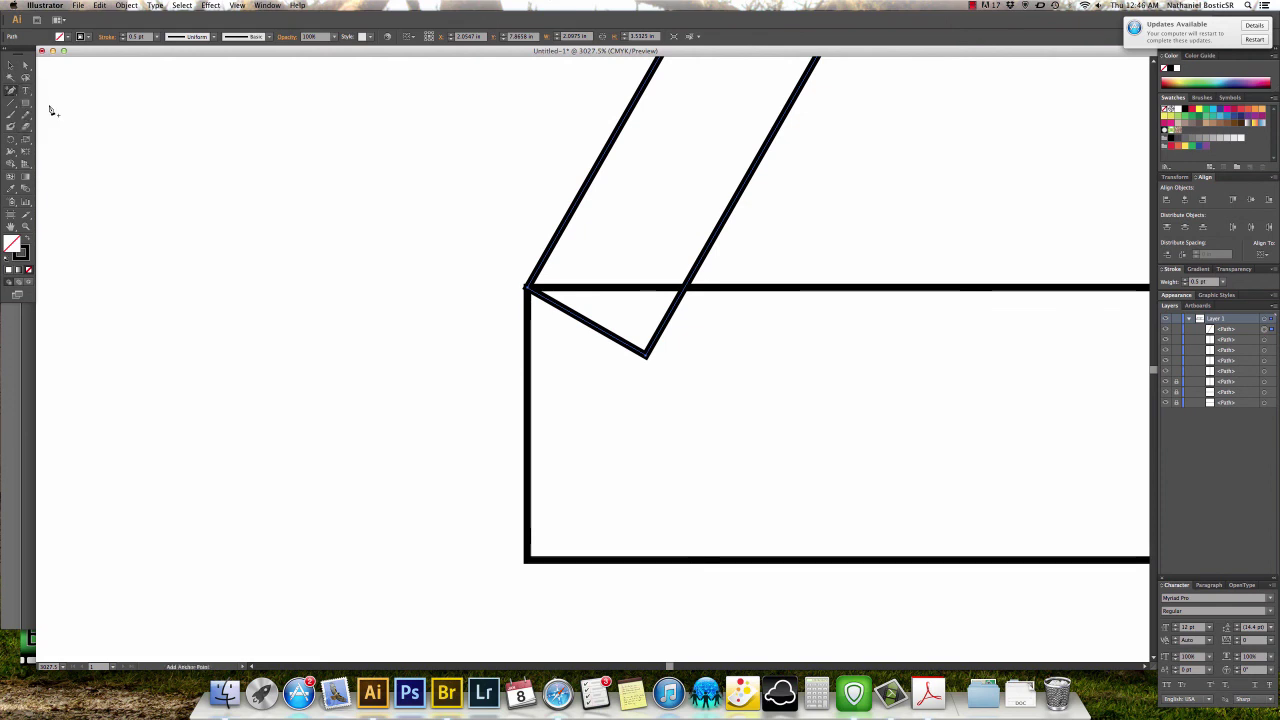
click(687, 291)
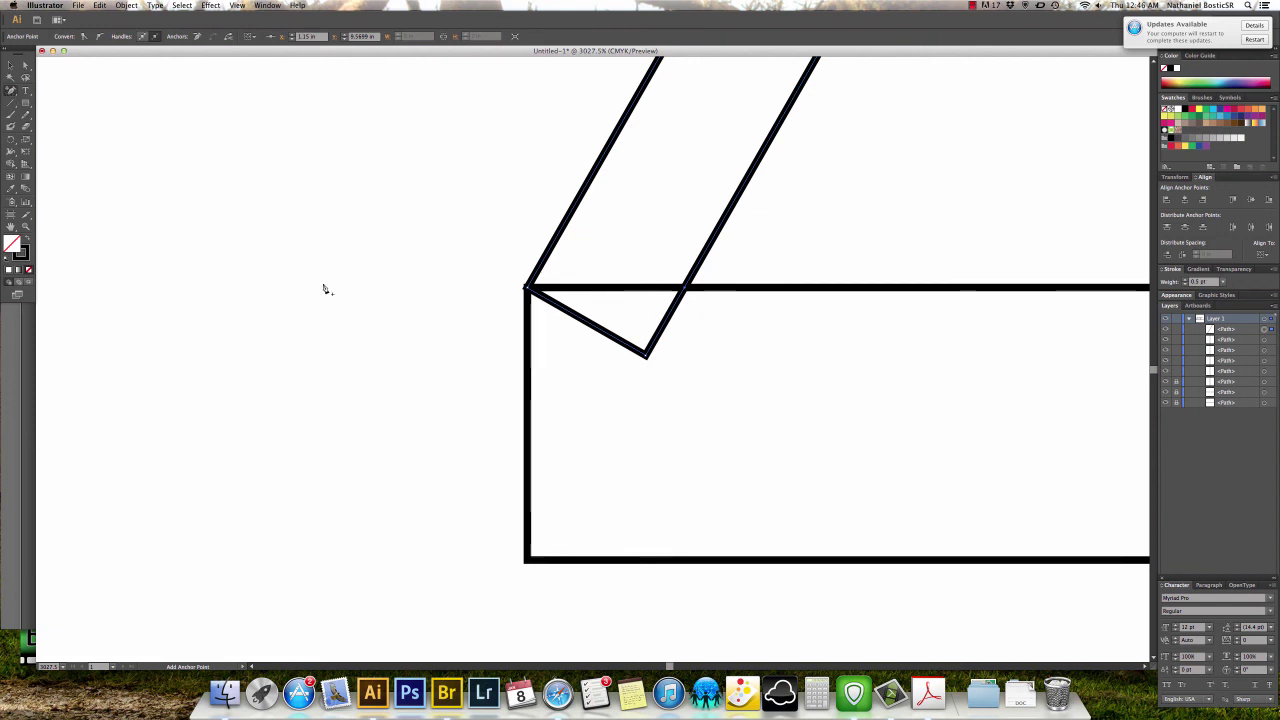
Delete diagonal B's lowest corner anchor point so its end lies flush on bar C, and deselect the part.
click(647, 357)
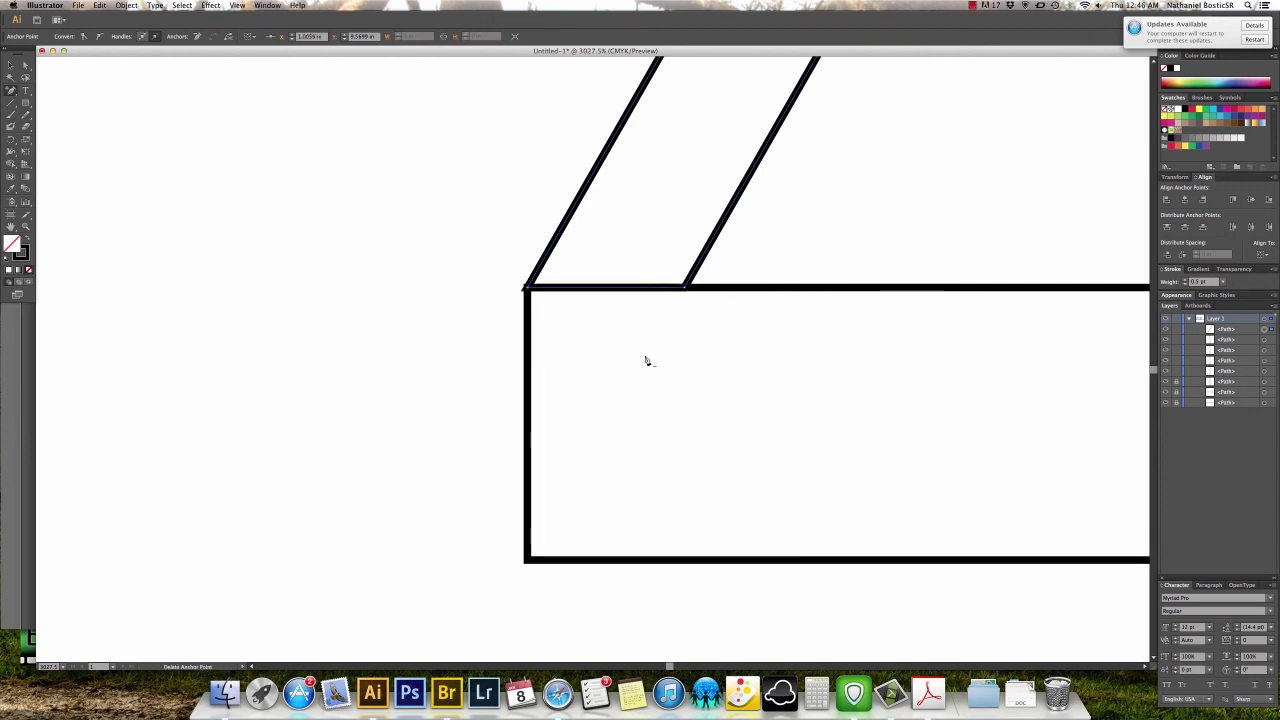
key(plus)
drag(530, 291, 645, 354)
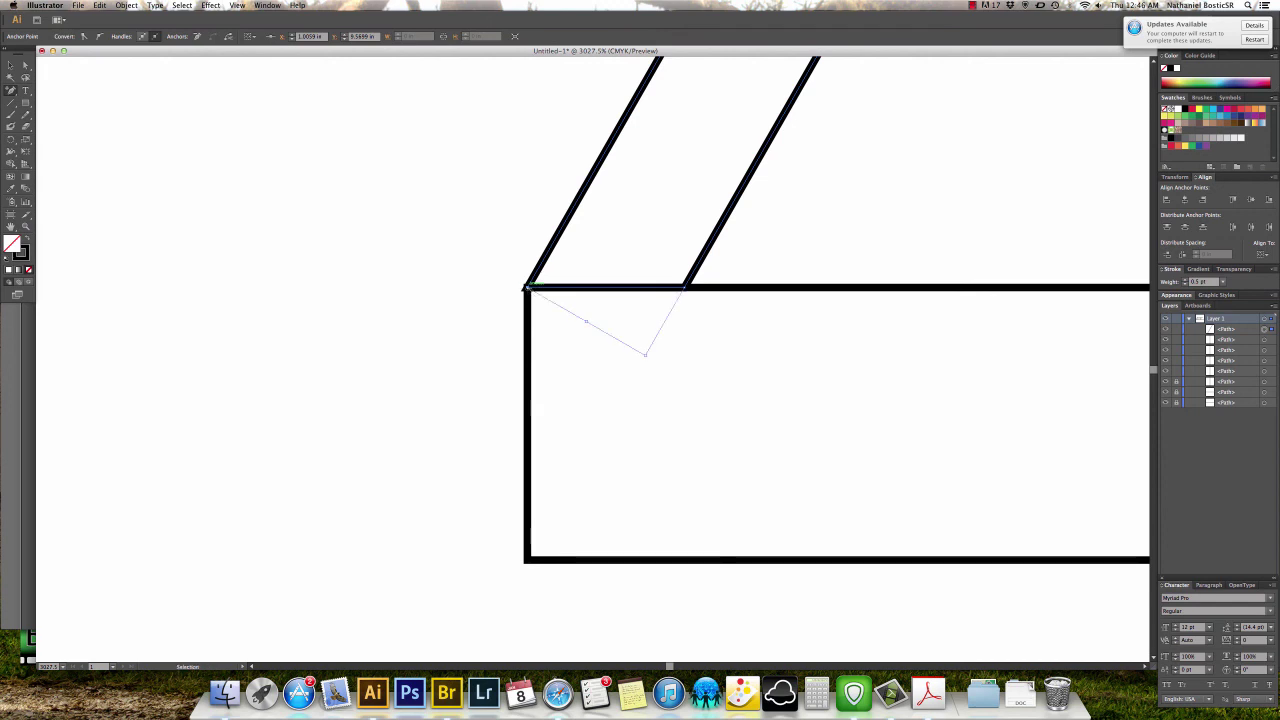
key(super+0)
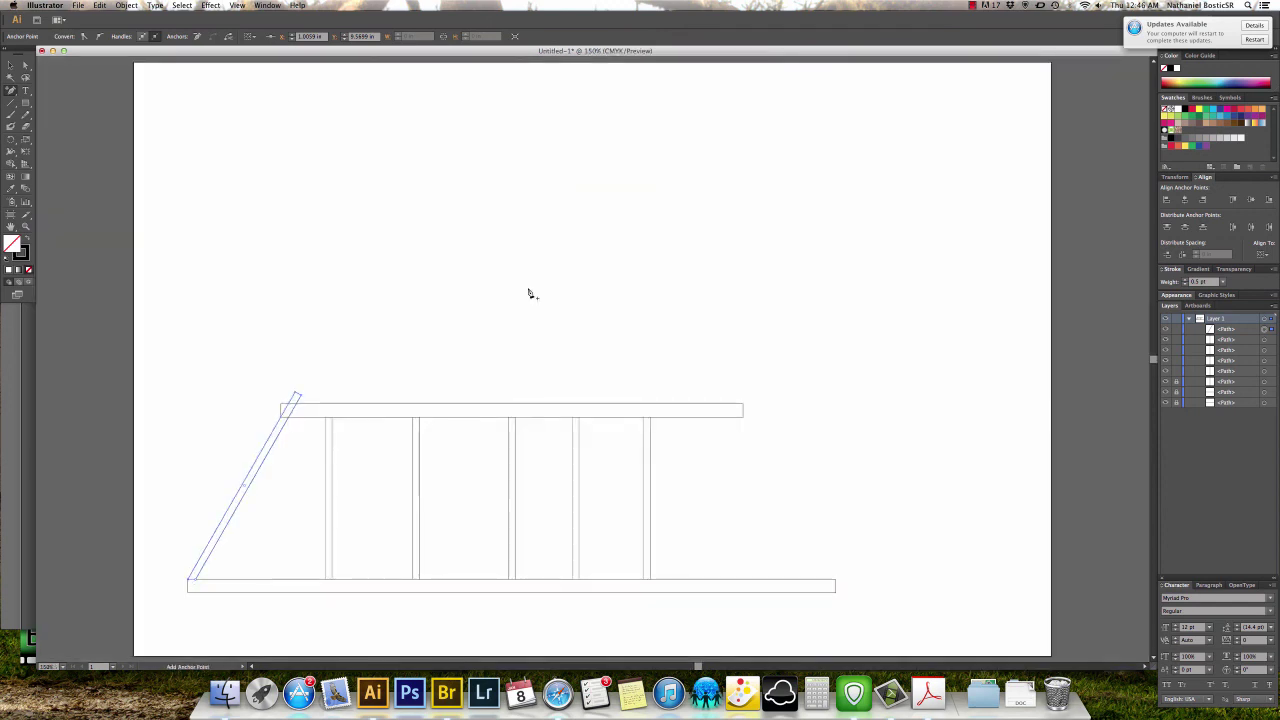
key(shift+equal)
click(521, 297)
click(714, 362)
click(10, 65)
click(208, 205)
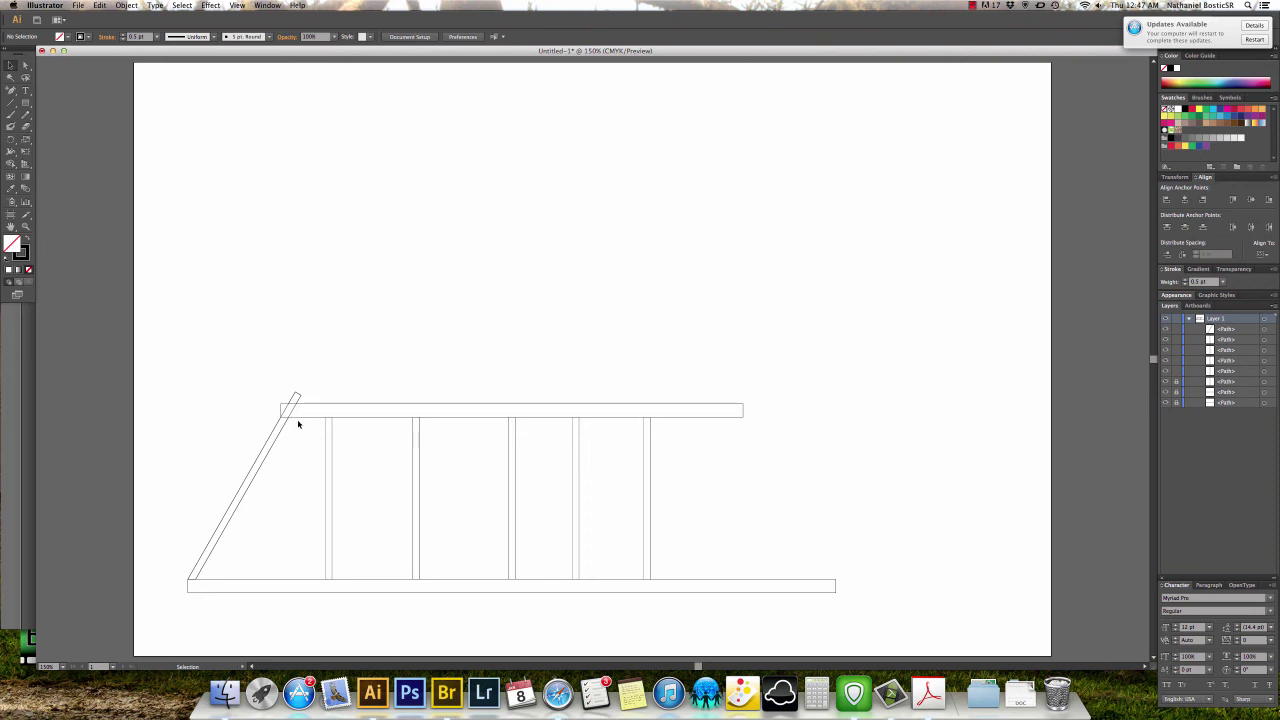
Add an anchor point to diagonal part B where its inner edge crosses bar D's bottom edge.
click(26, 226)
drag(266, 383, 320, 428)
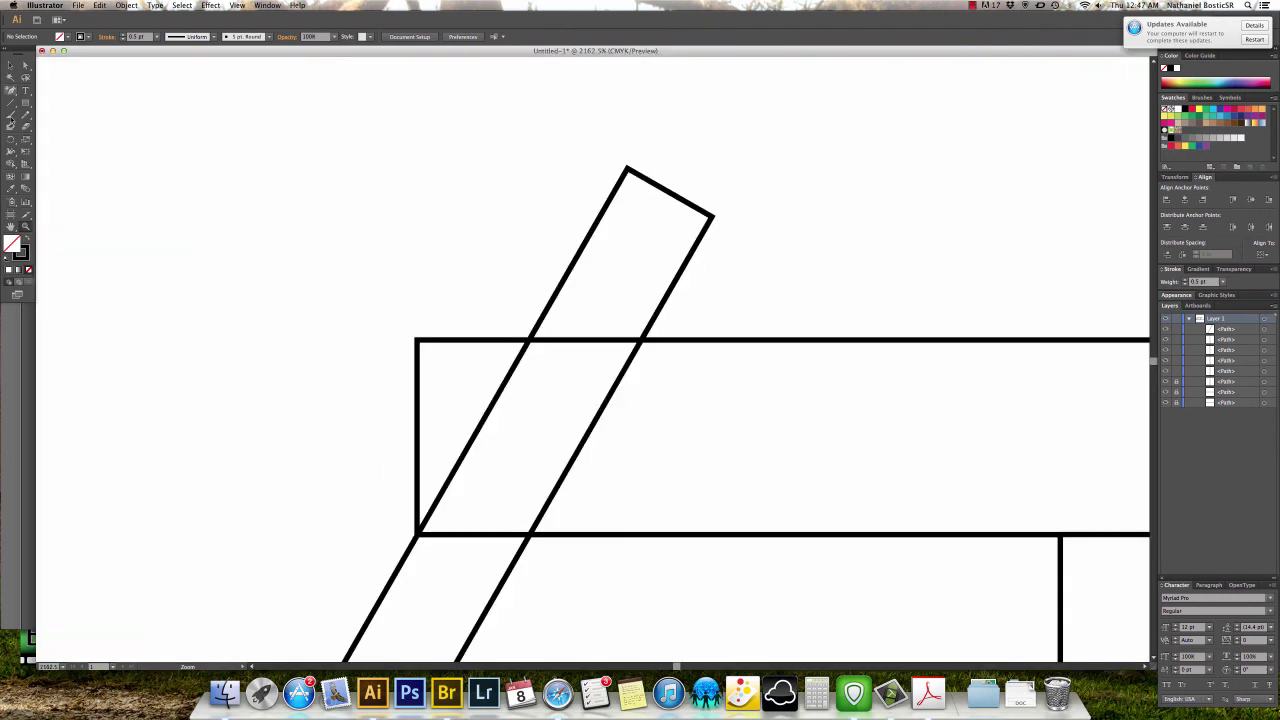
click(26, 66)
click(575, 250)
click(11, 92)
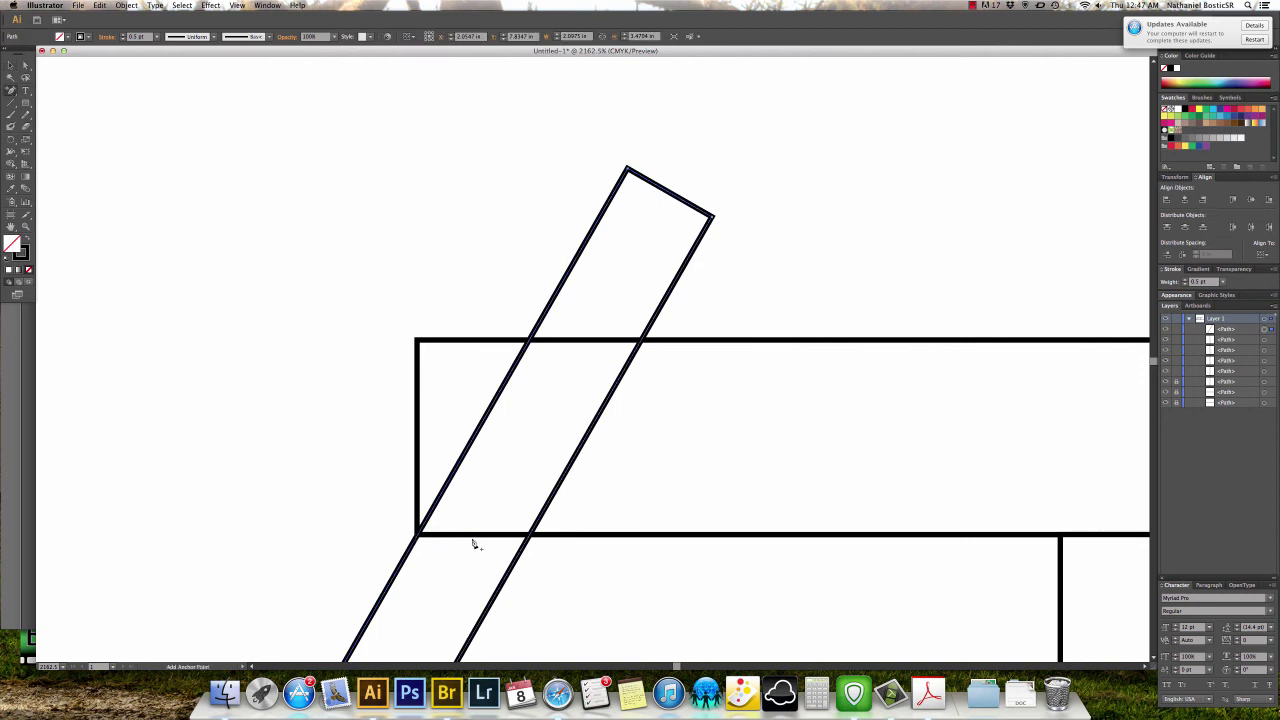
click(531, 538)
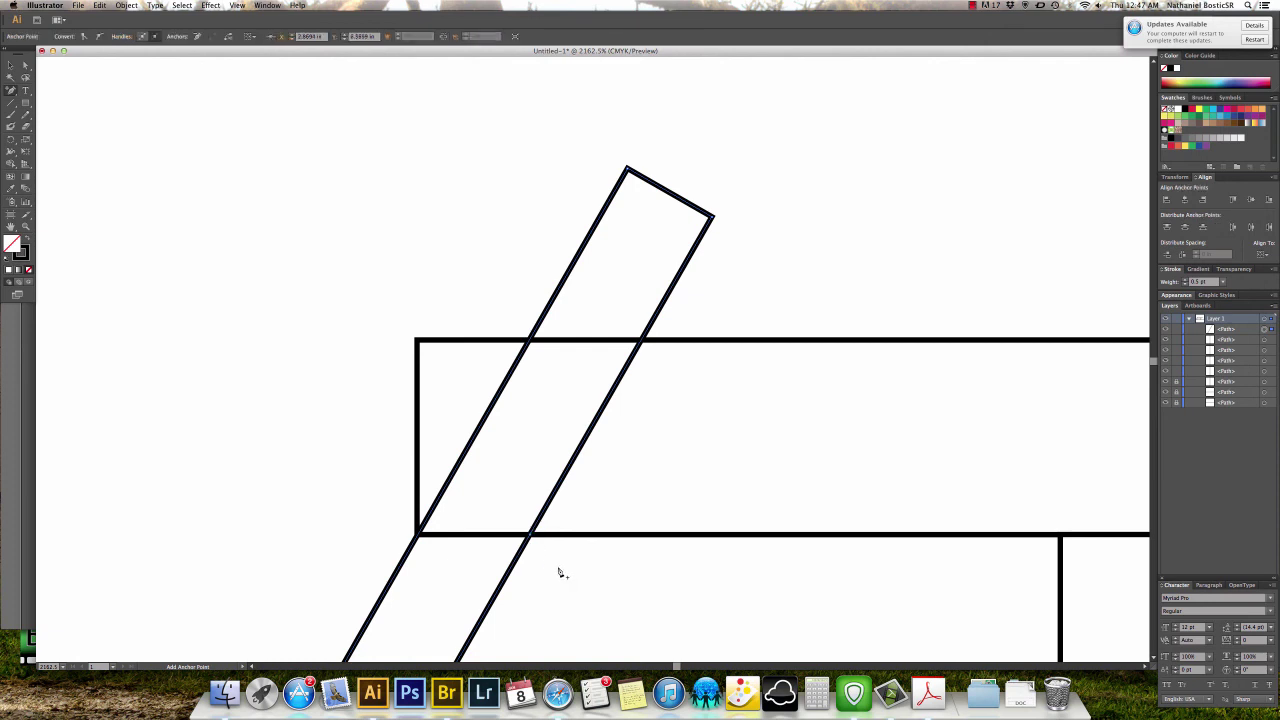
key(minus)
click(626, 168)
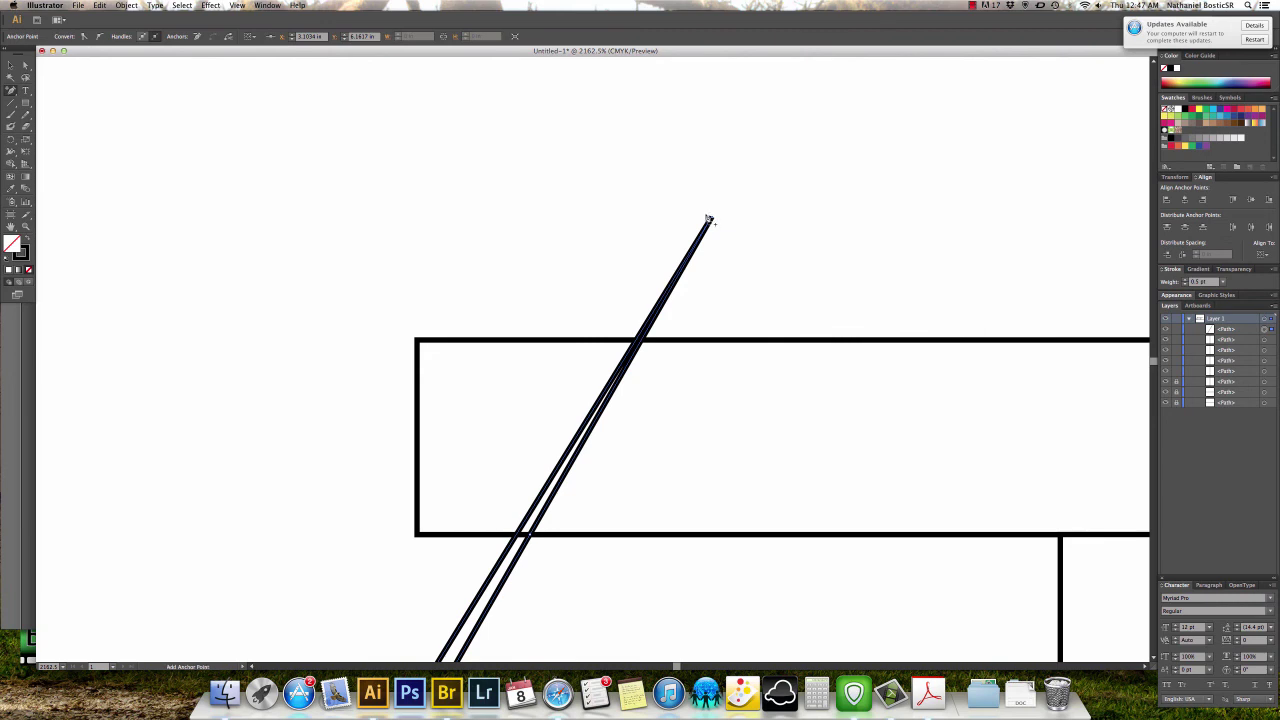
key(super+z)
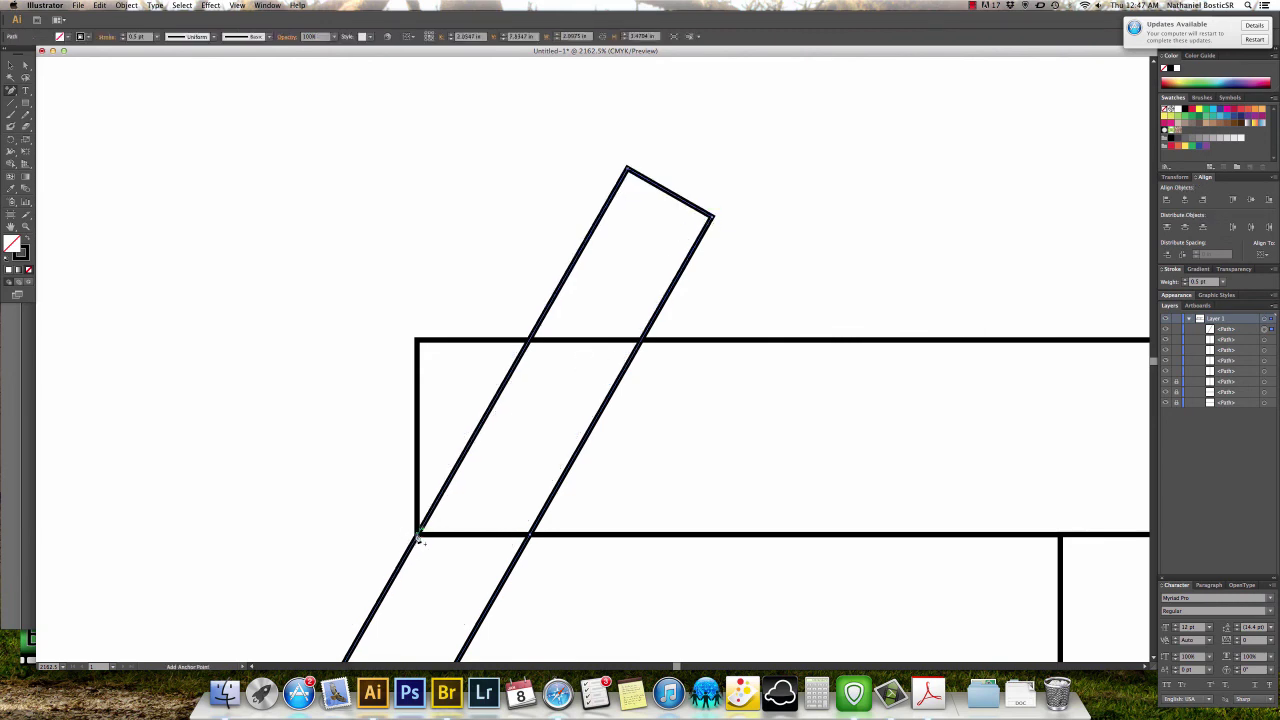
Add an anchor point to diagonal B at bar D's lower-left corner and delete the two corner points projecting above bar D.
click(420, 537)
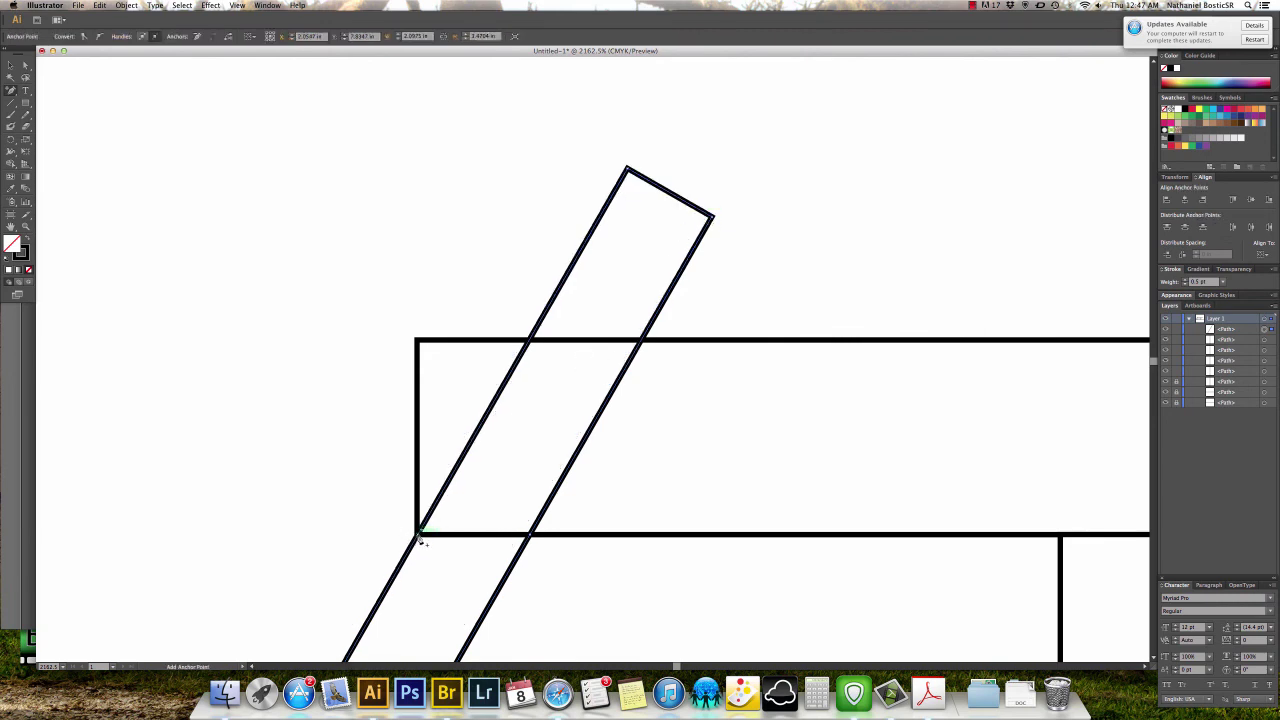
click(627, 170)
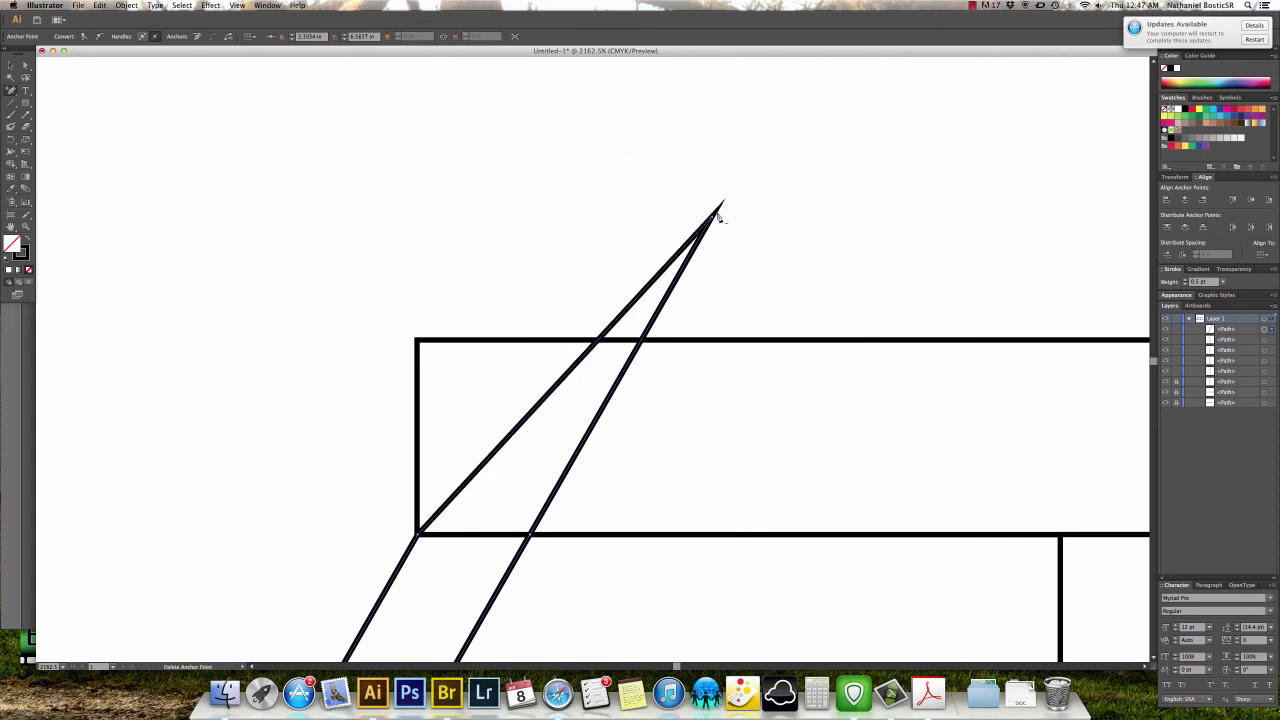
click(713, 216)
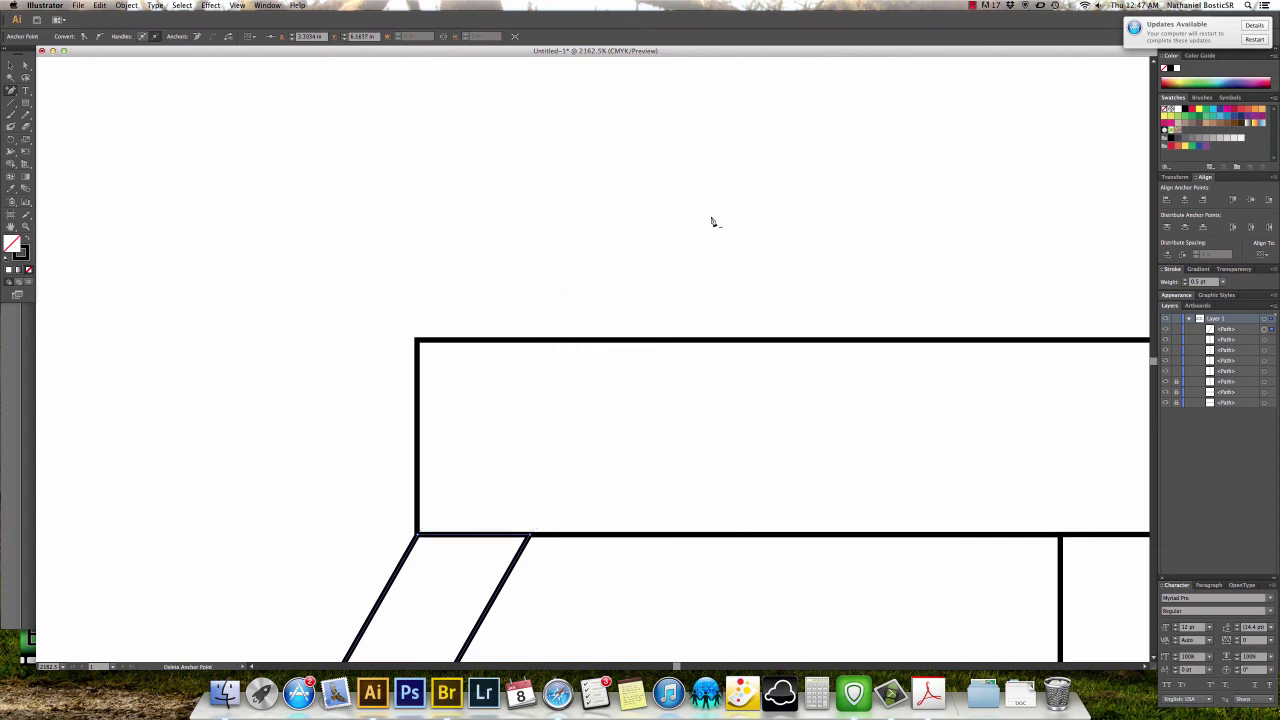
key(v)
click(596, 281)
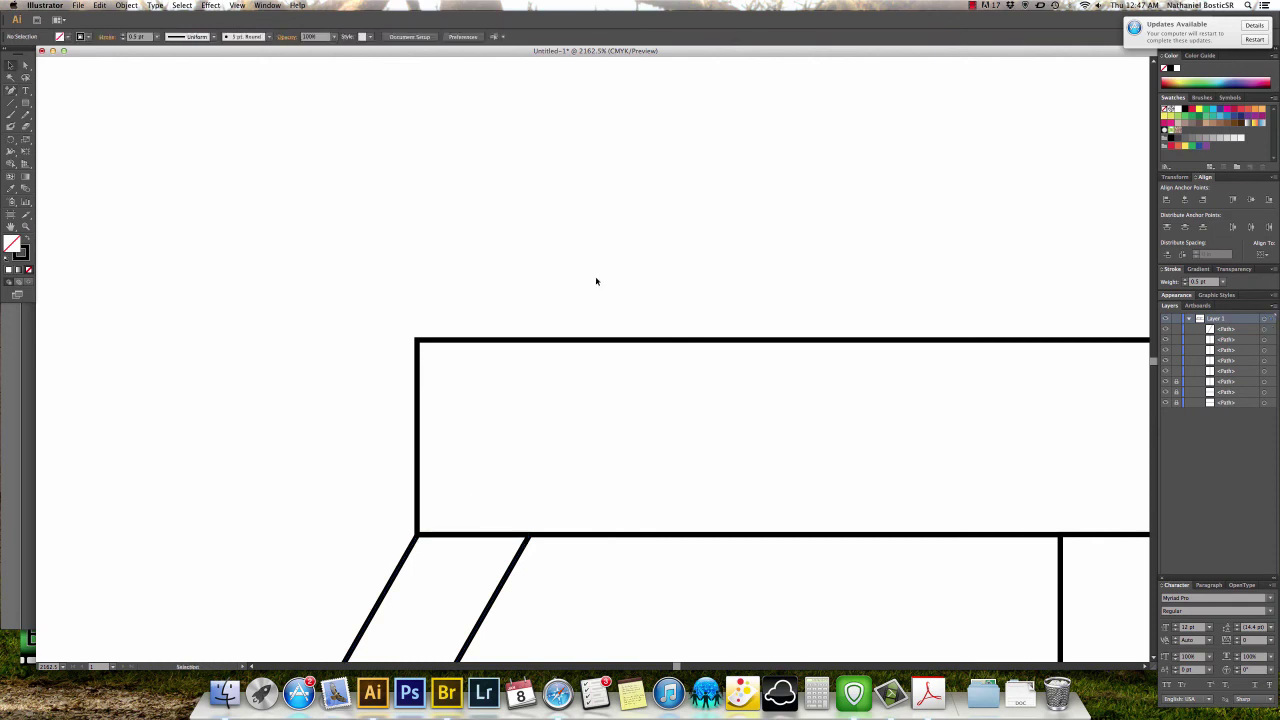
Check the first vertical's position in the bridge PDF and move the leftmost part E against diagonal B's upper end.
key(super+minus)
key(super+minus)
key(super+minus)
key(super+minus)
key(super+minus)
key(super+minus)
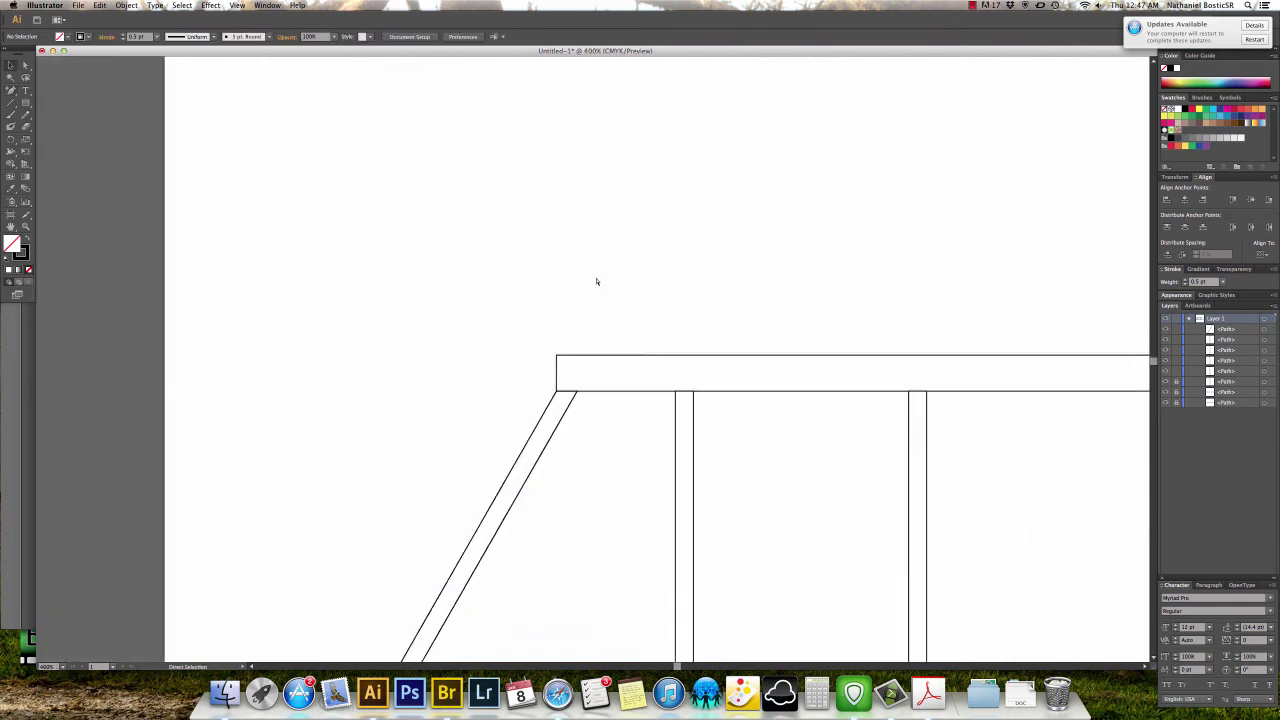
scroll(608, 329, down, 5)
scroll(608, 329, right, 5)
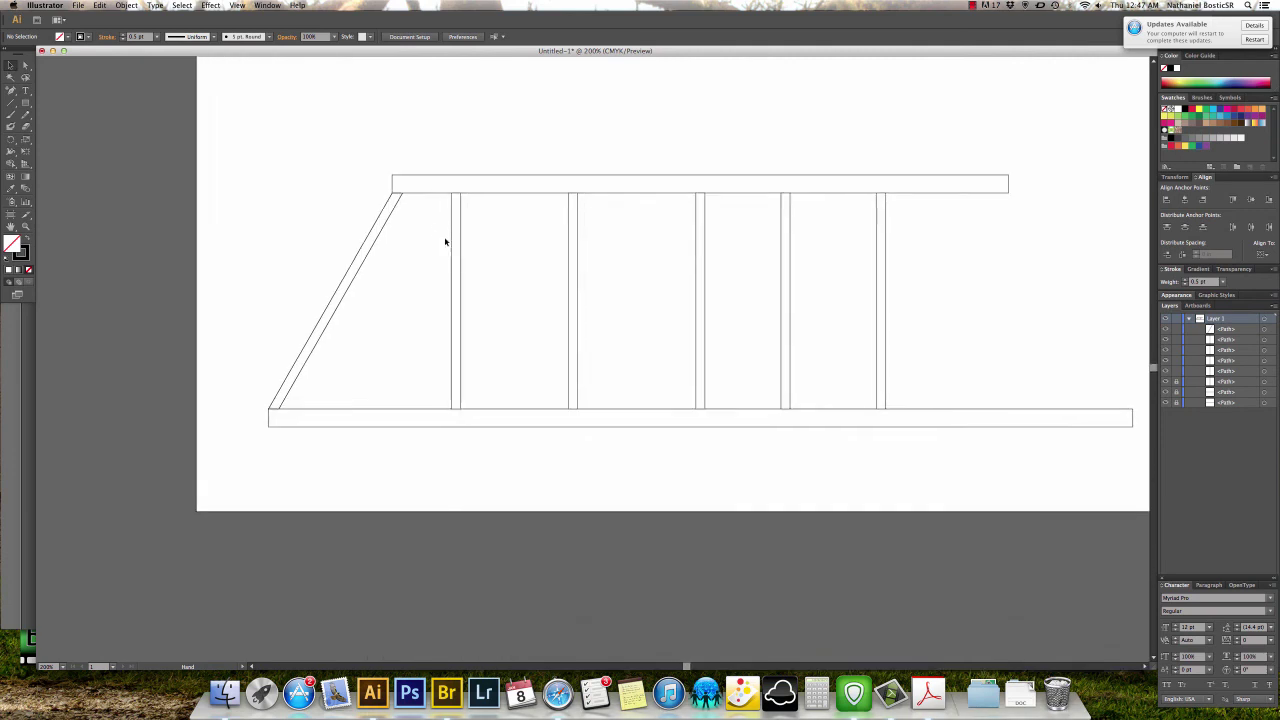
key(a)
key(super+Tab)
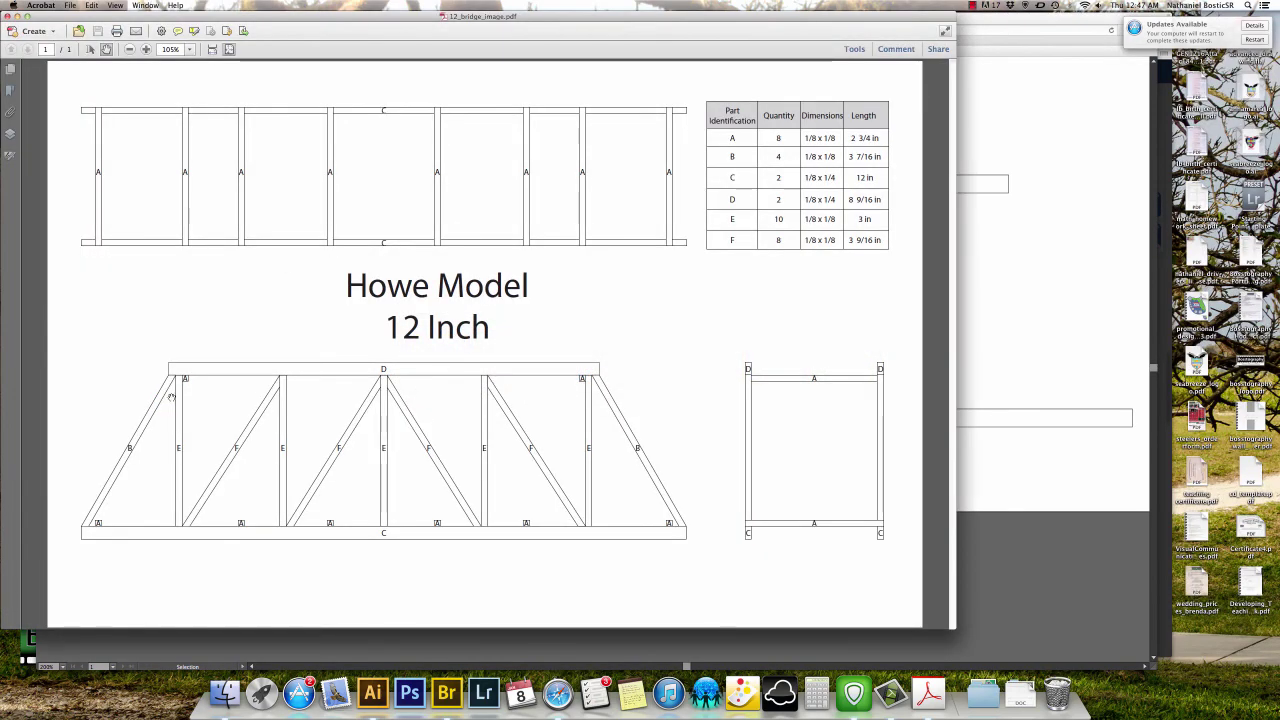
key(super+Tab)
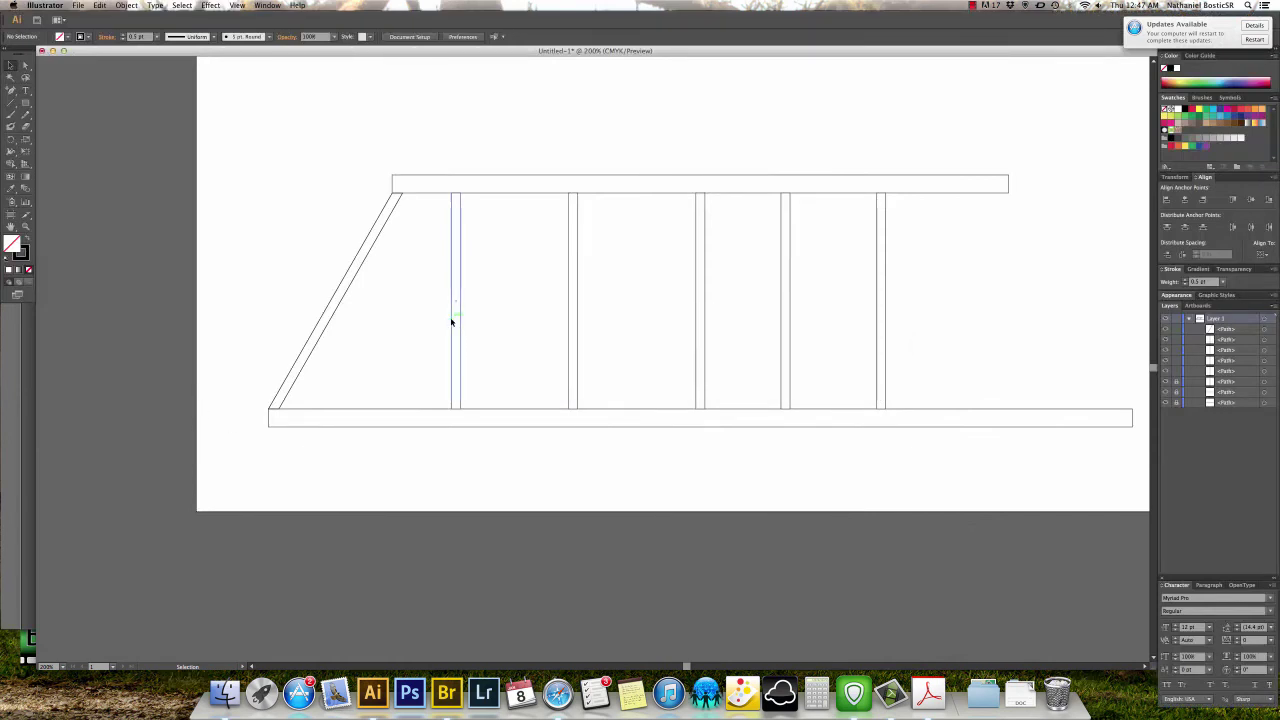
click(452, 320)
drag(452, 320, 405, 324)
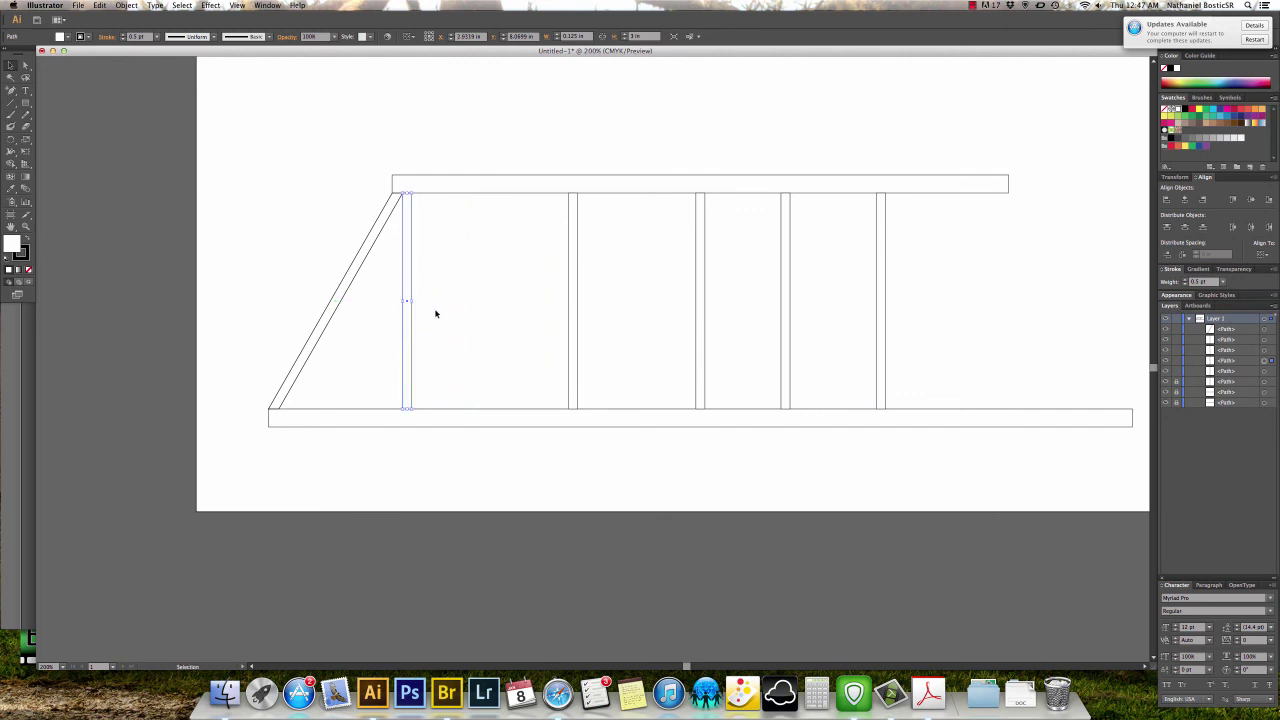
click(436, 313)
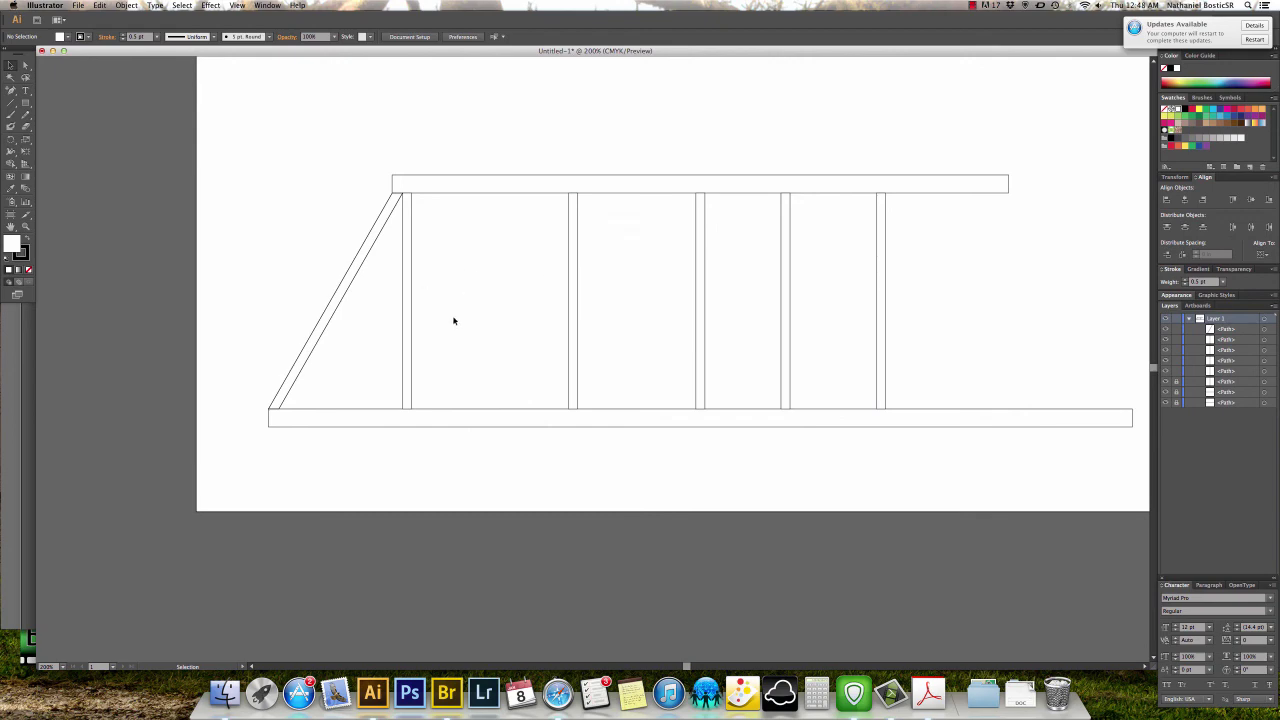
Check part F's dimensions in the bridge PDF and create a 0.125 in by 4 in rectangle, parked off the artboard's left edge.
key(a)
key(super+Tab)
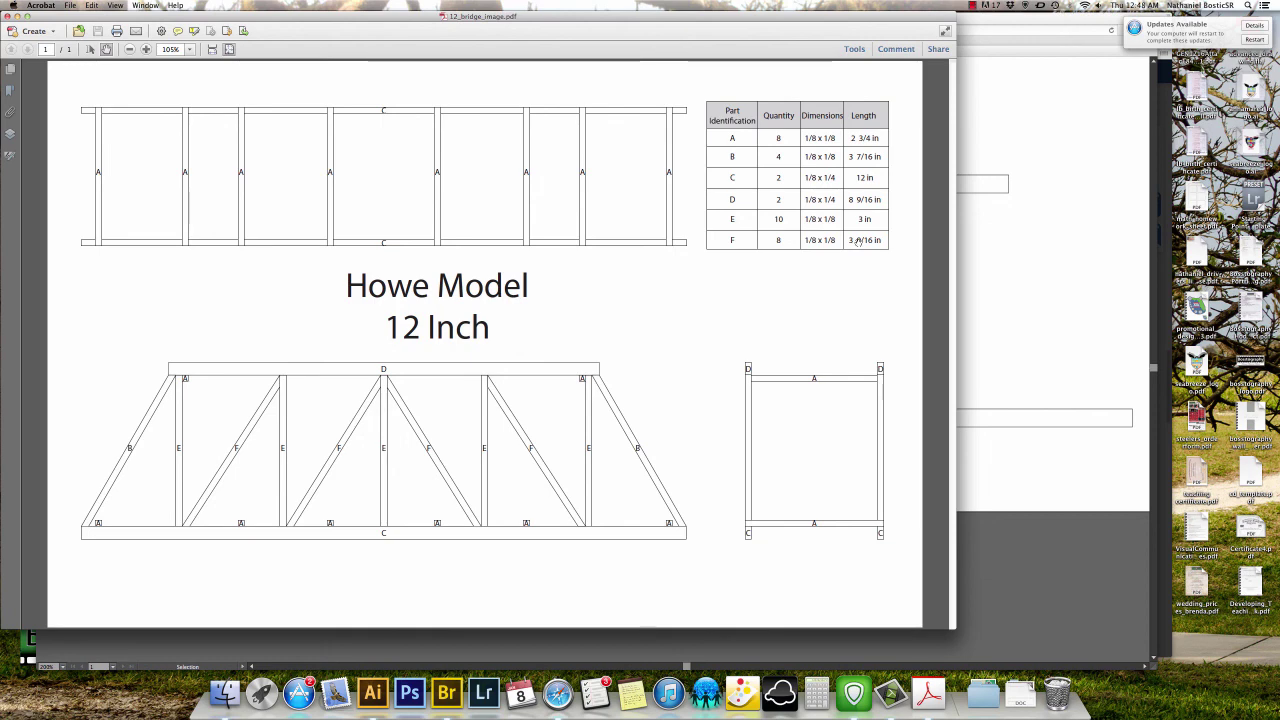
key(super+Tab)
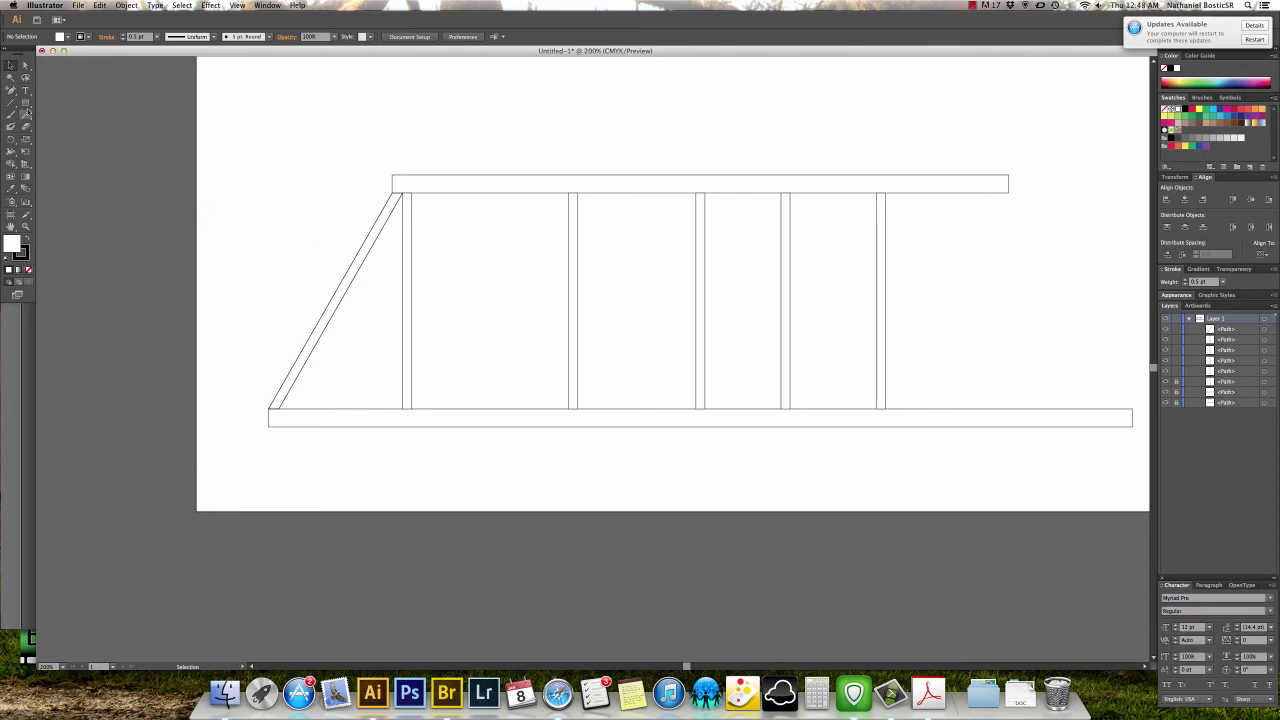
click(26, 103)
click(236, 176)
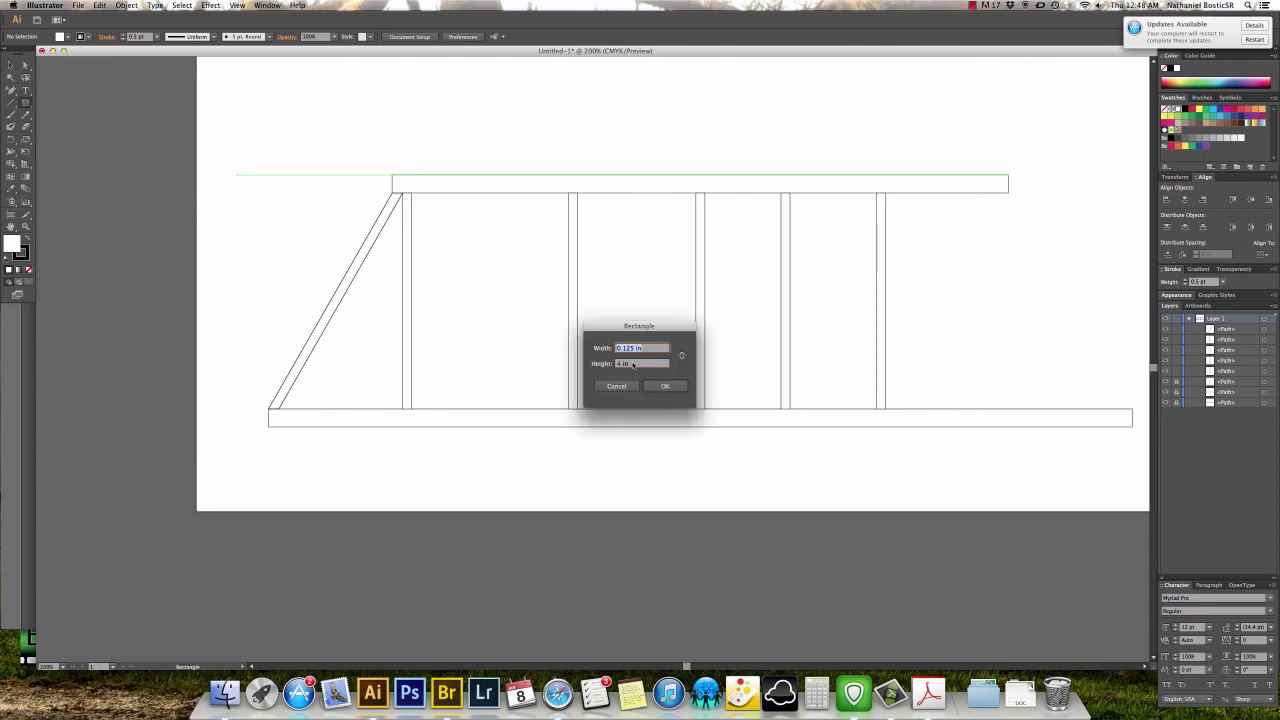
click(665, 386)
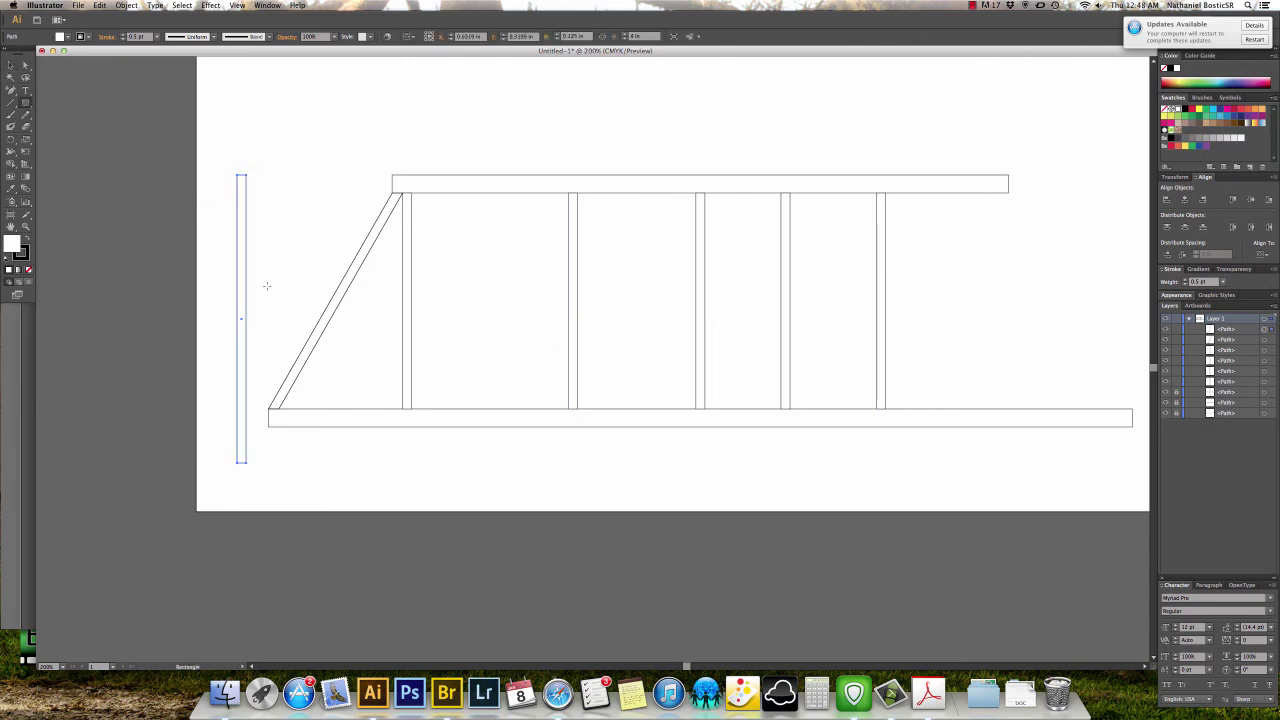
key(v)
drag(244, 285, 158, 281)
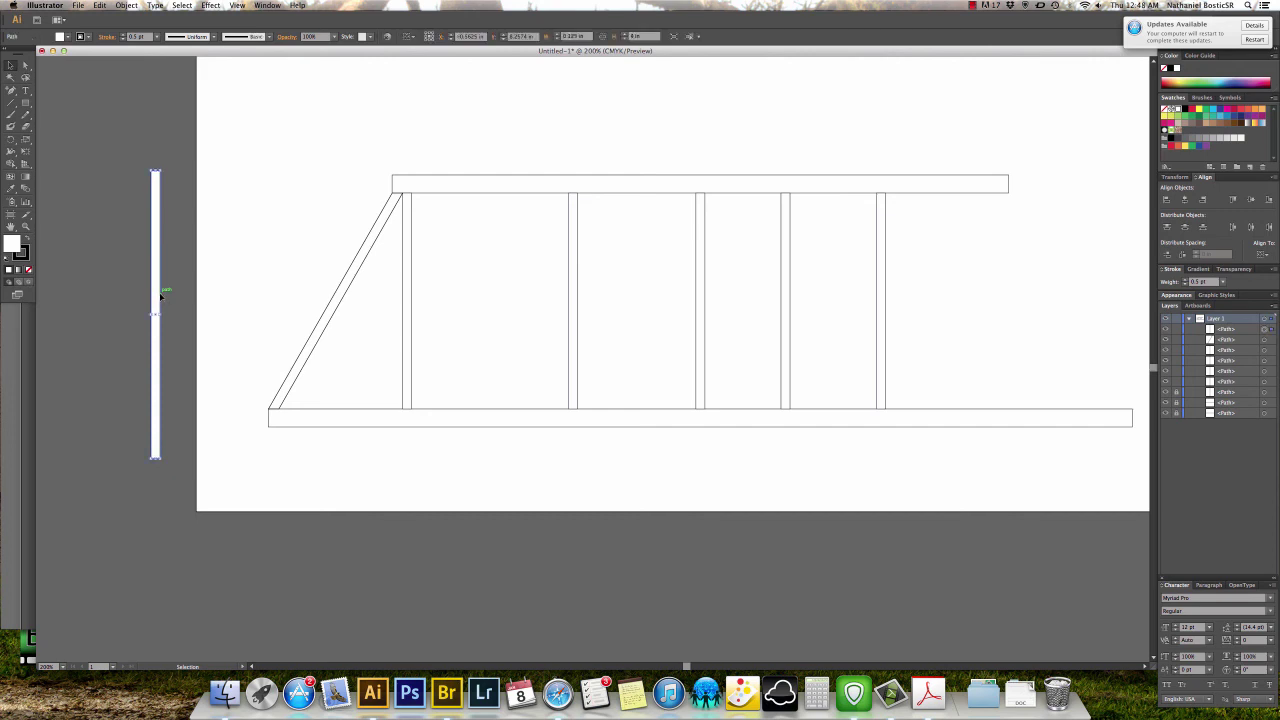
Place a copy of the 4 in rectangle on bar C, flush against the right edge of the first vertical E.
drag(159, 296, 435, 255)
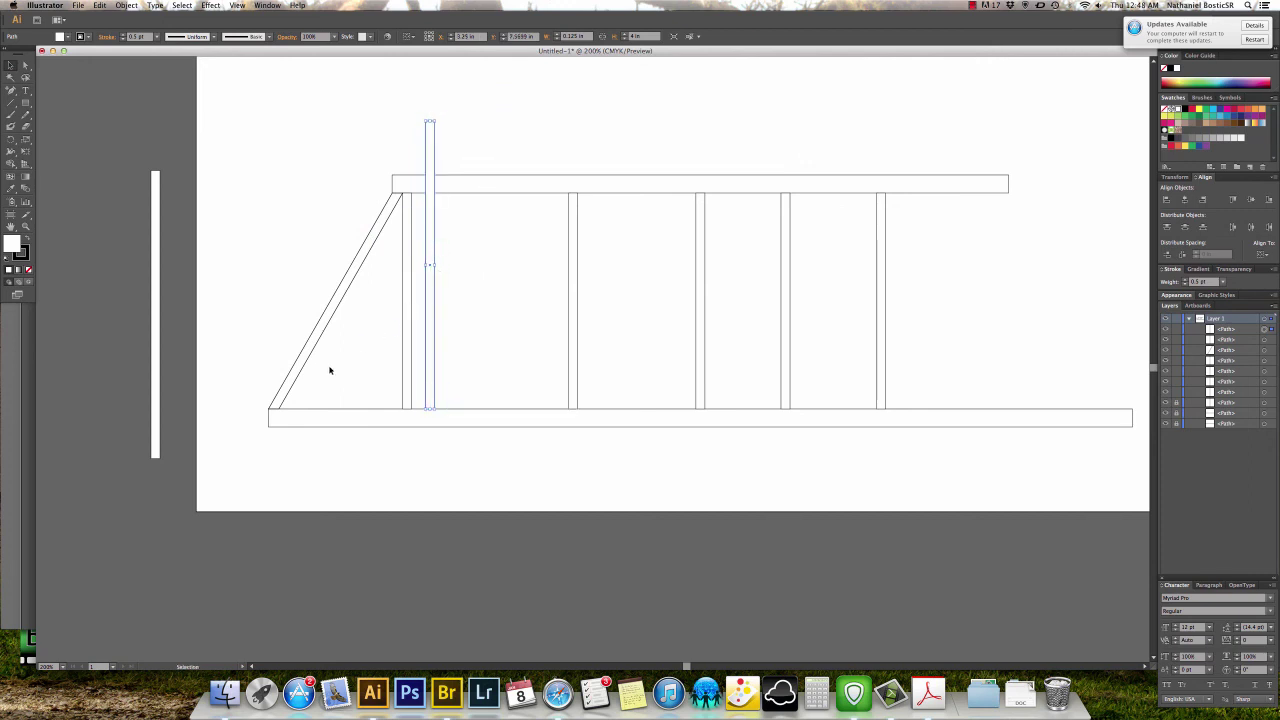
key(z)
drag(362, 366, 452, 432)
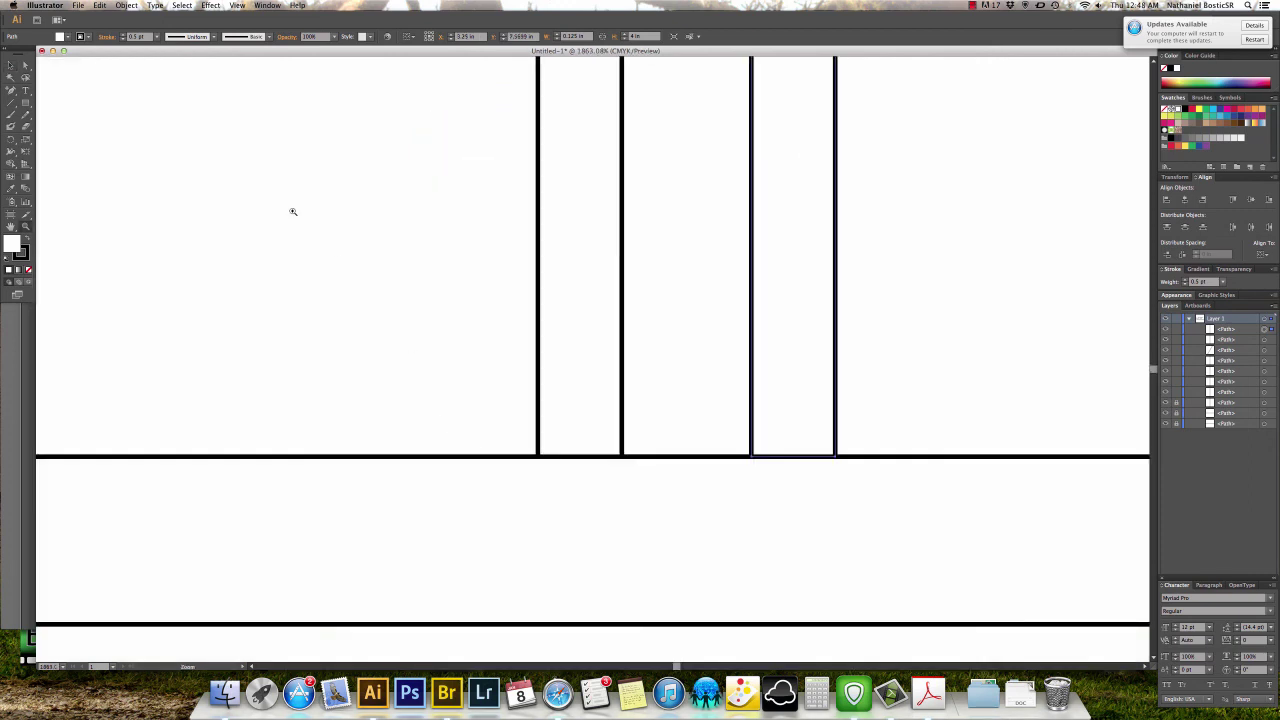
click(10, 65)
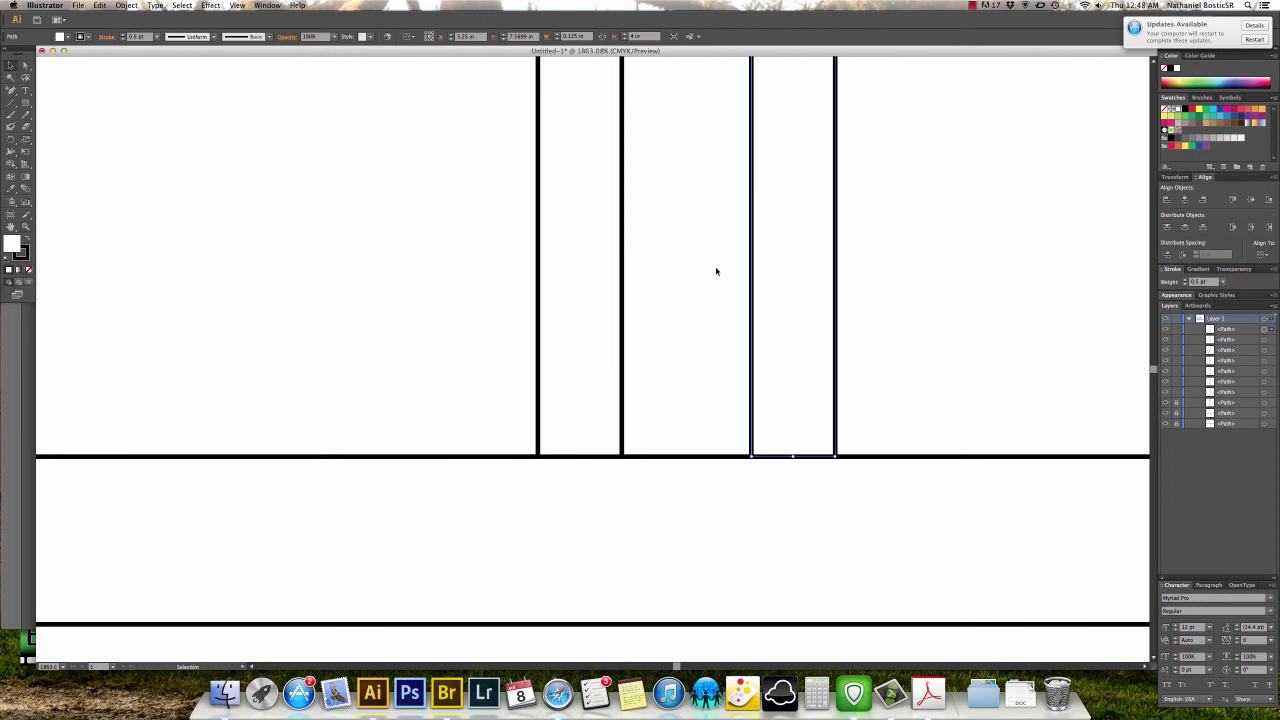
drag(752, 338, 622, 338)
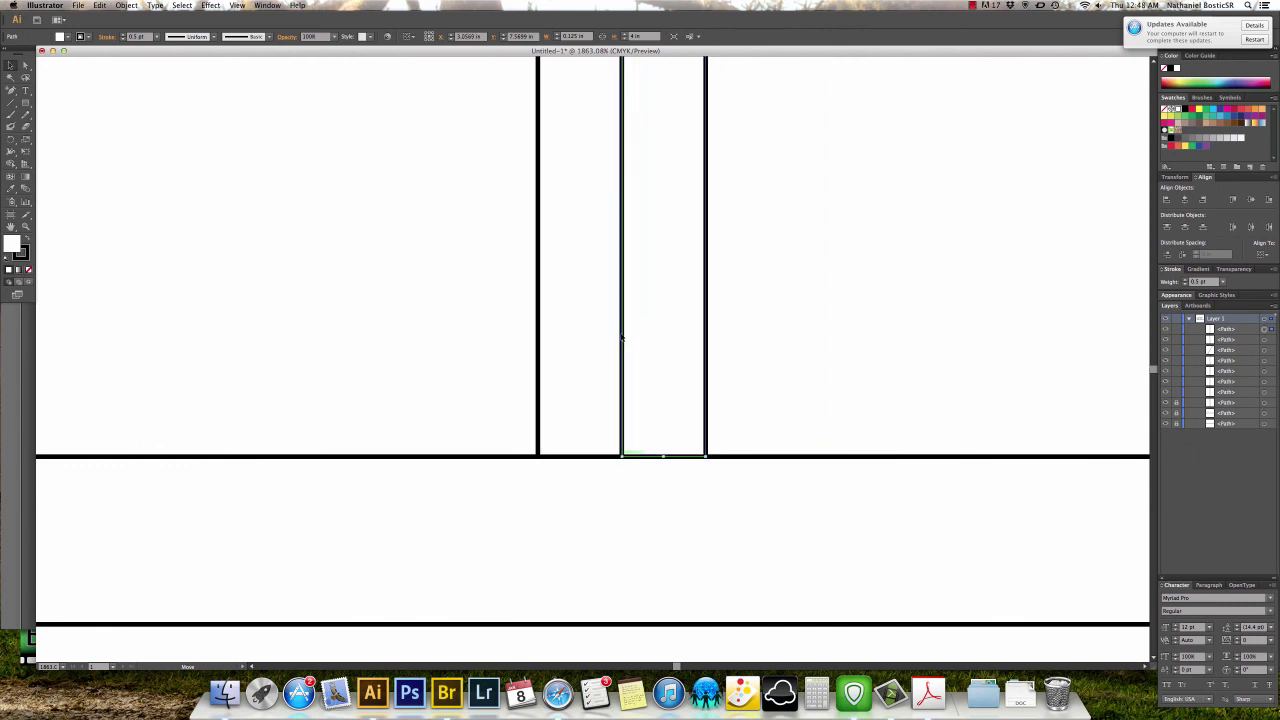
Rotate the diagonal F on bar C clockwise about its lower-left corner so its upper end leans away from the first vertical.
key(super+minus)
key(super+minus)
key(super+minus)
key(super+minus)
key(super+minus)
key(super+minus)
key(super+minus)
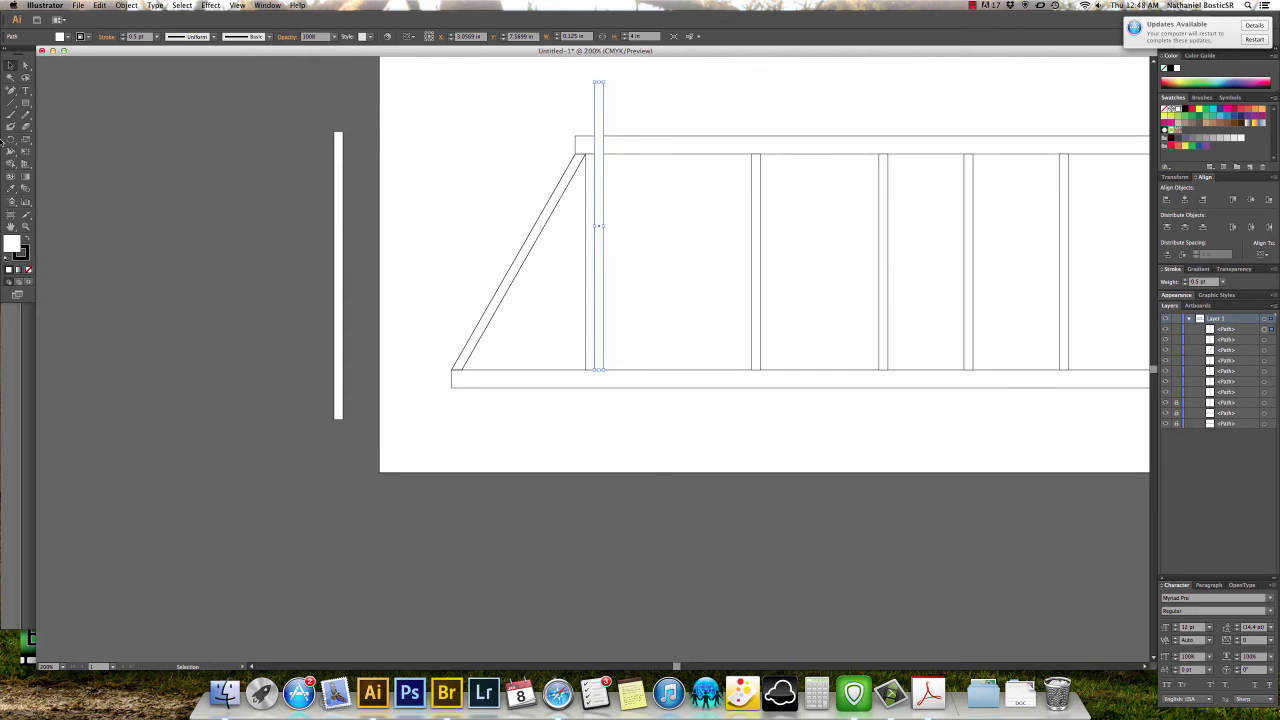
click(10, 139)
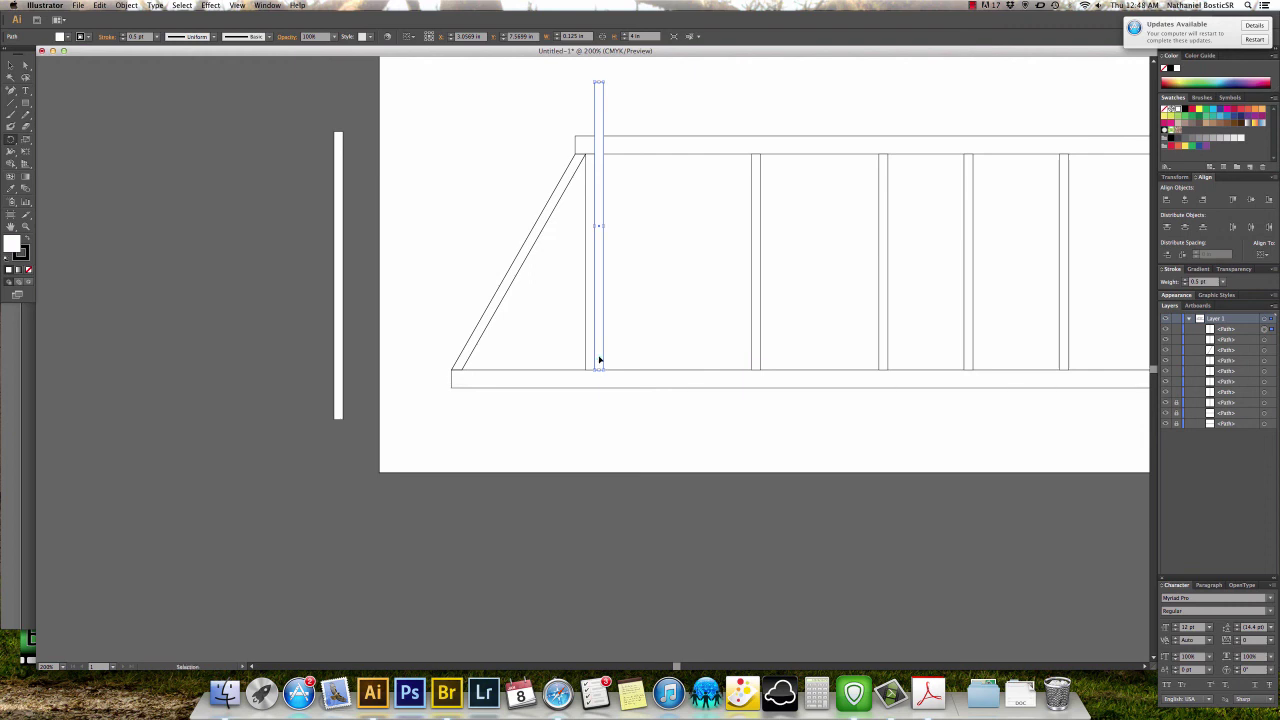
scroll(599, 360, up, 6)
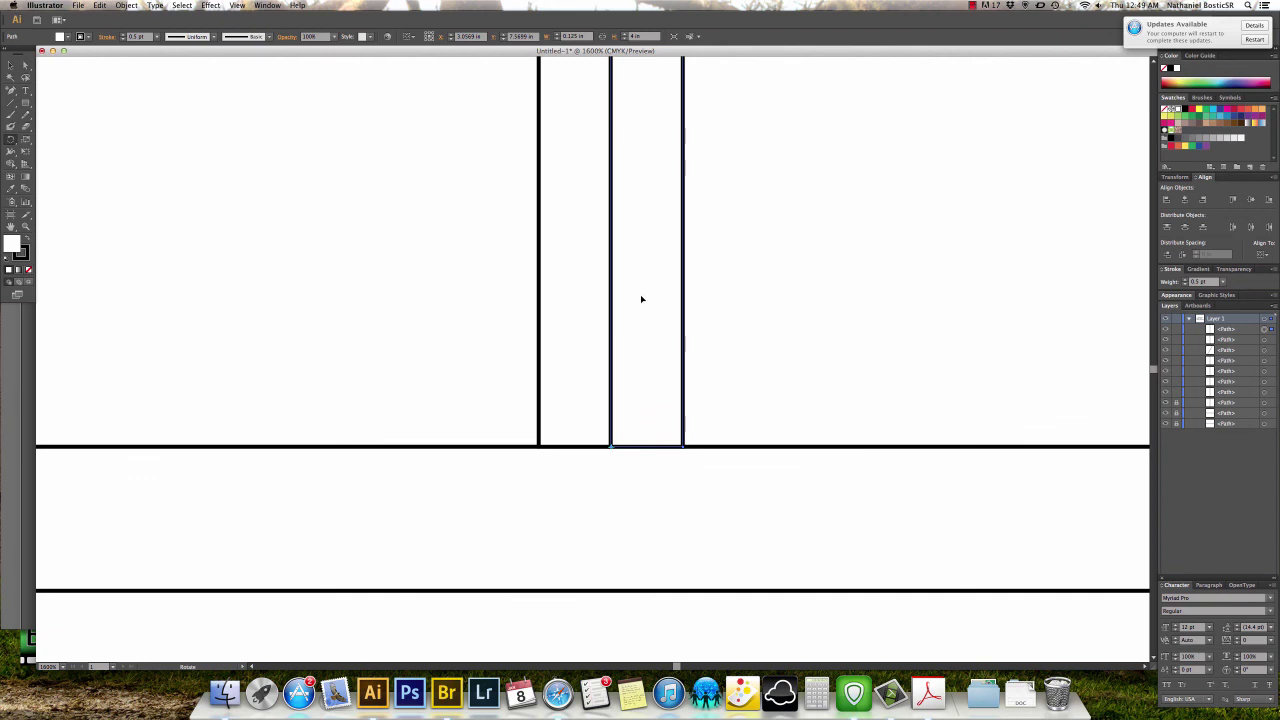
key(v)
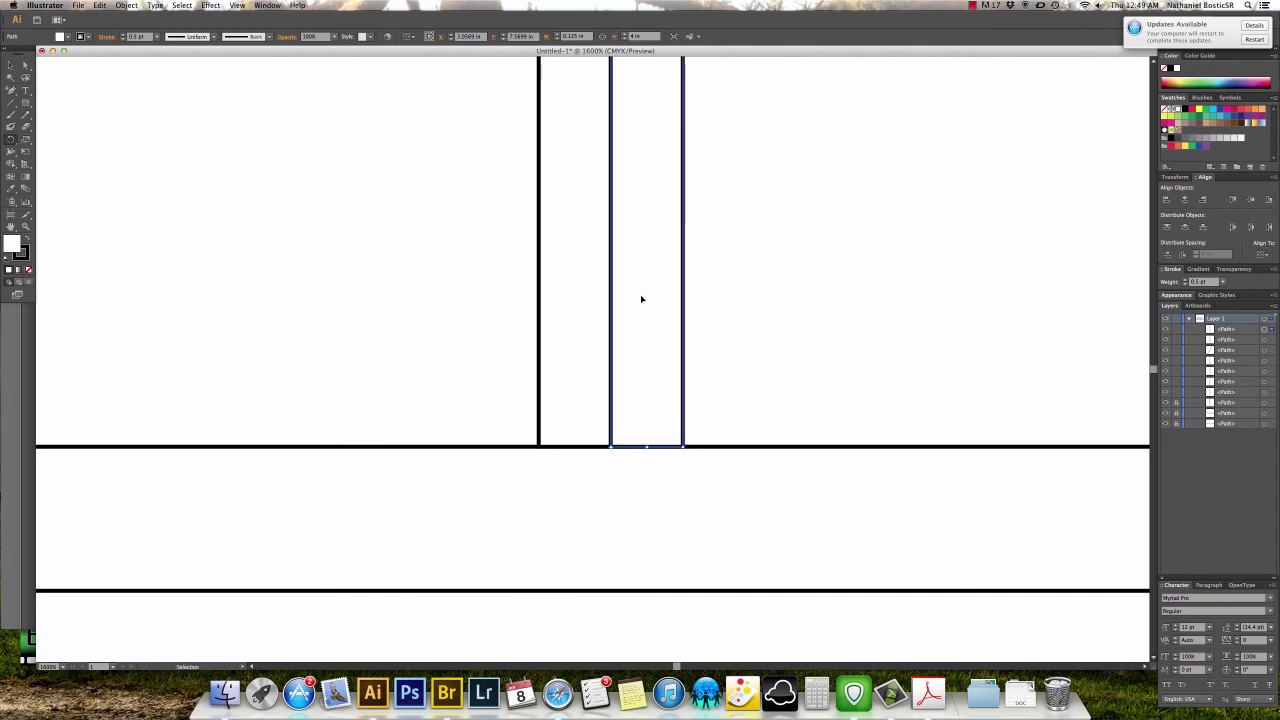
key(super+minus)
key(super+minus)
key(super+minus)
key(super+minus)
key(super+minus)
key(super+minus)
key(super+minus)
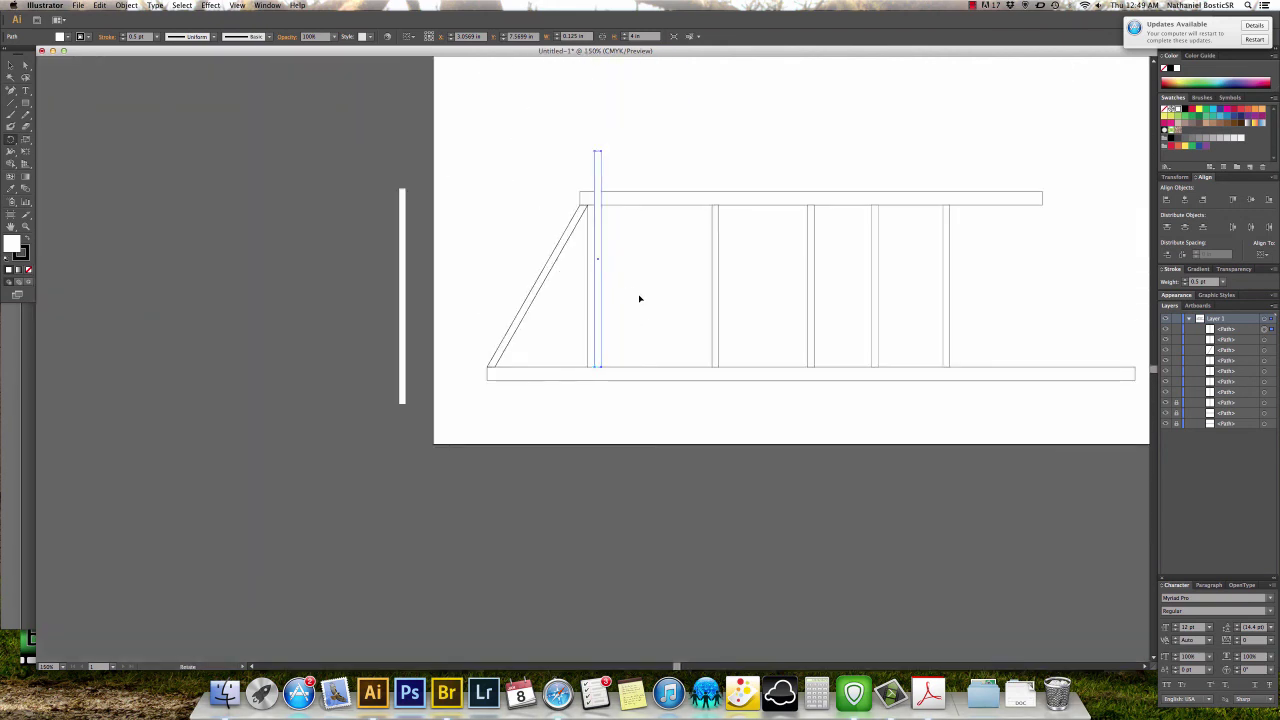
drag(618, 261, 656, 280)
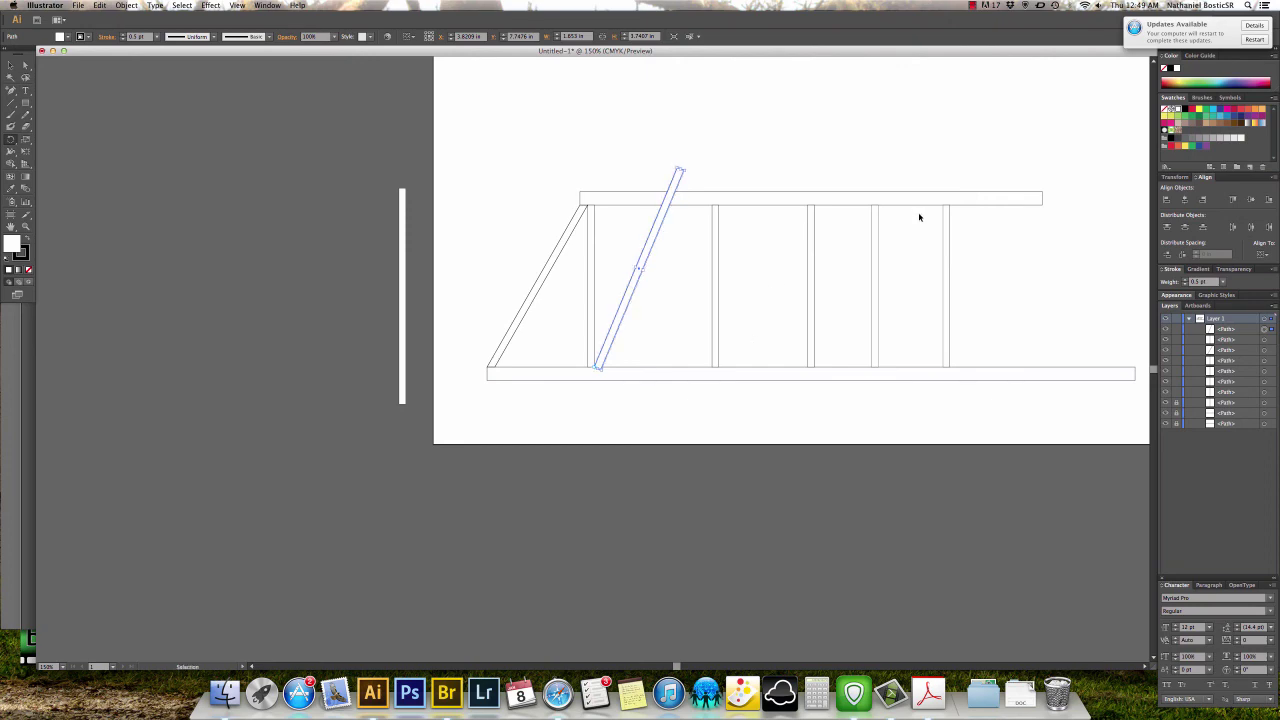
Check how the verticals E are spaced between diagonals F in the bridge PDF.
key(super+Tab)
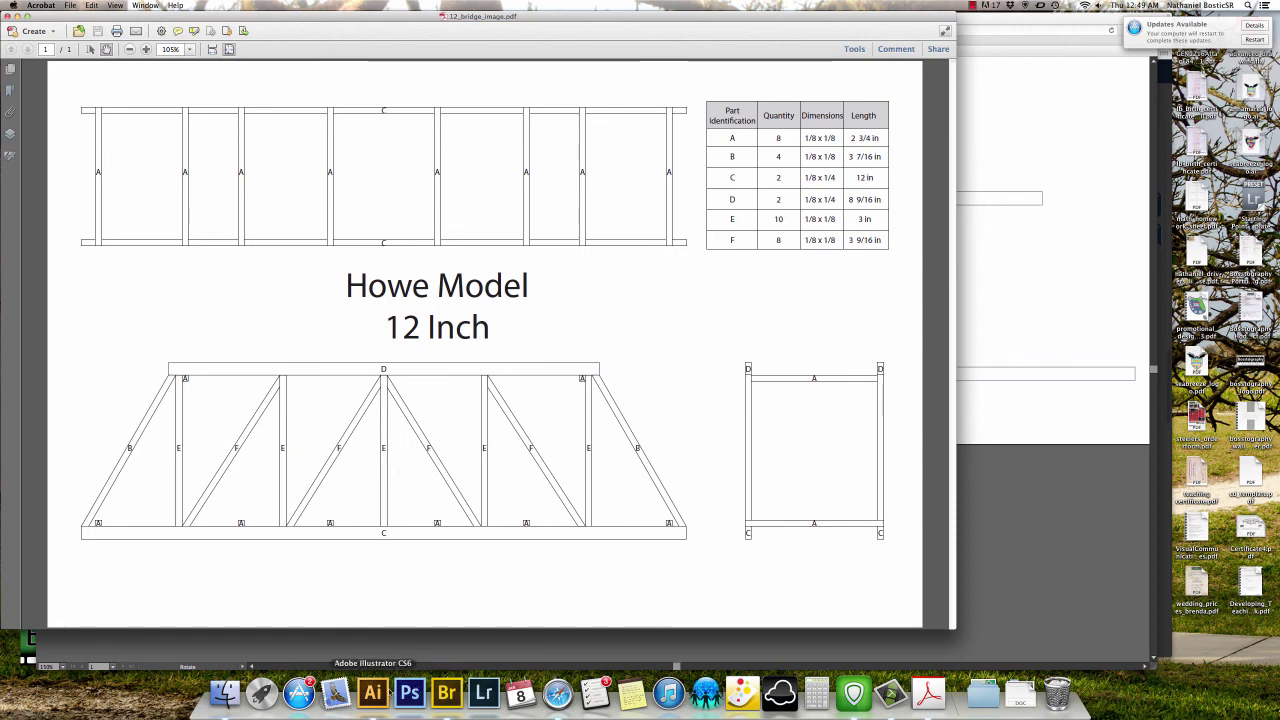
key(super+Tab)
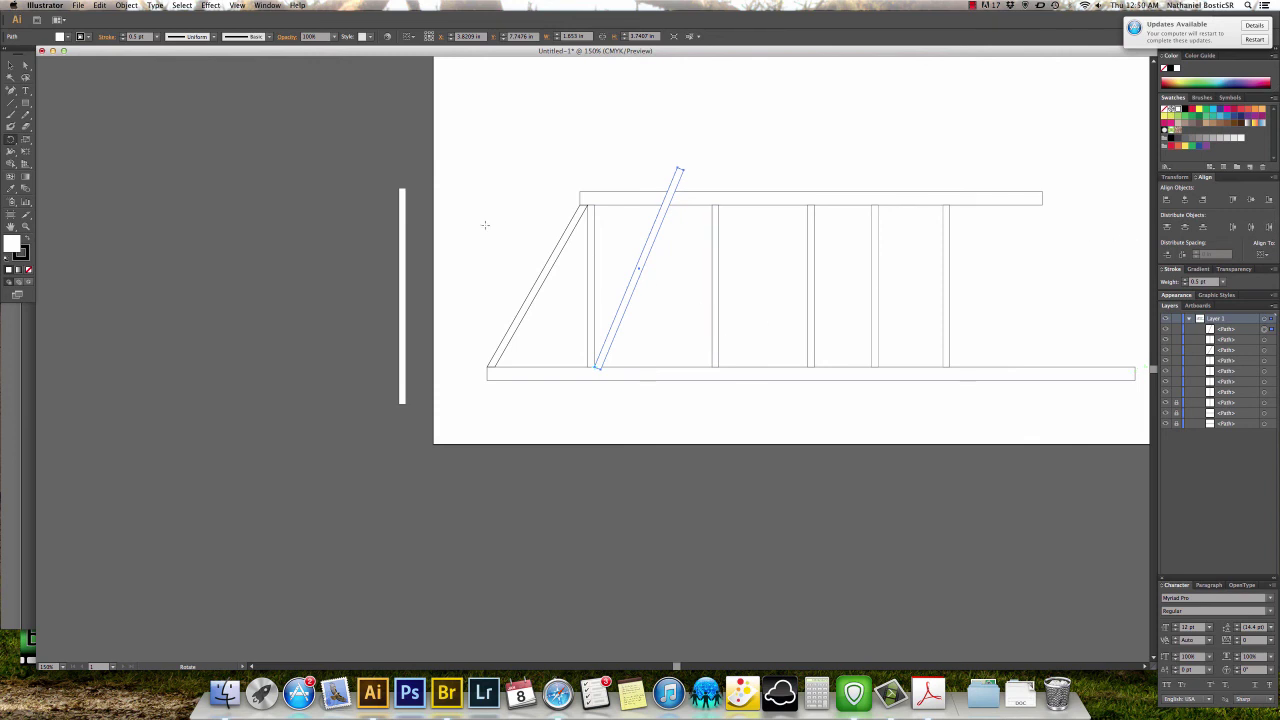
click(590, 290)
shift+click(716, 308)
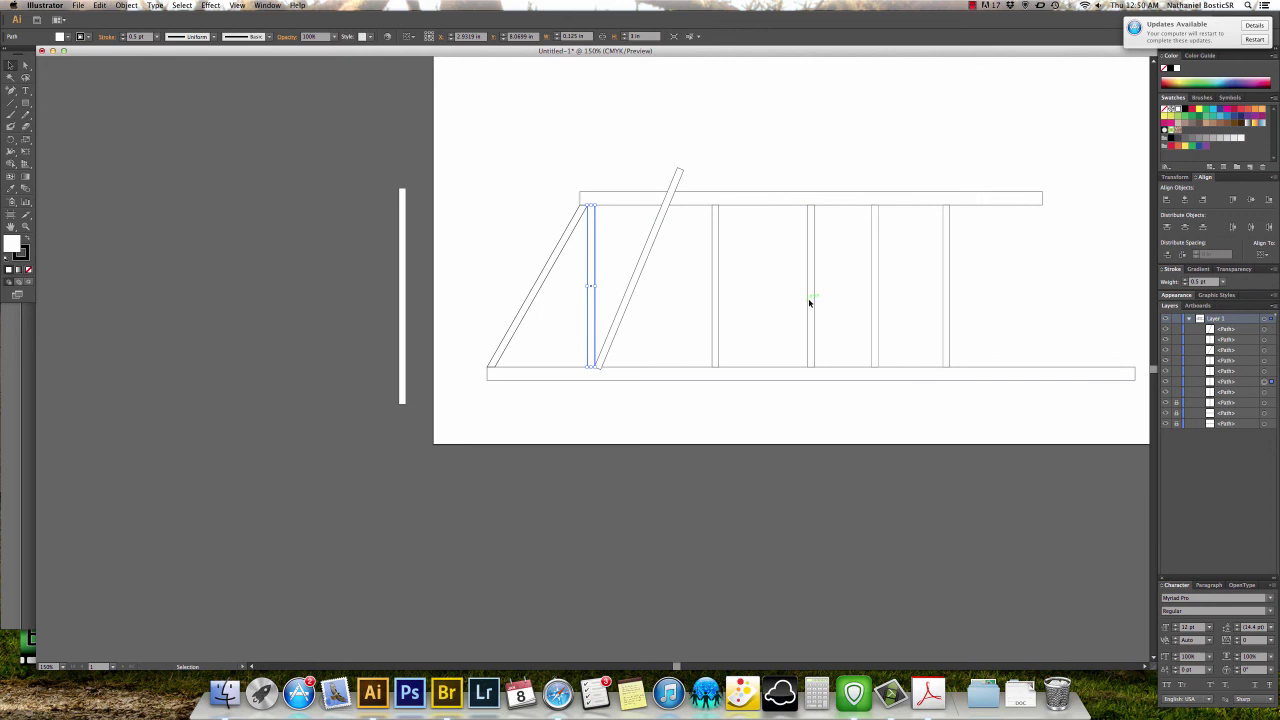
click(823, 326)
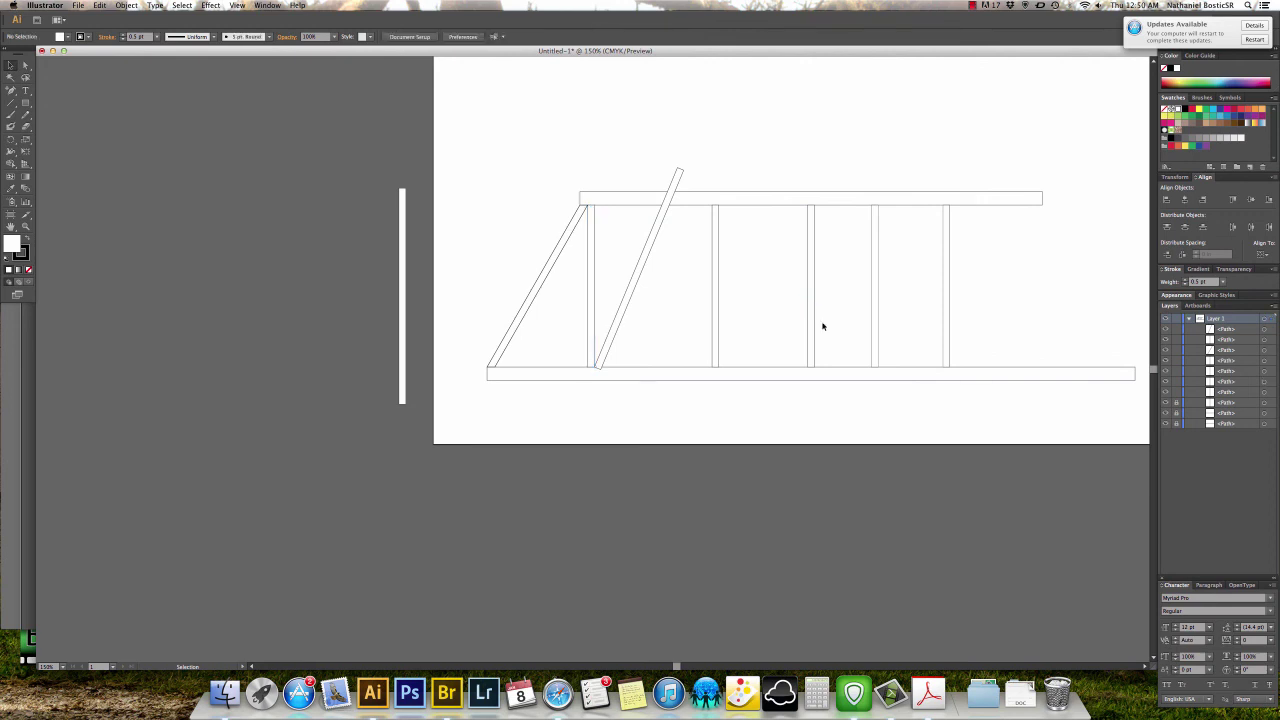
Toggle the middle vertical E's path off and on in the layer list to identify it.
click(1165, 406)
click(1165, 406)
click(1166, 406)
click(1166, 406)
click(1166, 406)
click(1166, 406)
click(1165, 406)
click(1166, 406)
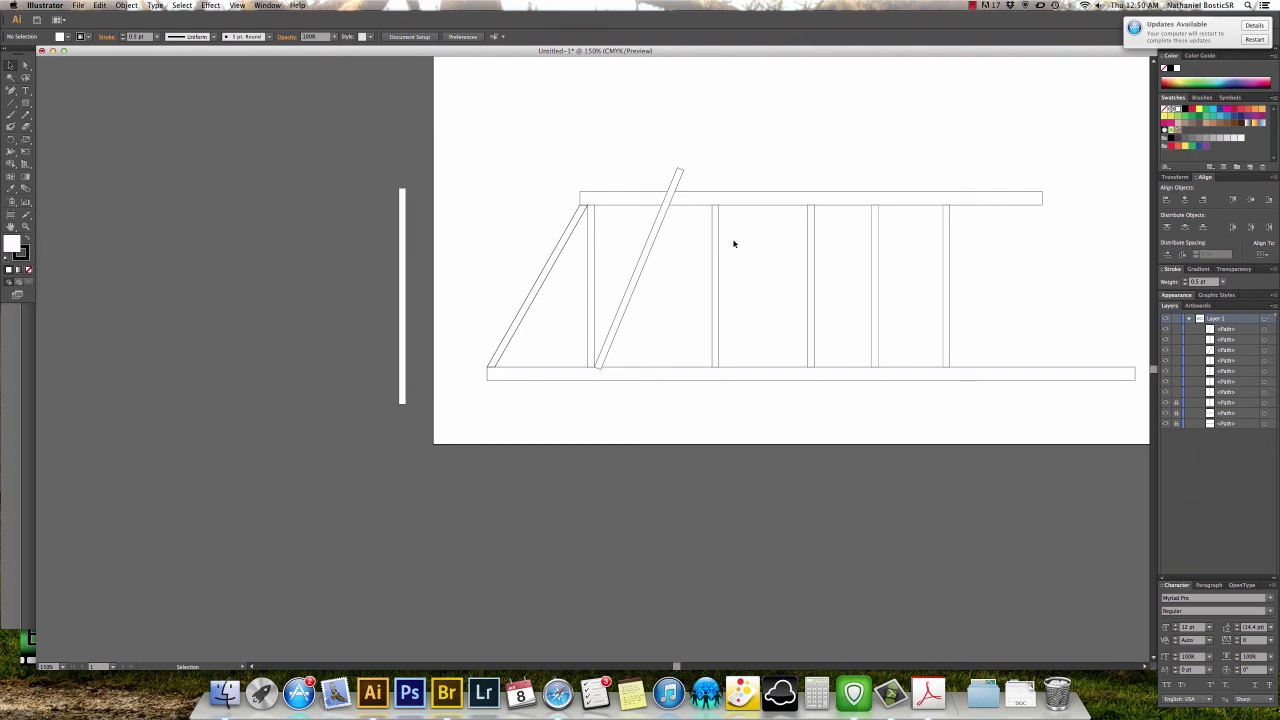
click(1166, 405)
click(1166, 405)
Distribute the three leftmost verticals E evenly by their horizontal centers and lock their paths.
click(812, 324)
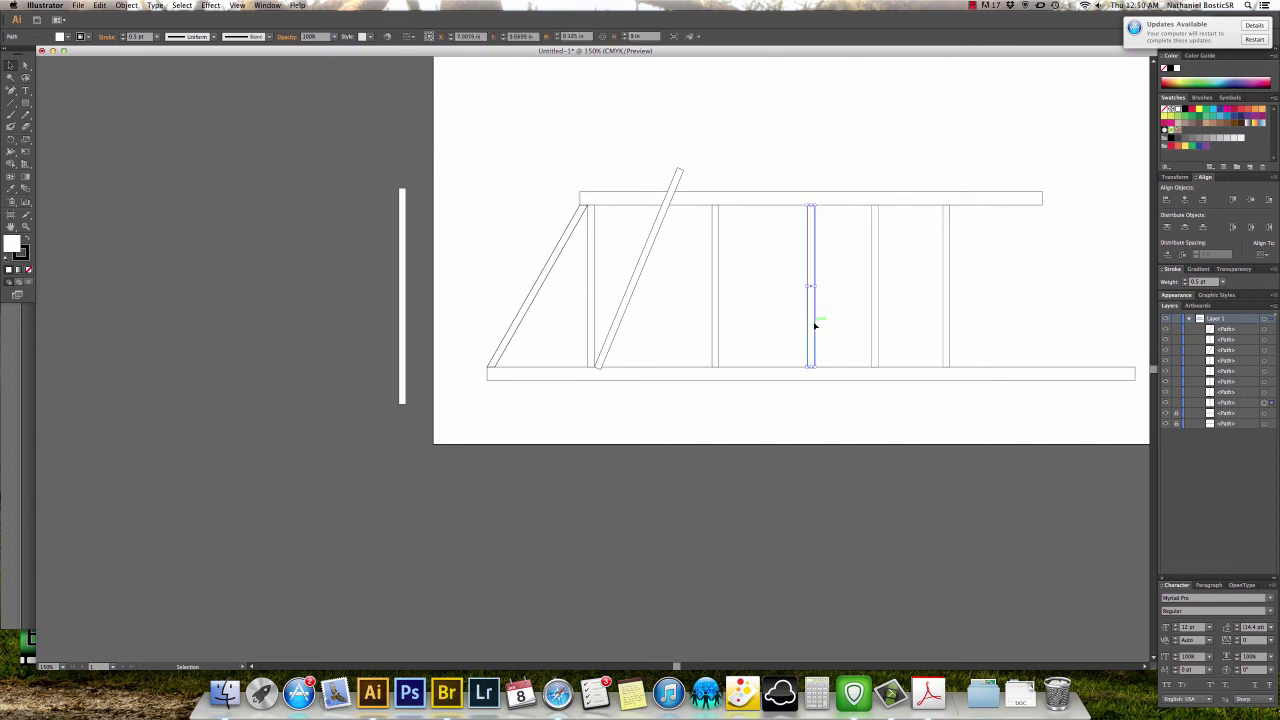
shift+click(715, 321)
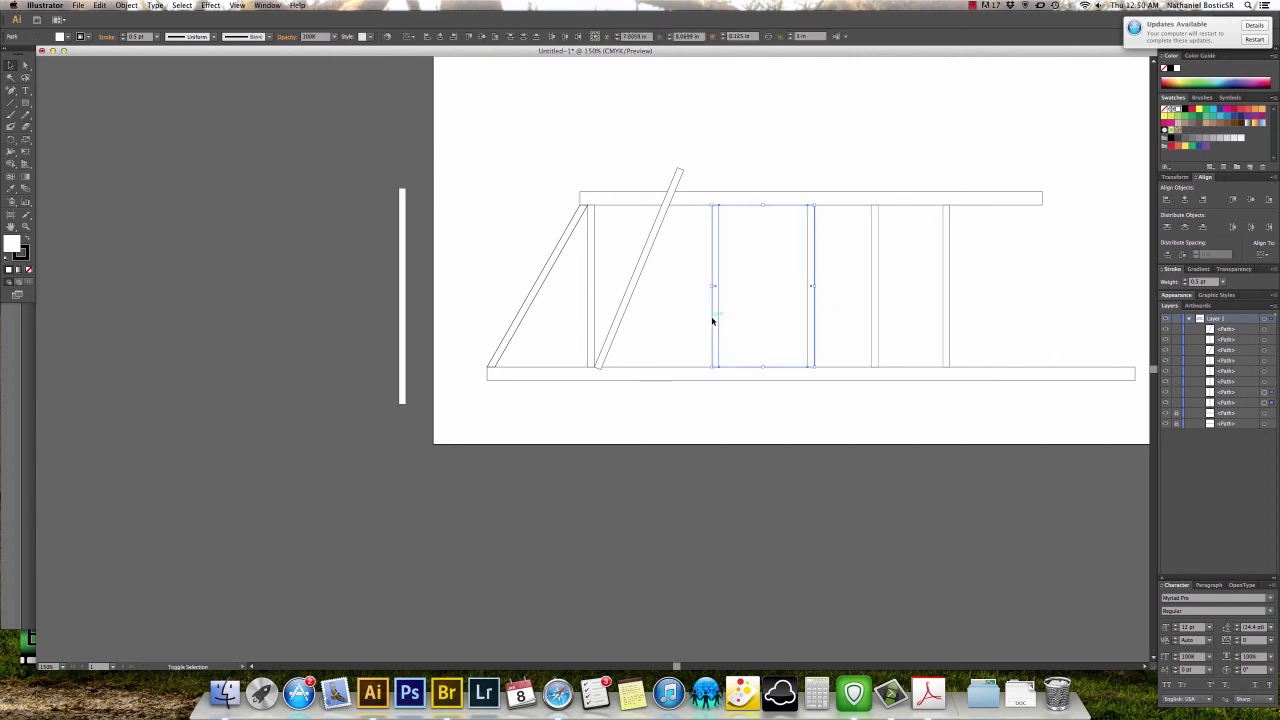
shift+click(589, 318)
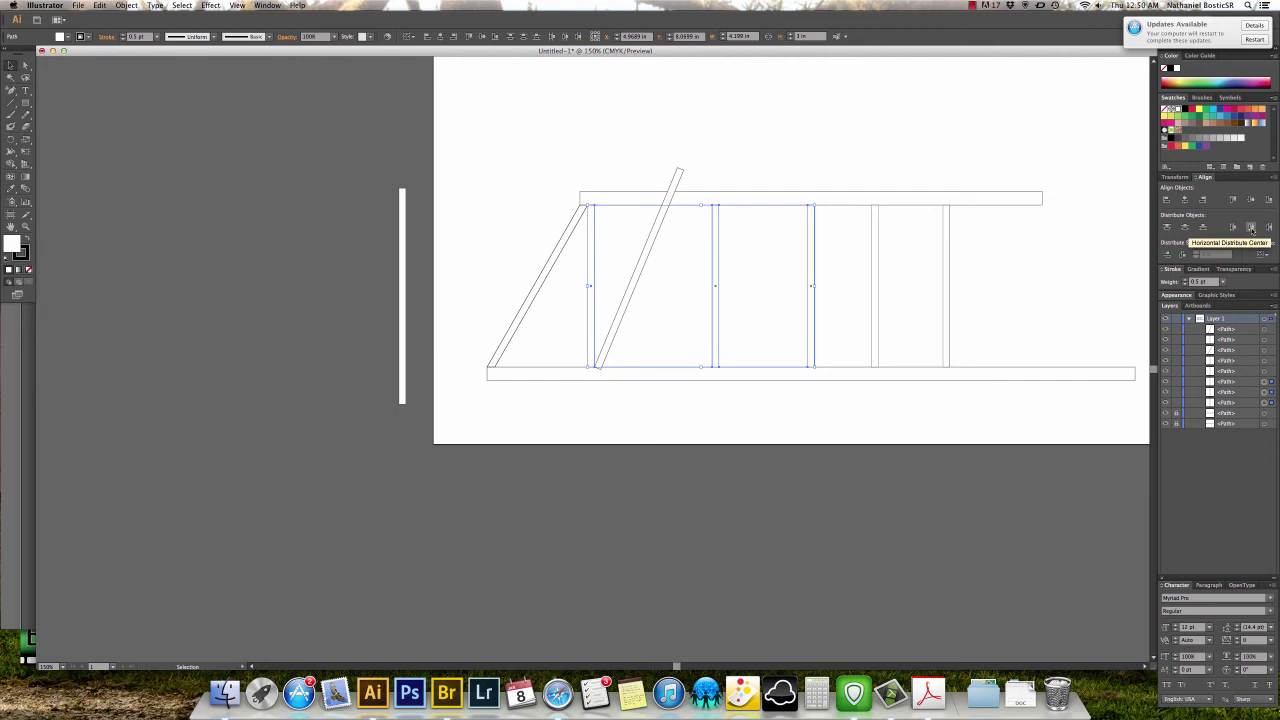
click(1251, 228)
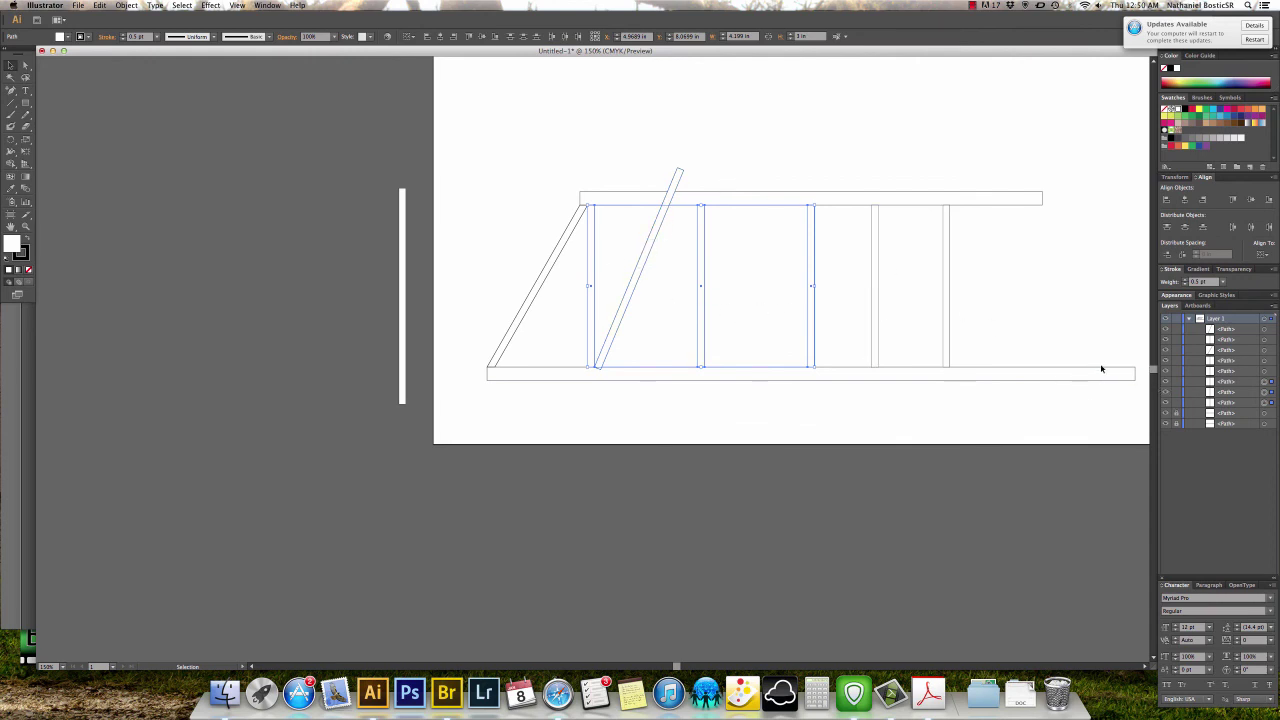
click(1177, 391)
click(1177, 402)
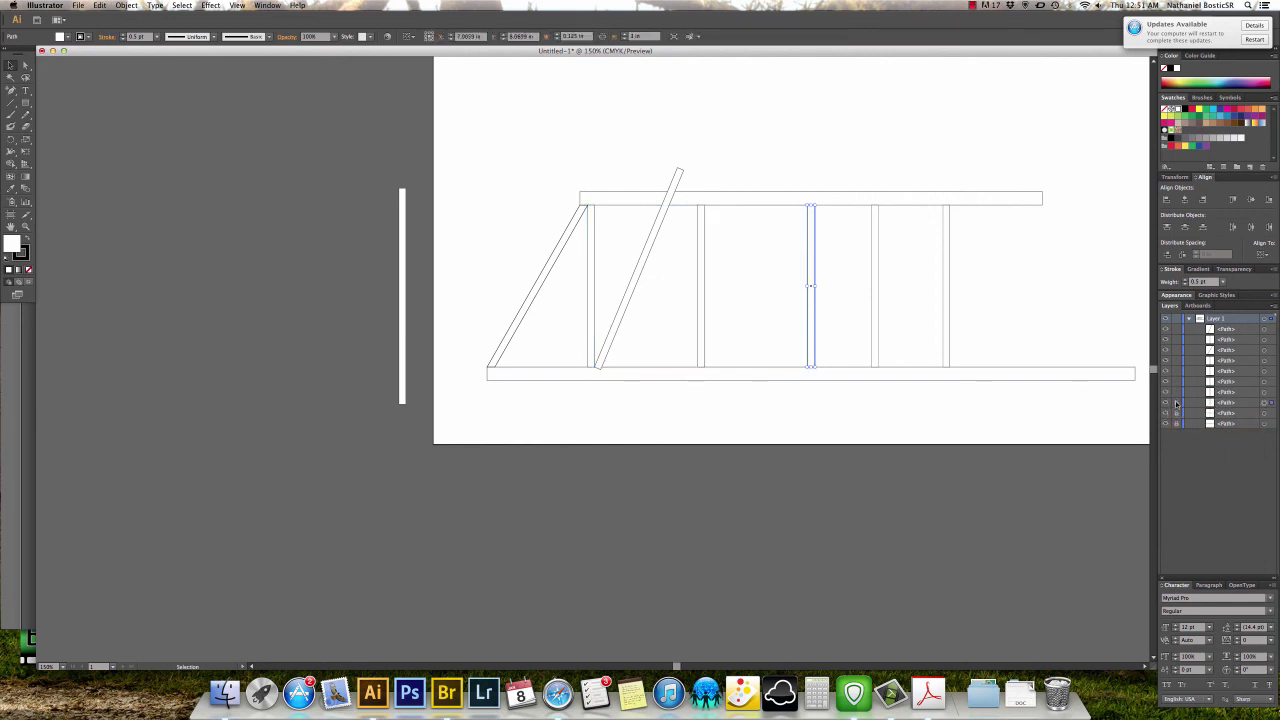
click(1177, 381)
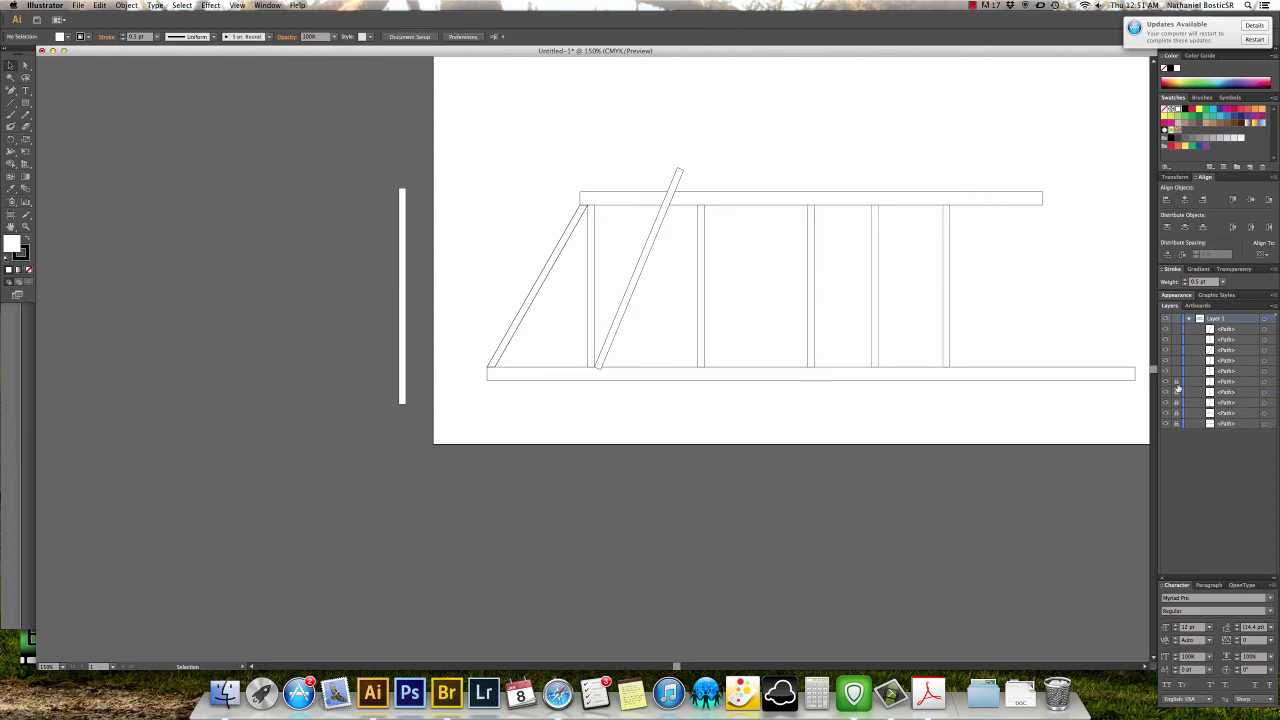
Rotate diagonal F further clockwise about its lower-left corner until its upper part crosses the top of the second vertical E.
click(631, 286)
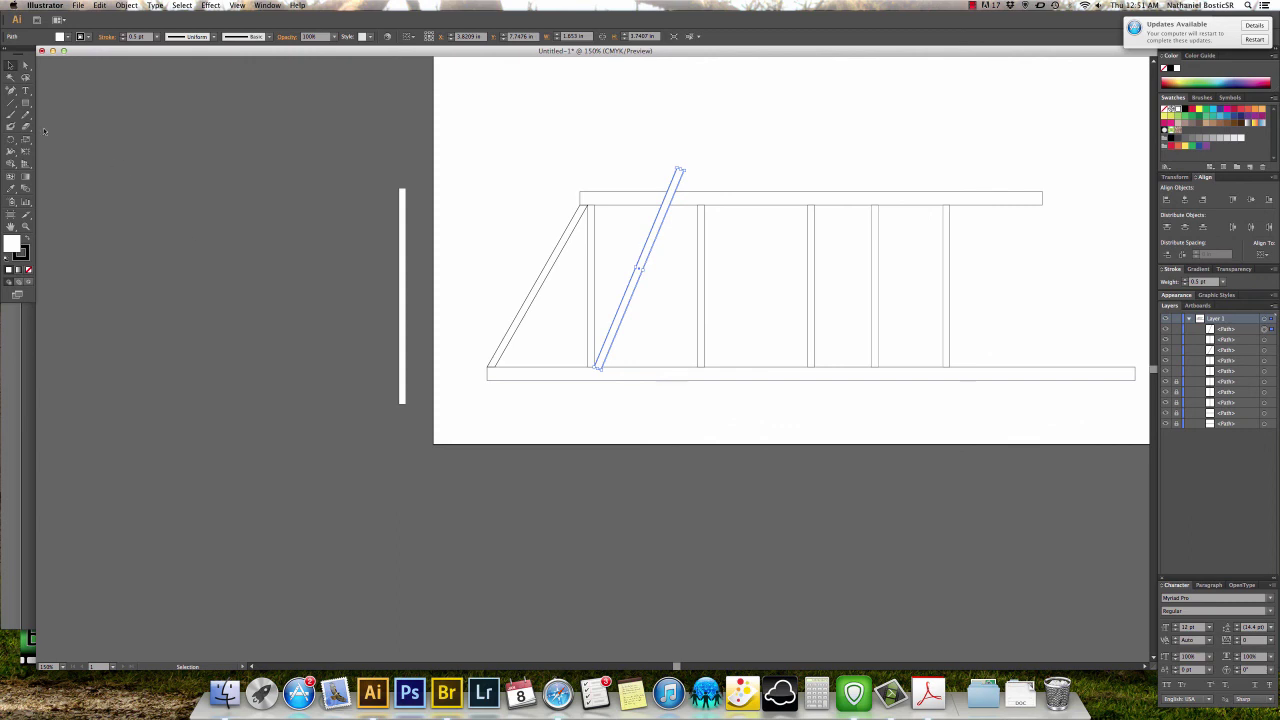
click(10, 139)
key(super+minus)
key(super+minus)
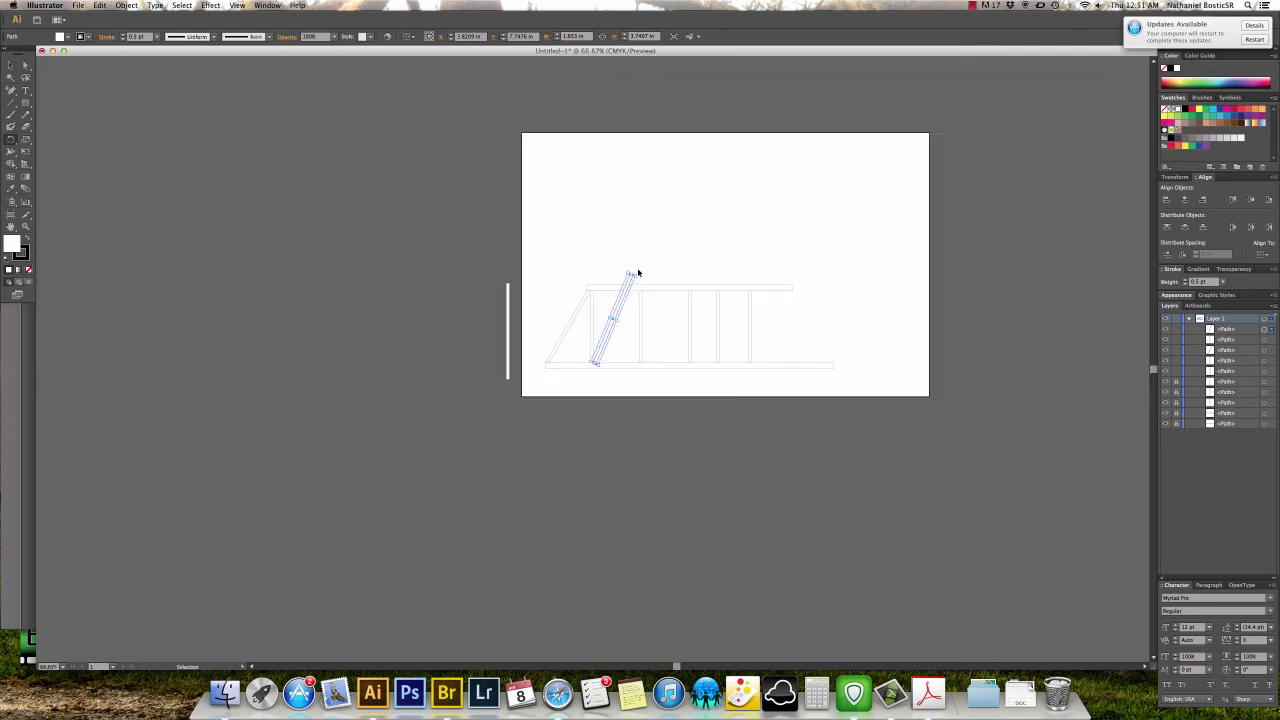
key(super+equal)
key(super+equal)
key(super+equal)
key(super+equal)
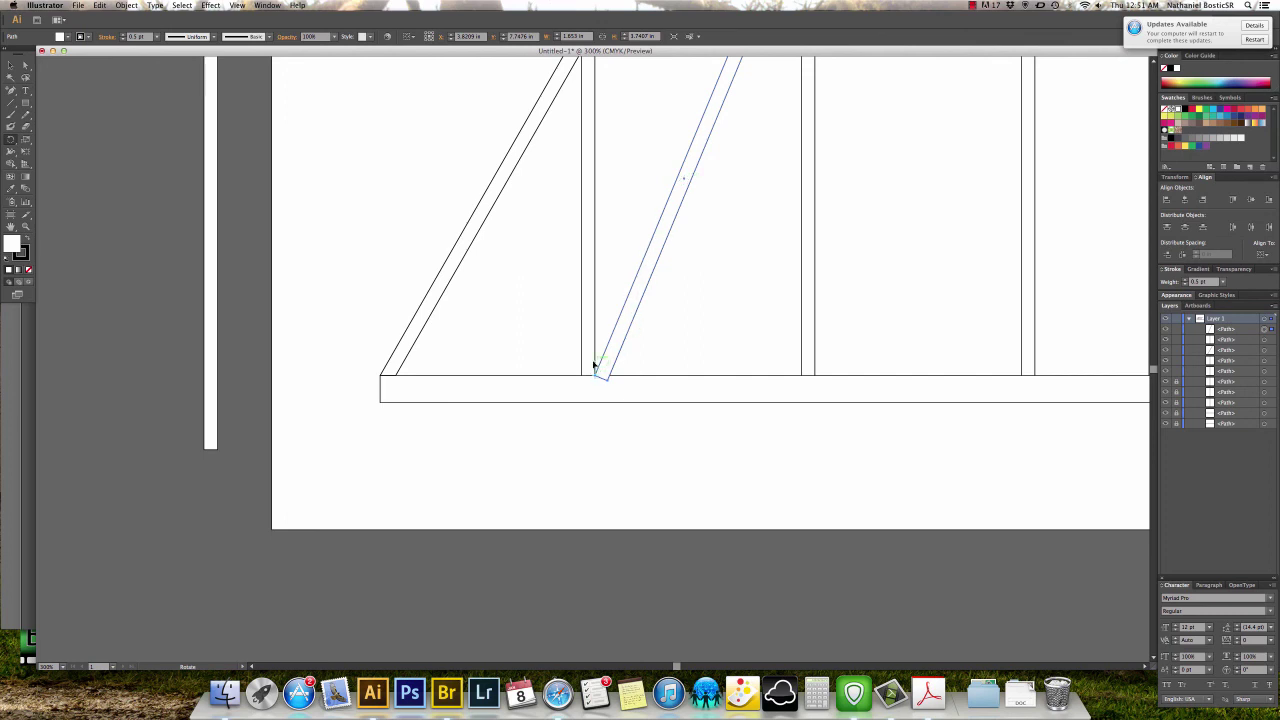
key(super+equal)
key(super+equal)
key(super+equal)
key(super+equal)
key(super+equal)
key(super+equal)
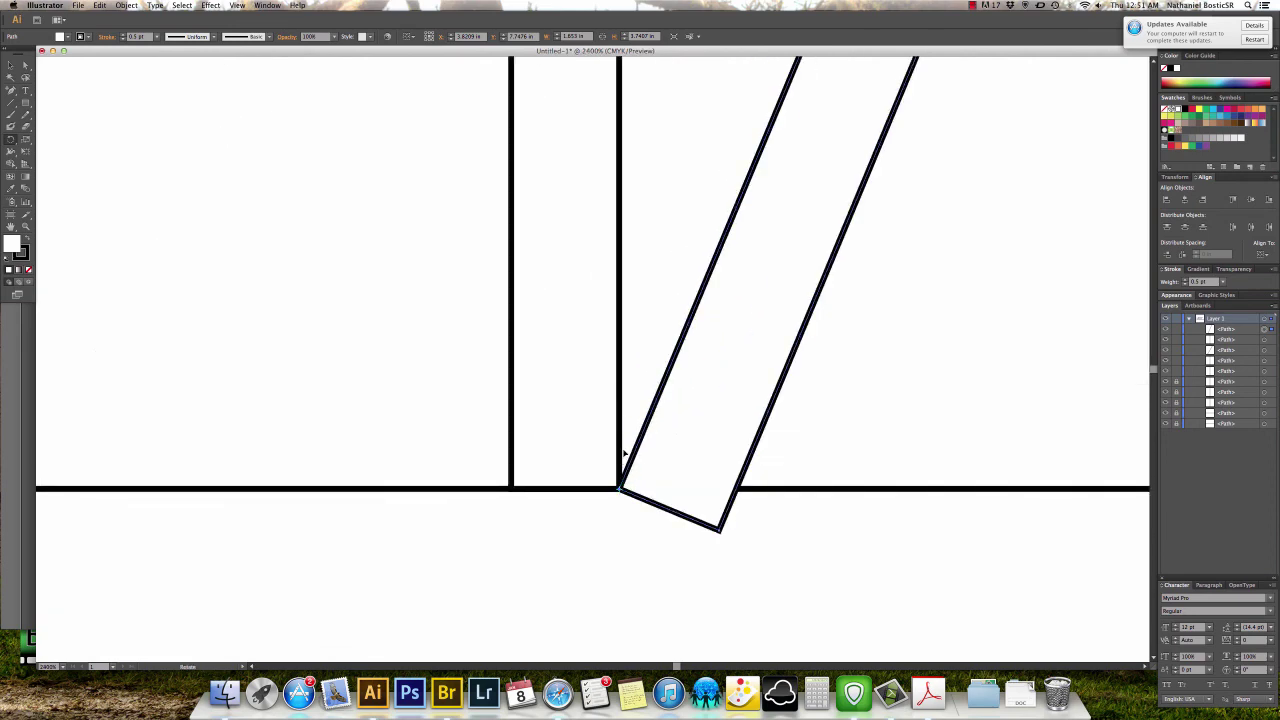
key(v)
key(super+minus)
key(super+minus)
key(super+minus)
key(super+minus)
key(super+minus)
key(super+minus)
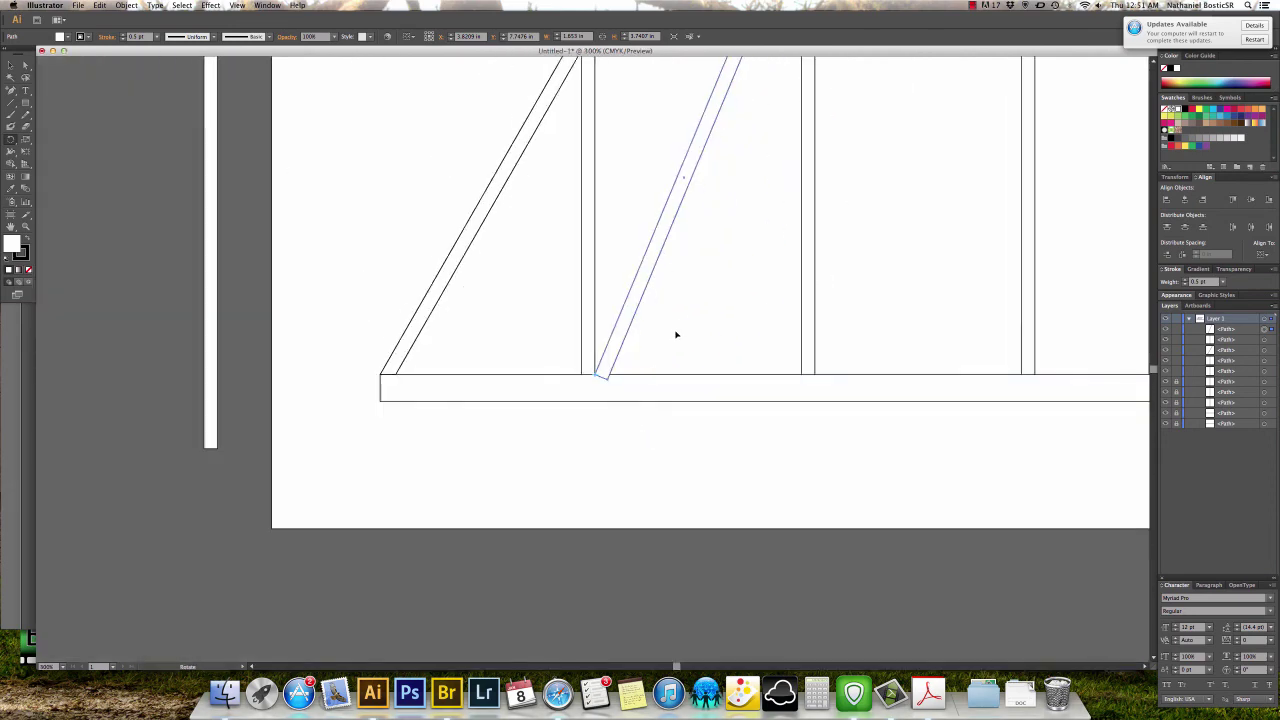
drag(686, 304, 602, 463)
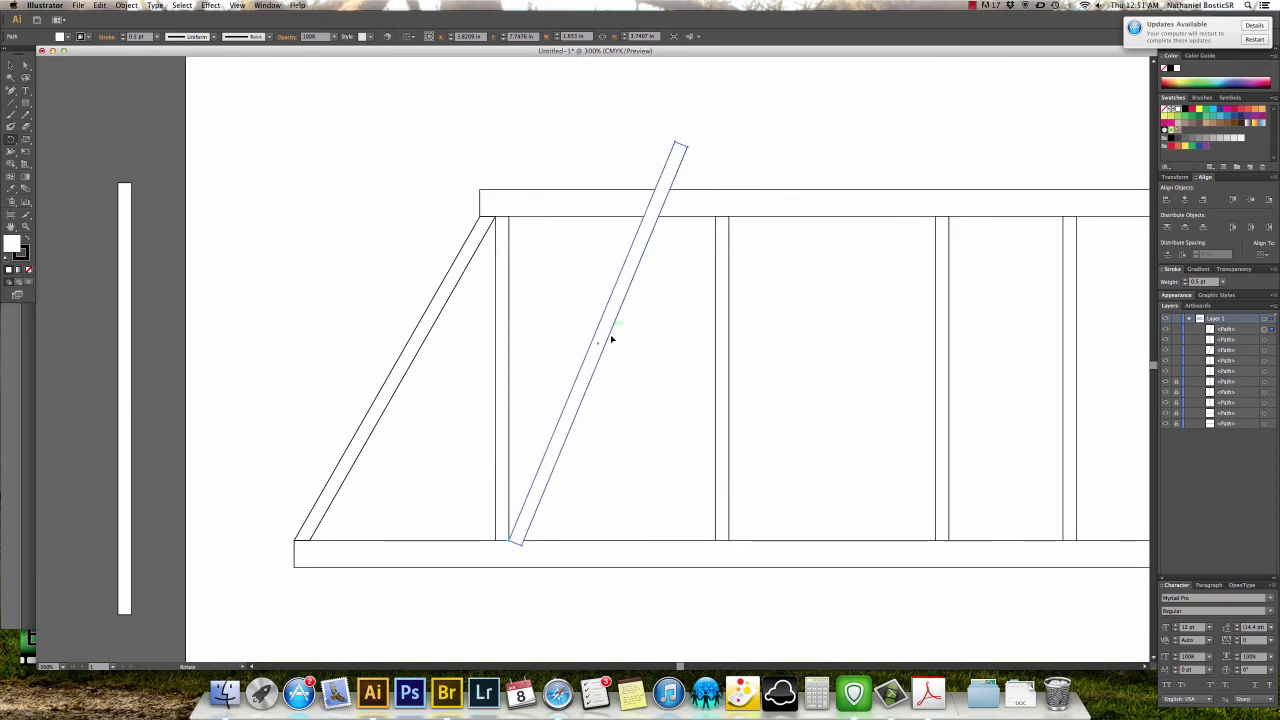
drag(626, 317, 666, 343)
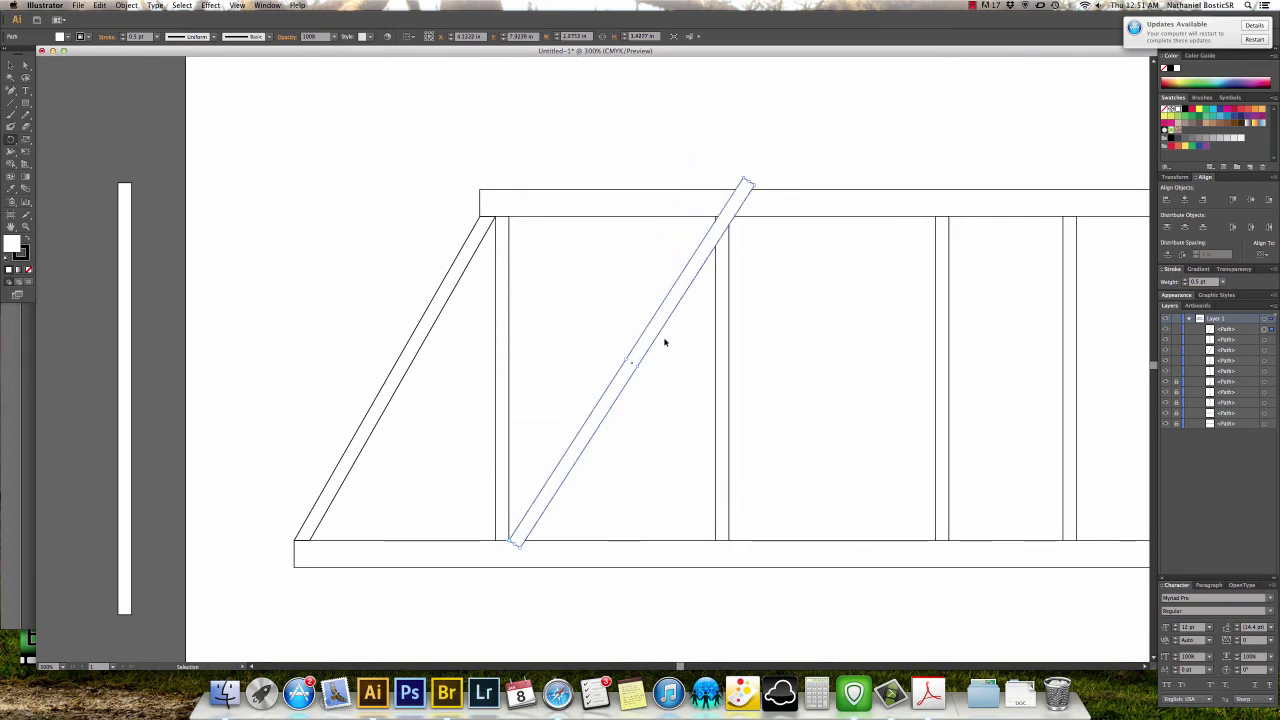
Check diagonal F's upper end in the bridge PDF and fine-rotate it so its left edge meets the second vertical's upper-left corner.
key(super+Tab)
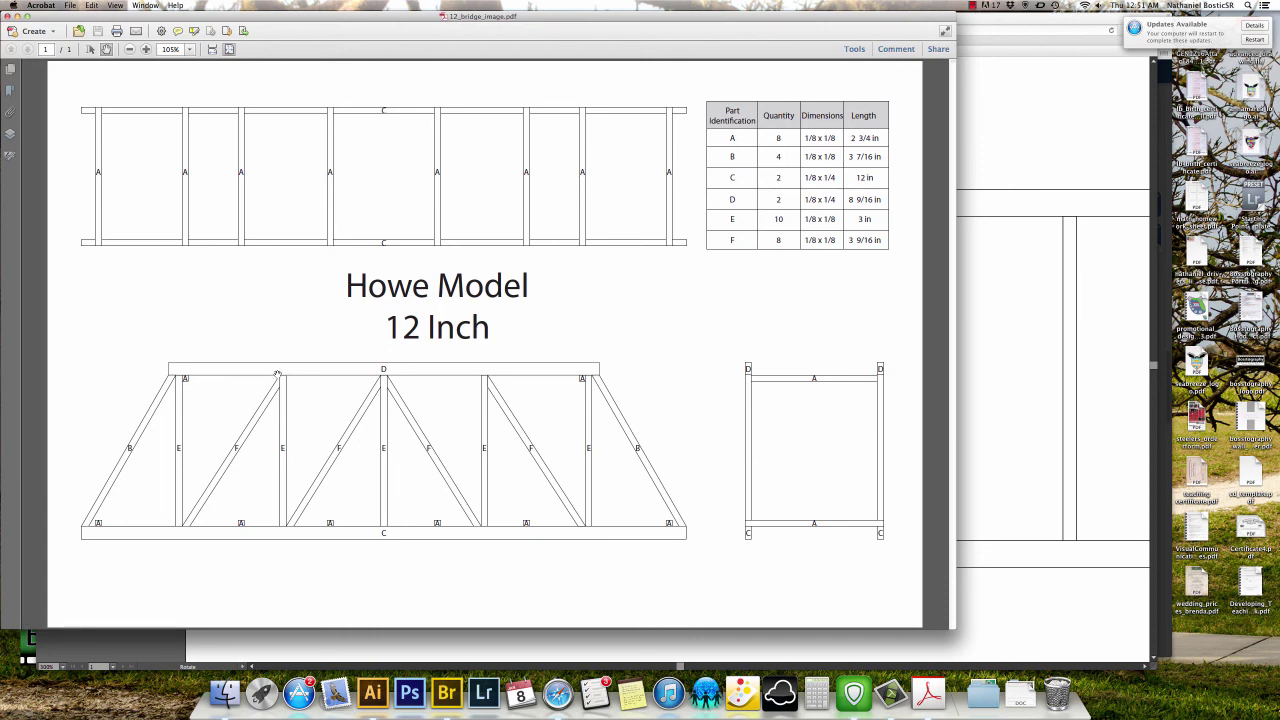
key(super+Tab)
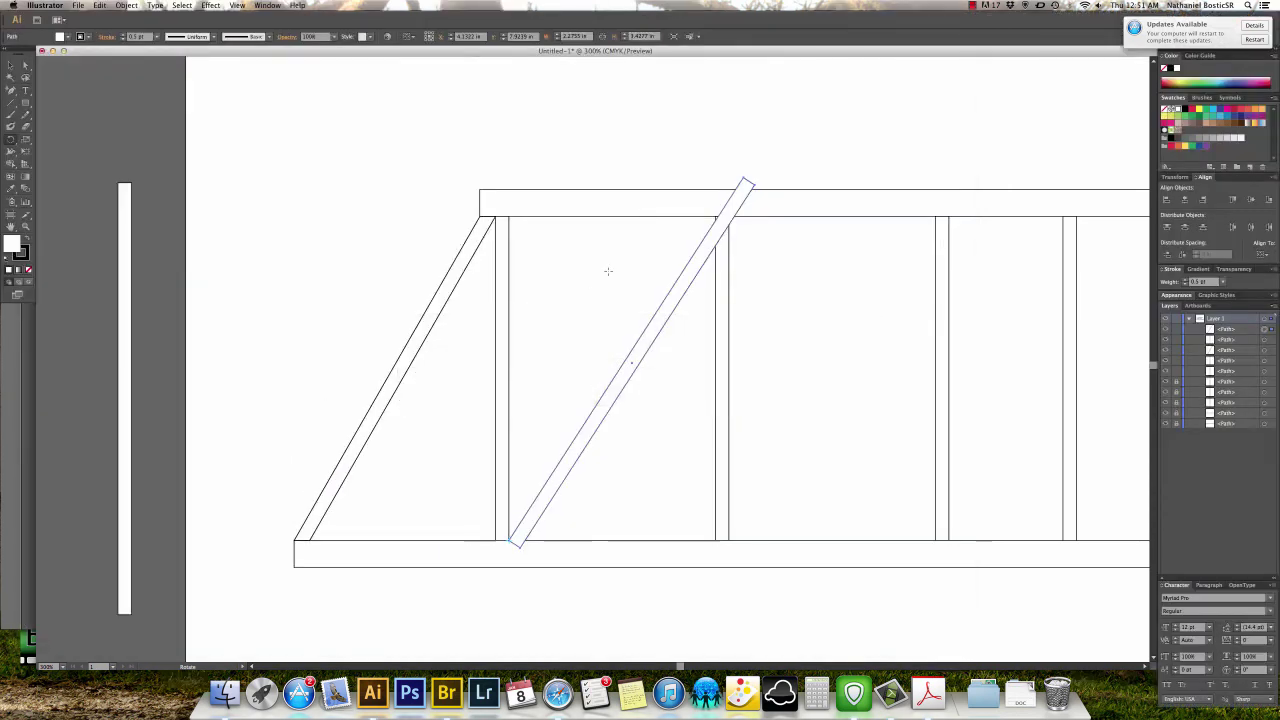
key(v)
key(super+equal)
key(super+equal)
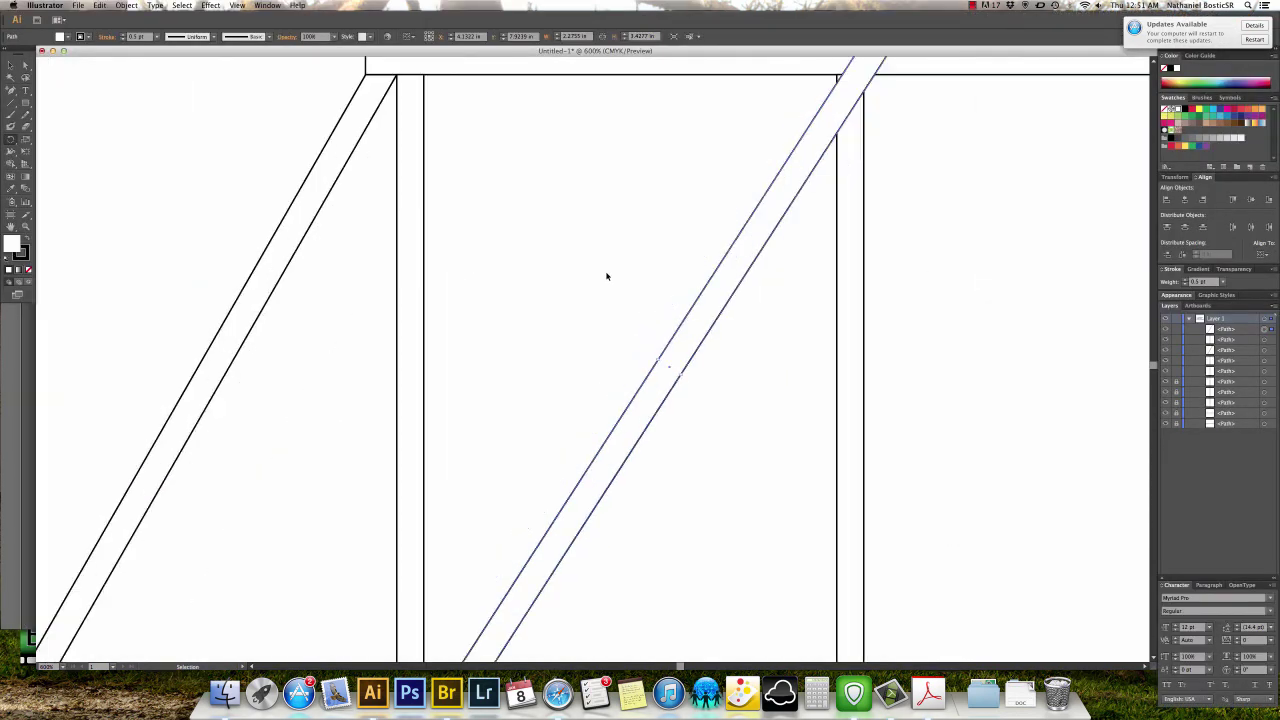
drag(640, 274, 456, 459)
key(r)
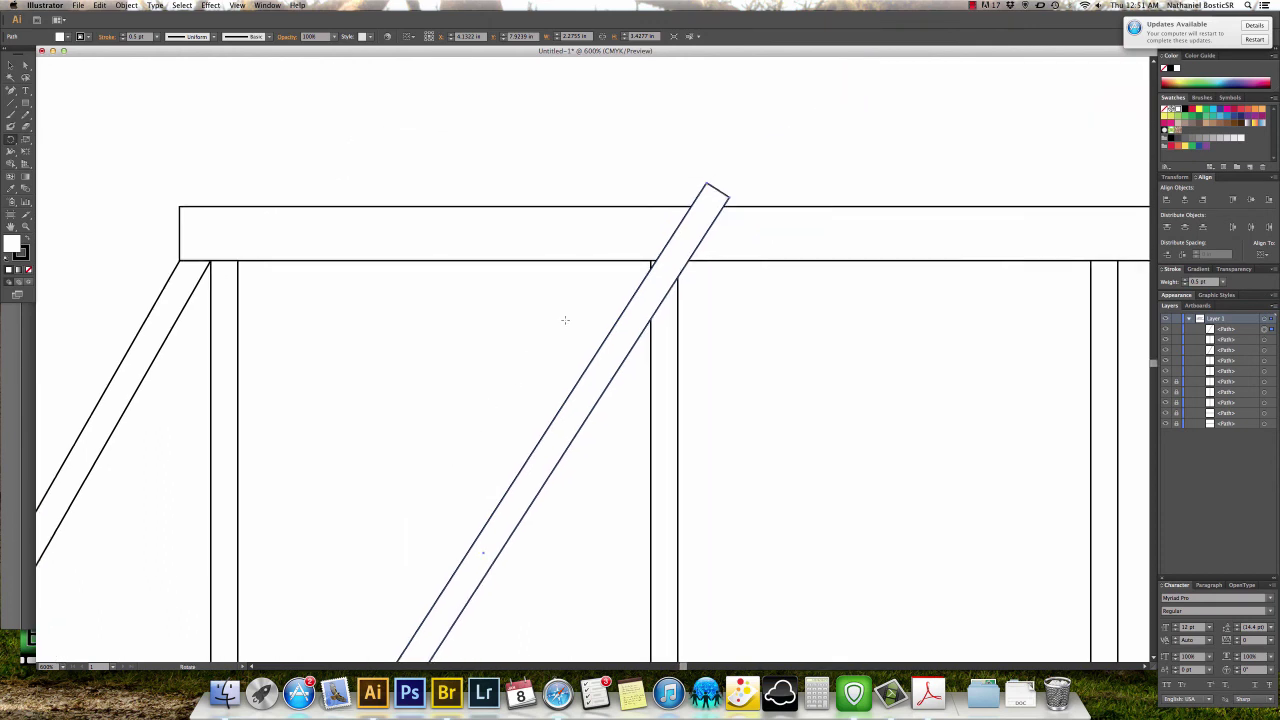
drag(574, 321, 568, 326)
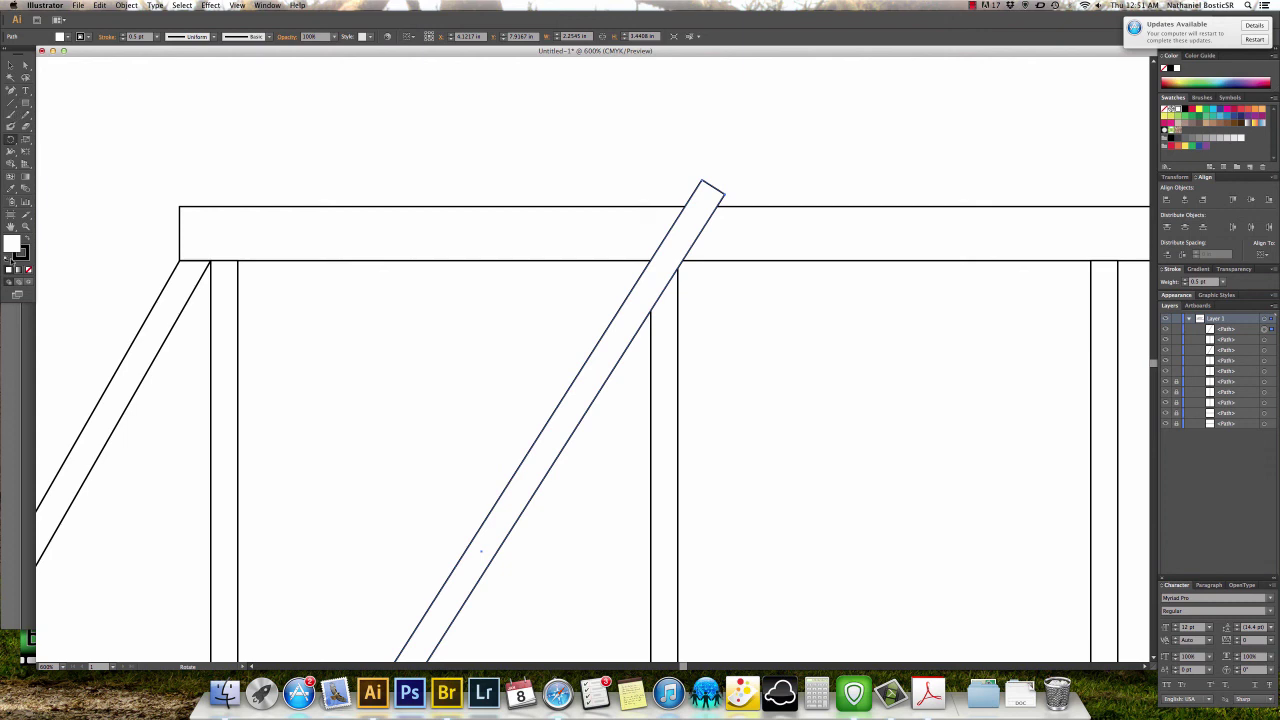
Remove diagonal F's fill and add anchor points where its two long edges cross the second vertical's left edge.
click(28, 270)
click(8, 89)
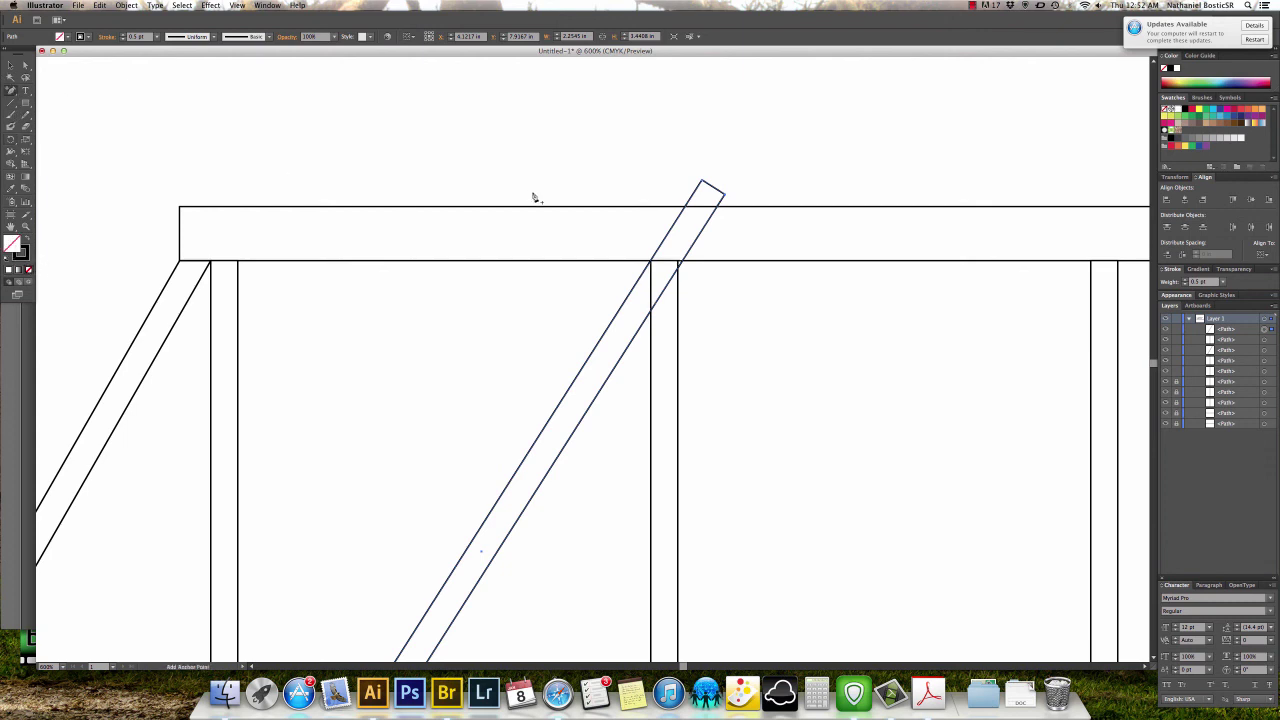
key(super+equal)
key(super+equal)
key(super+equal)
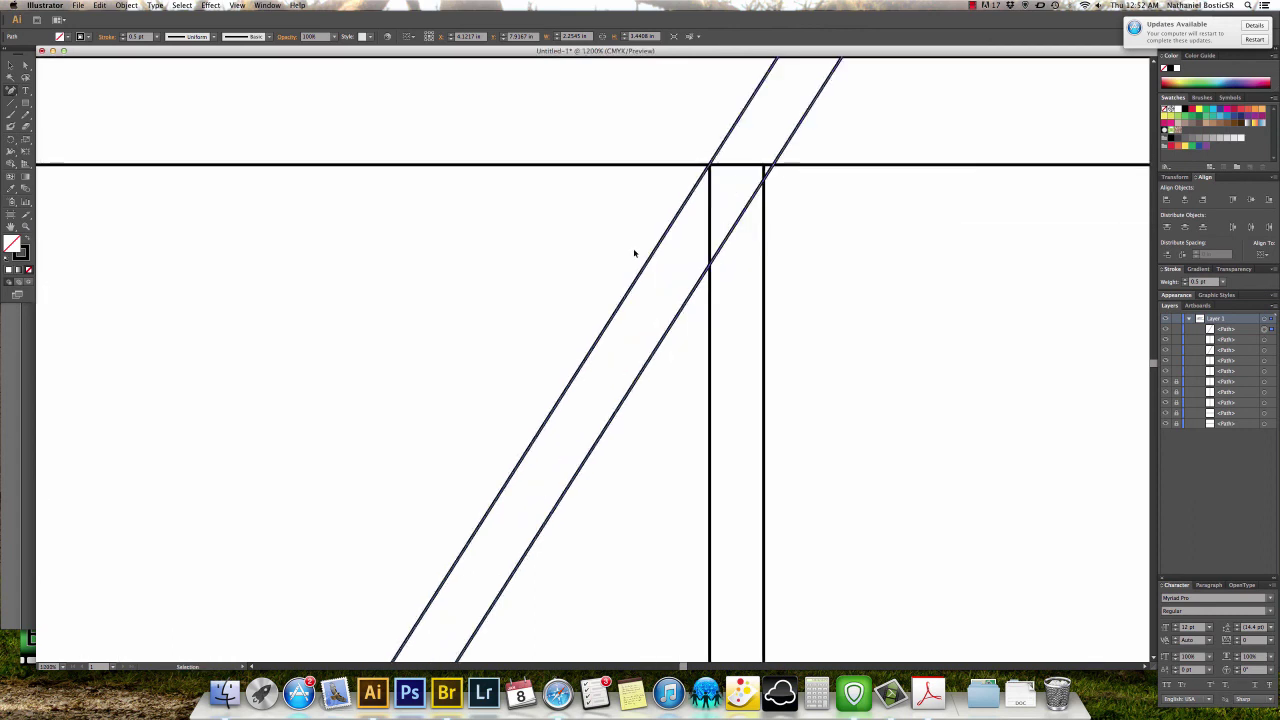
scroll(656, 245, up, 5)
scroll(656, 245, right, 4)
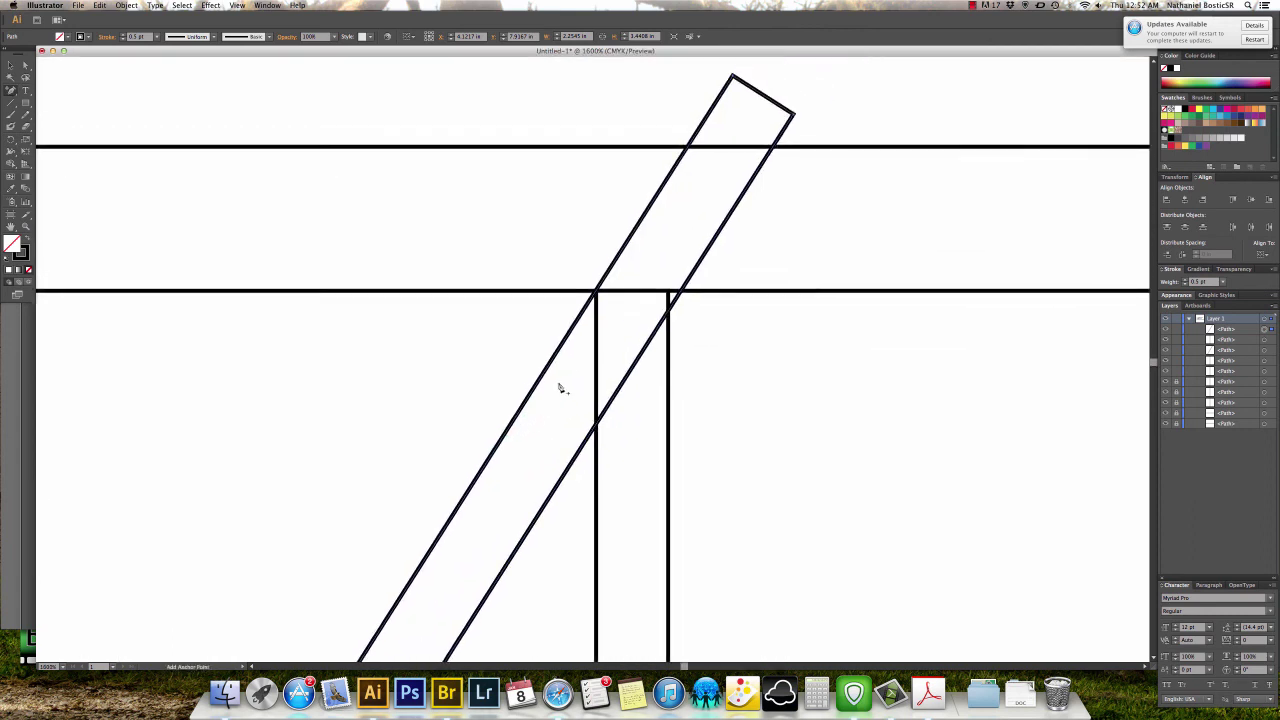
click(597, 294)
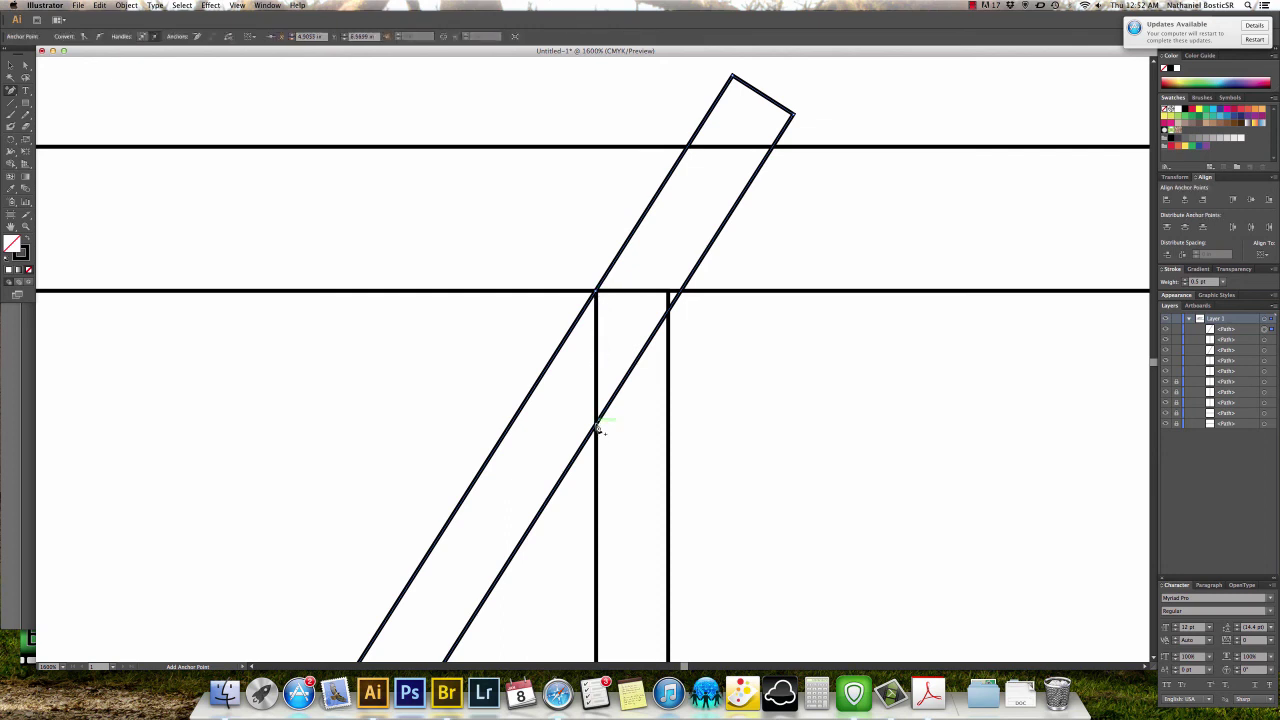
Delete diagonal F's two upper corner points so its end is trimmed flush with the second vertical's left edge.
key(minus)
click(733, 77)
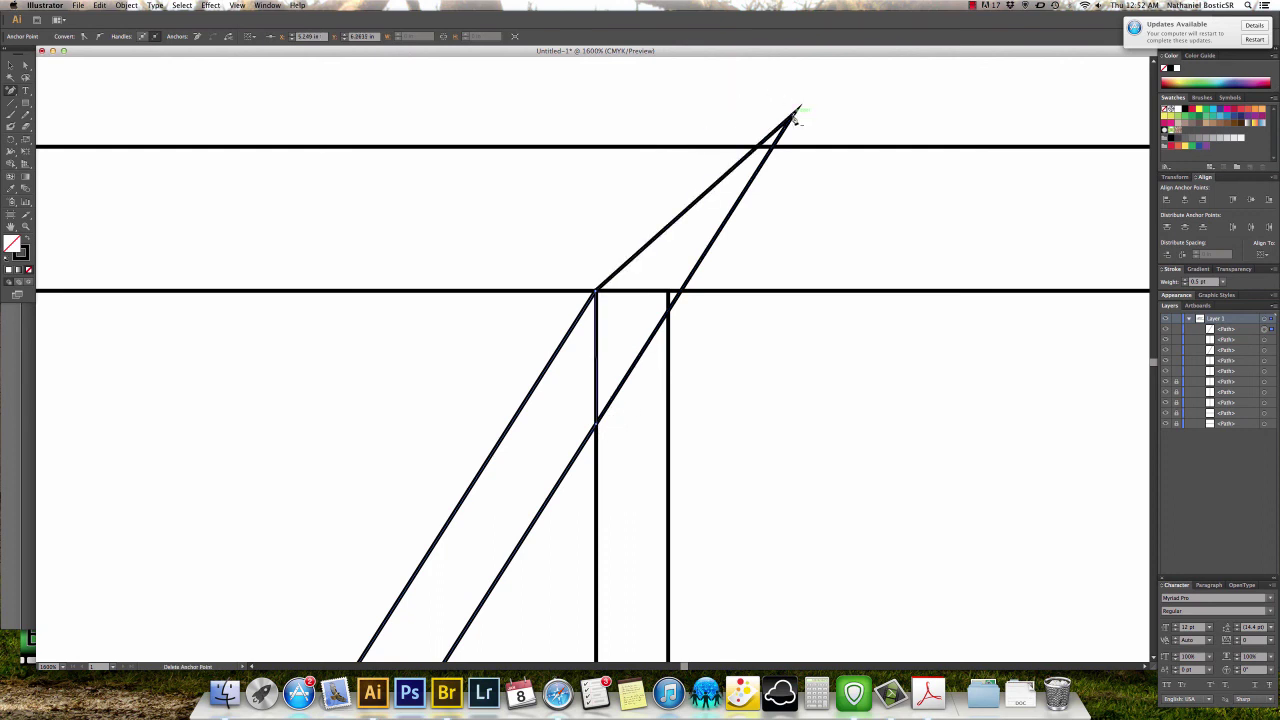
click(797, 117)
key(plus)
click(688, 344)
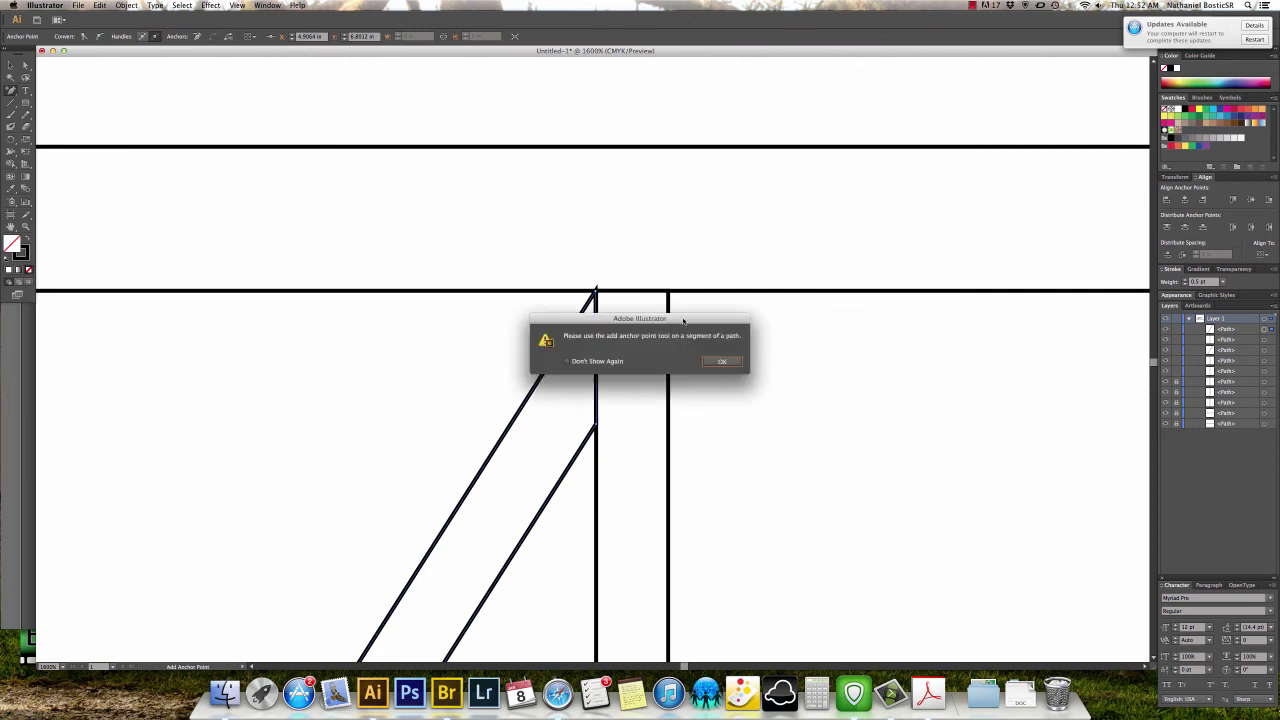
Try to nudge trimmed diagonal F so its pointed upper tip no longer protrudes above the top chord's lower edge.
click(712, 361)
key(v)
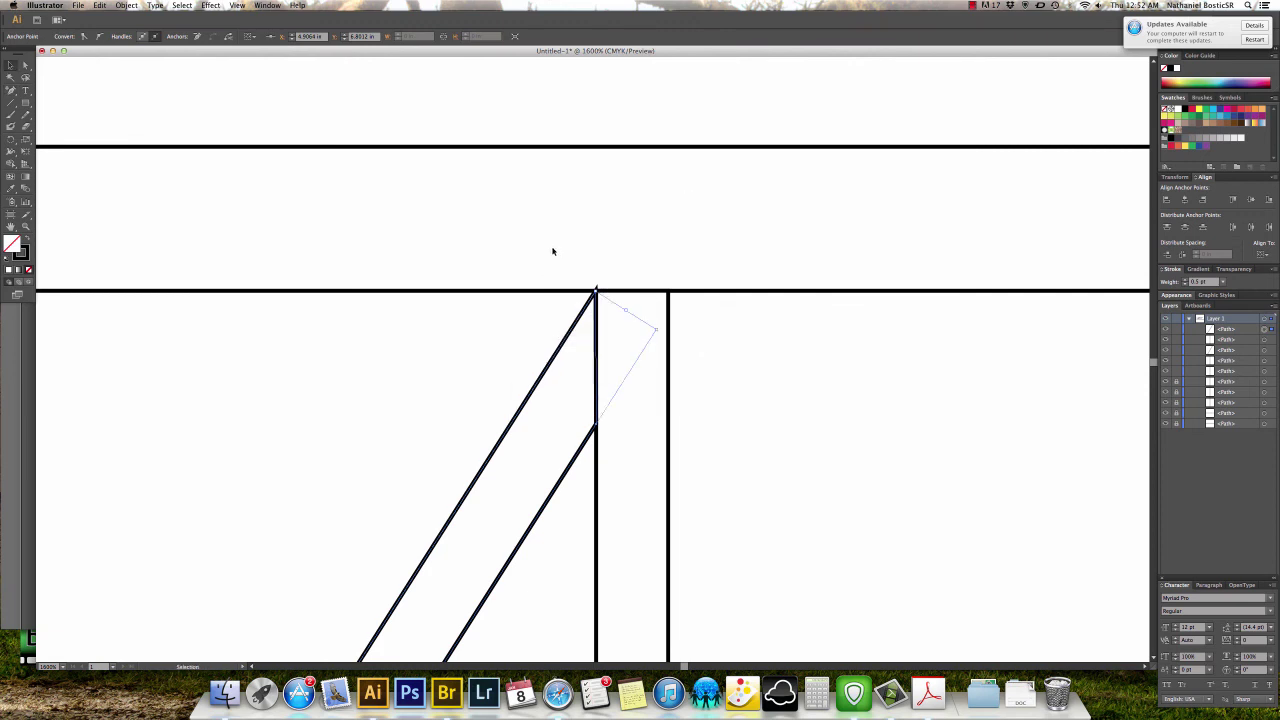
click(540, 240)
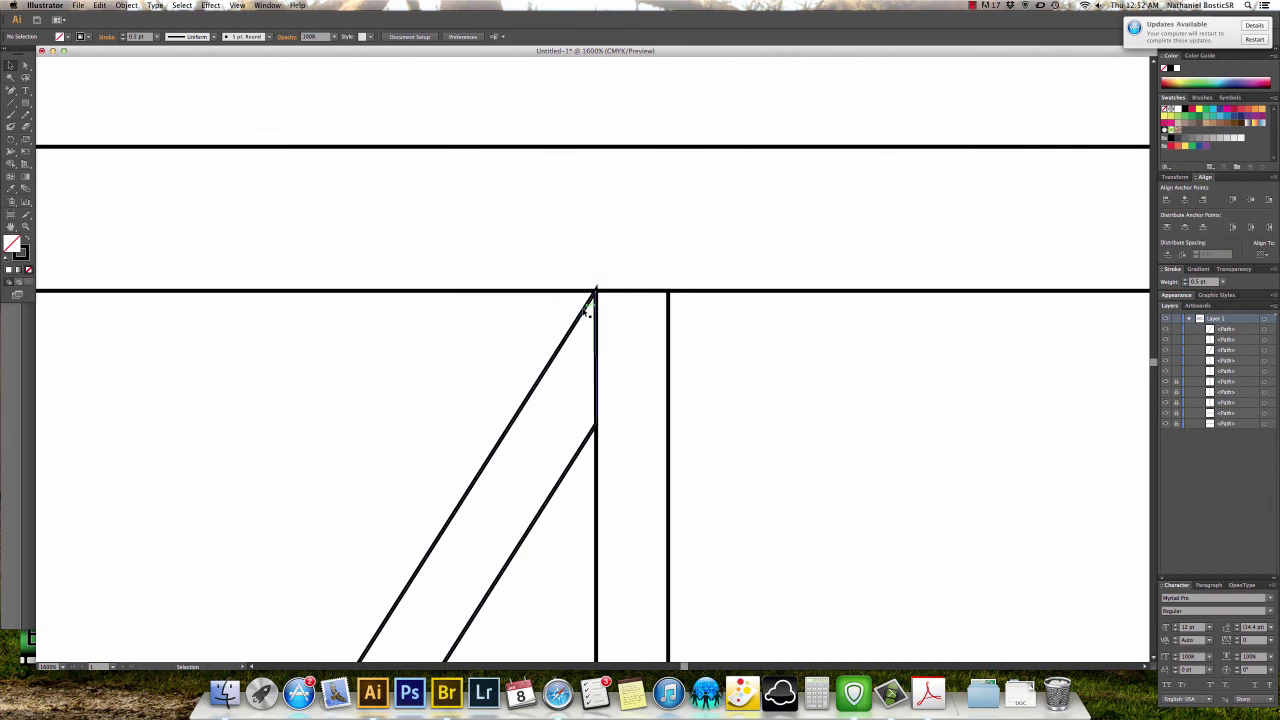
click(587, 311)
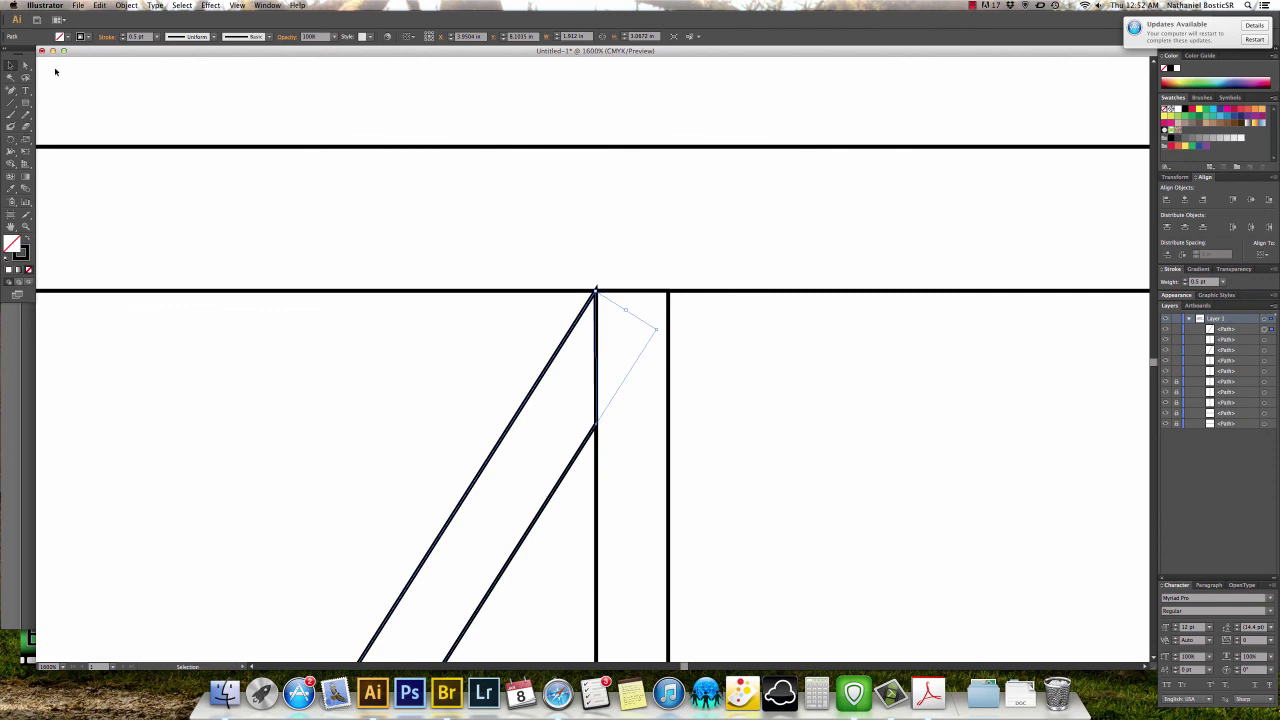
click(25, 65)
click(347, 206)
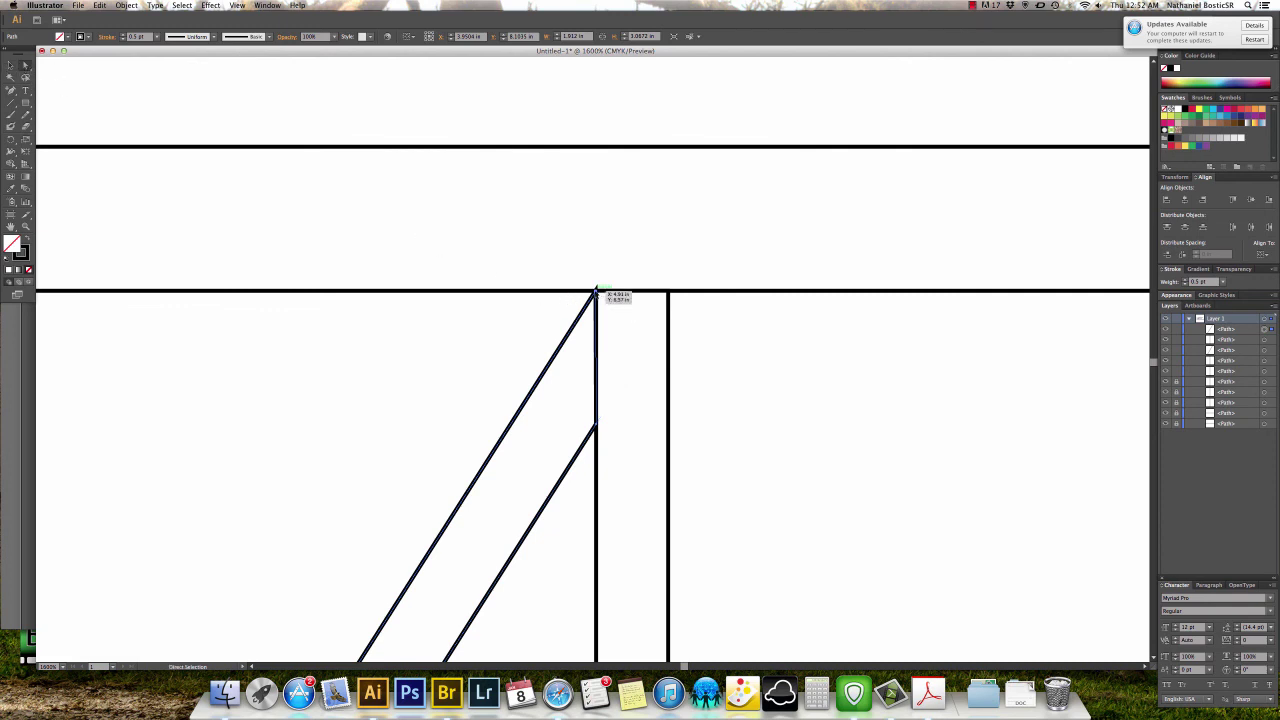
drag(596, 291, 597, 293)
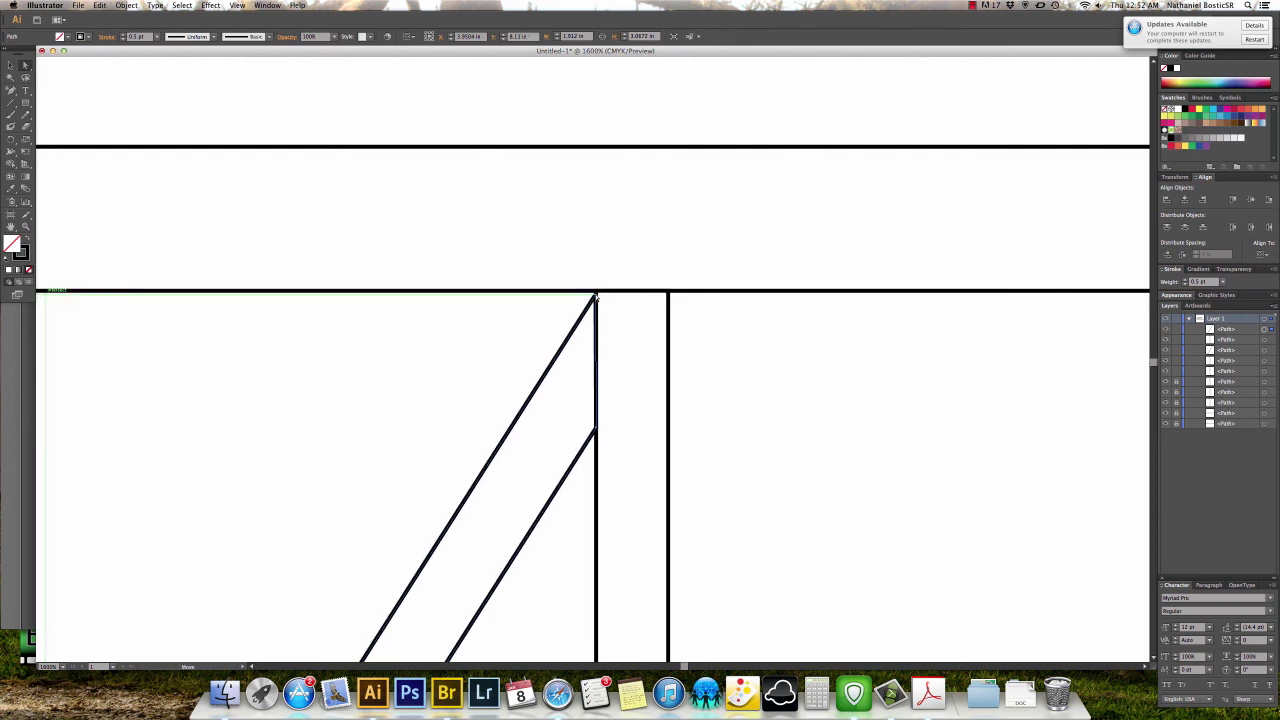
drag(596, 297, 596, 291)
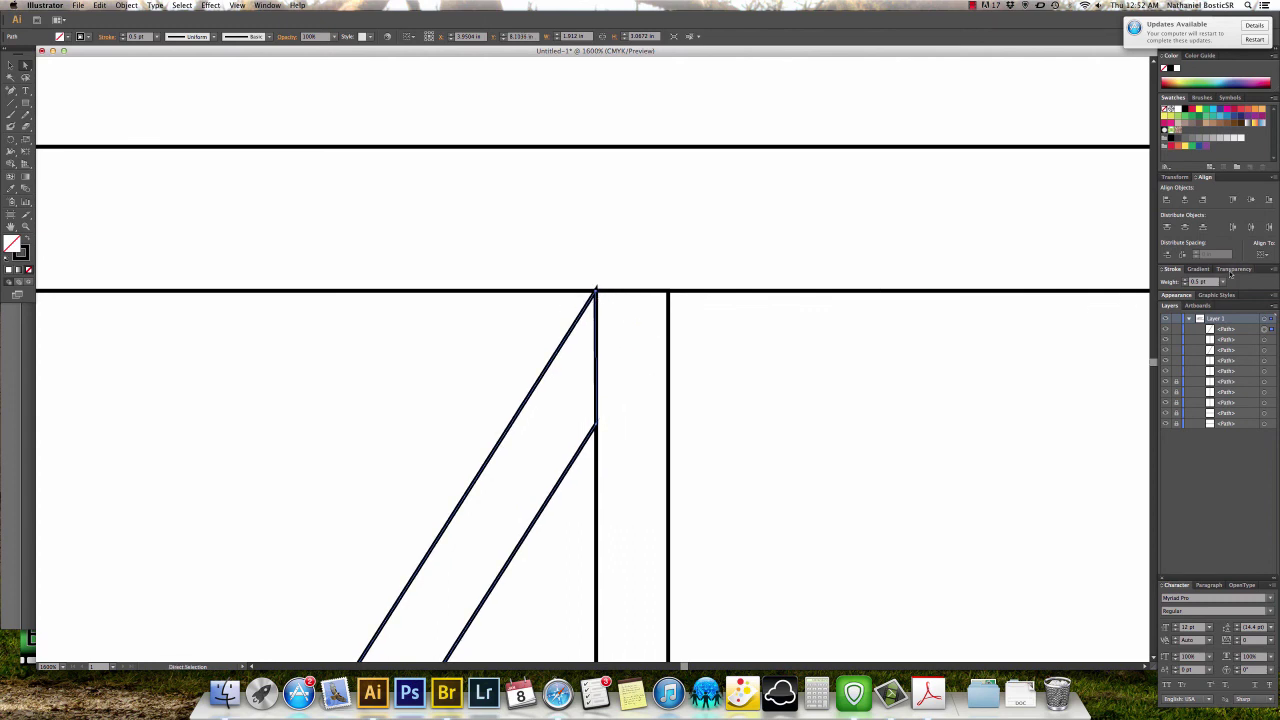
Give trimmed diagonal F's stroke a projecting cap and a round corner join.
click(1171, 272)
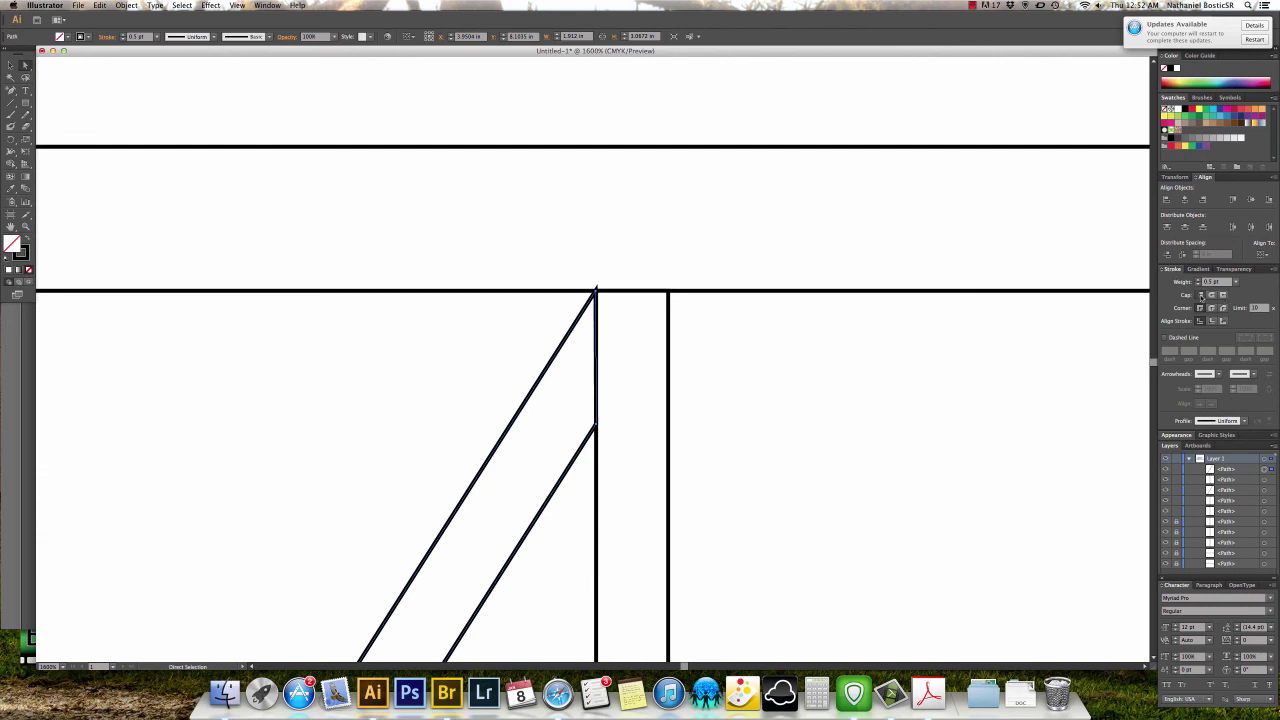
click(1212, 296)
key(v)
click(1211, 310)
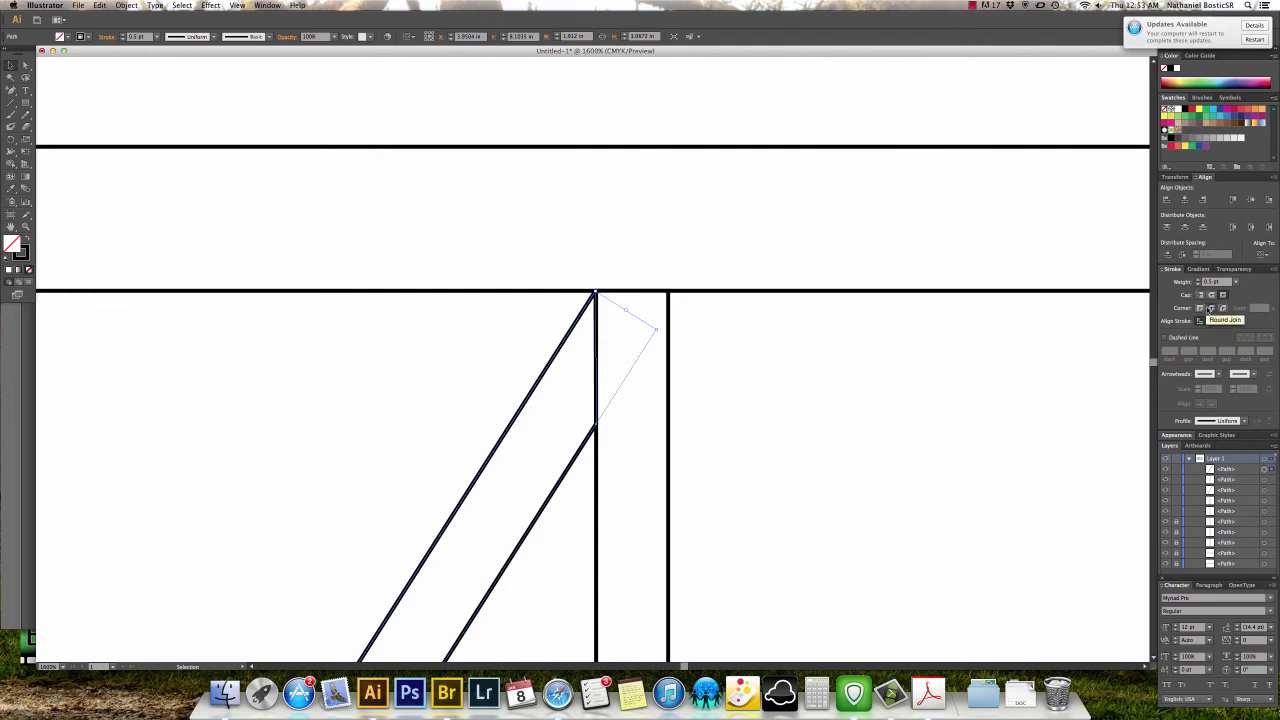
click(789, 336)
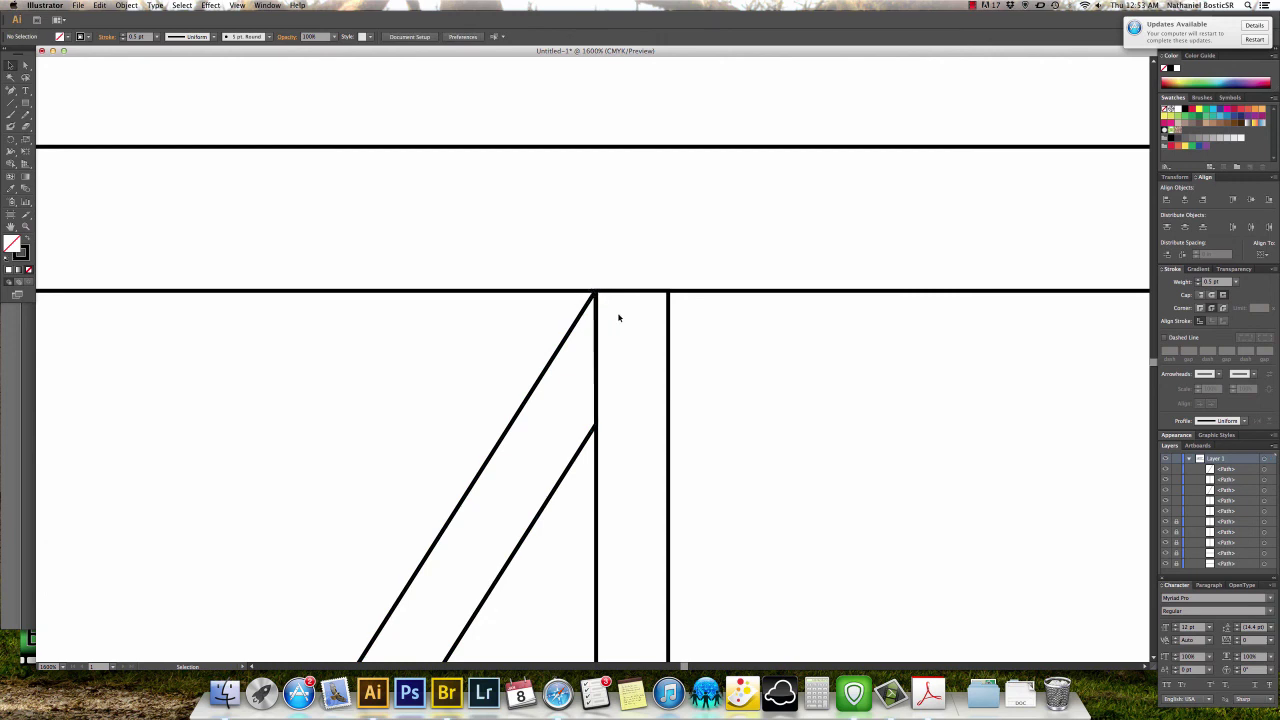
Apply a round corner join to the stroke of the end diagonal that meets the bottom chord's upper-left corner.
drag(468, 370, 614, 203)
drag(357, 551, 629, 166)
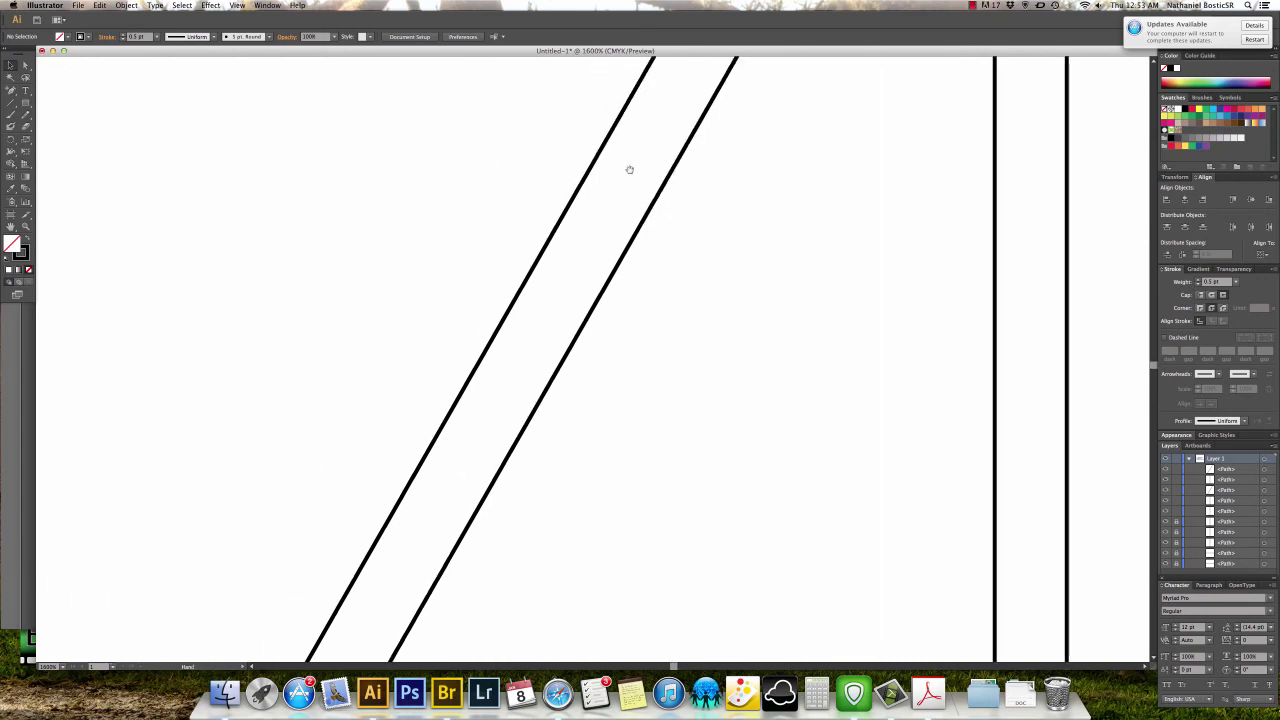
drag(414, 540, 640, 93)
drag(383, 560, 634, 114)
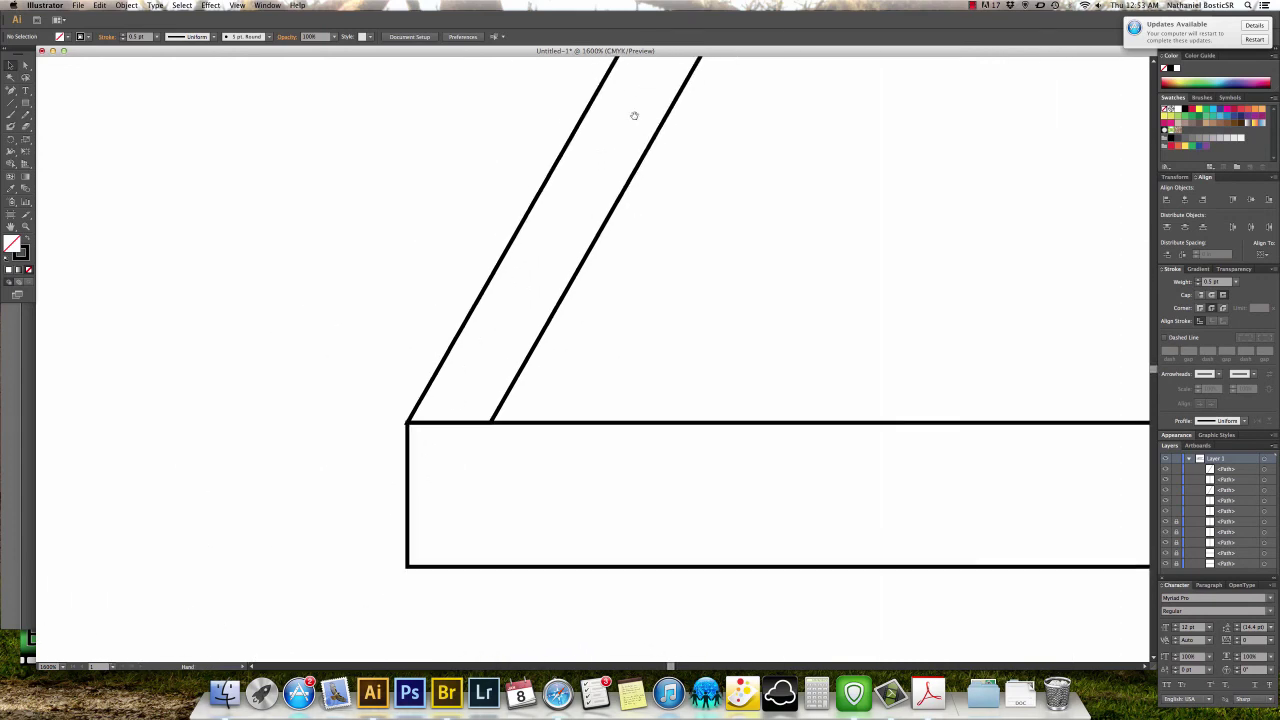
click(409, 424)
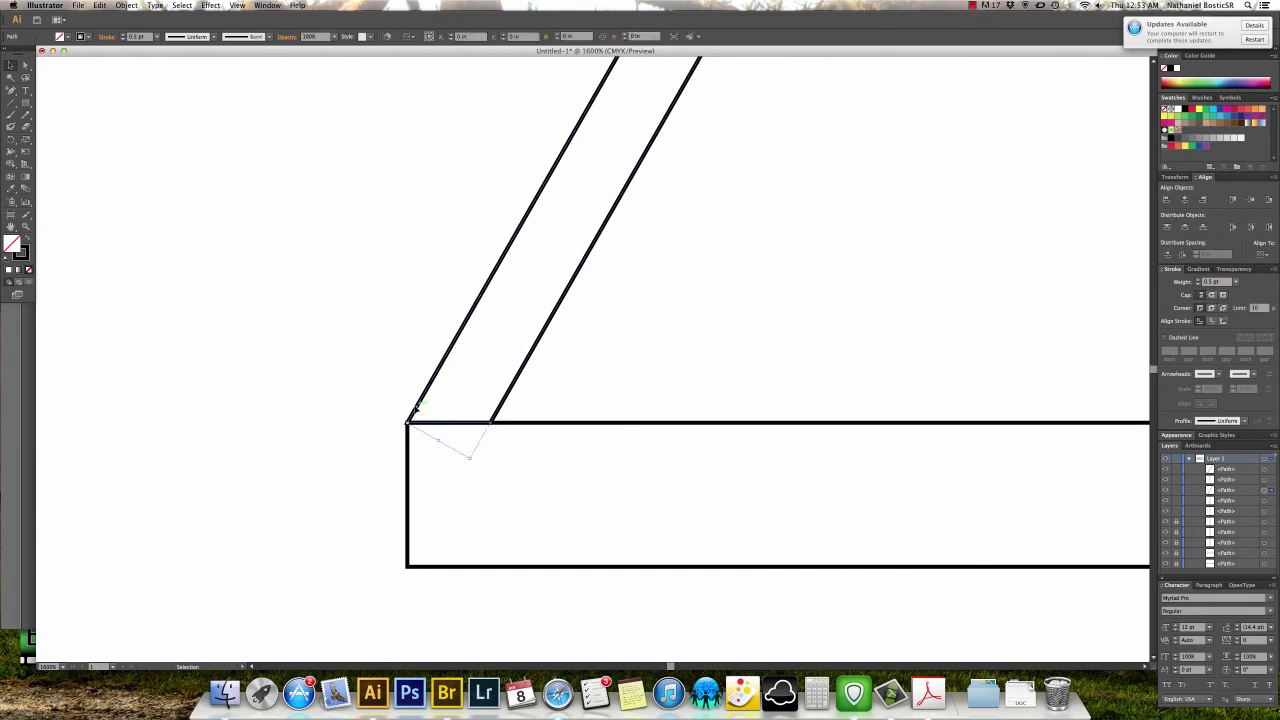
click(1211, 308)
click(580, 350)
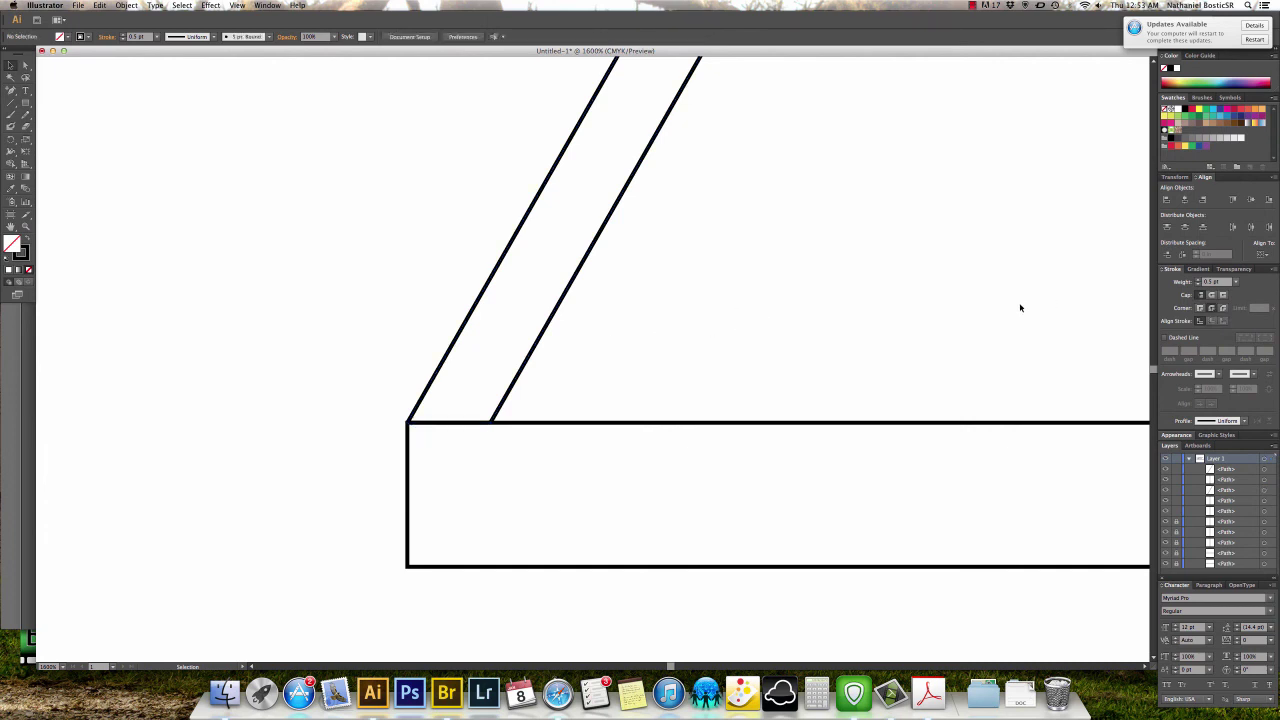
click(1172, 271)
click(1172, 271)
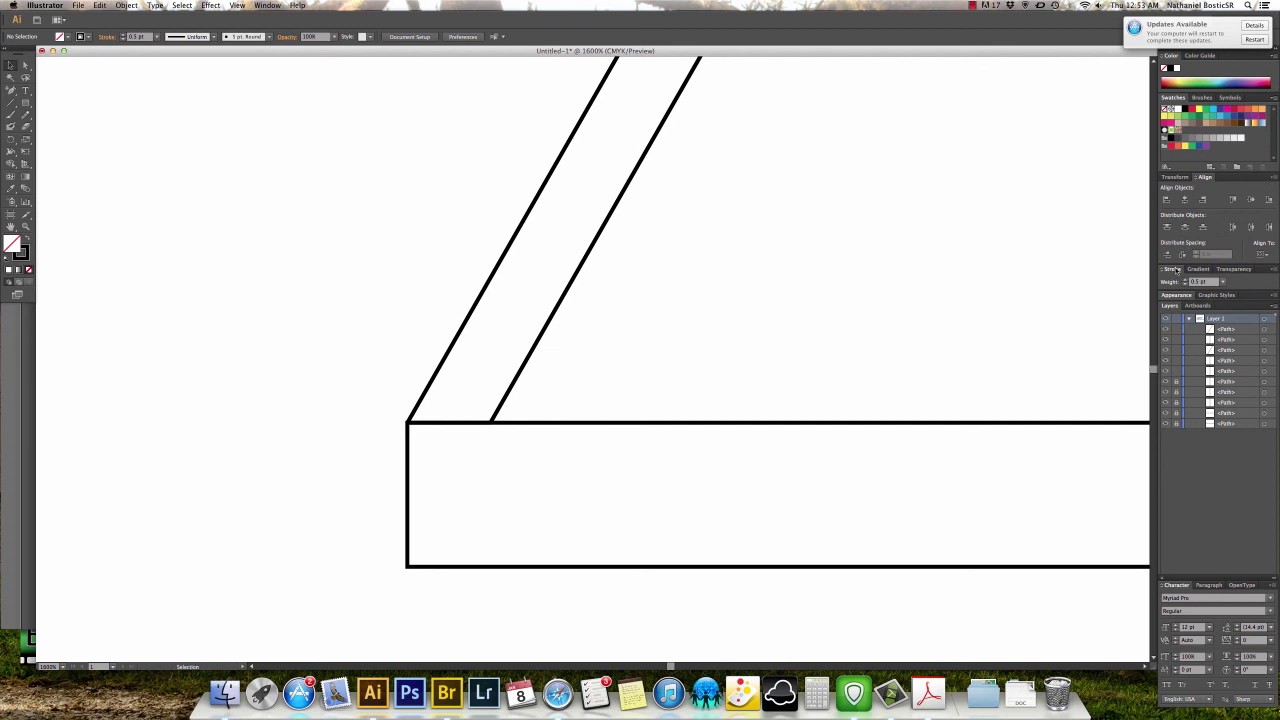
click(1170, 270)
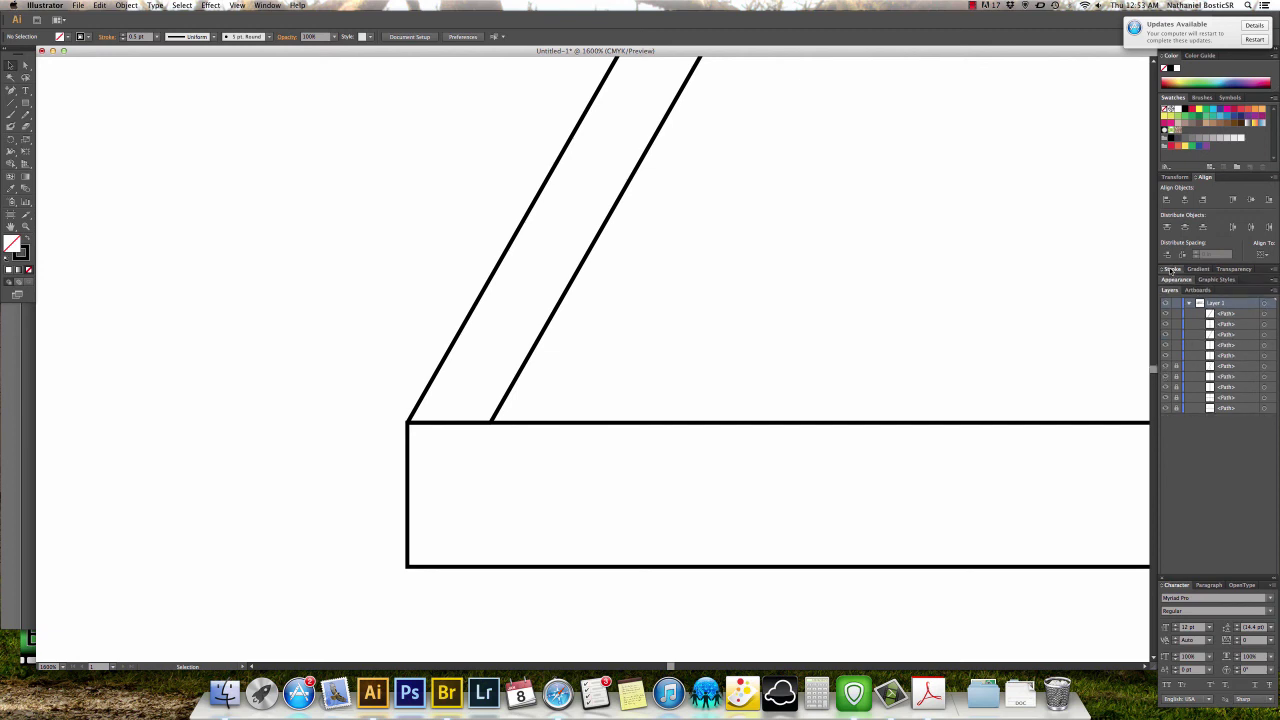
click(1171, 270)
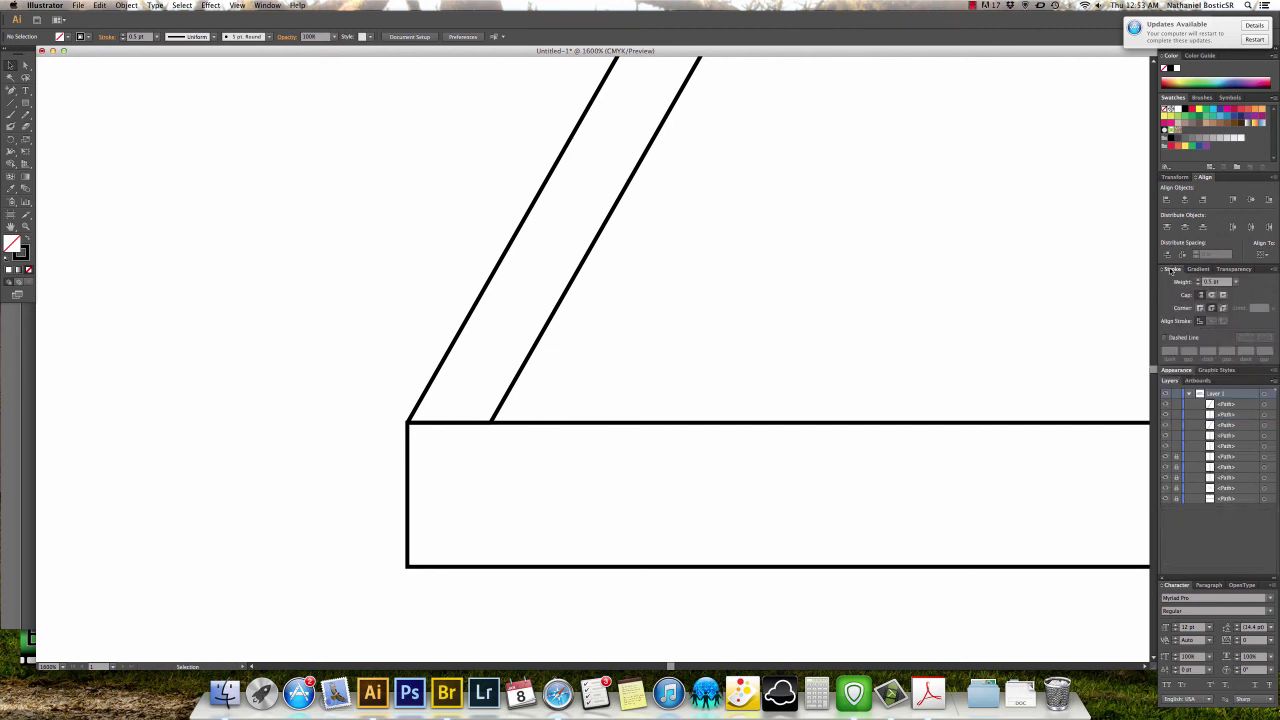
click(1171, 270)
click(1171, 270)
click(1171, 270)
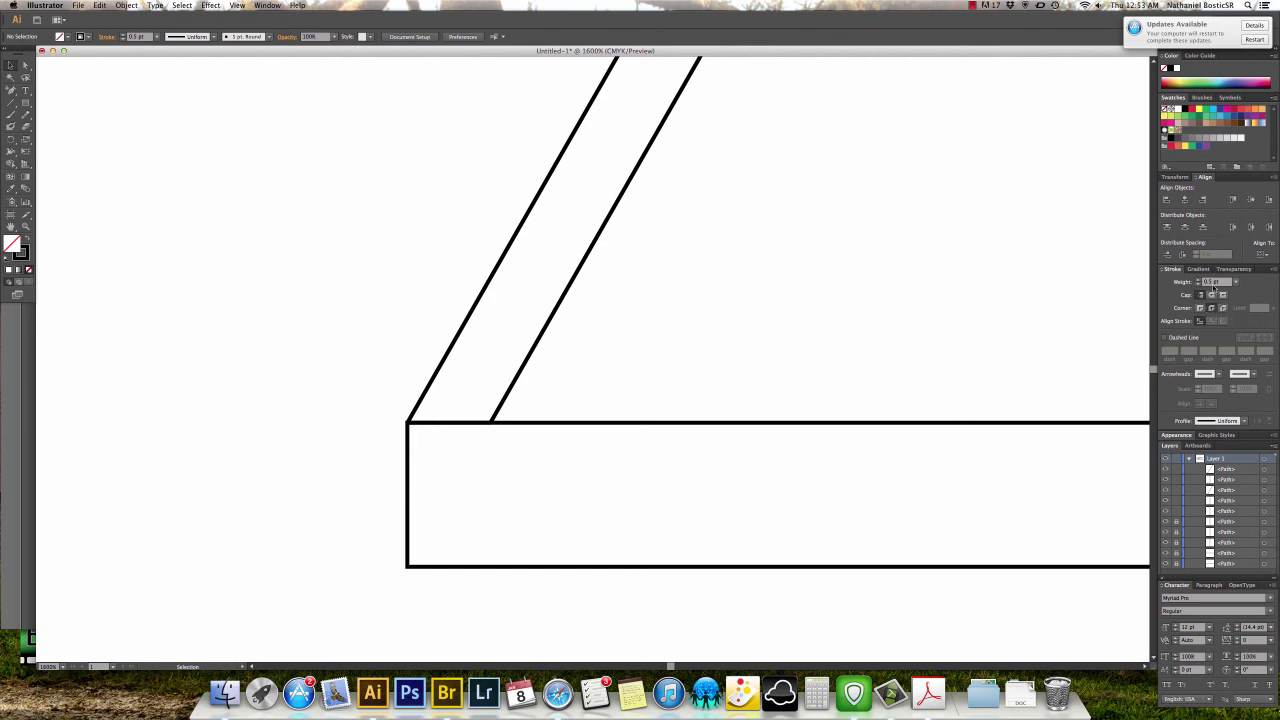
Add an anchor point where the second diagonal's lower-right edge crosses the bottom chord's upper edge.
key(super+minus)
key(super+minus)
key(super+minus)
key(super+minus)
key(super+minus)
key(super+minus)
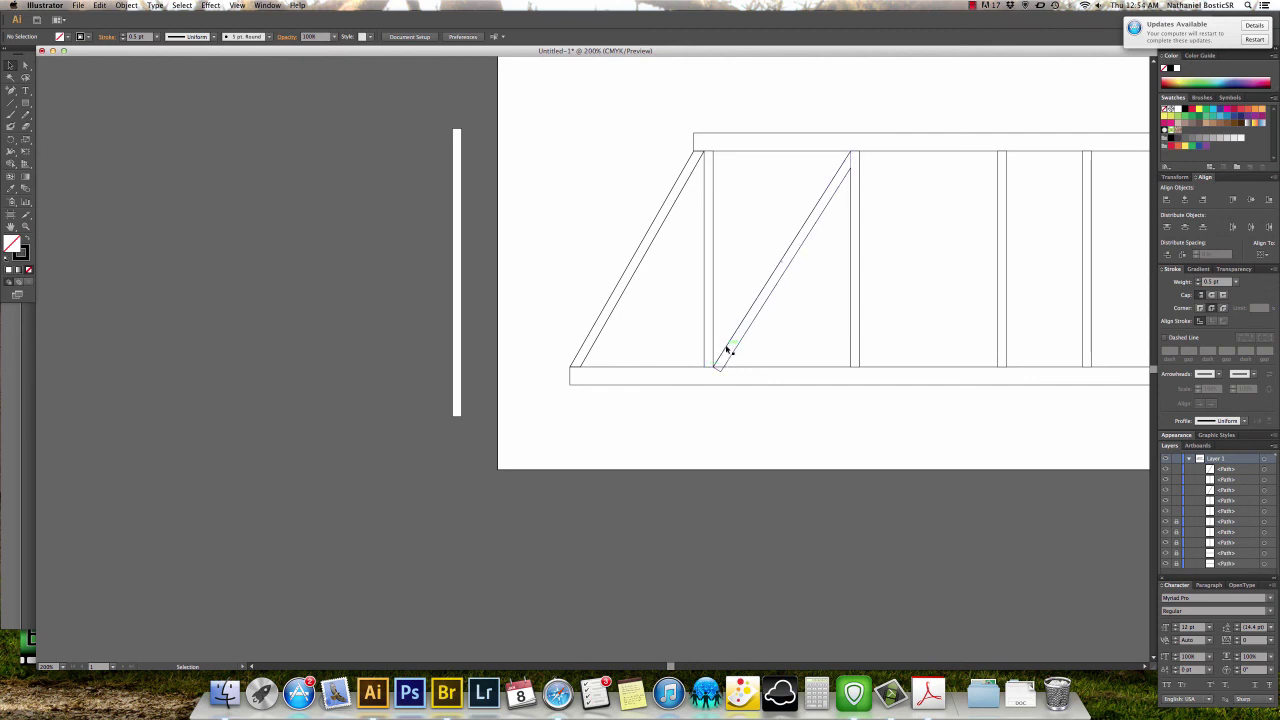
key(z)
drag(695, 343, 740, 390)
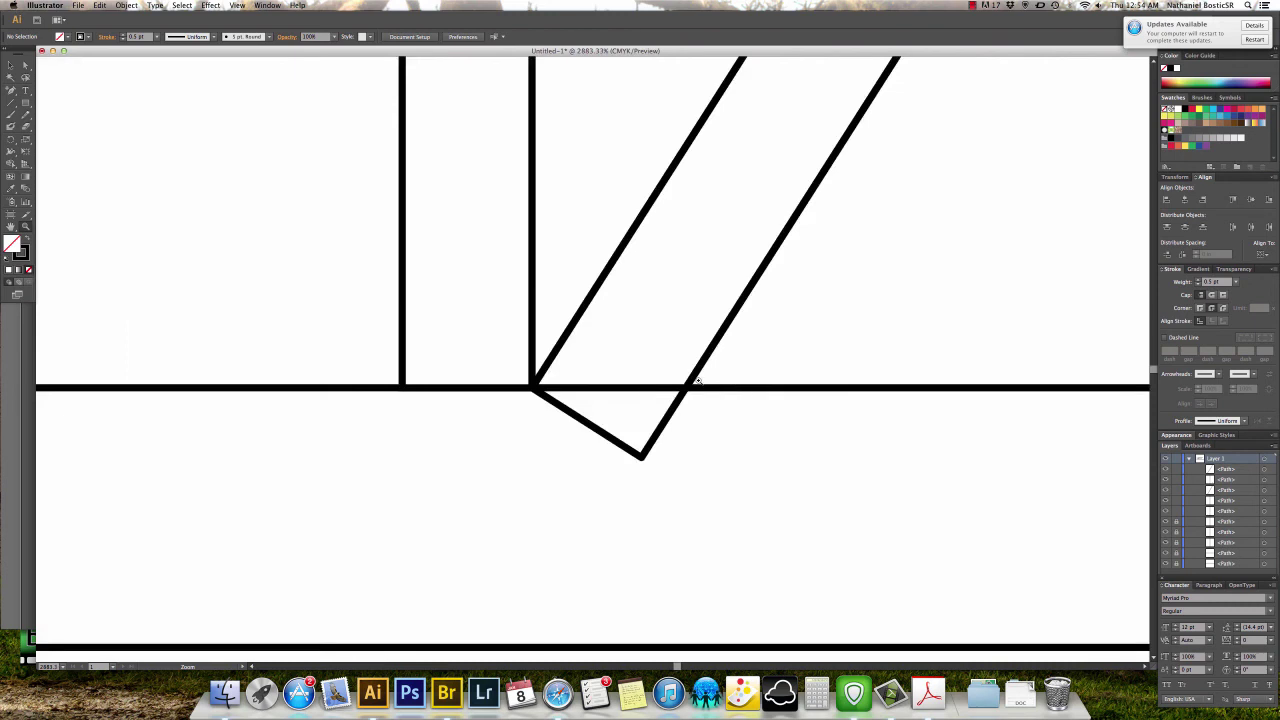
click(9, 65)
click(603, 273)
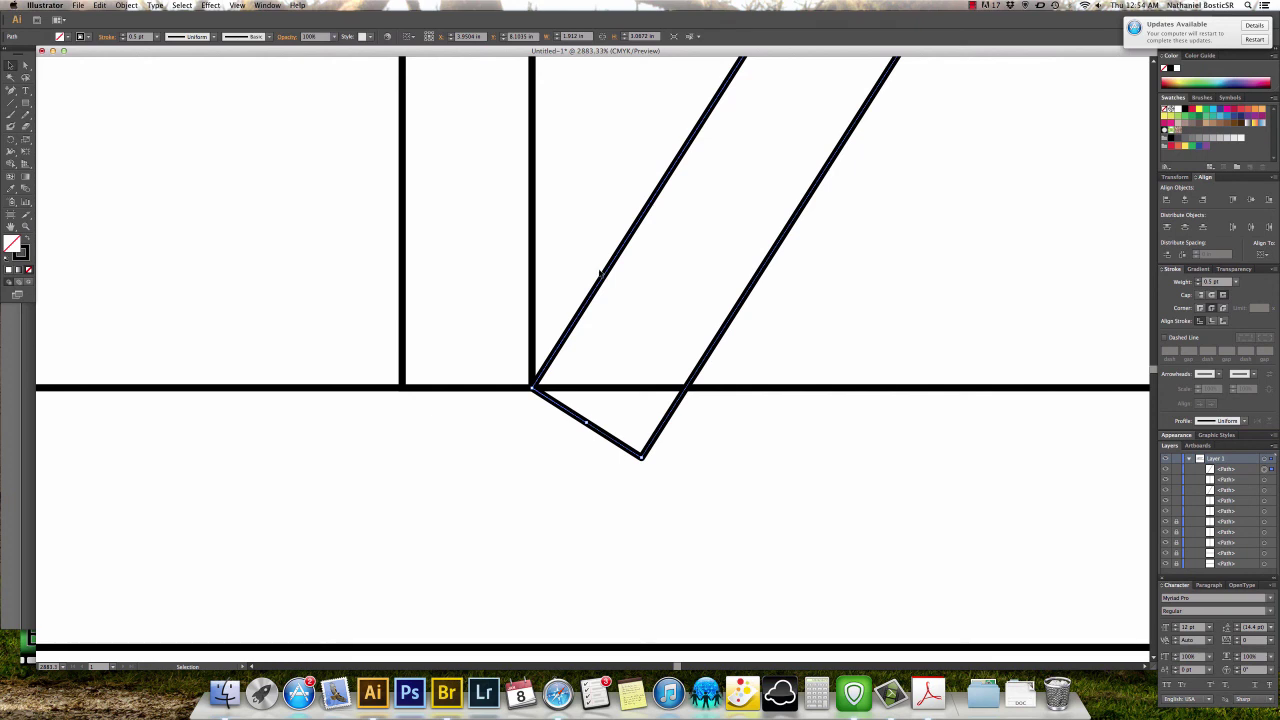
click(10, 90)
click(686, 390)
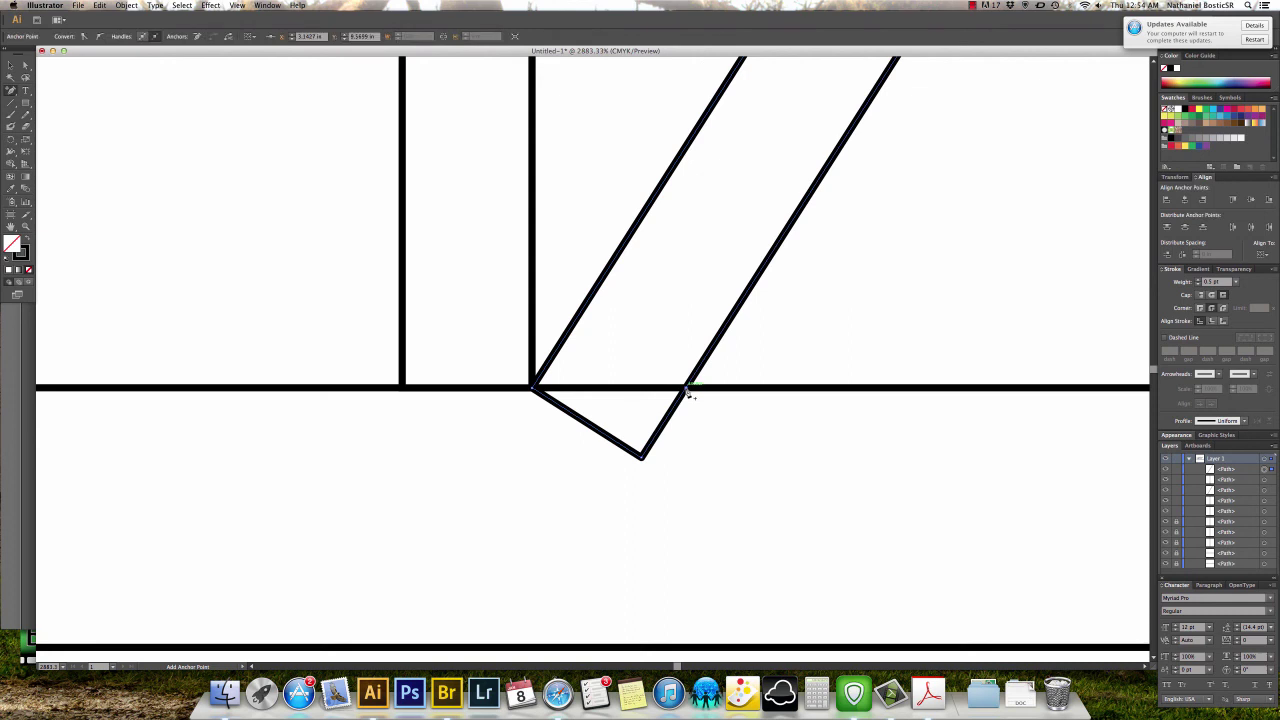
Delete the second diagonal's protruding lower corner point so its end is trimmed flush with the bottom chord's upper edge.
key(minus)
click(643, 460)
key(plus)
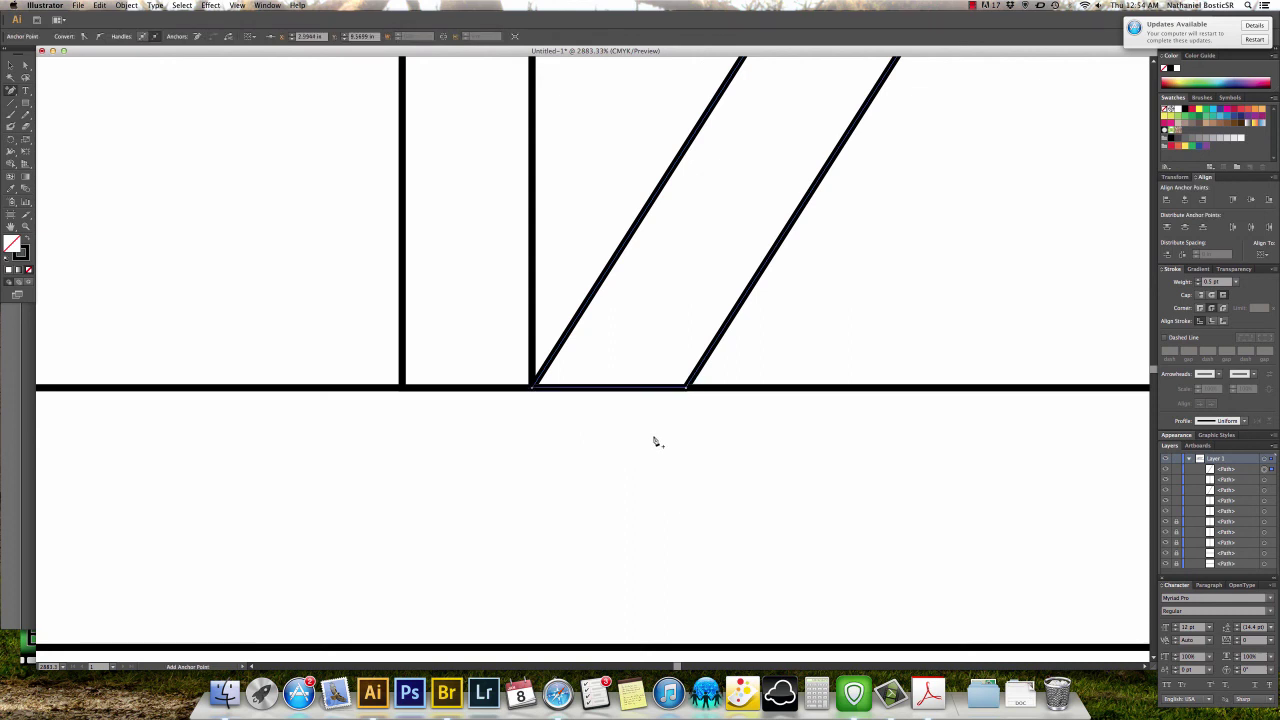
key(super+z)
super+click(722, 364)
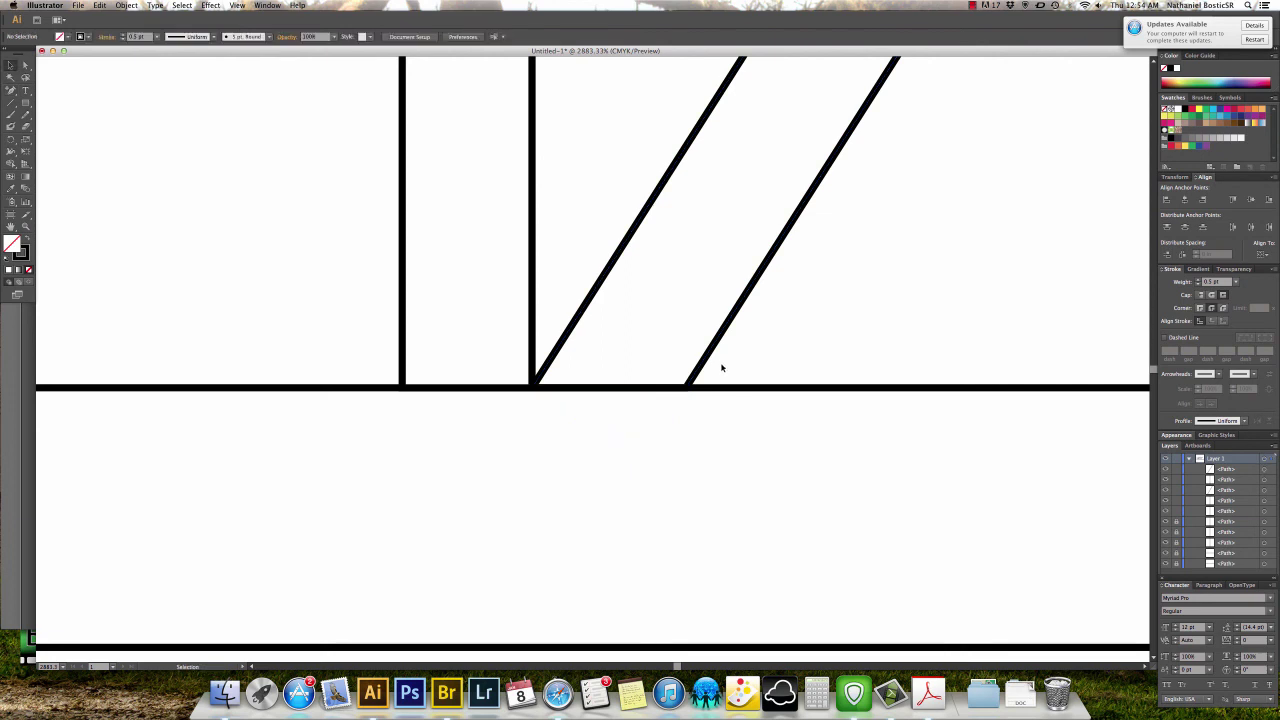
Copy the trimmed second diagonal horizontally into the next bay, between the second and third verticals.
scroll(722, 368, down, 10)
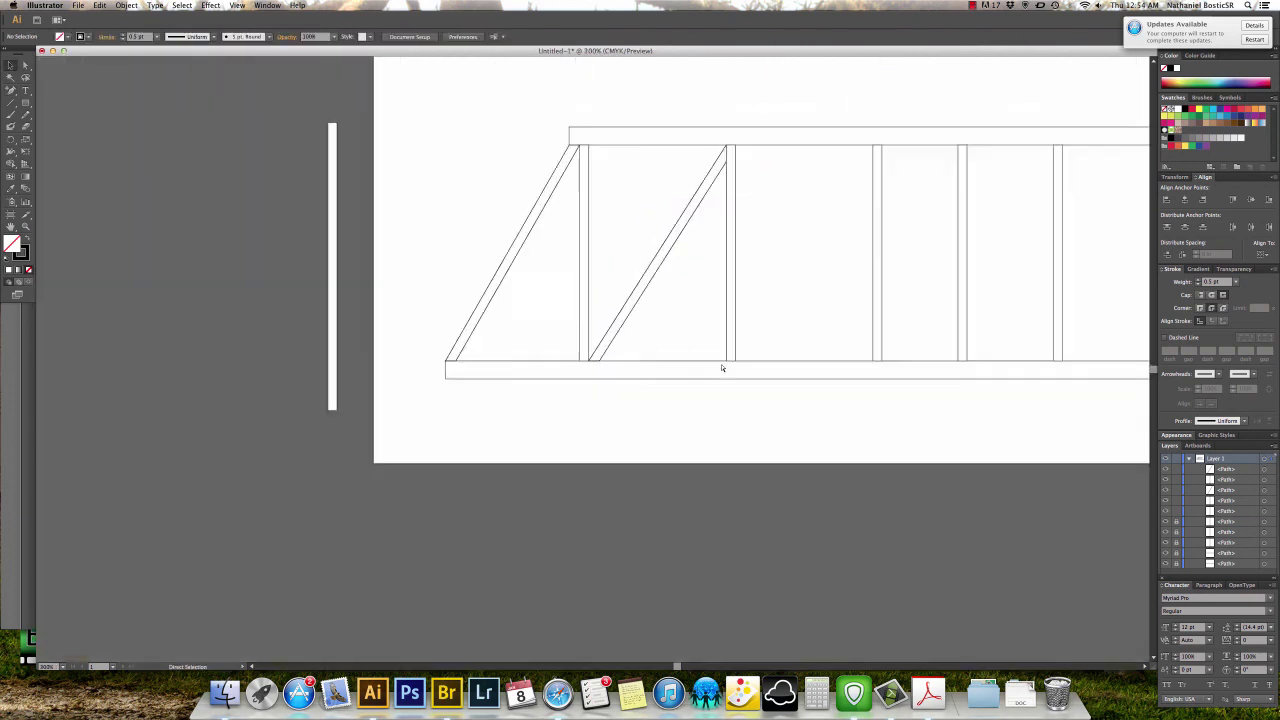
scroll(722, 368, down, 2)
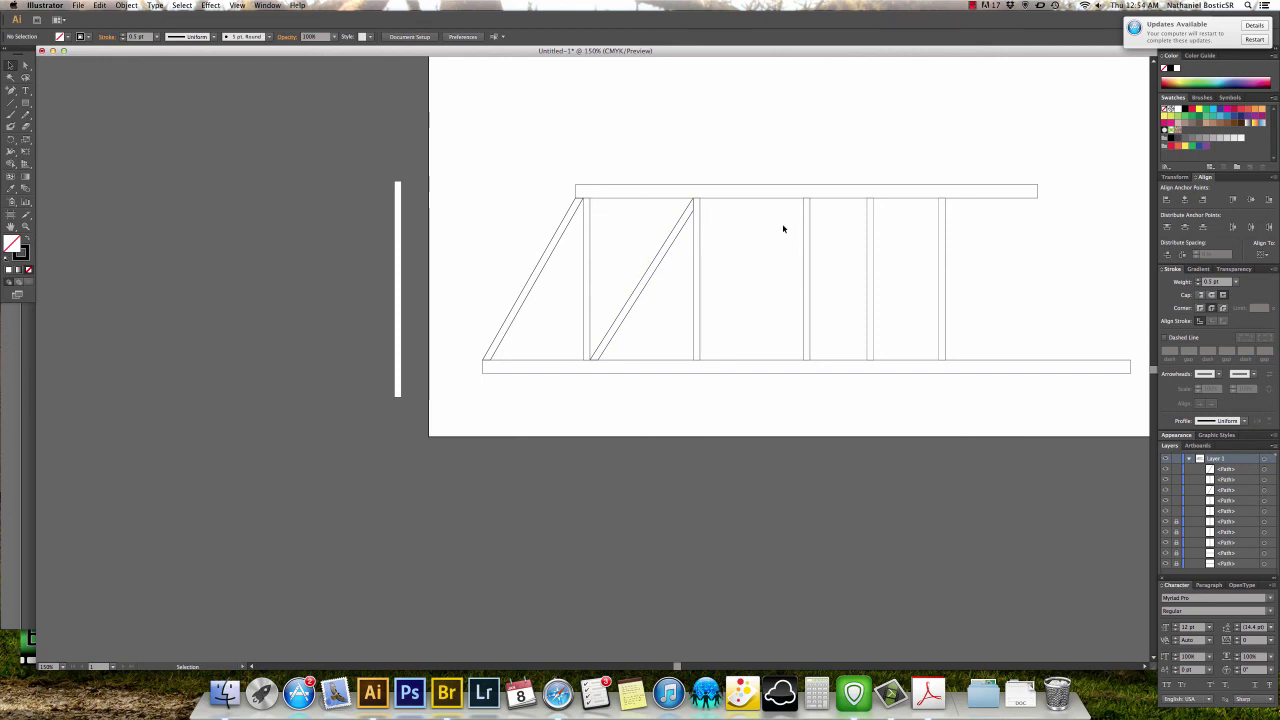
drag(711, 297, 572, 389)
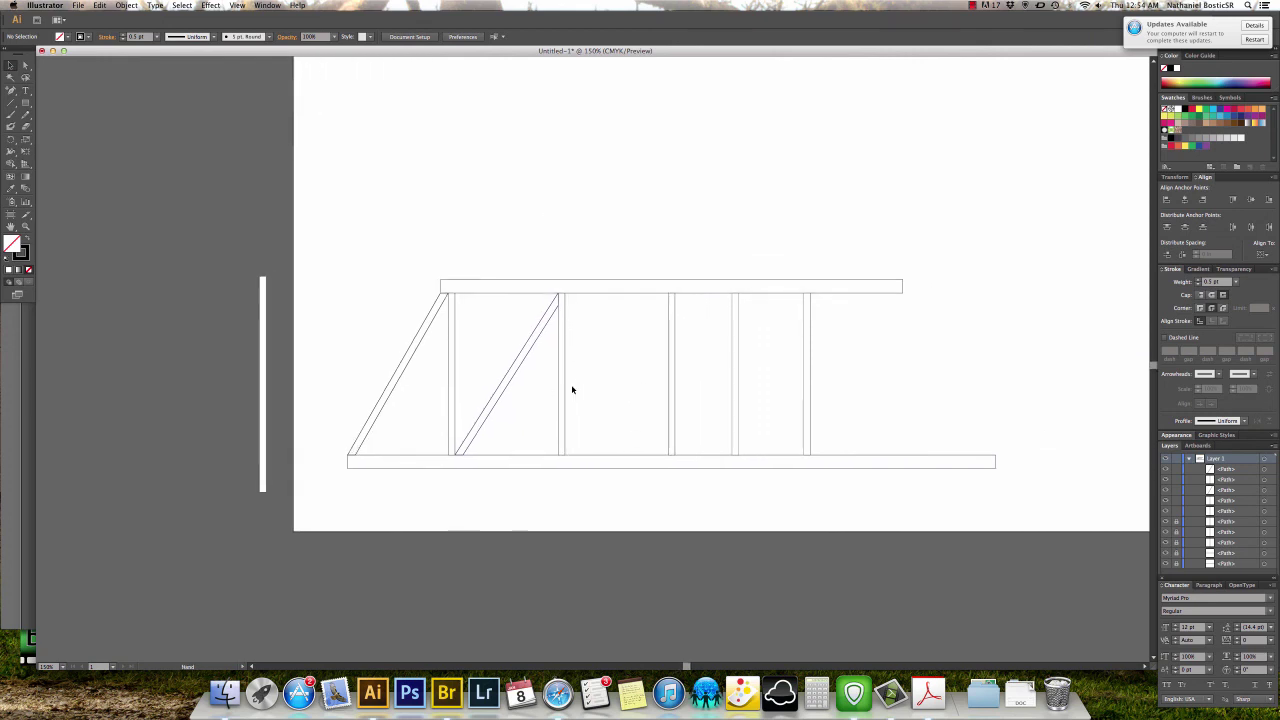
click(509, 386)
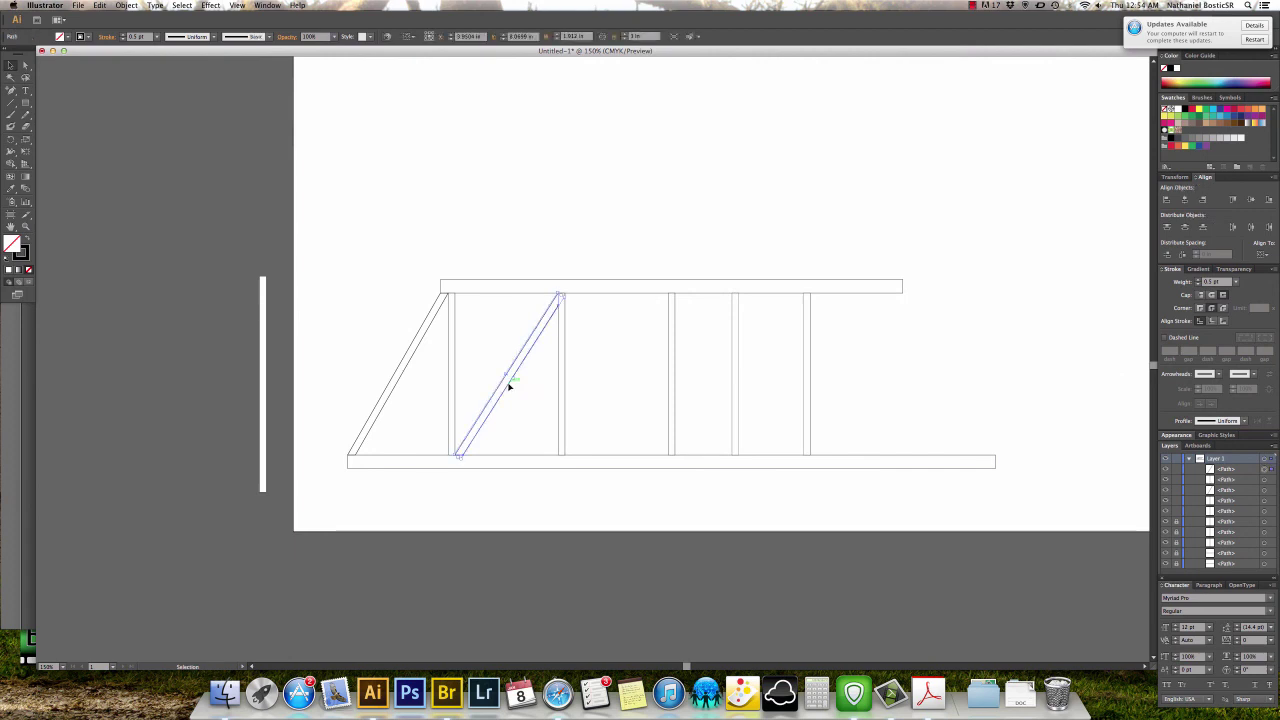
drag(509, 386, 617, 380)
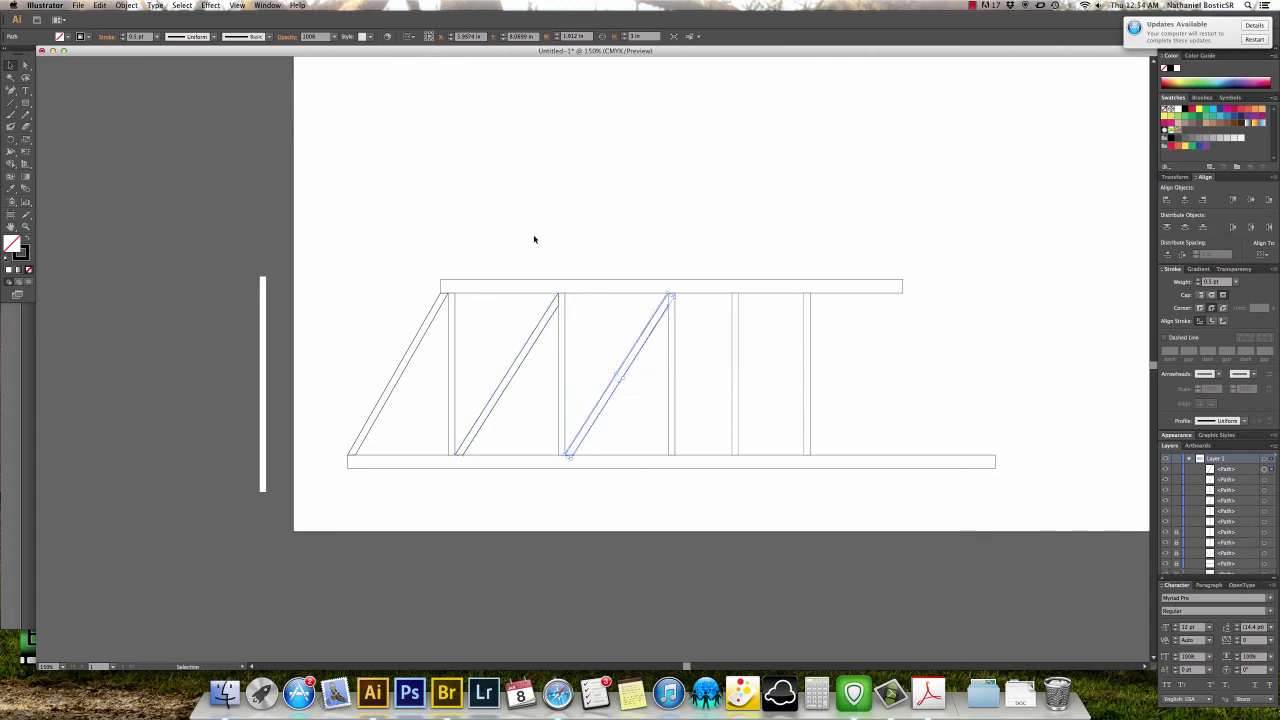
click(530, 260)
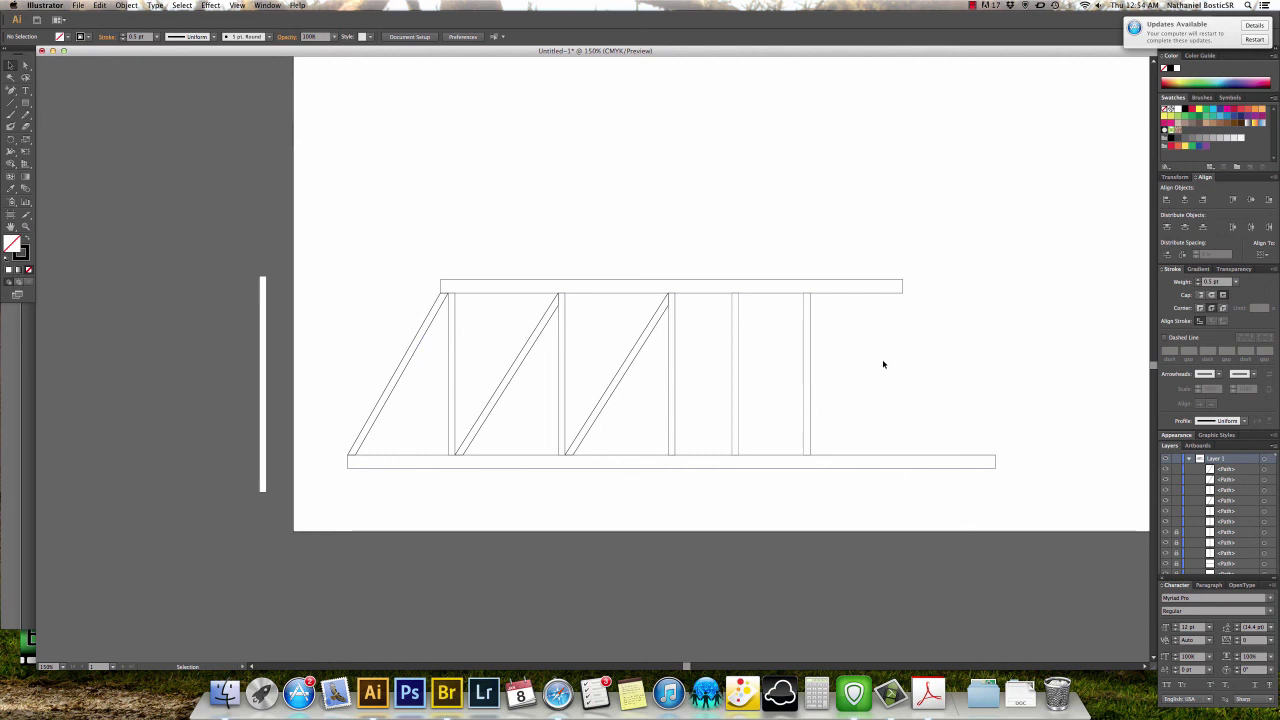
Copy the spare strip beside the artboard to the bridge's right end, aligning its lower-right corner with the bottom chord's upper-right corner.
click(263, 352)
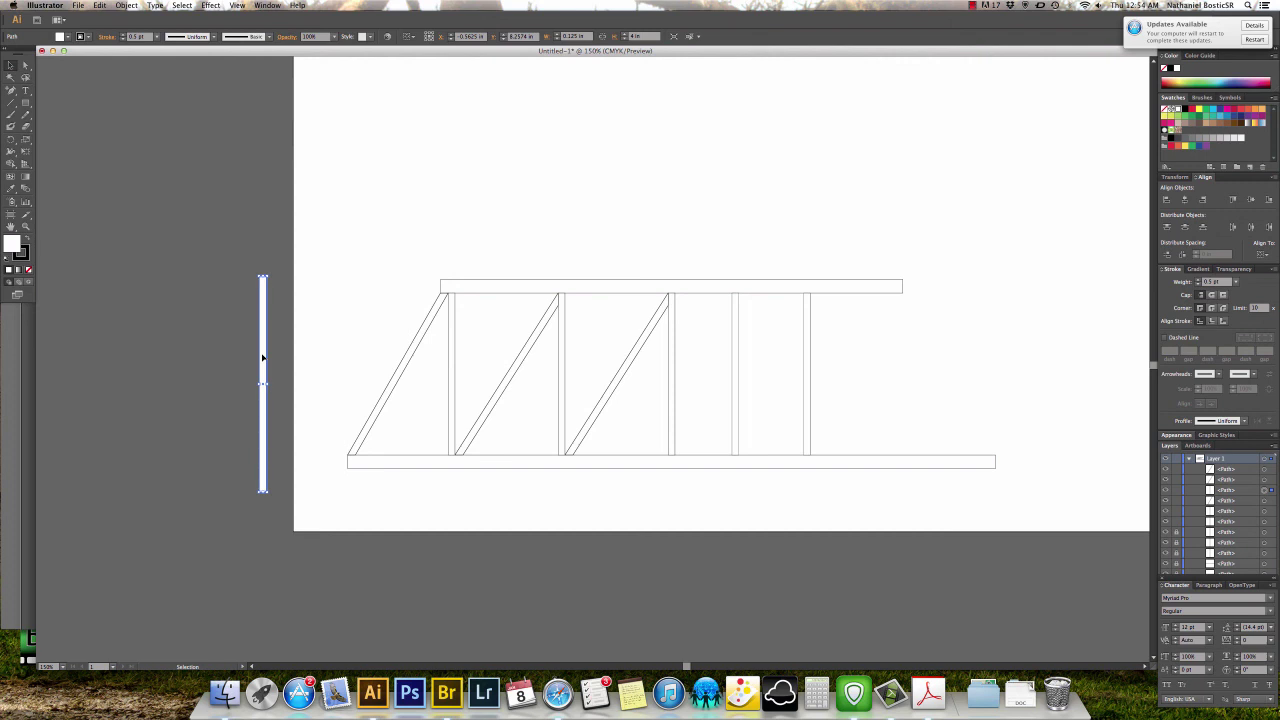
drag(262, 357, 1004, 318)
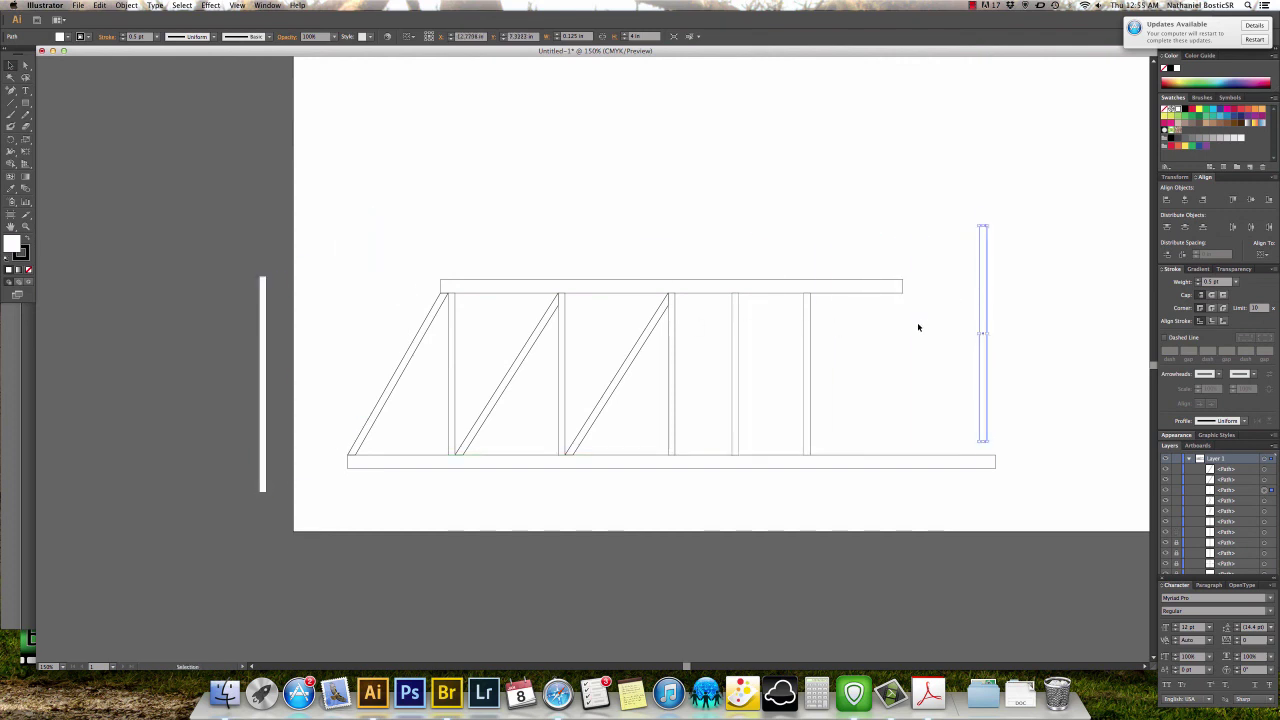
key(z)
drag(962, 414, 1008, 484)
click(11, 65)
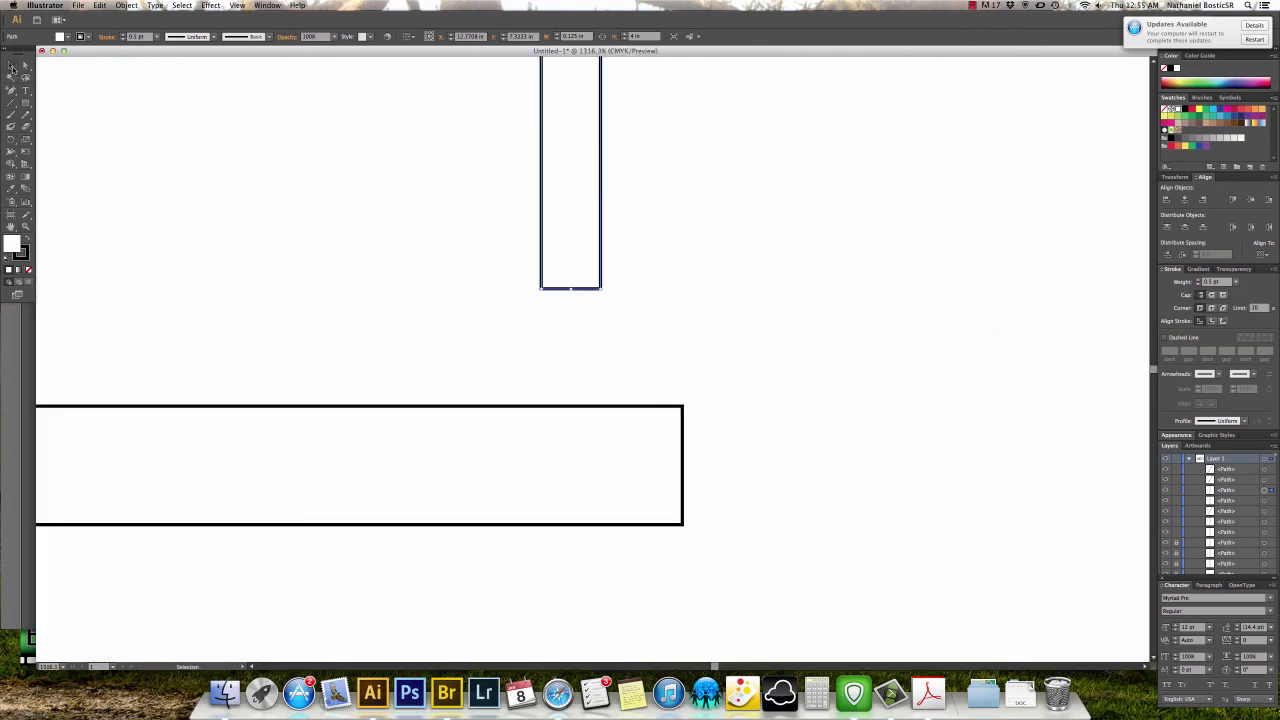
drag(541, 196, 623, 314)
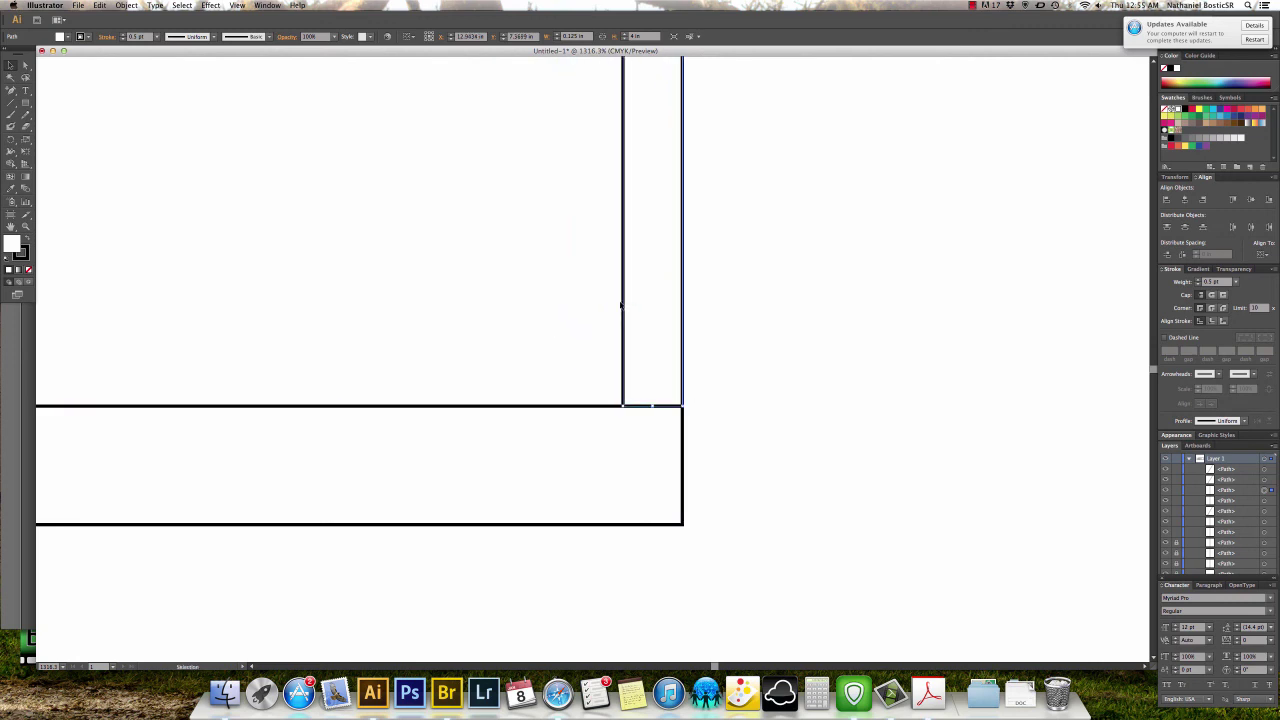
Rotate the right-end strip about its lower-right corner until it leans inward across the top chord's right end.
scroll(557, 222, down, 6)
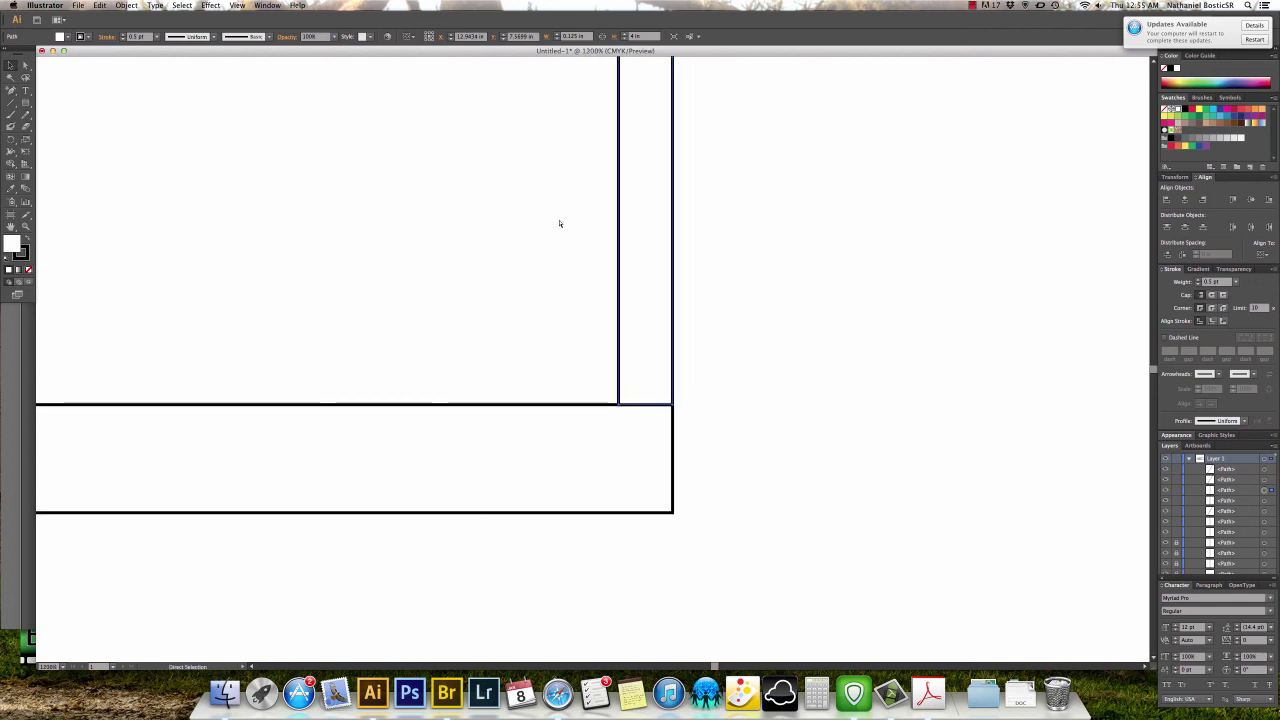
click(10, 140)
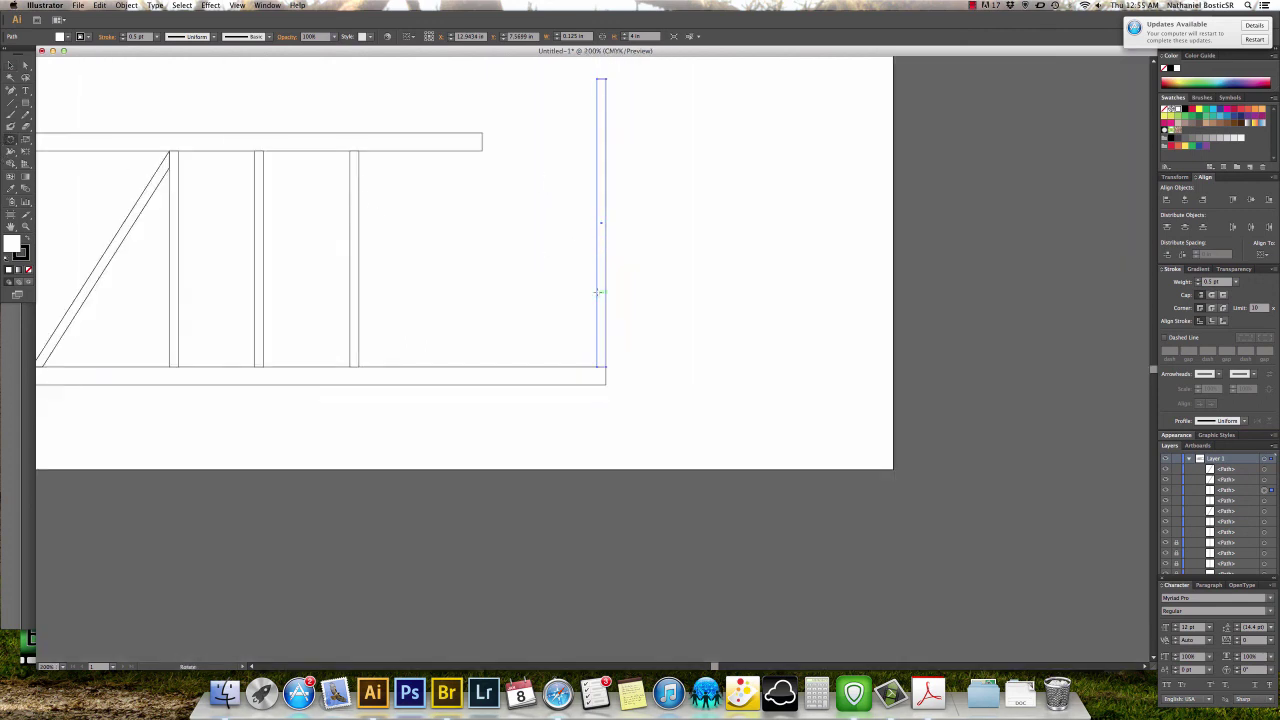
click(600, 357)
key(v)
key(super+equal)
key(super+equal)
key(super+equal)
key(super+equal)
key(super+equal)
key(super+equal)
key(super+equal)
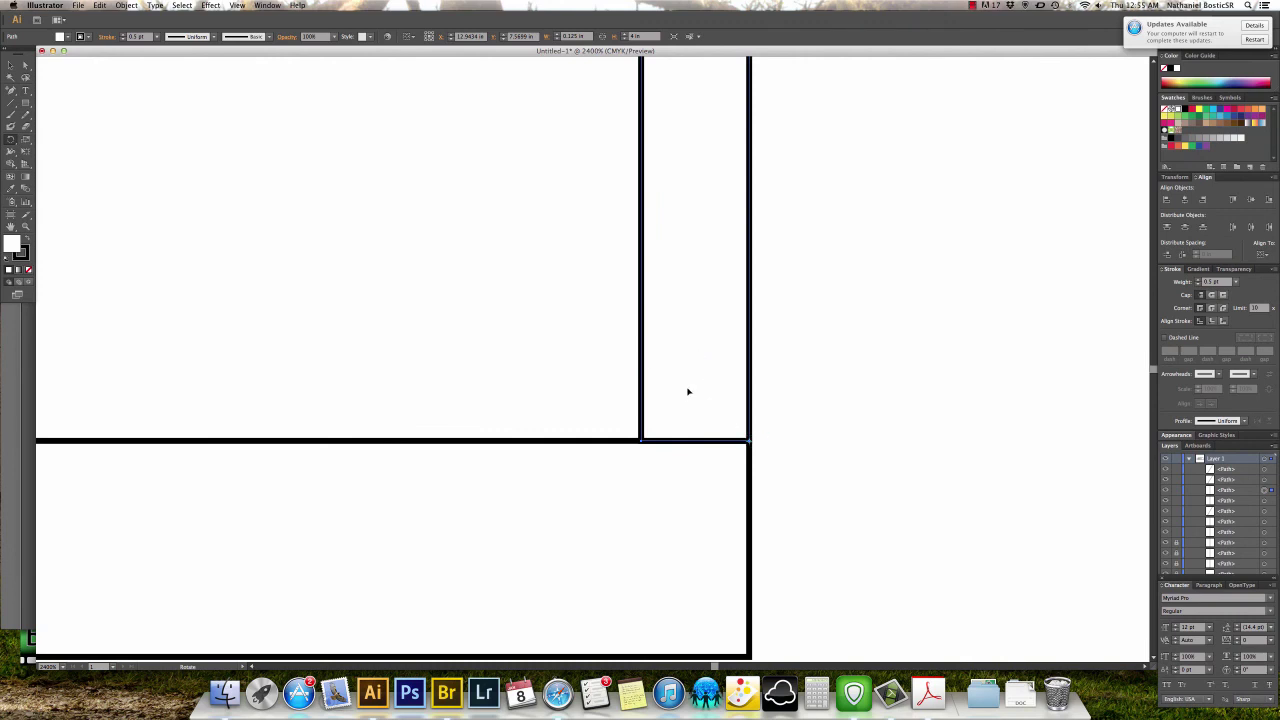
key(super+minus)
key(super+minus)
key(super+minus)
key(super+minus)
key(super+minus)
key(super+minus)
key(super+minus)
key(super+minus)
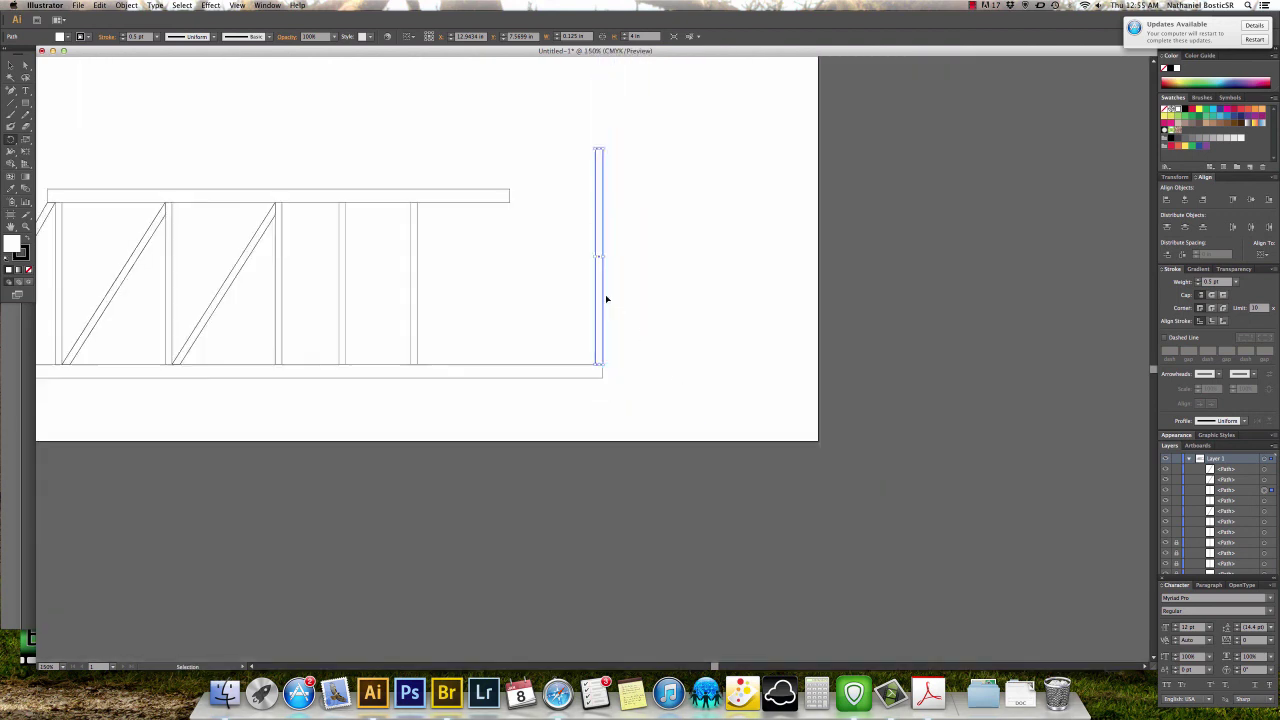
scroll(590, 280, up, 5)
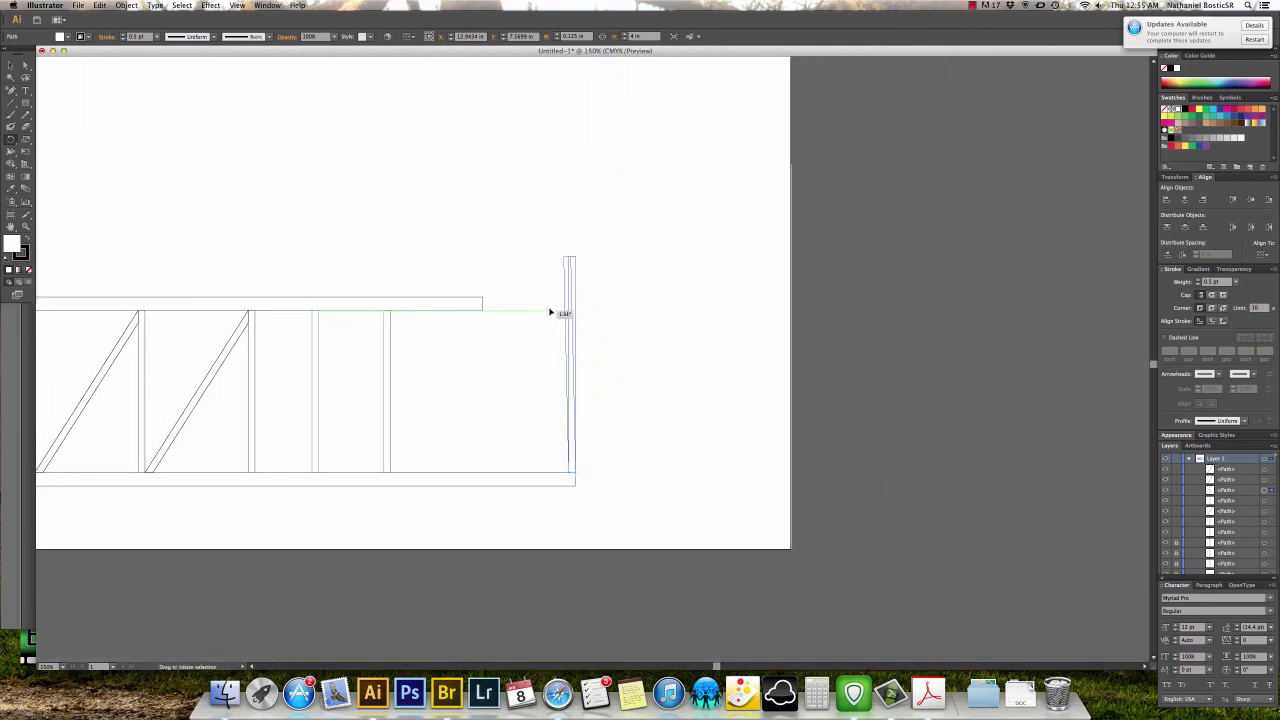
drag(549, 312, 477, 352)
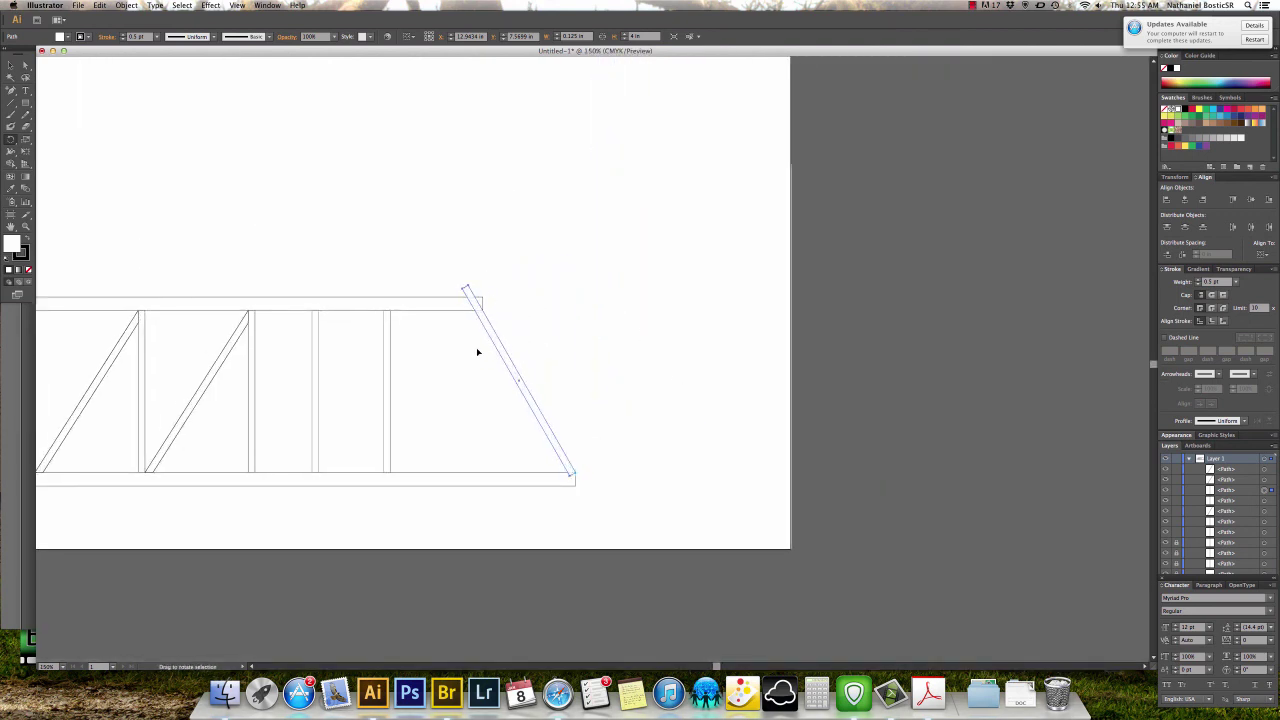
Remove the fill from the leaning right-end strip so the top chord's corner shows through it.
key(super+plus)
key(super+plus)
key(super+plus)
key(super+plus)
key(super+plus)
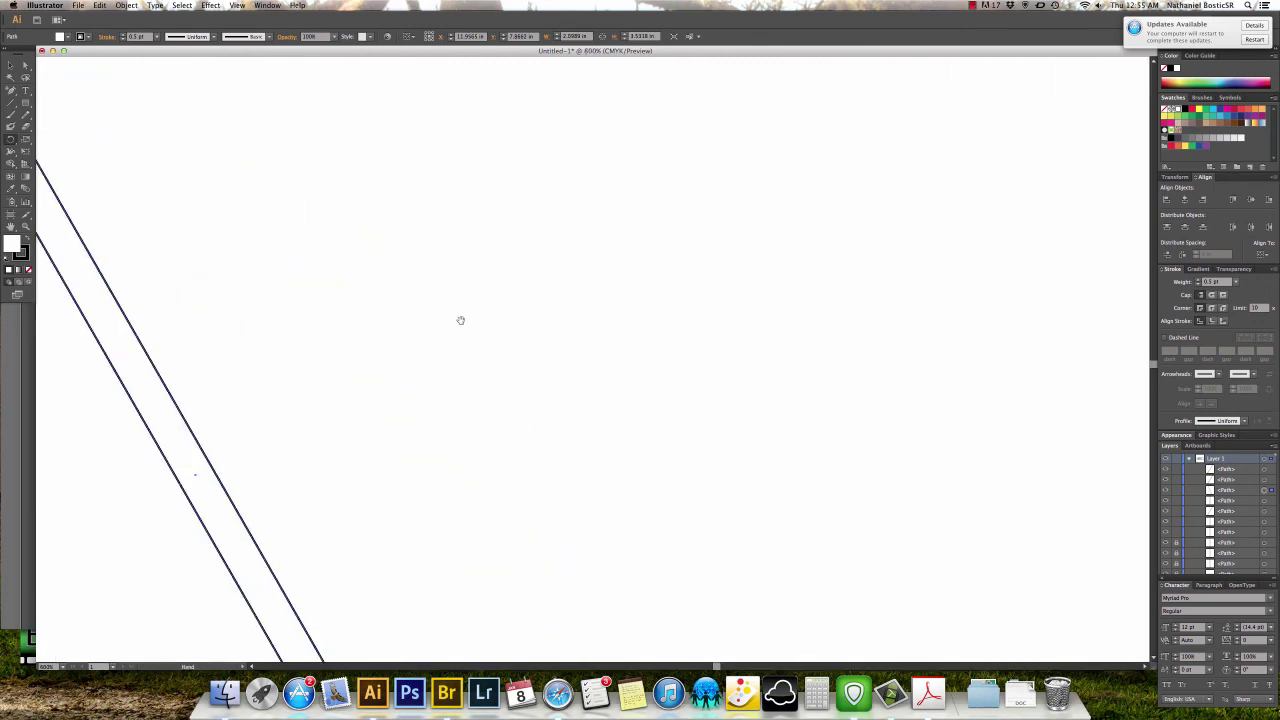
scroll(460, 320, up, 5)
scroll(460, 320, left, 6)
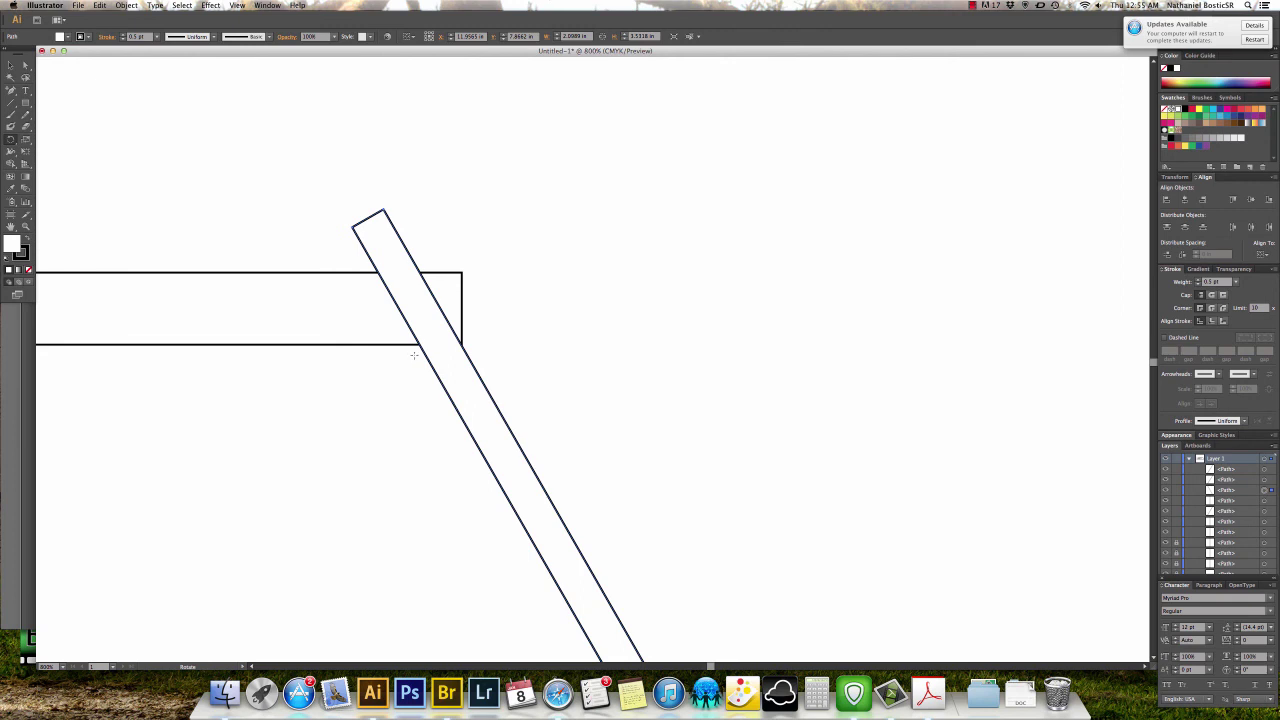
click(28, 270)
Fine-tune the right-end diagonal's rotation so its outer edge passes through the top chord's lower-right corner.
click(504, 366)
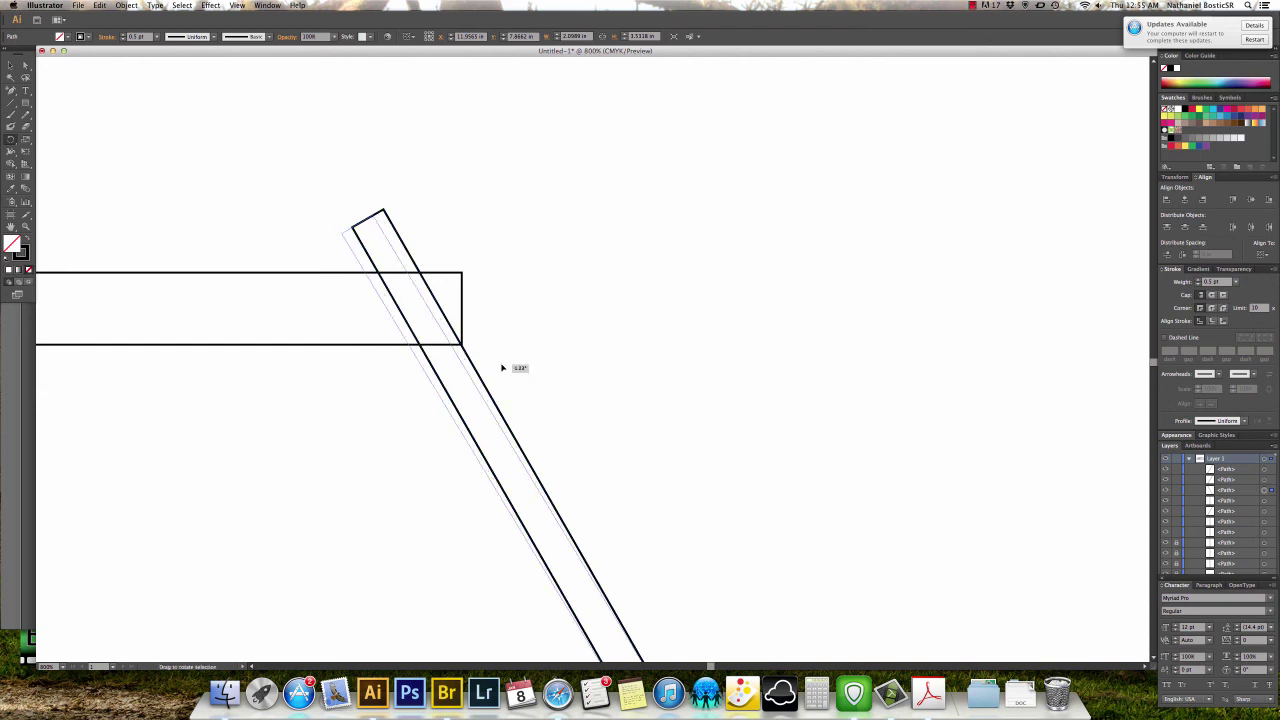
drag(510, 367, 510, 367)
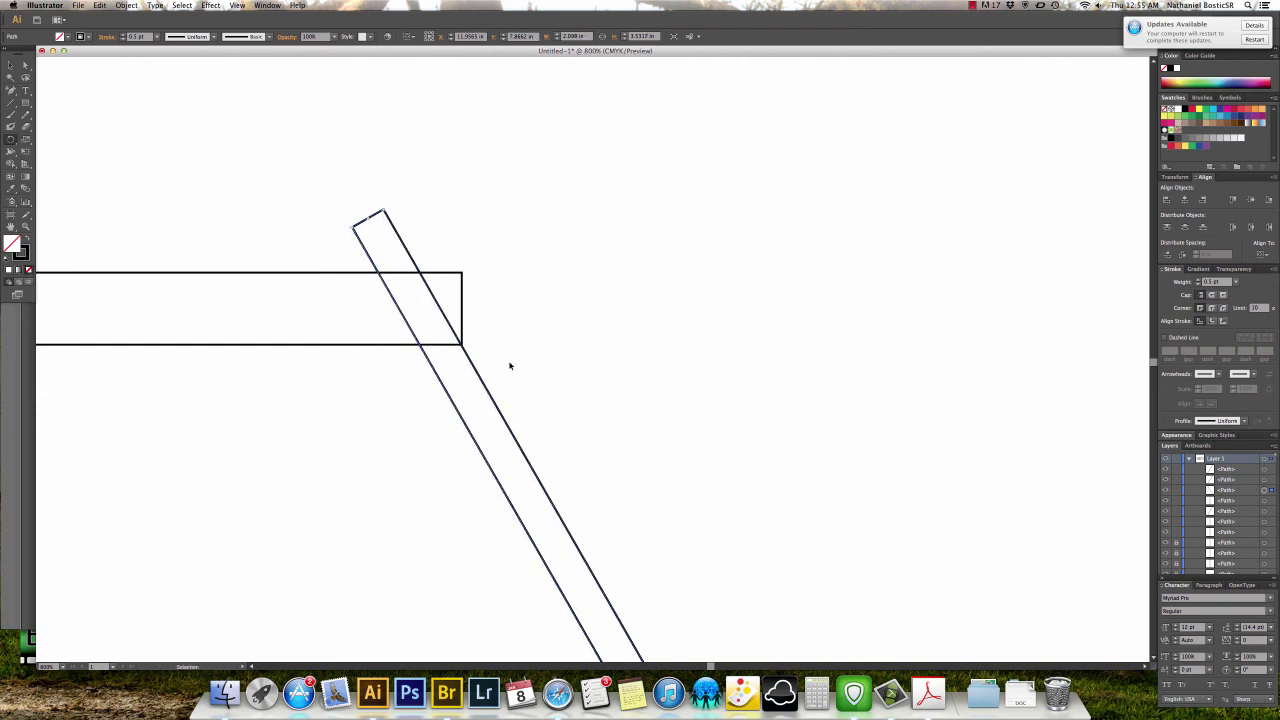
key(super+equal)
key(super+equal)
key(super+equal)
key(super+equal)
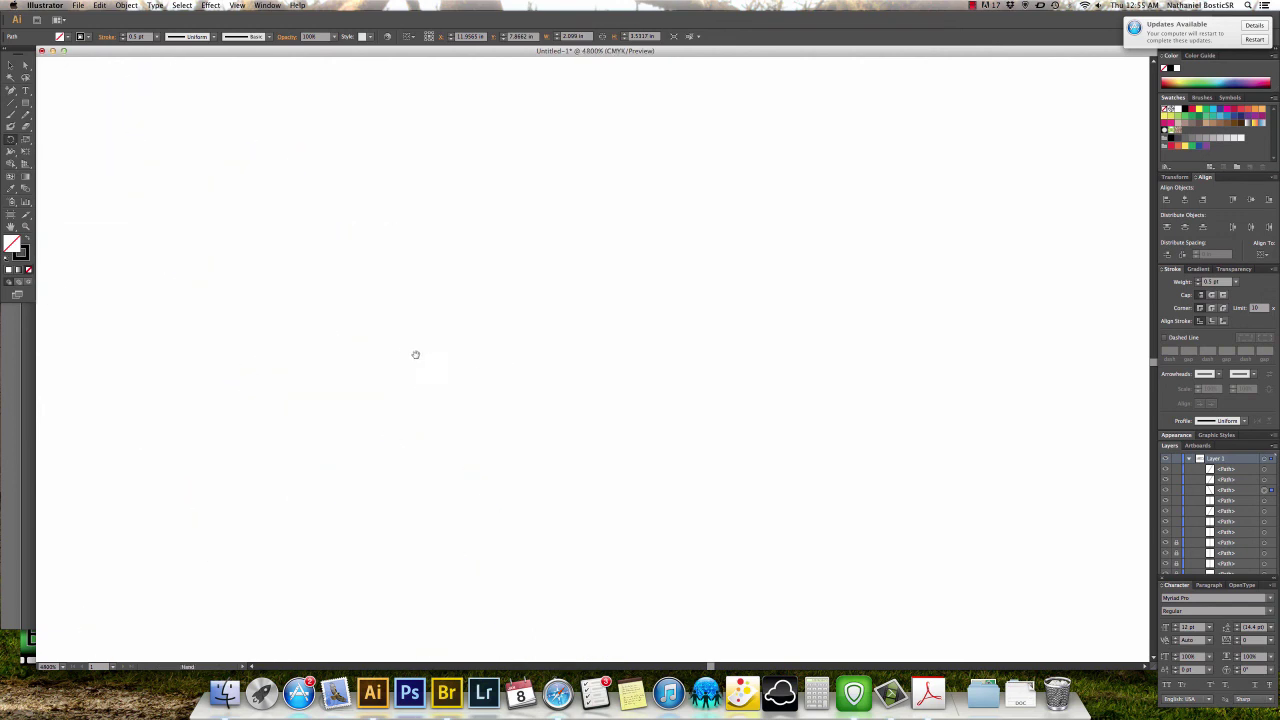
scroll(414, 354, left, 5)
drag(421, 350, 680, 345)
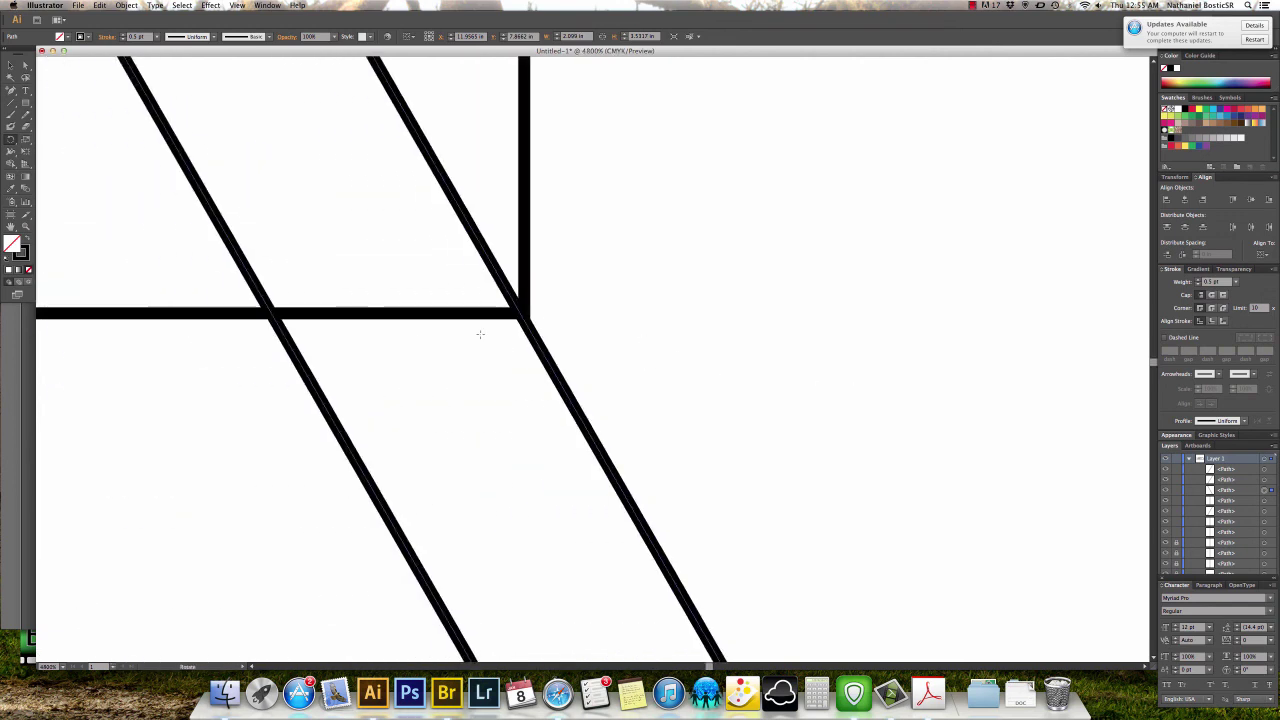
mouse_move(437, 360)
mouse_down()
mouse_move(407, 369)
mouse_move(440, 363)
mouse_up()
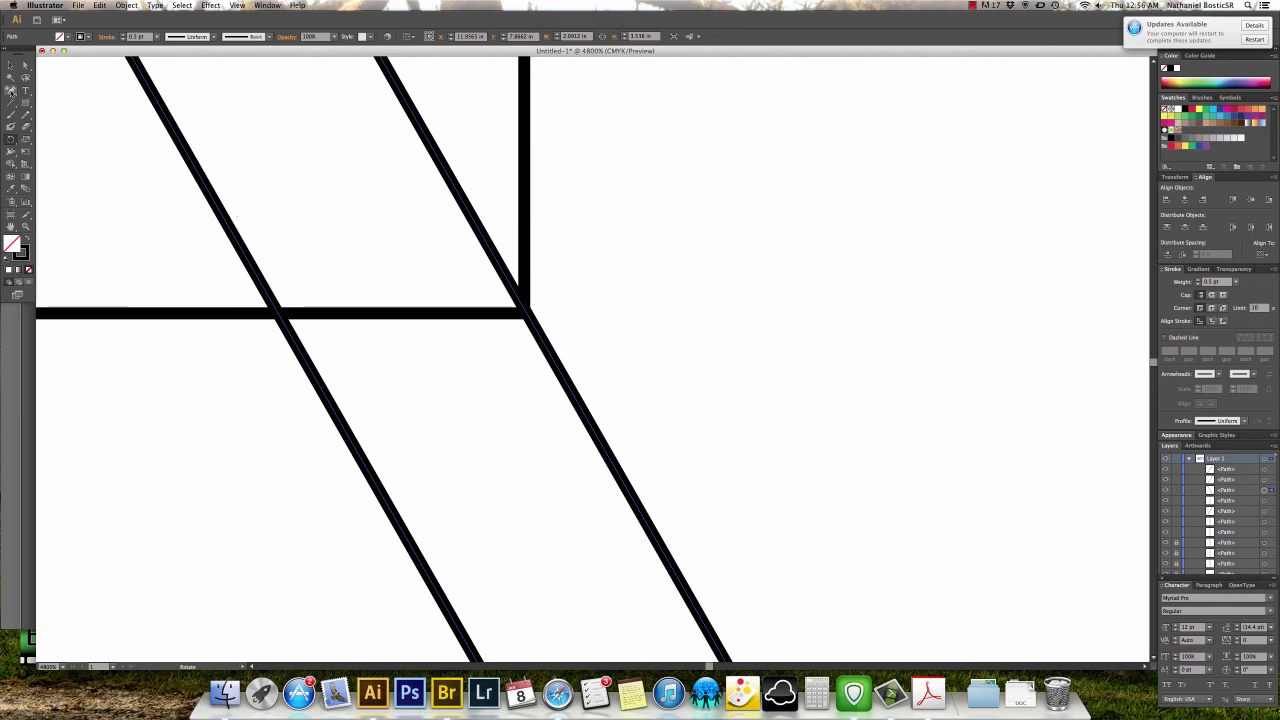
Add anchor points where both long edges of the right-end diagonal cross the top chord's lower edge.
click(11, 91)
click(526, 316)
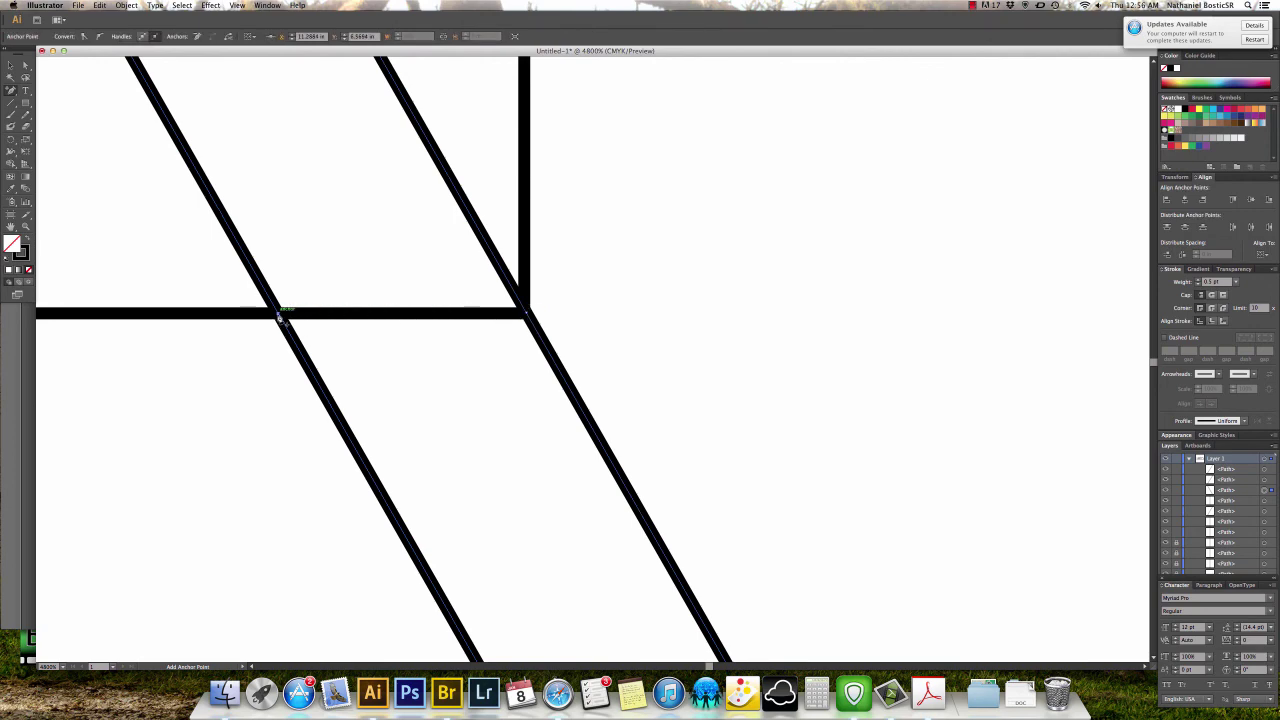
click(280, 315)
Delete the right-end diagonal's two protruding upper corner points so it is trimmed flush with the top chord's lower edge.
key(super+minus)
key(super+minus)
key(super+minus)
key(super+minus)
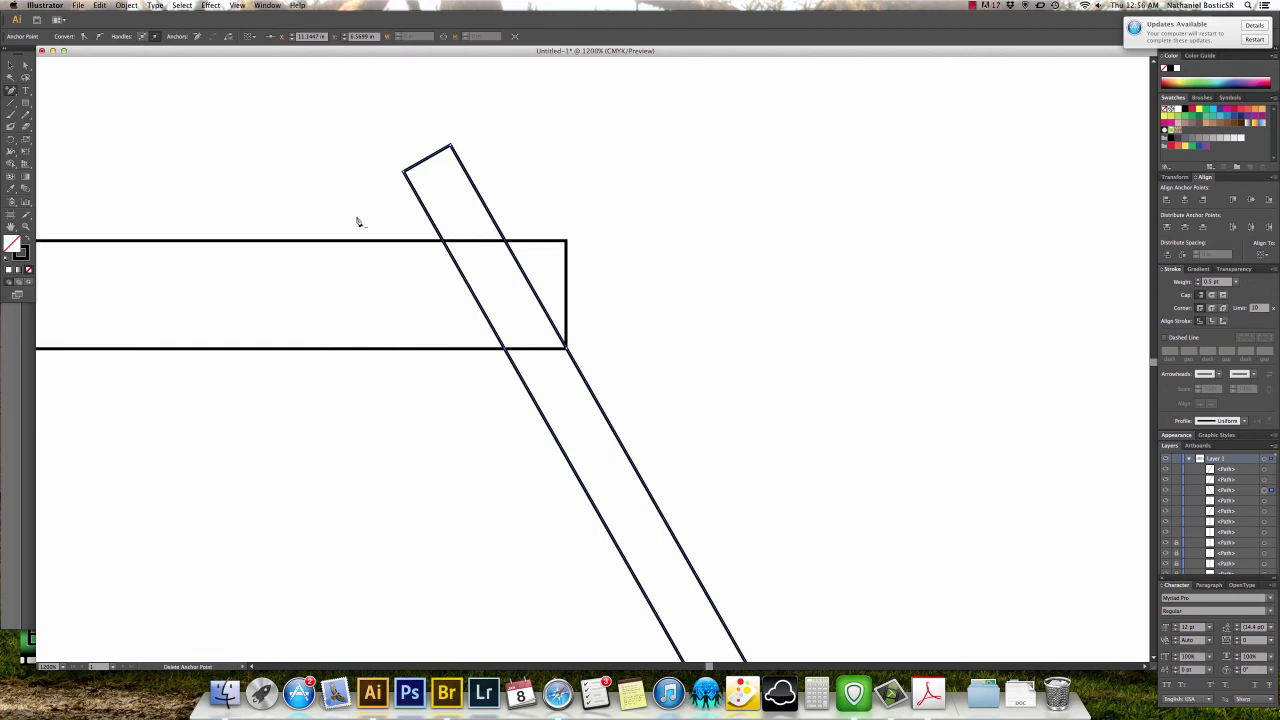
click(451, 147)
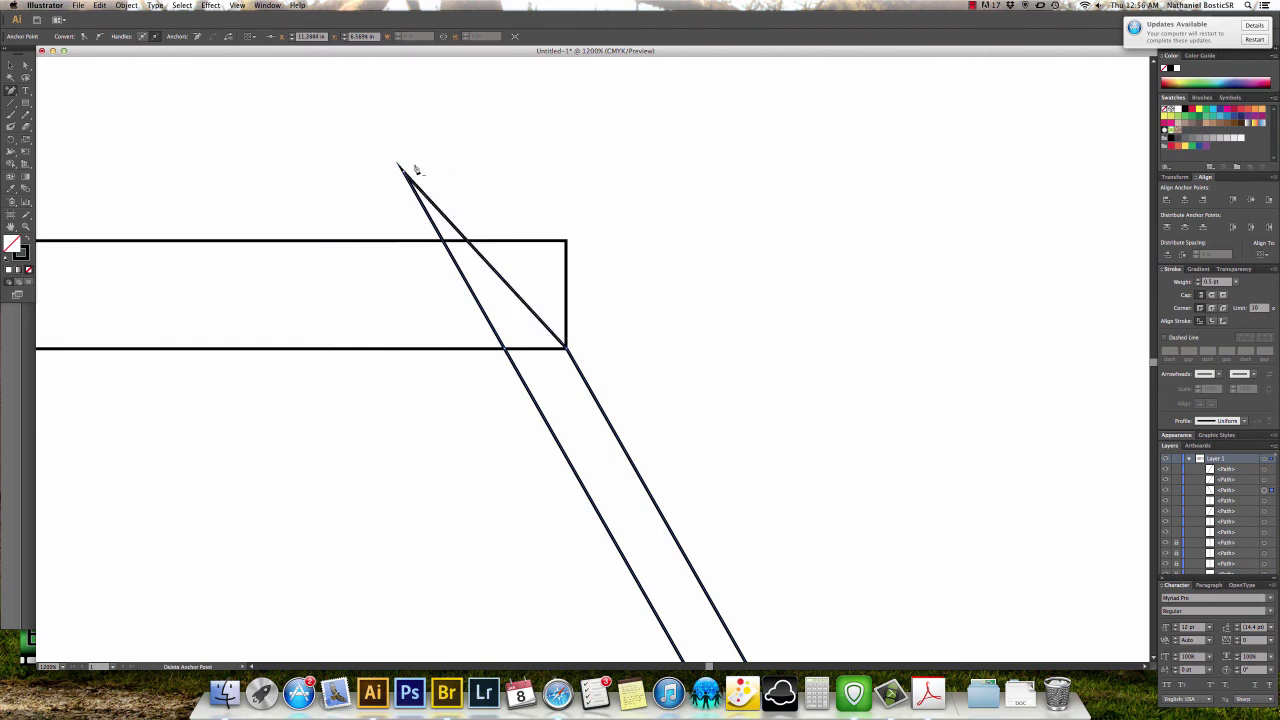
click(401, 167)
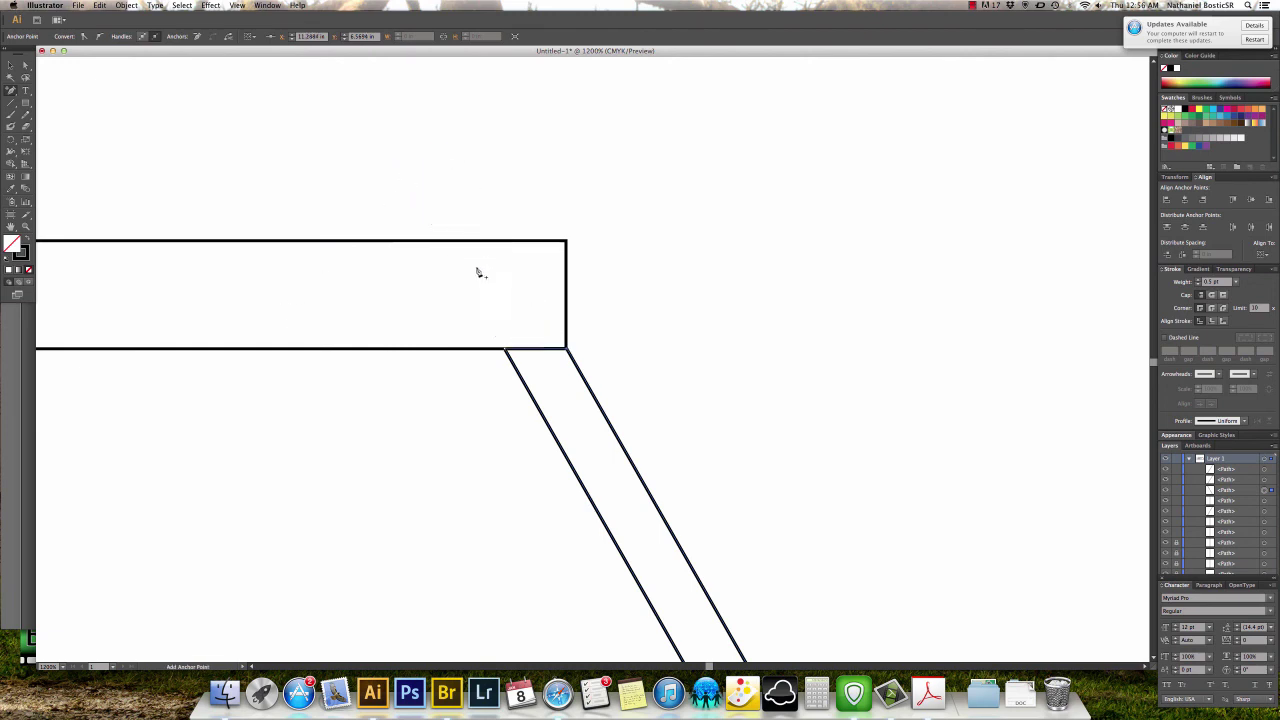
key(v)
click(668, 380)
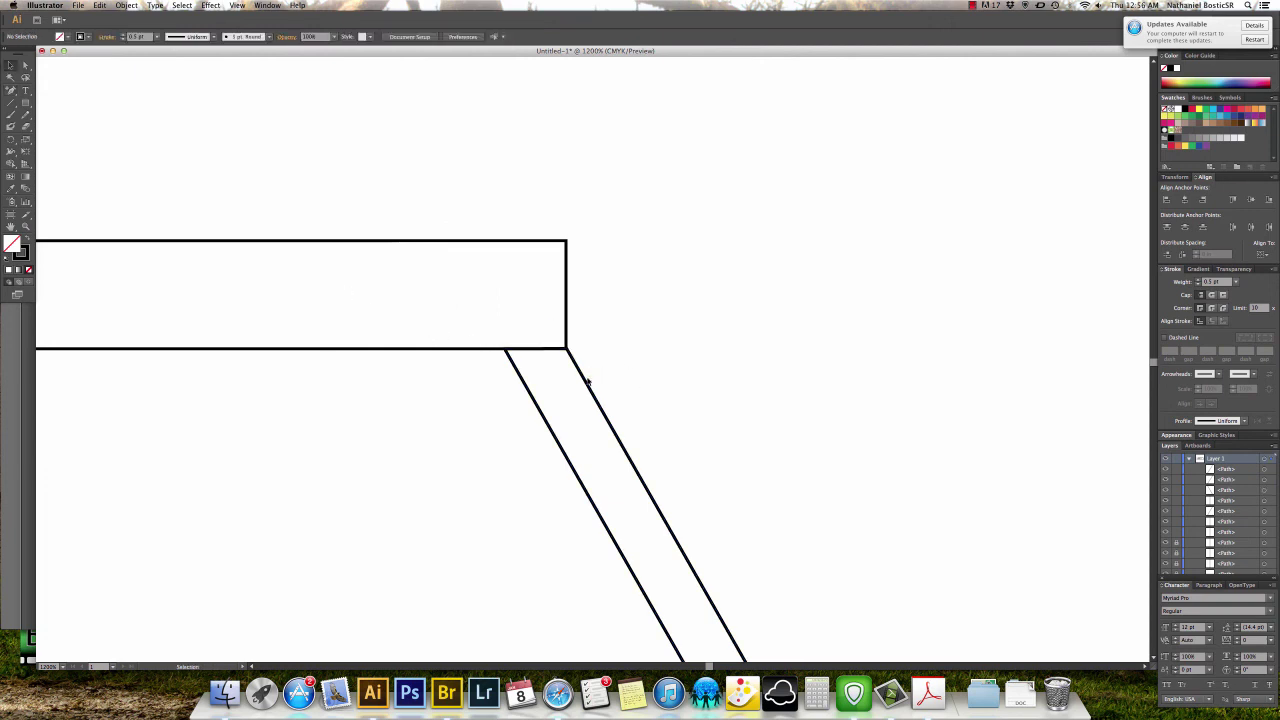
Move the fifth vertical horizontally to the top chord's right end, against the upper end of the right-end diagonal.
key(a)
scroll(590, 381, down, 6)
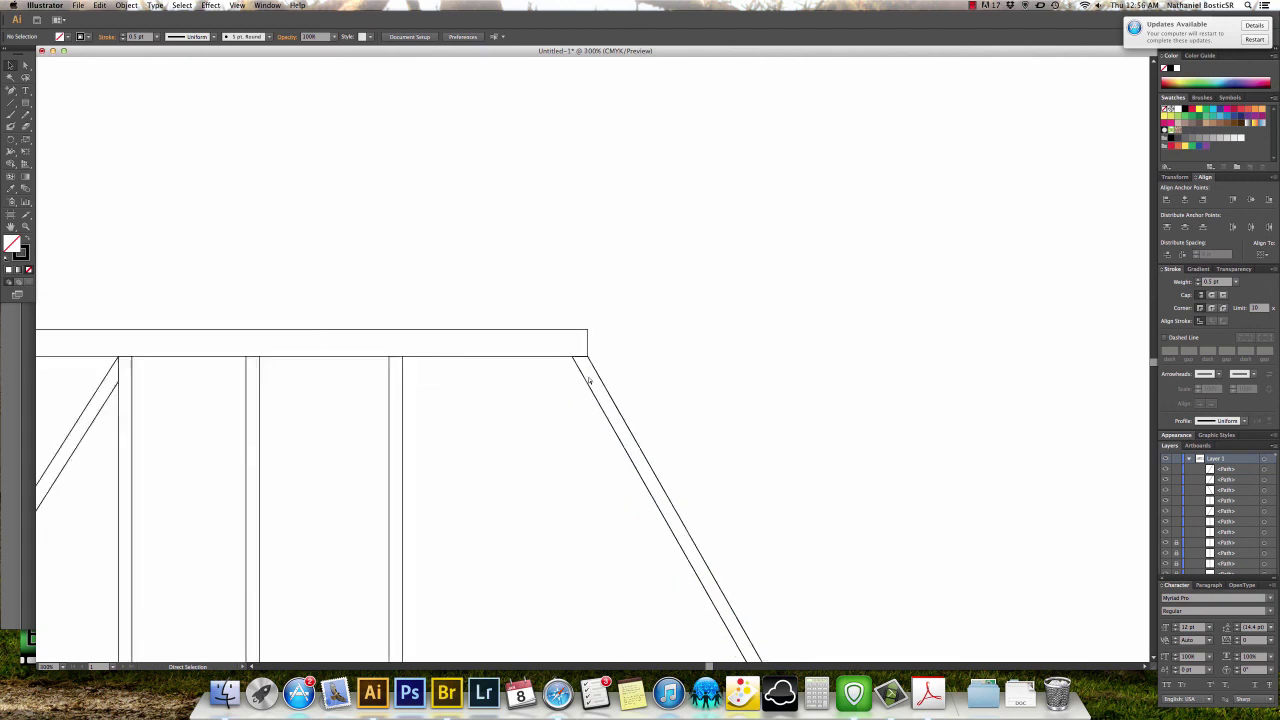
click(499, 404)
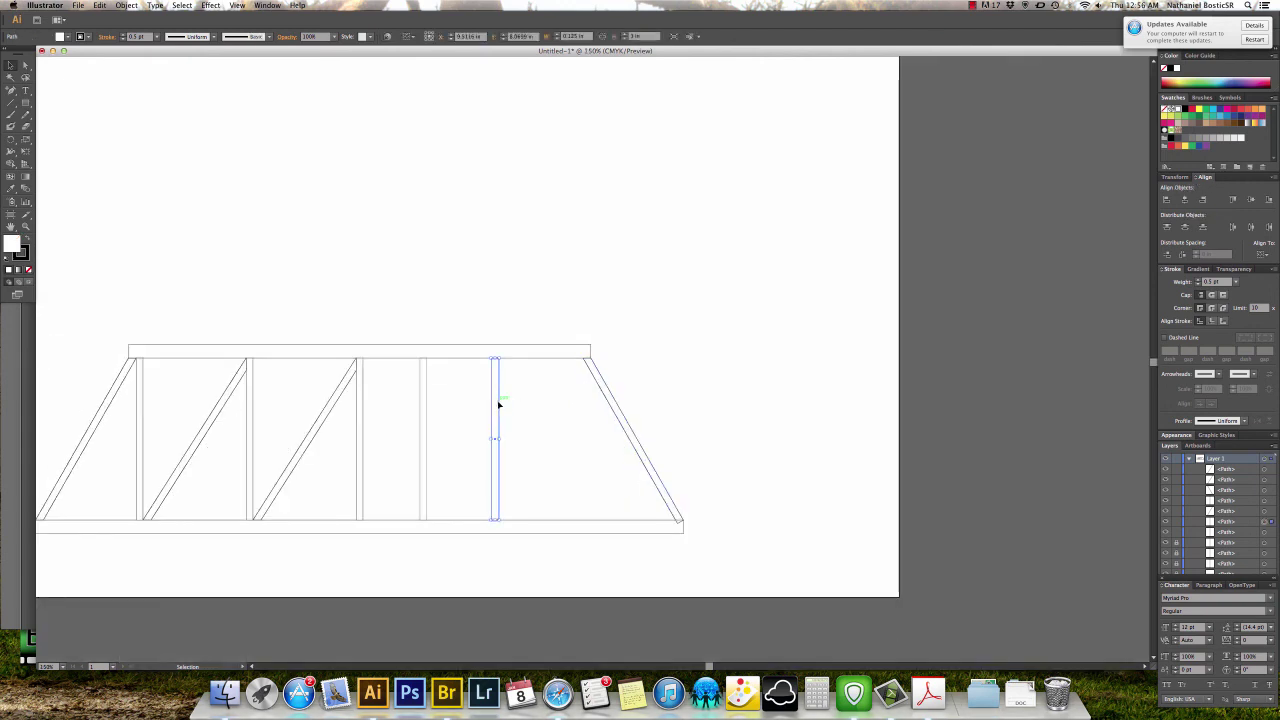
drag(499, 404, 583, 413)
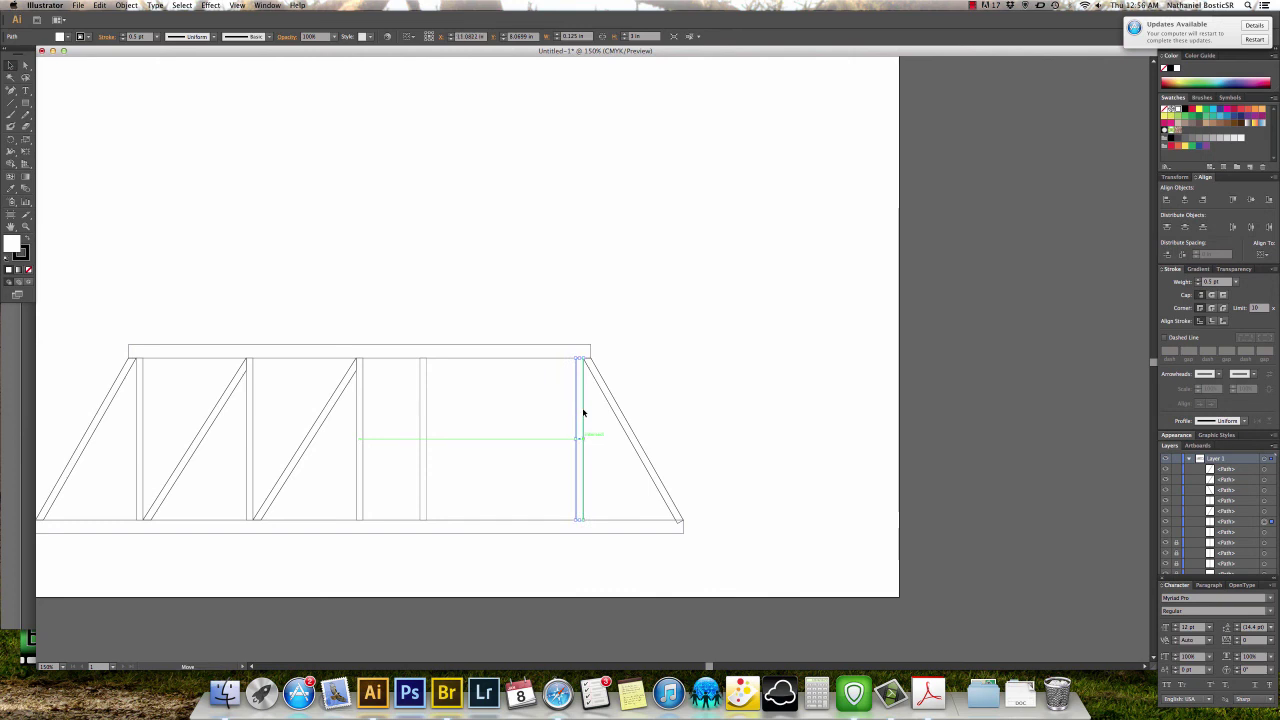
click(366, 417)
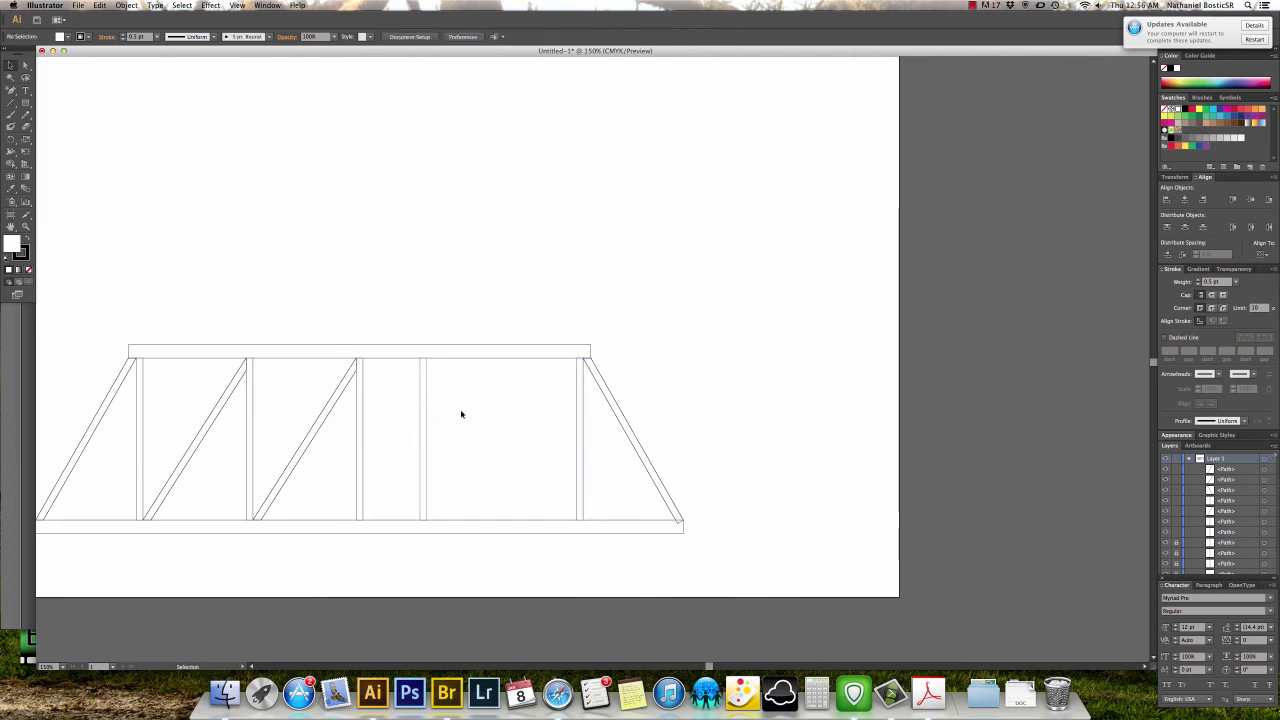
Remove the character settings group from the workspace to give the layer list more room.
click(578, 414)
click(358, 411)
mouse_move(1176, 585)
mouse_down()
mouse_move(1023, 541)
mouse_move(1050, 560)
mouse_move(1172, 583)
mouse_up()
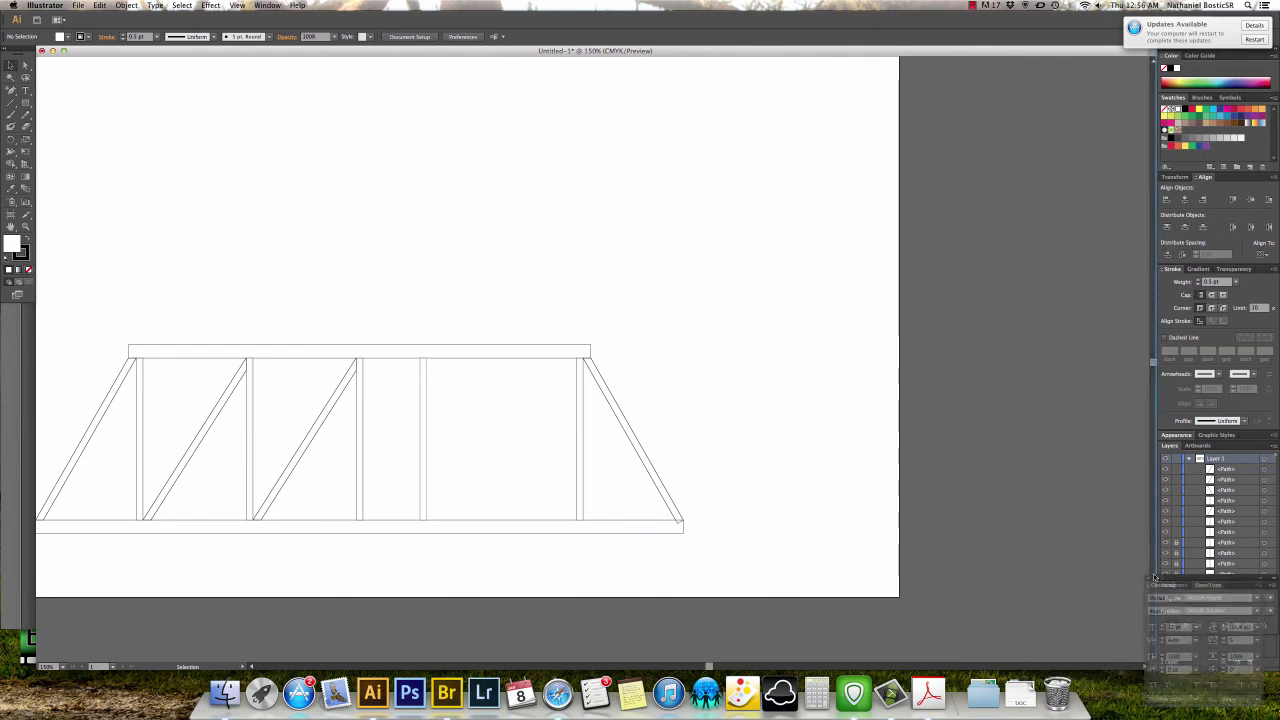
click(1162, 579)
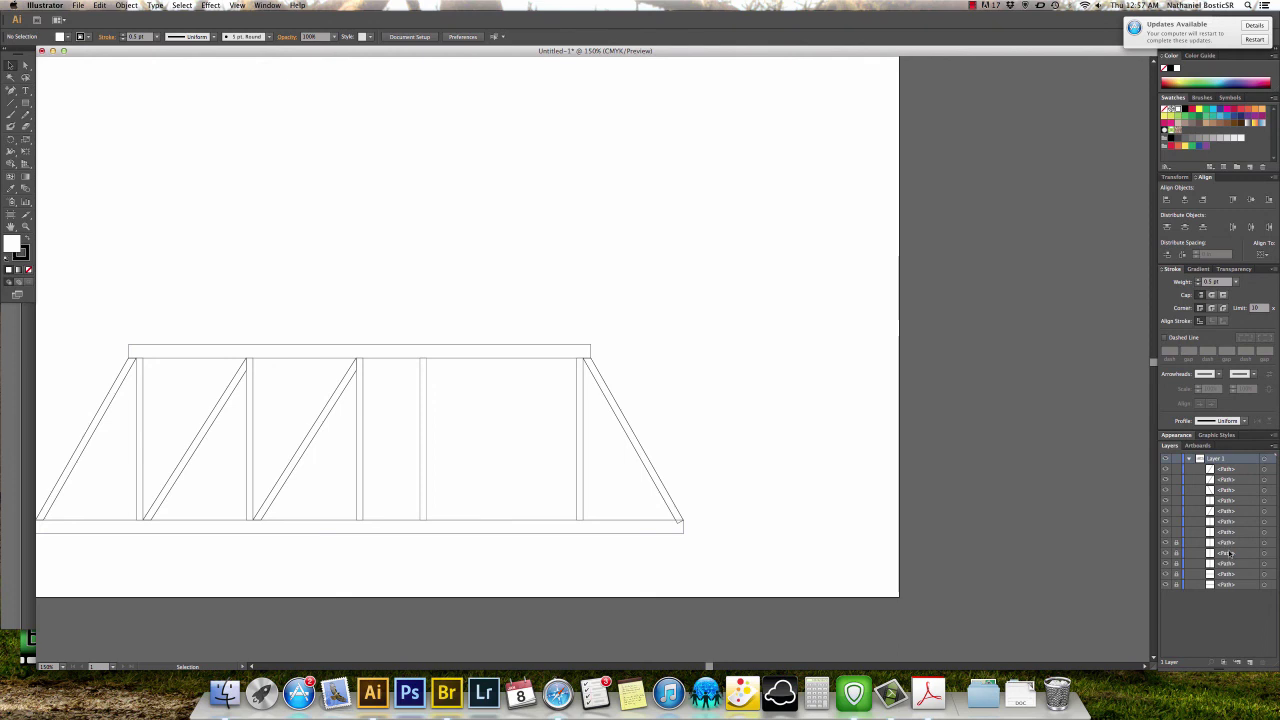
Find the center vertical's locked path by toggling visibility, give it a name beginning "side cent", and unlock it.
click(1164, 556)
click(1164, 556)
click(1165, 565)
click(1165, 565)
click(1165, 565)
click(1165, 565)
double_click(1226, 564)
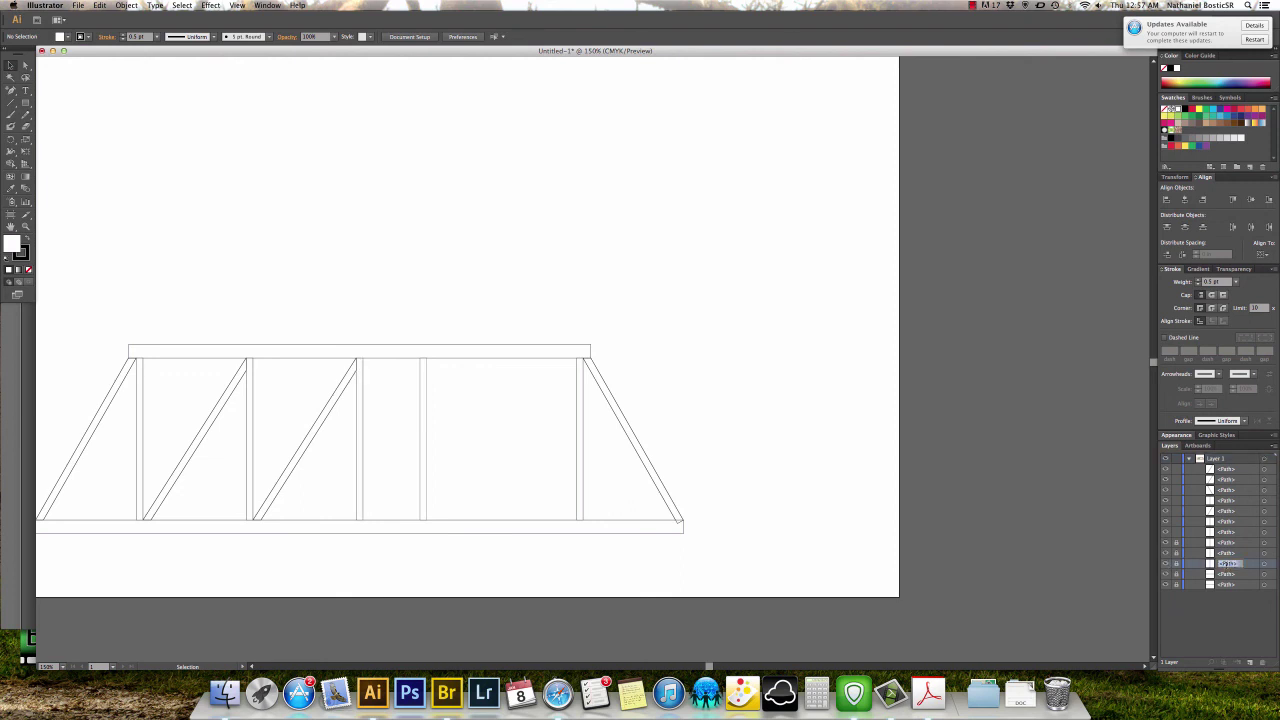
text(side)
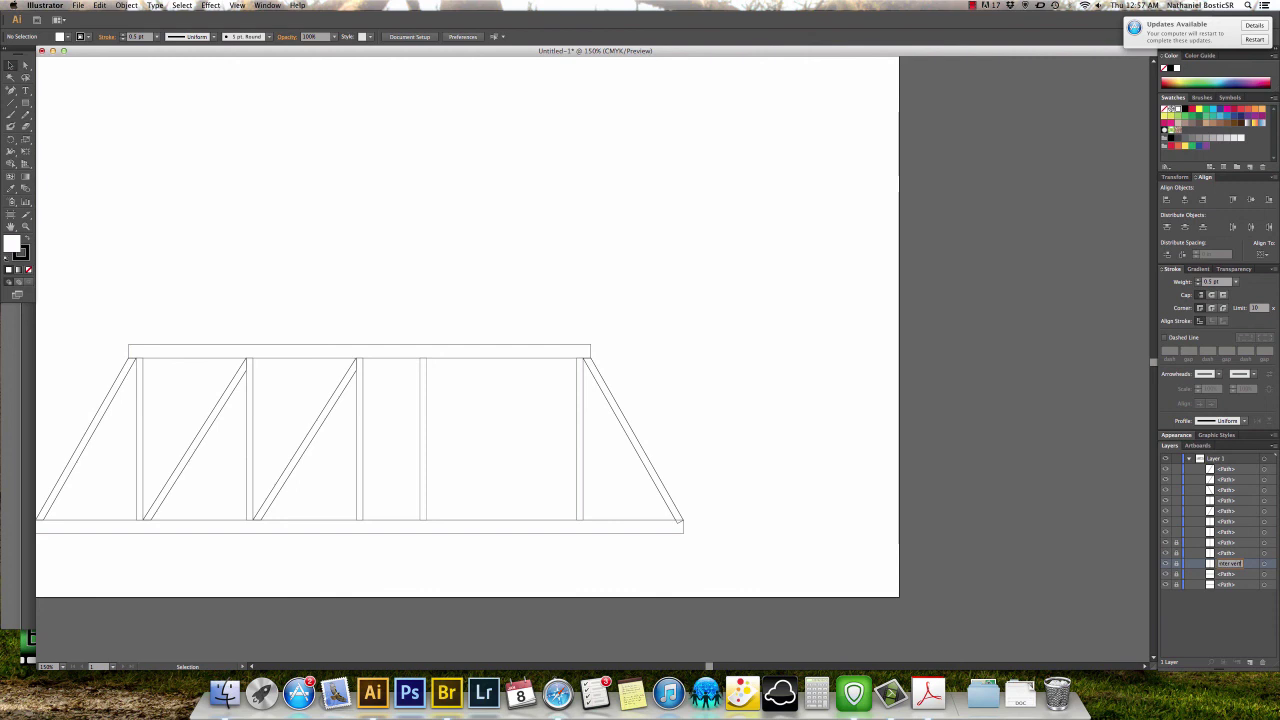
text(ic)
key(Return)
Distribute the third, fourth and fifth verticals evenly by their horizontal centers.
click(360, 441)
shift+click(421, 441)
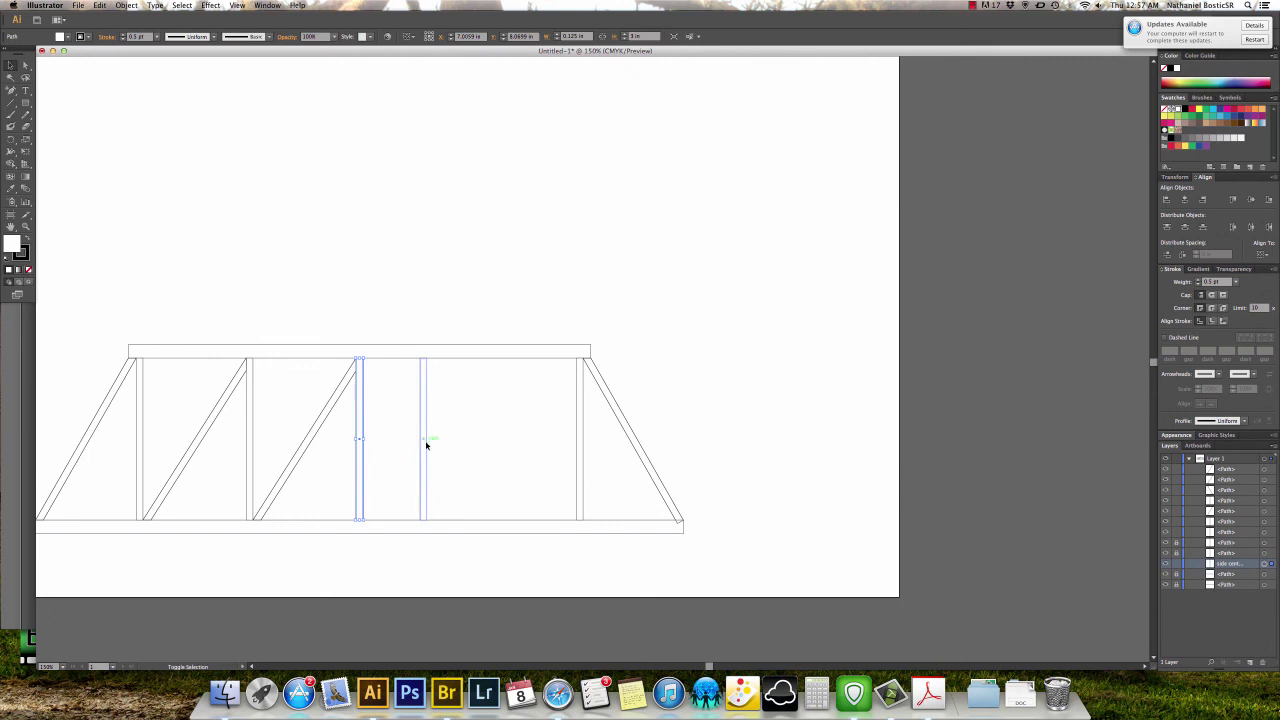
shift+click(578, 457)
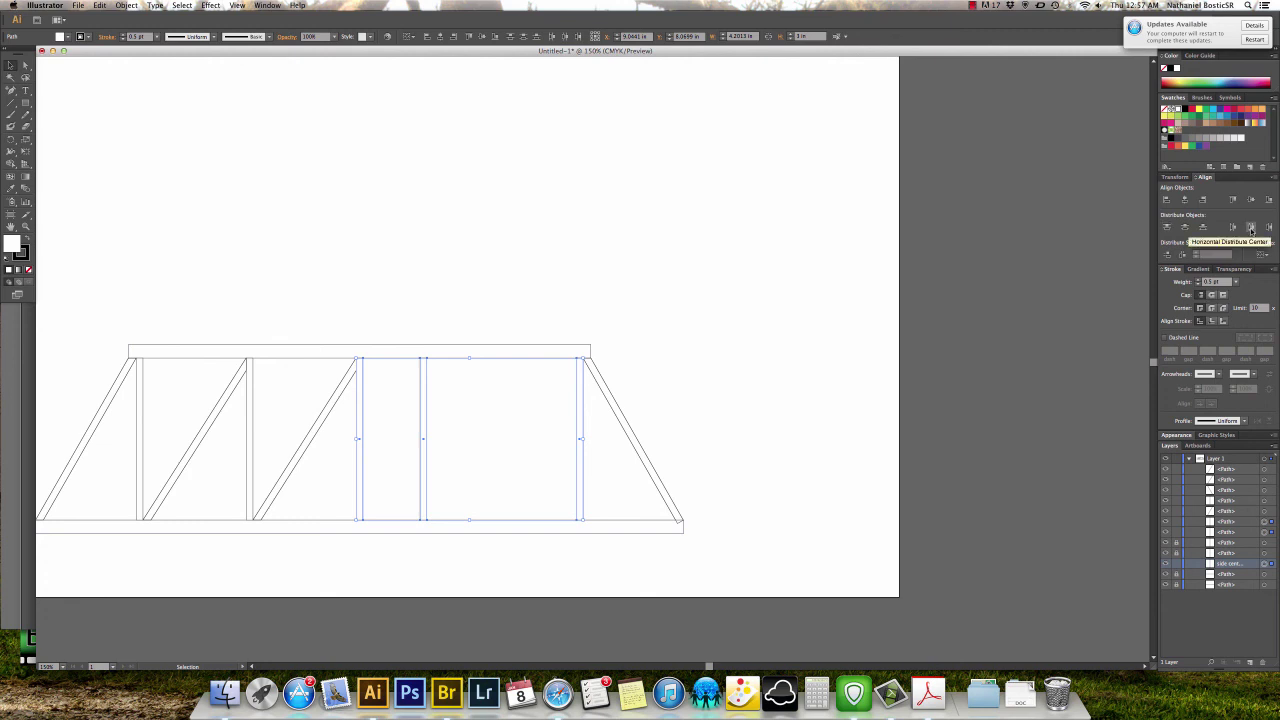
click(1250, 229)
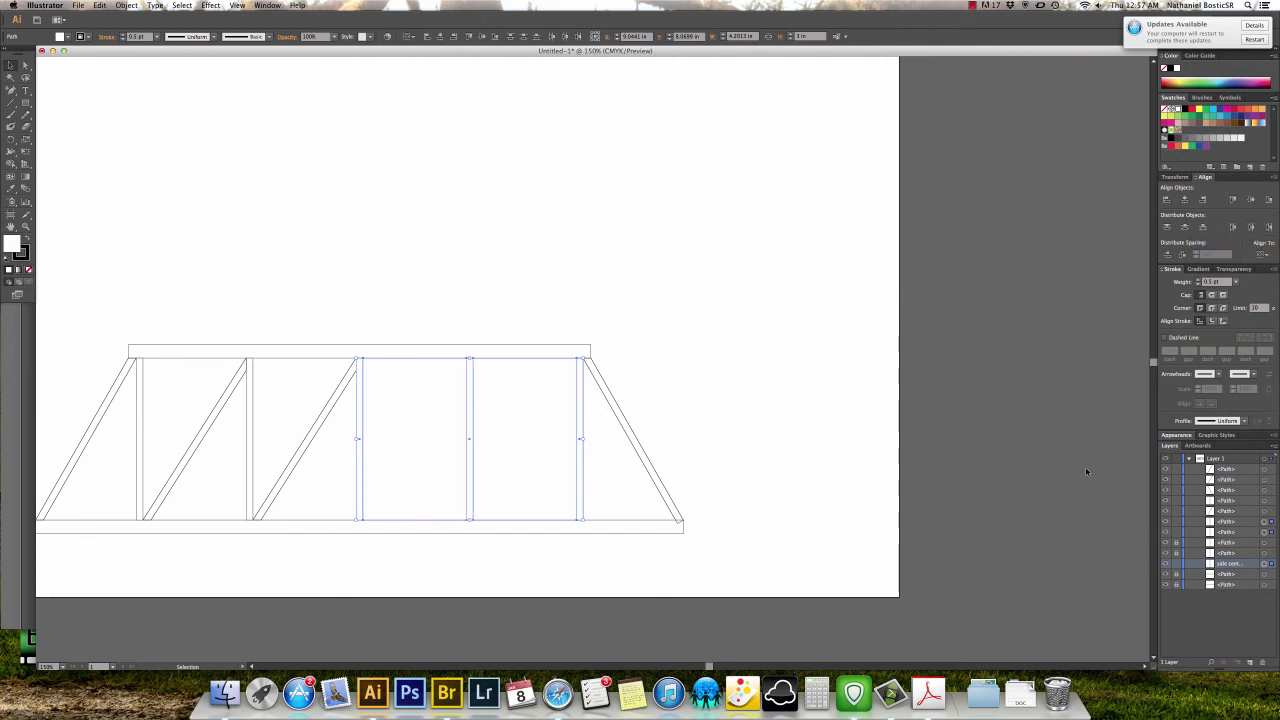
Lock the paths of the third, fourth and fifth verticals.
click(1176, 564)
click(1176, 532)
click(1176, 521)
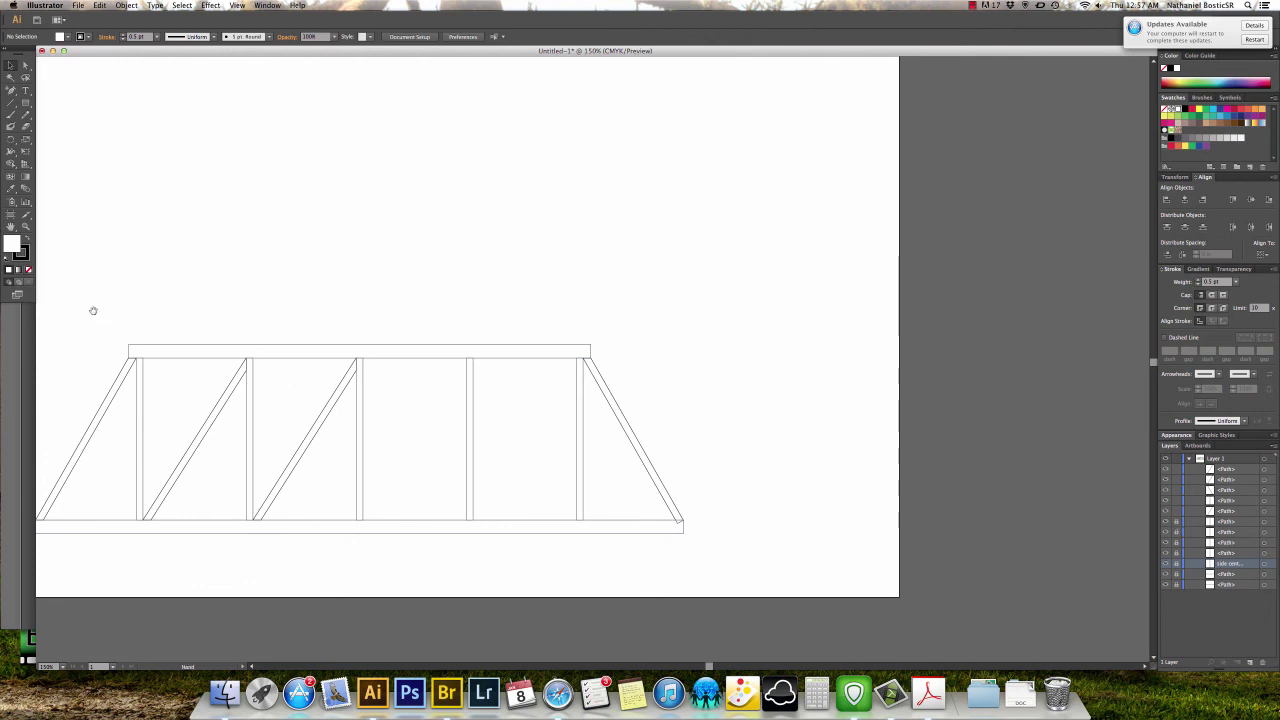
Duplicate the spare 4-inch strip beside the artboard and place the copy just left of the fifth vertical.
drag(91, 309, 283, 266)
click(141, 362)
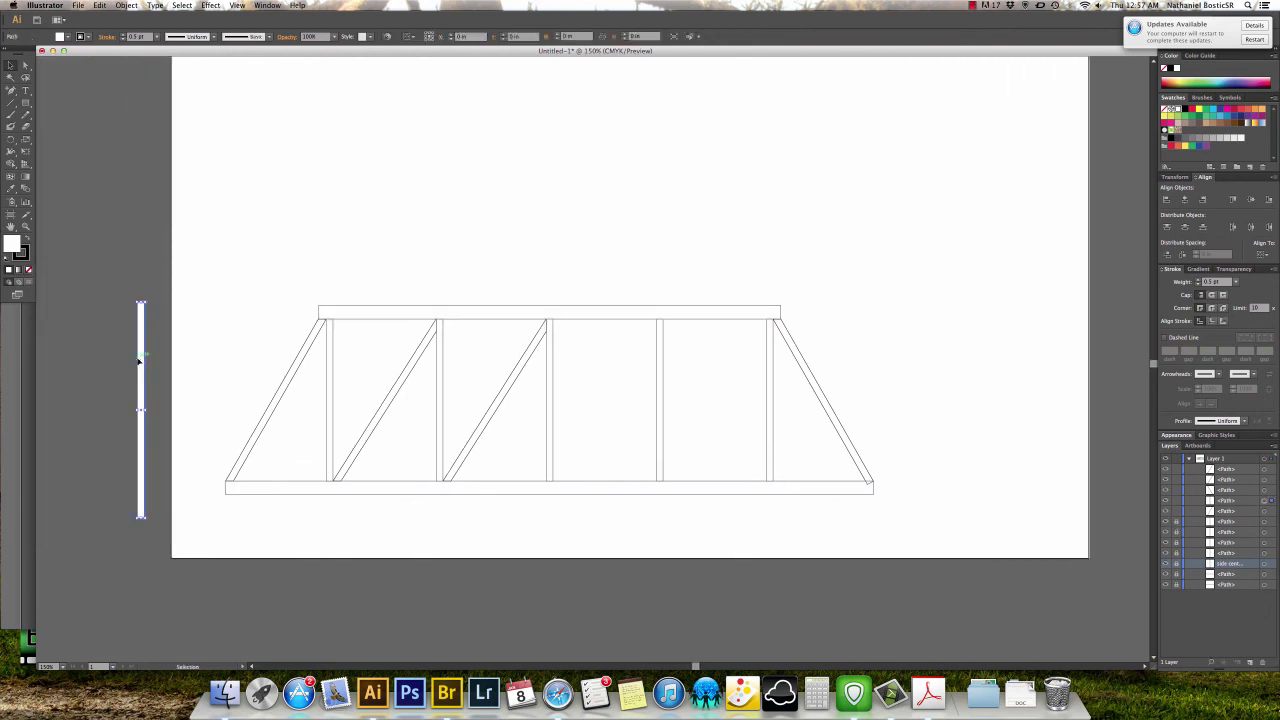
drag(142, 362, 754, 339)
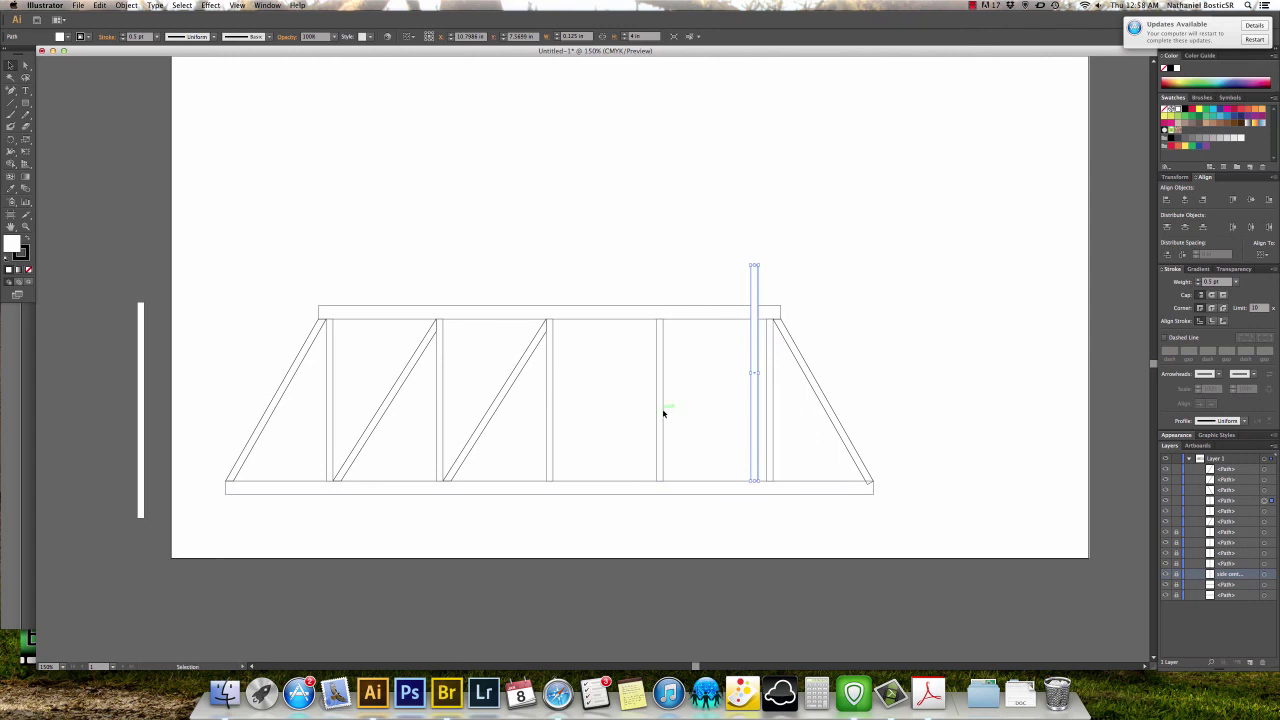
Move the copied strip flush against the left edge of the fifth vertical, keeping its base on the bottom chord.
key(z)
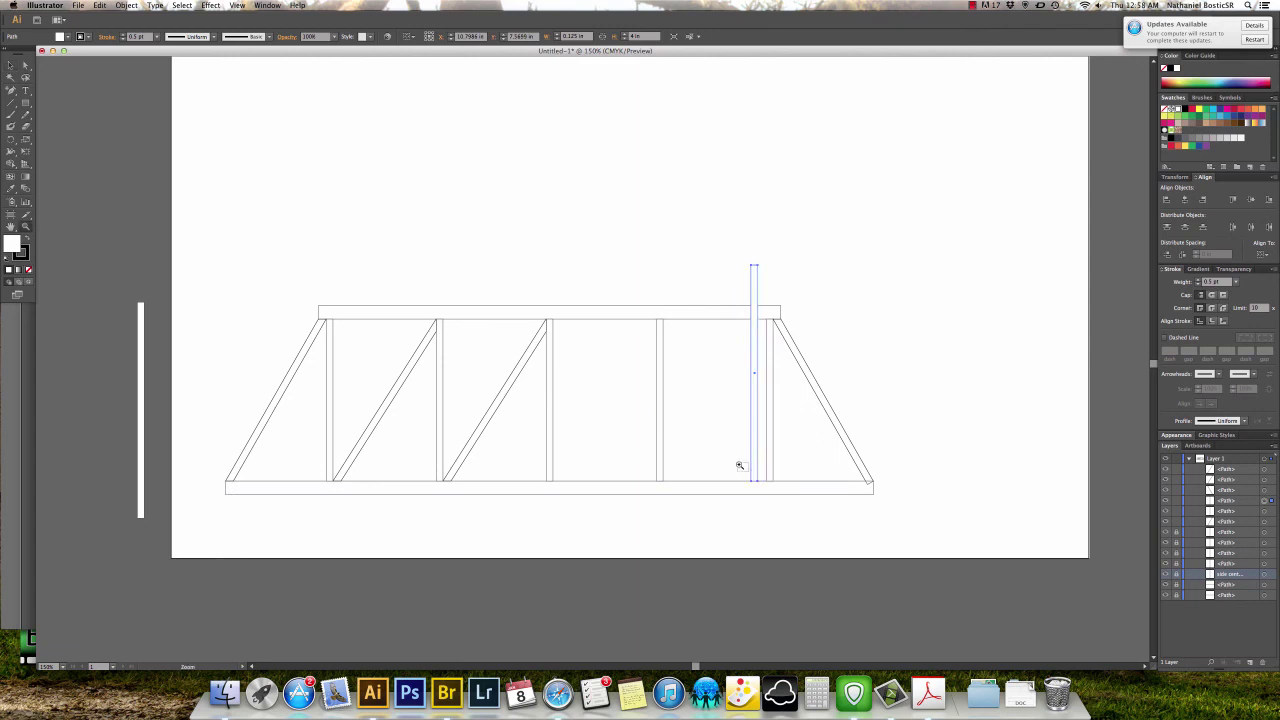
drag(740, 463, 786, 495)
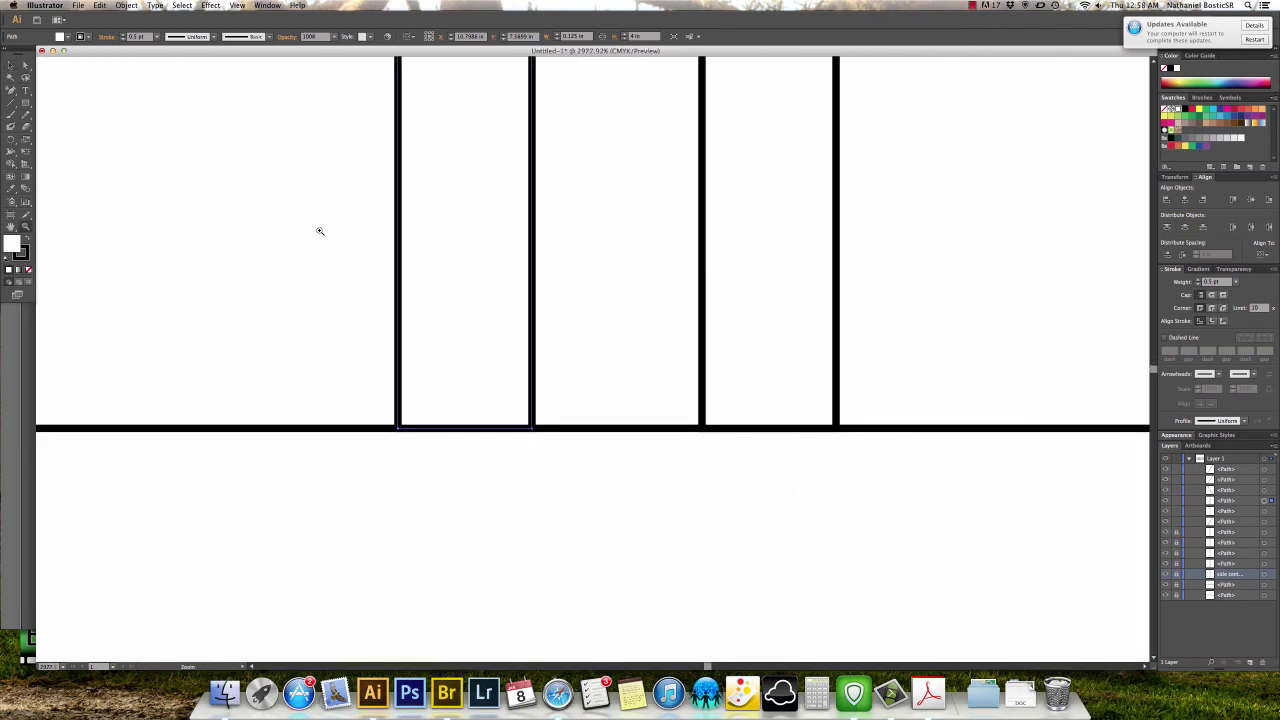
key(v)
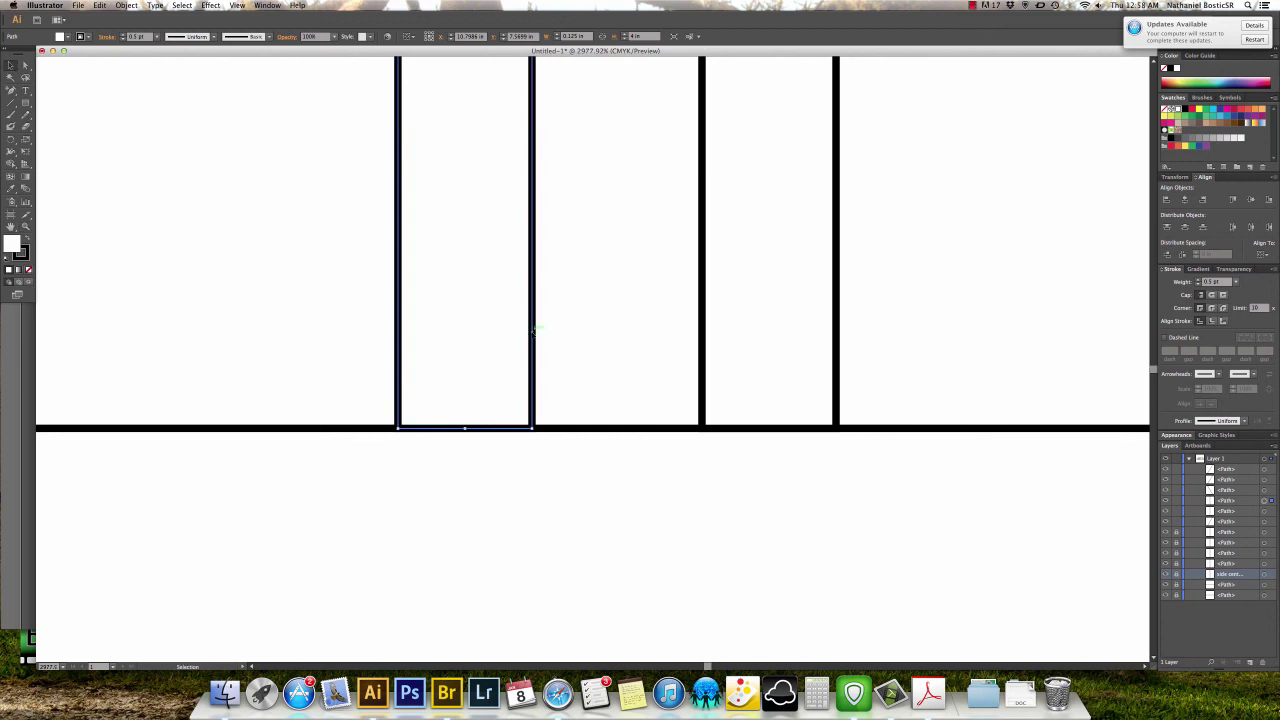
drag(530, 336, 702, 336)
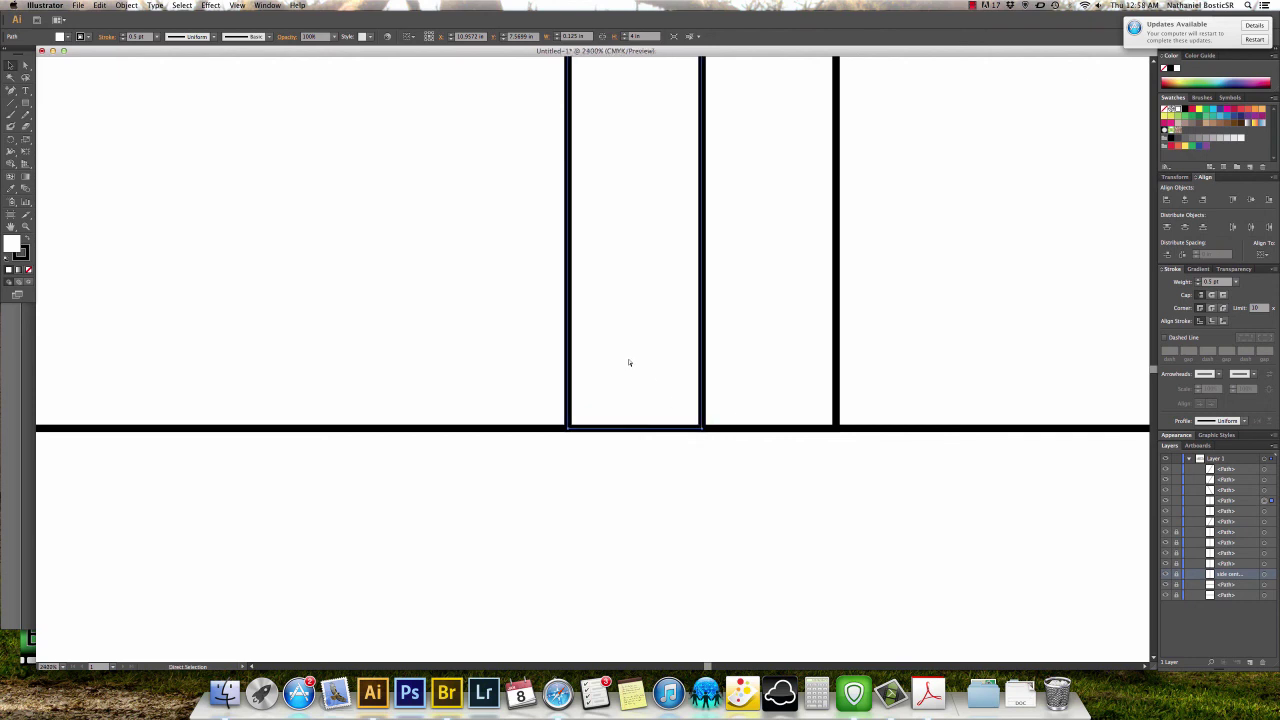
Try to rotate the copied strip near its lower end, and undo the rotation.
key(super+minus)
key(super+minus)
key(super+minus)
key(super+minus)
scroll(619, 338, up, 5)
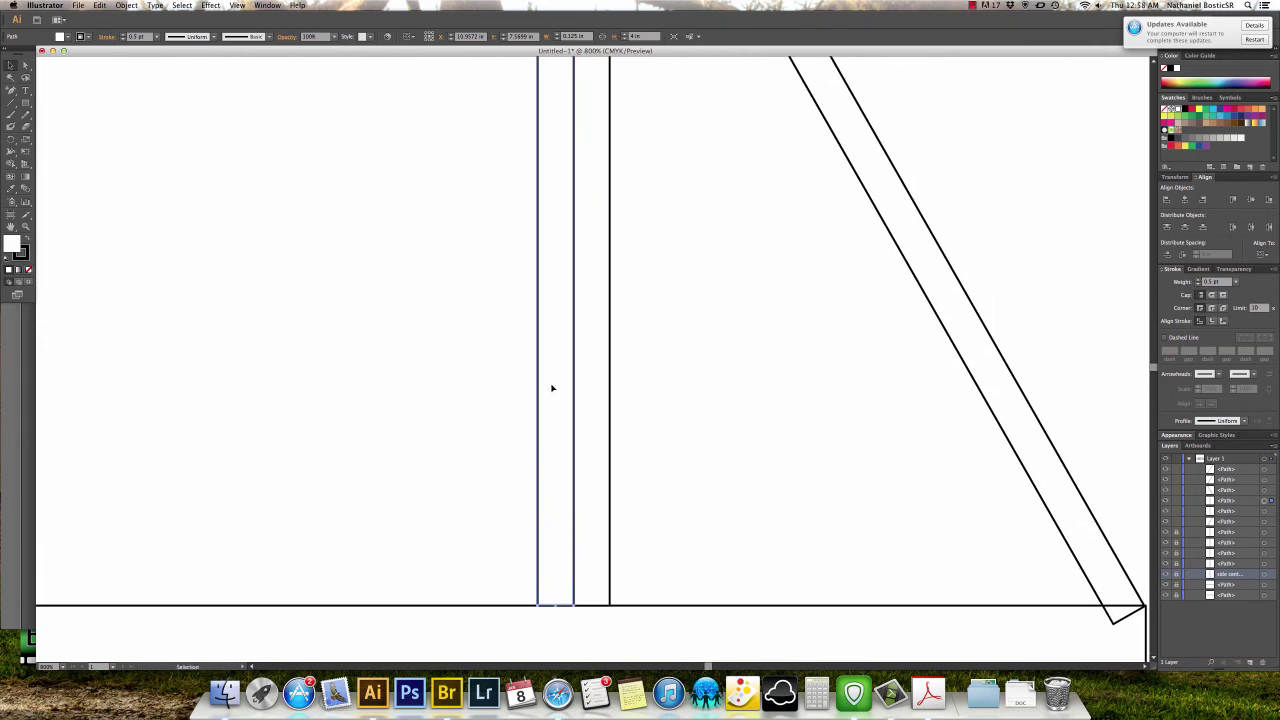
key(super+minus)
key(super+minus)
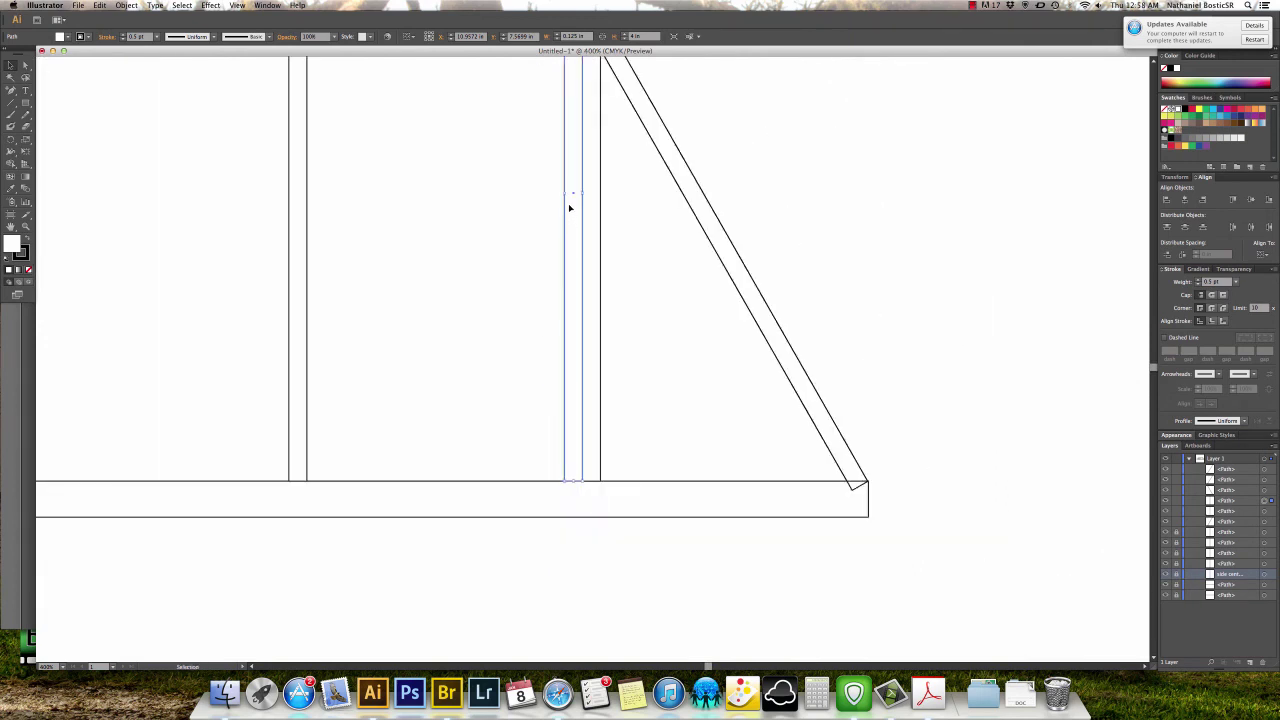
click(10, 140)
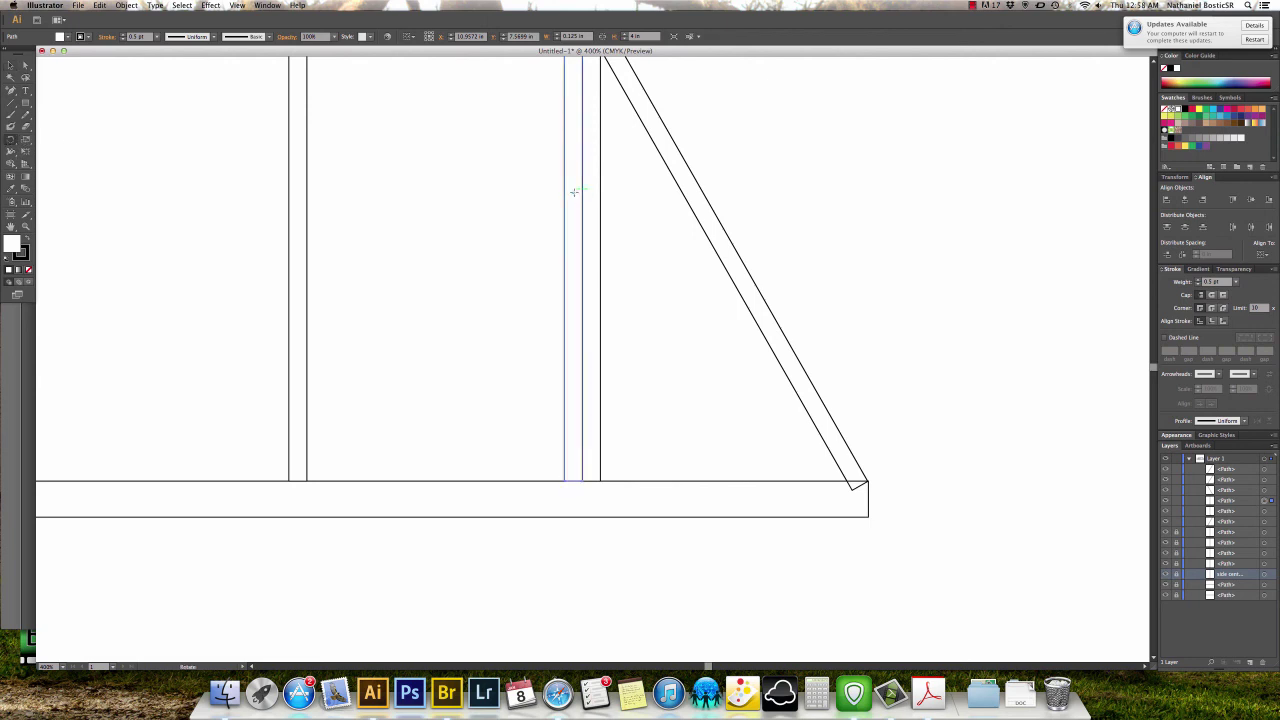
click(573, 191)
key(v)
key(super+equal)
key(super+equal)
key(super+equal)
key(super+equal)
key(super+equal)
scroll(537, 494, right, 2)
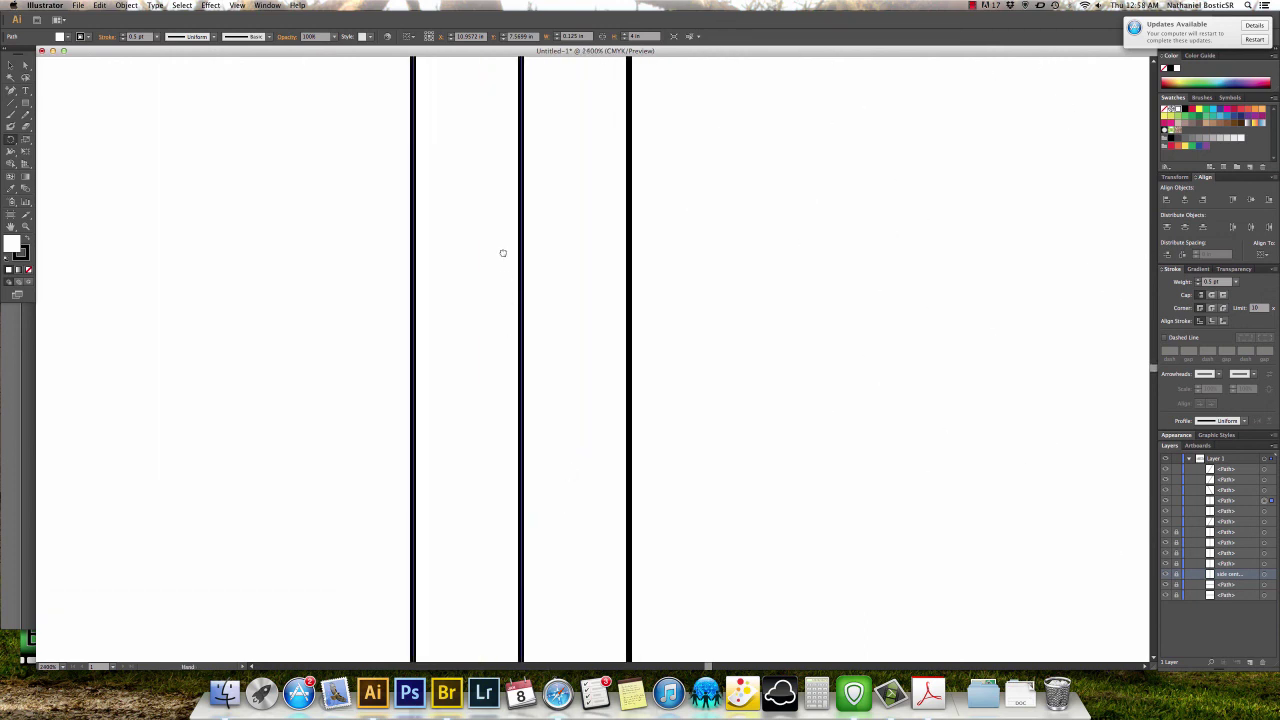
scroll(503, 451, down, 3)
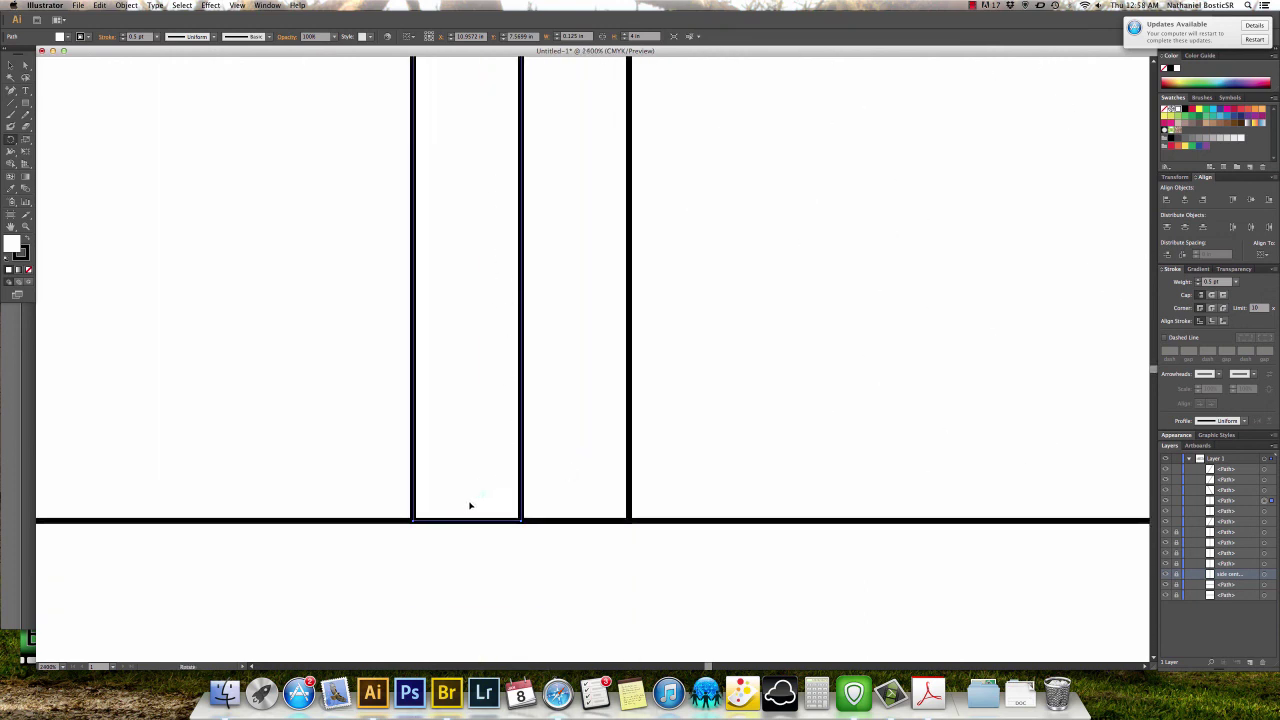
drag(480, 498, 511, 517)
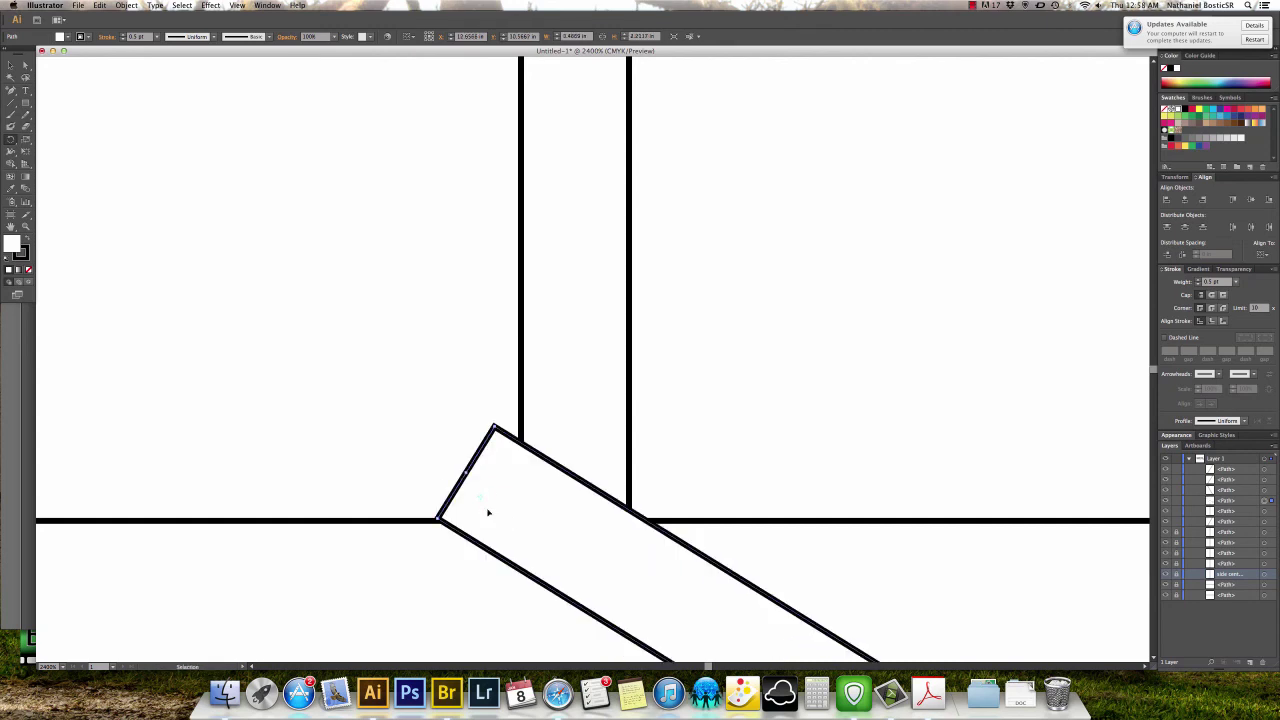
key(super+z)
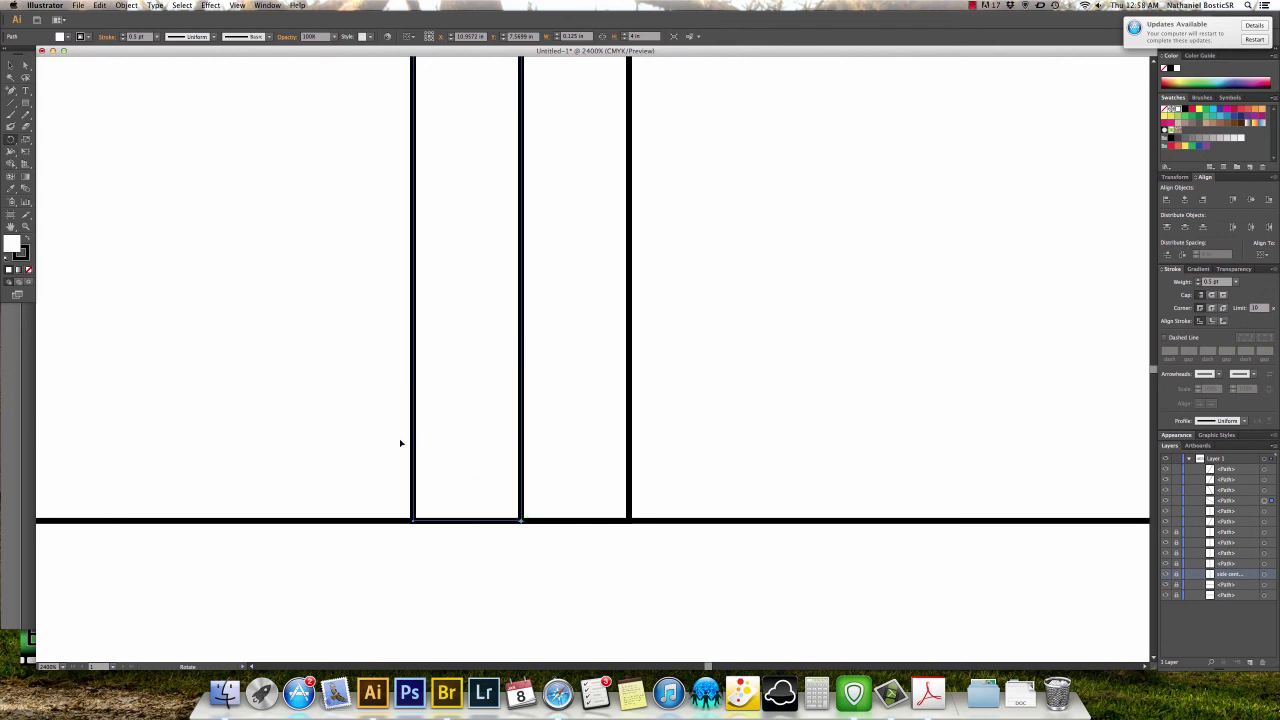
Rotate the copied strip about its lower right corner so it leans across the bay to the top of the fourth vertical.
key(super+minus)
key(super+minus)
key(super+minus)
key(super+minus)
key(super+minus)
key(super+minus)
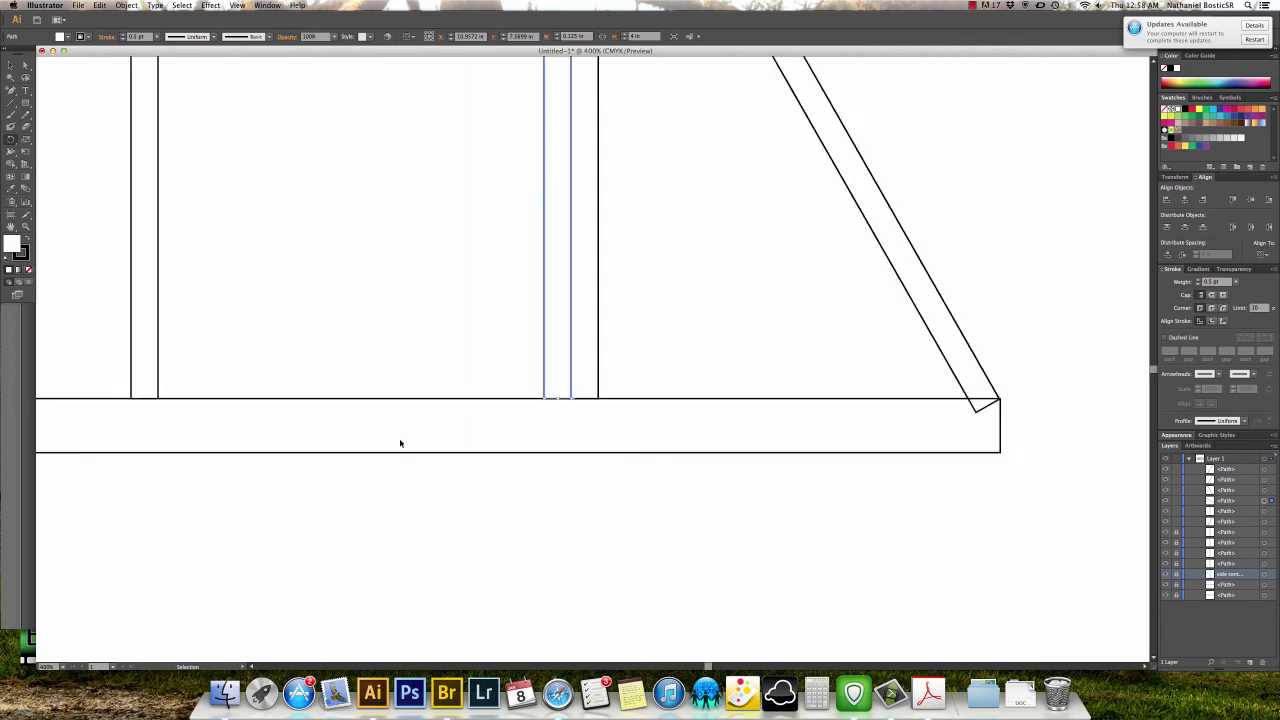
drag(406, 394, 384, 496)
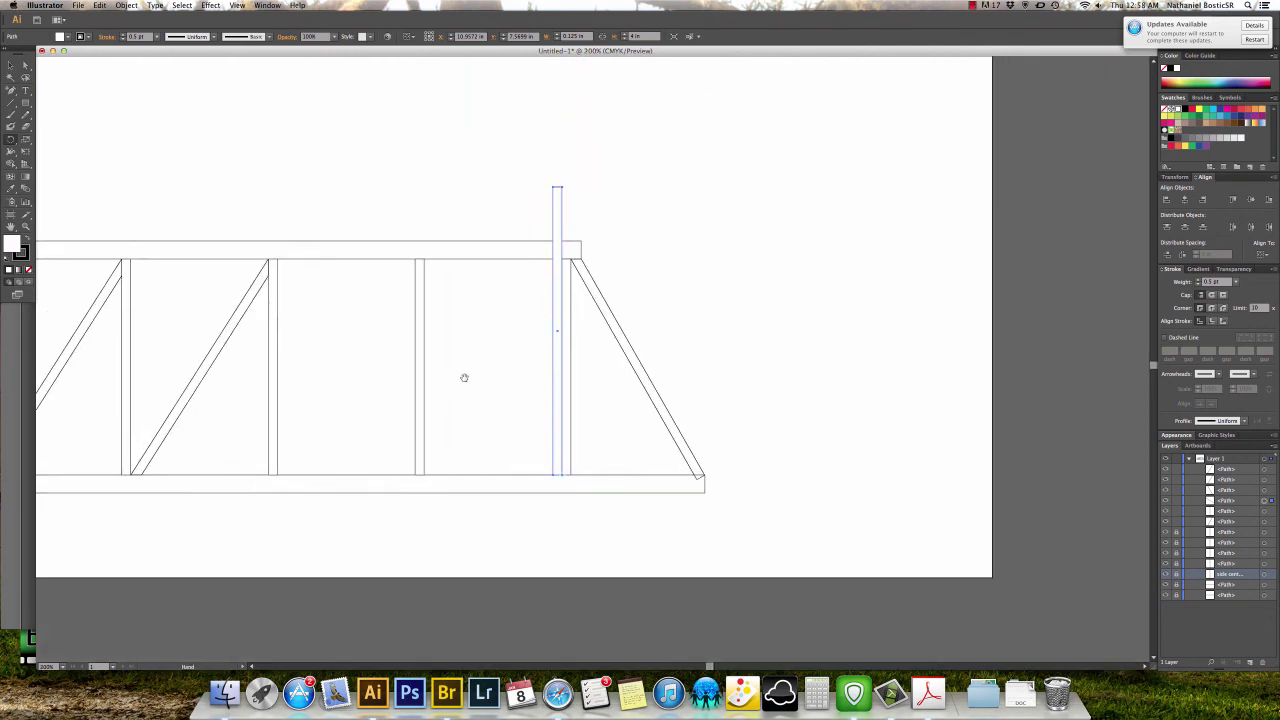
key(super+plus)
key(super+plus)
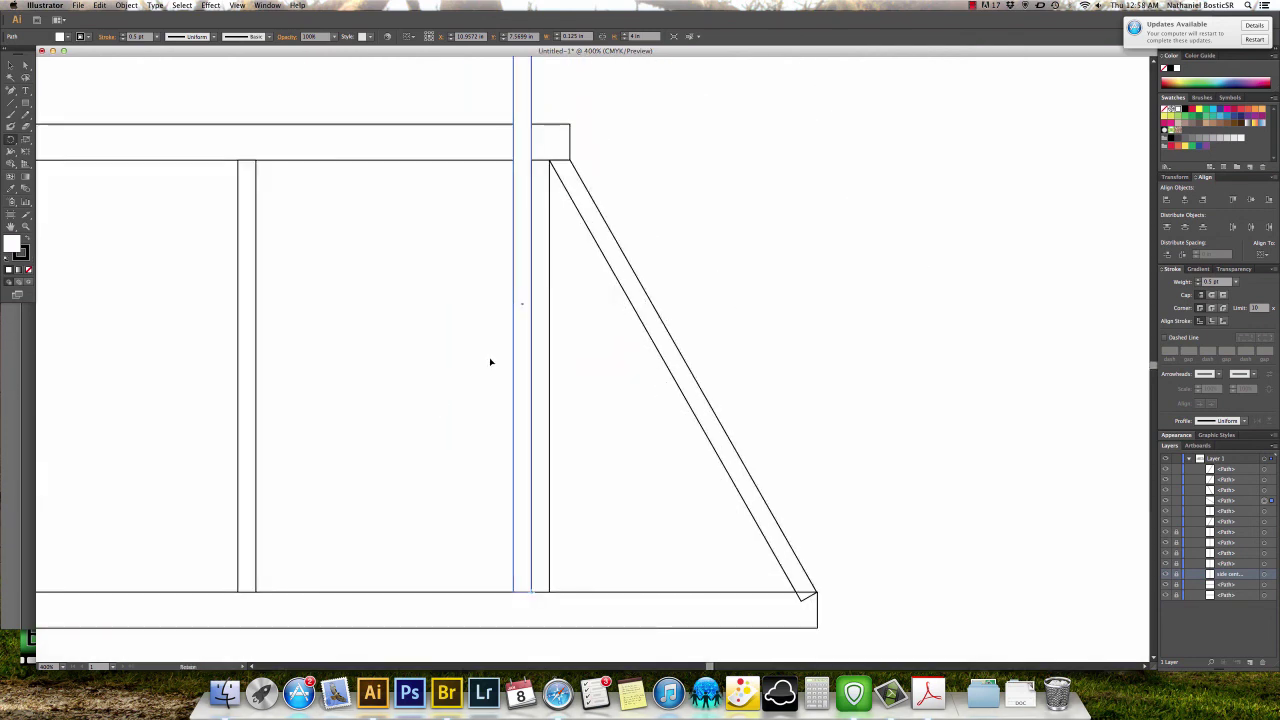
drag(501, 357, 386, 423)
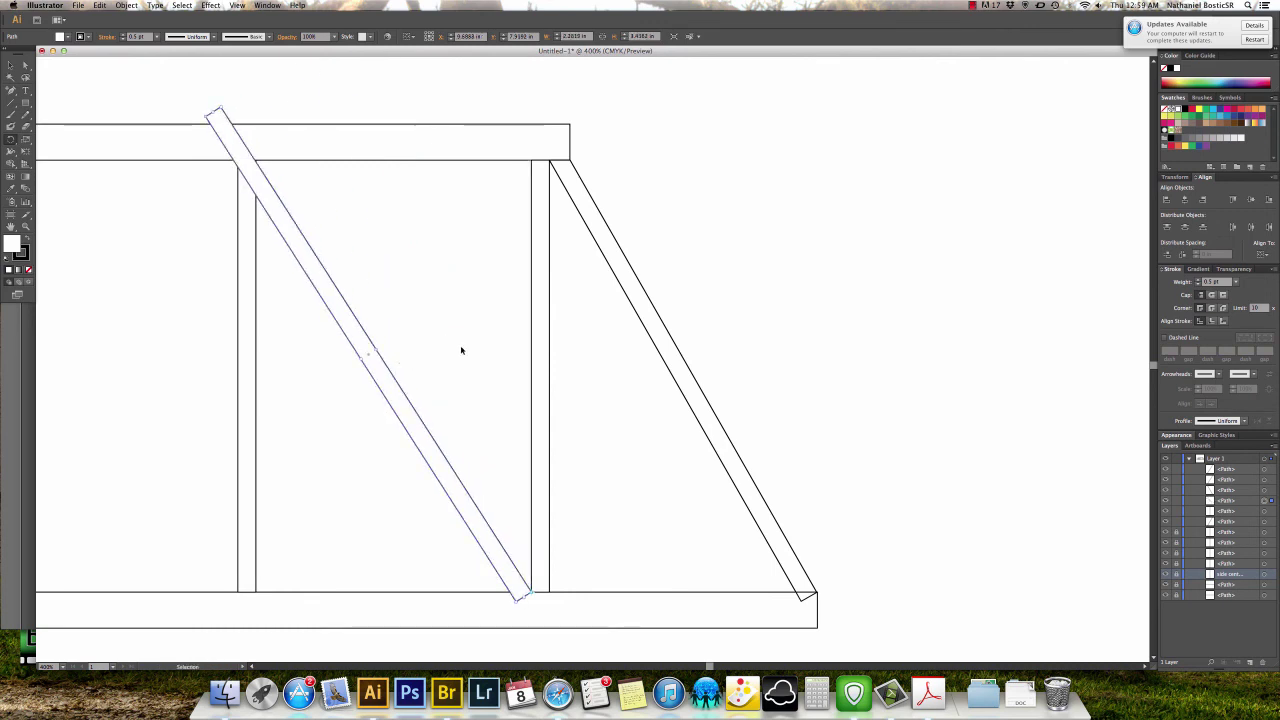
Remove the new diagonal's fill and fine-tune its rotation so its right edge crosses the fourth vertical's upper right corner.
key(super+plus)
key(super+plus)
key(super+plus)
drag(311, 298, 829, 441)
drag(549, 286, 688, 489)
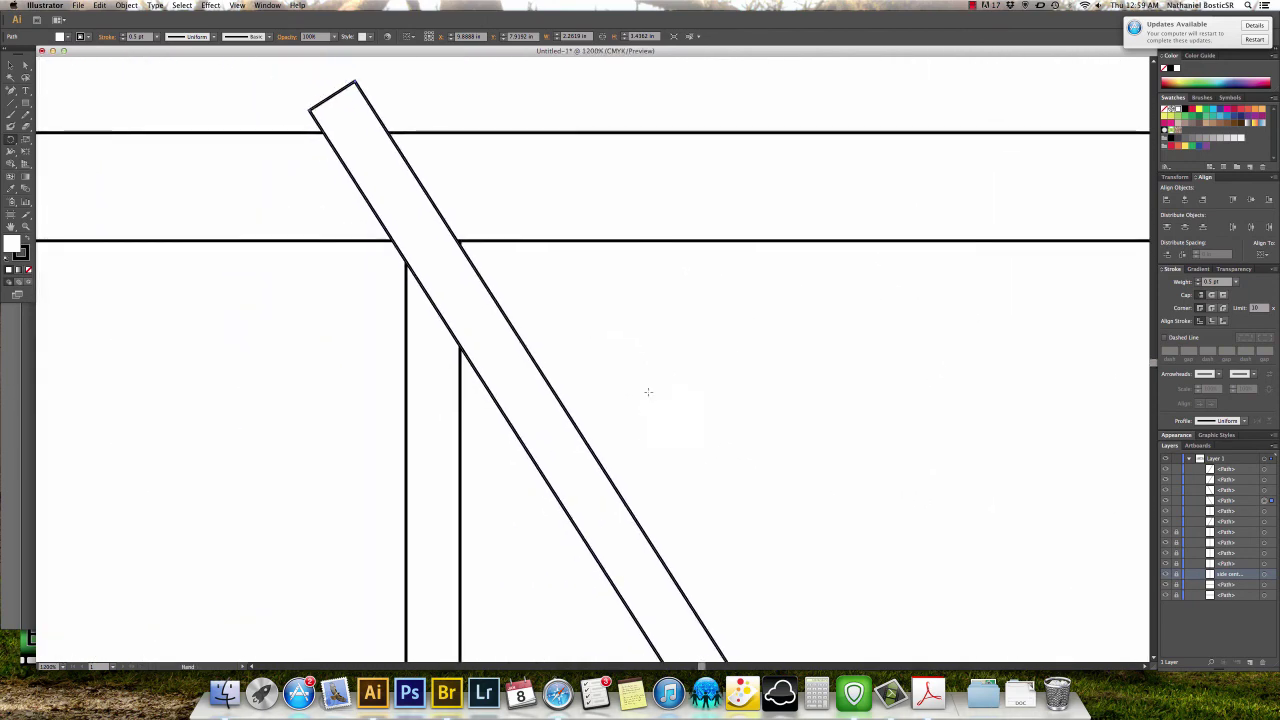
click(28, 269)
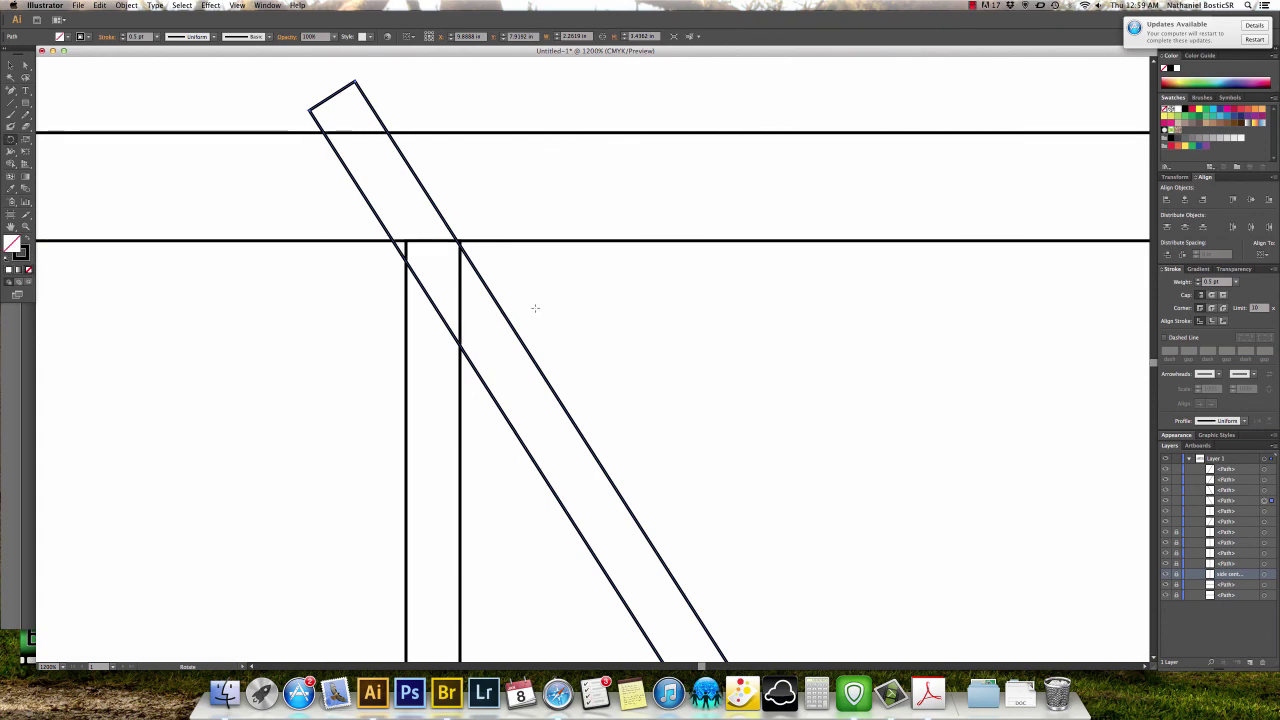
drag(534, 307, 538, 308)
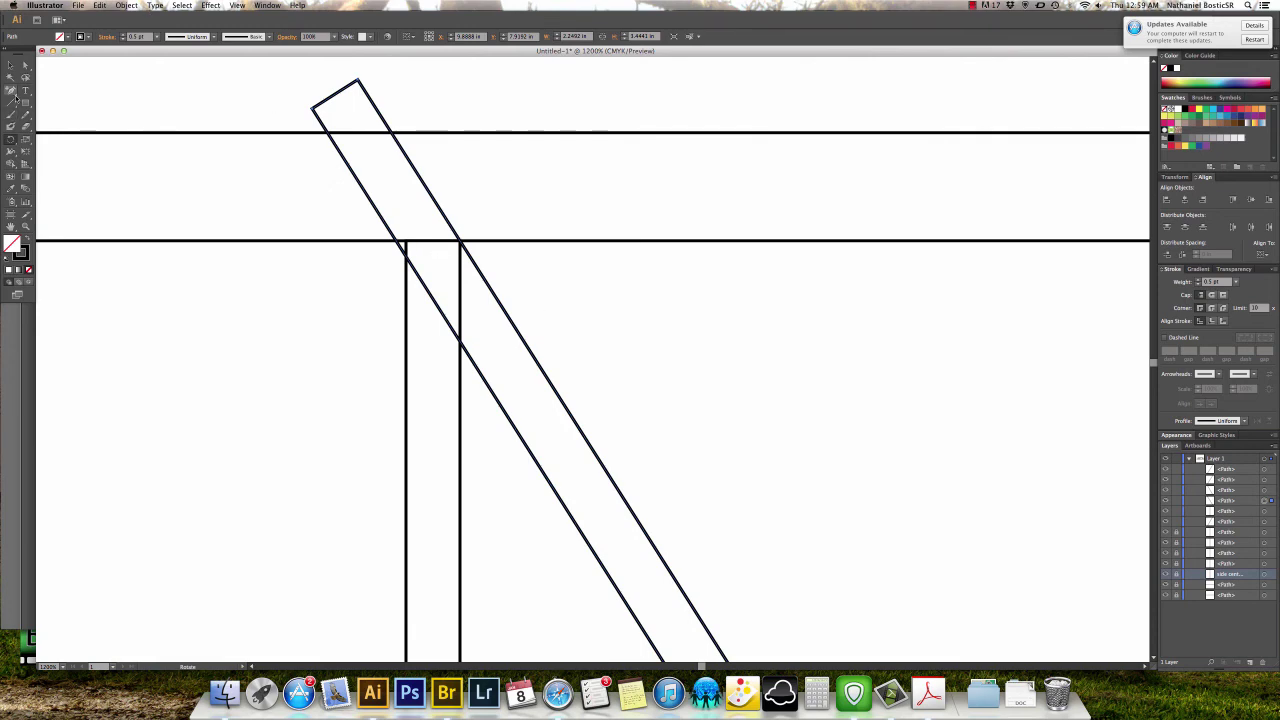
Trim the diagonal's upper end flush with the fourth vertical by adding and deleting anchor points, and give its stroke round corner joins.
key(plus)
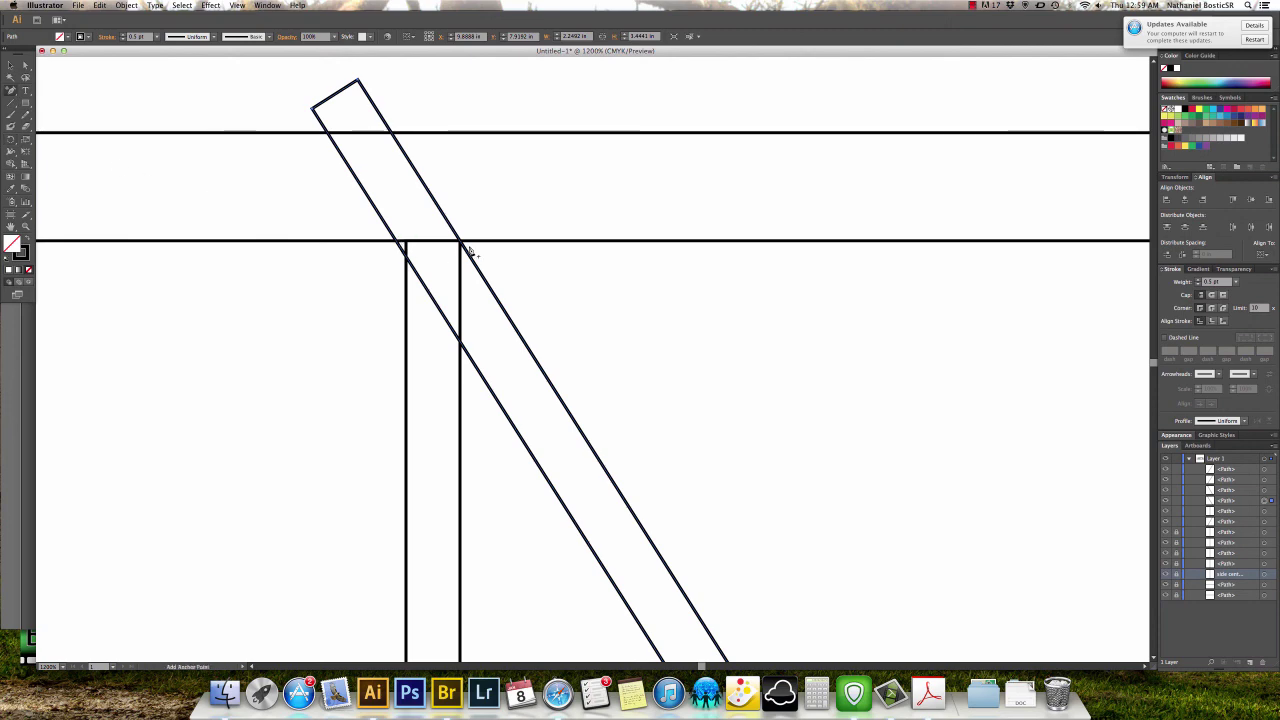
key(super+plus)
key(super+plus)
key(super+plus)
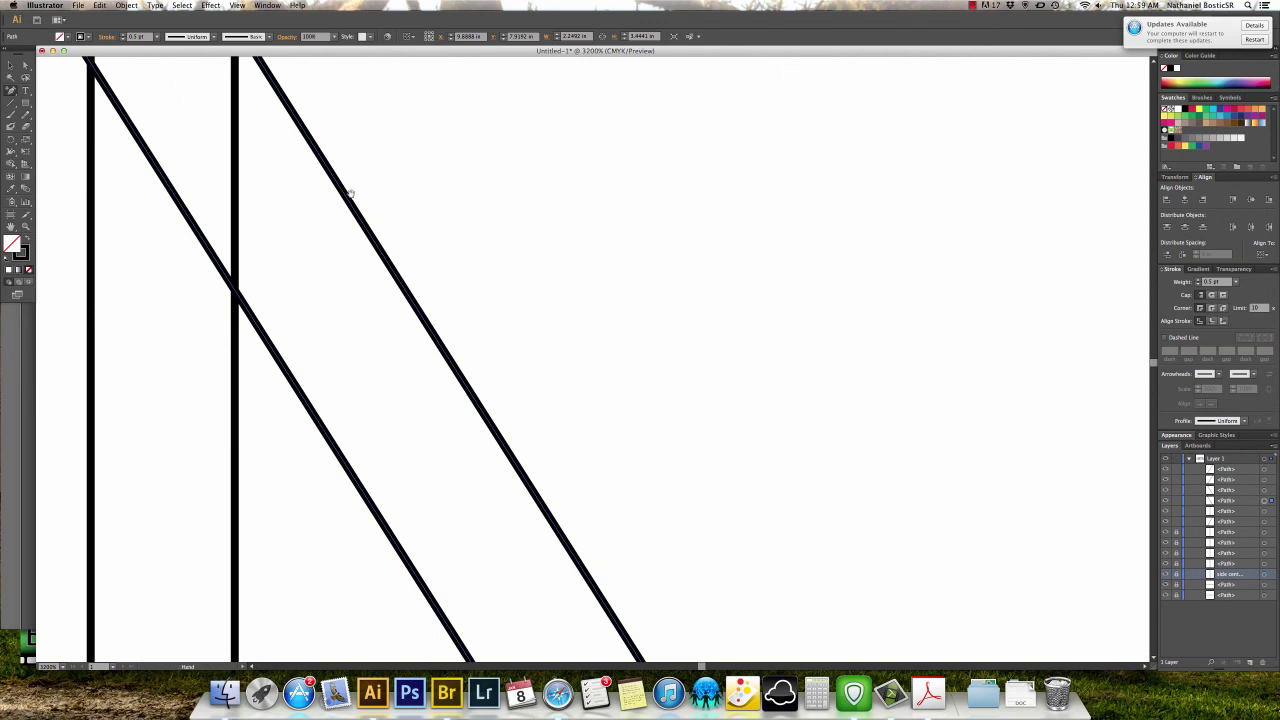
drag(350, 192, 530, 416)
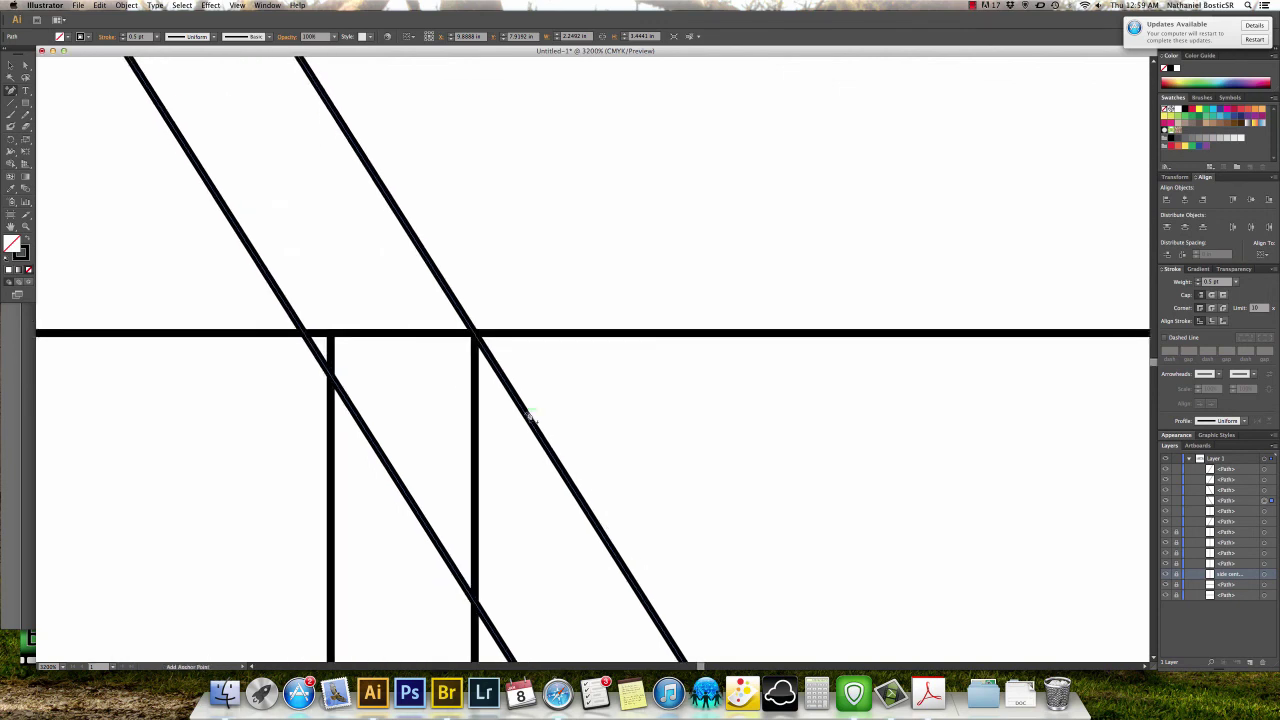
click(476, 338)
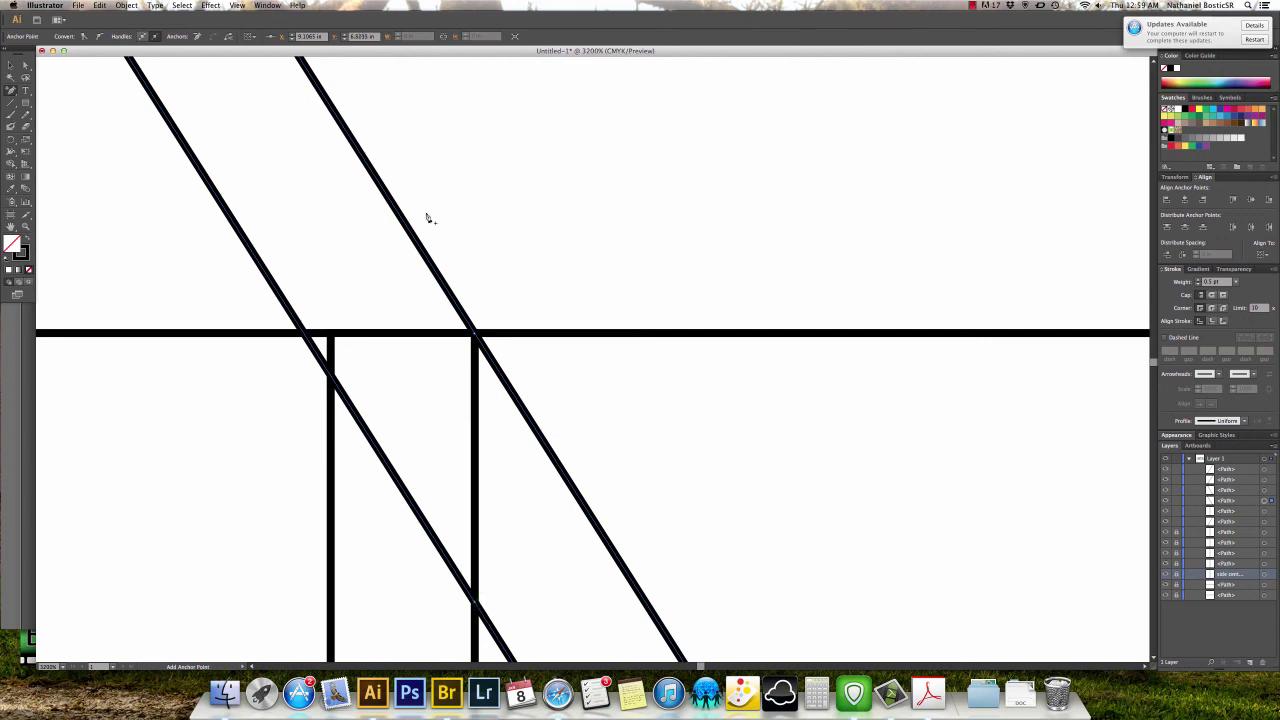
key(super+minus)
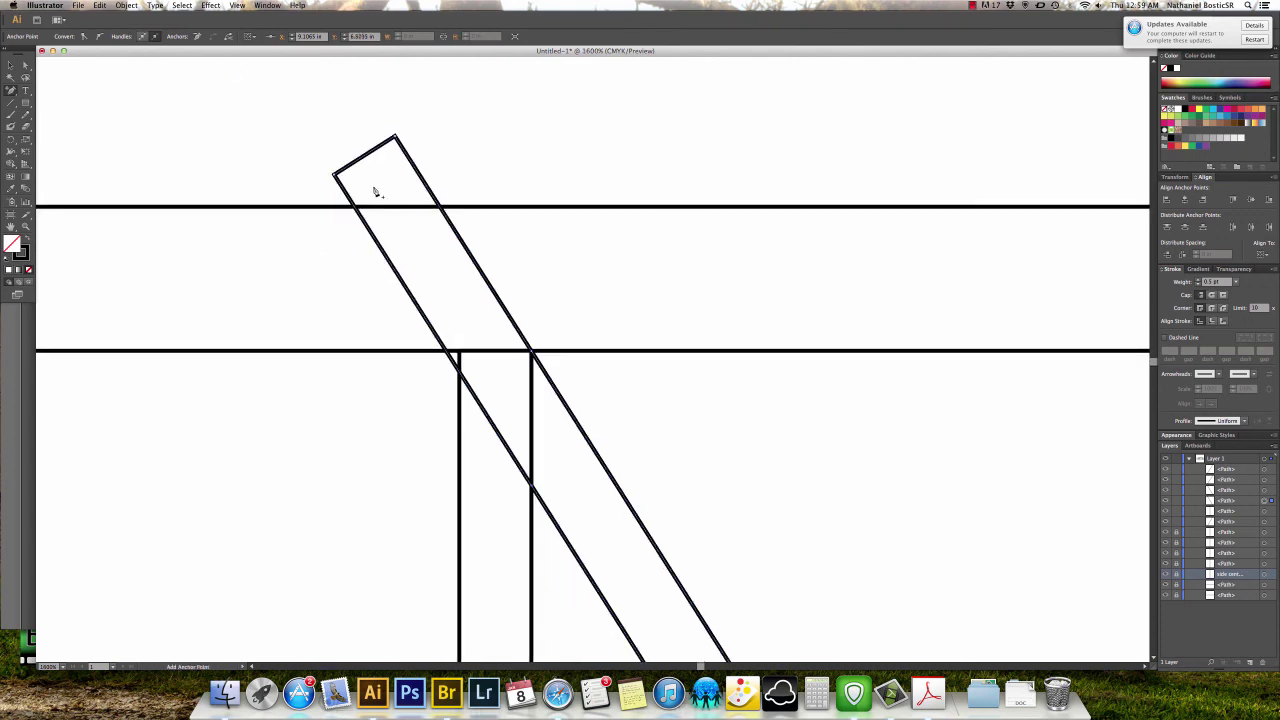
click(396, 137)
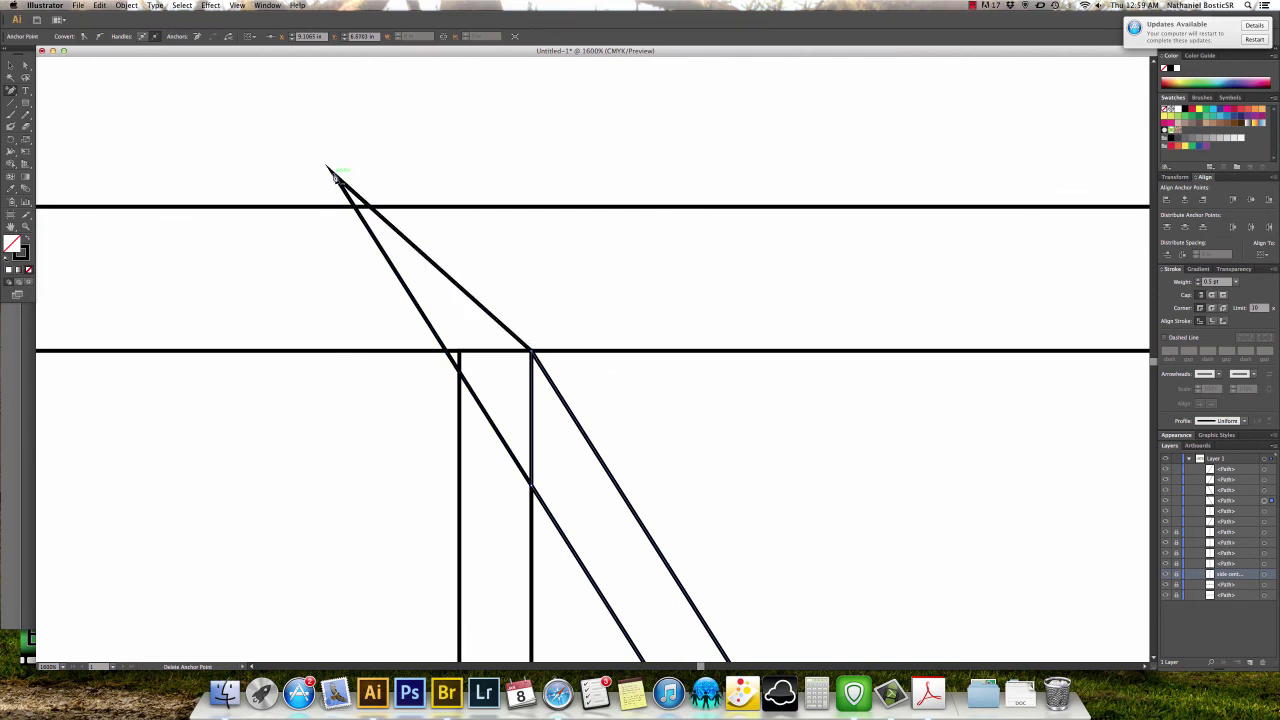
click(329, 170)
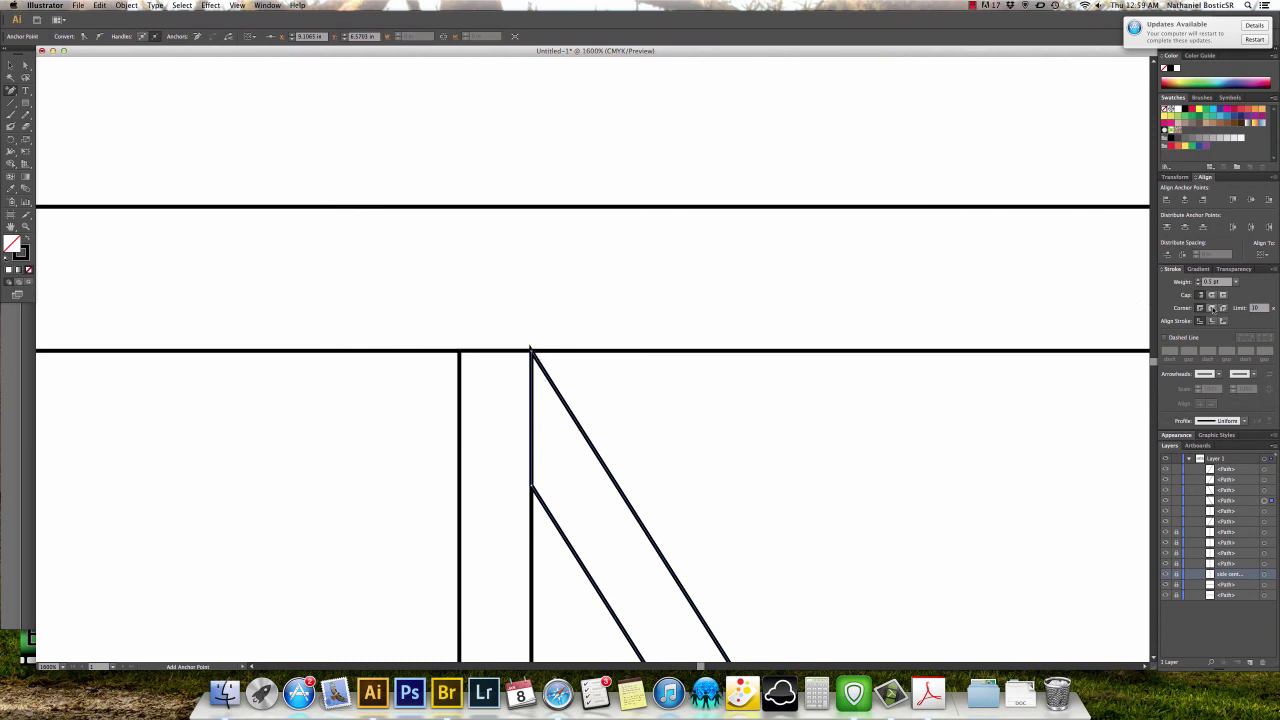
click(1212, 309)
click(222, 214)
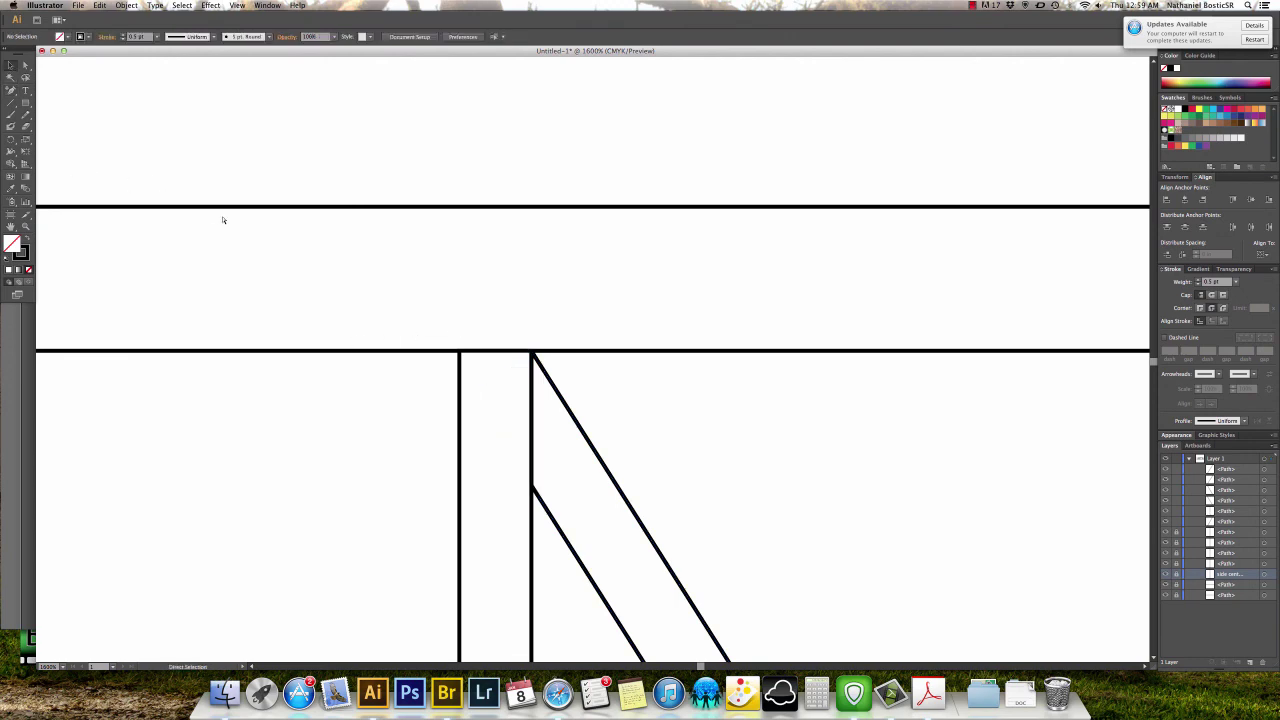
Try to copy the trimmed diagonal into the bay between the third and fourth verticals, and undo the moves.
key(super+minus)
key(super+minus)
key(super+minus)
key(super+minus)
key(super+minus)
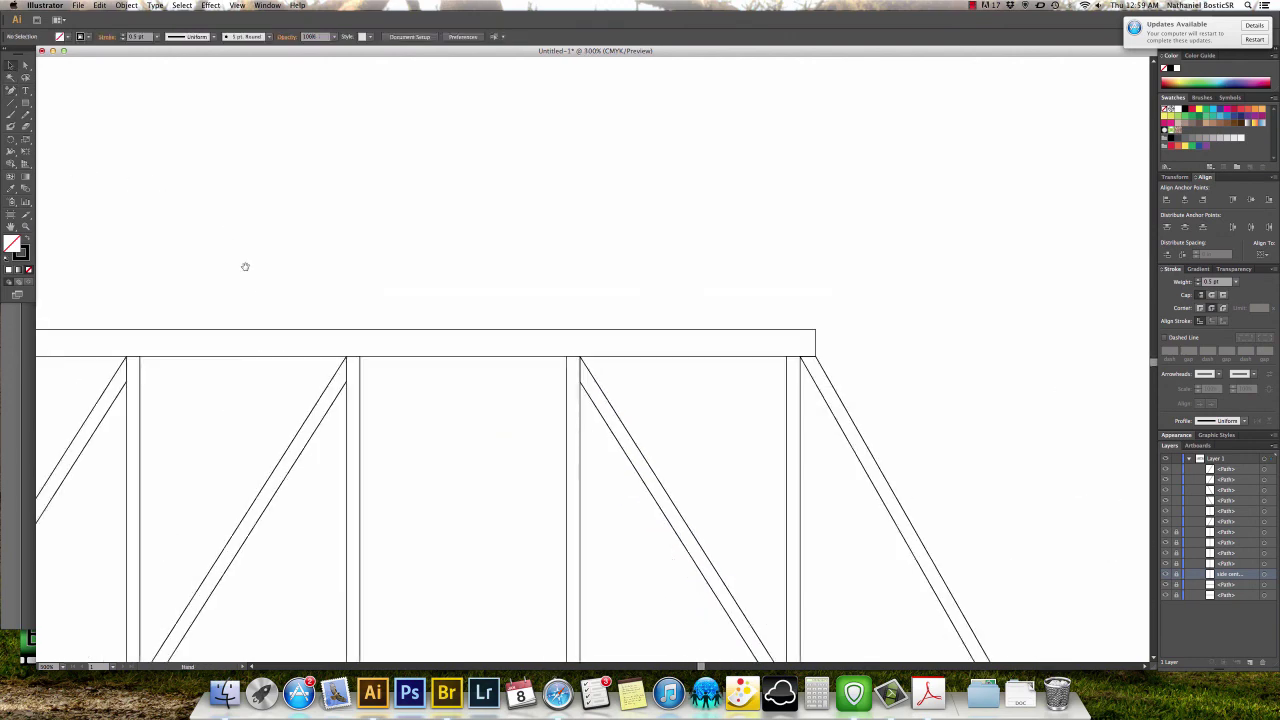
scroll(284, 328, down, 1)
drag(284, 328, 300, 189)
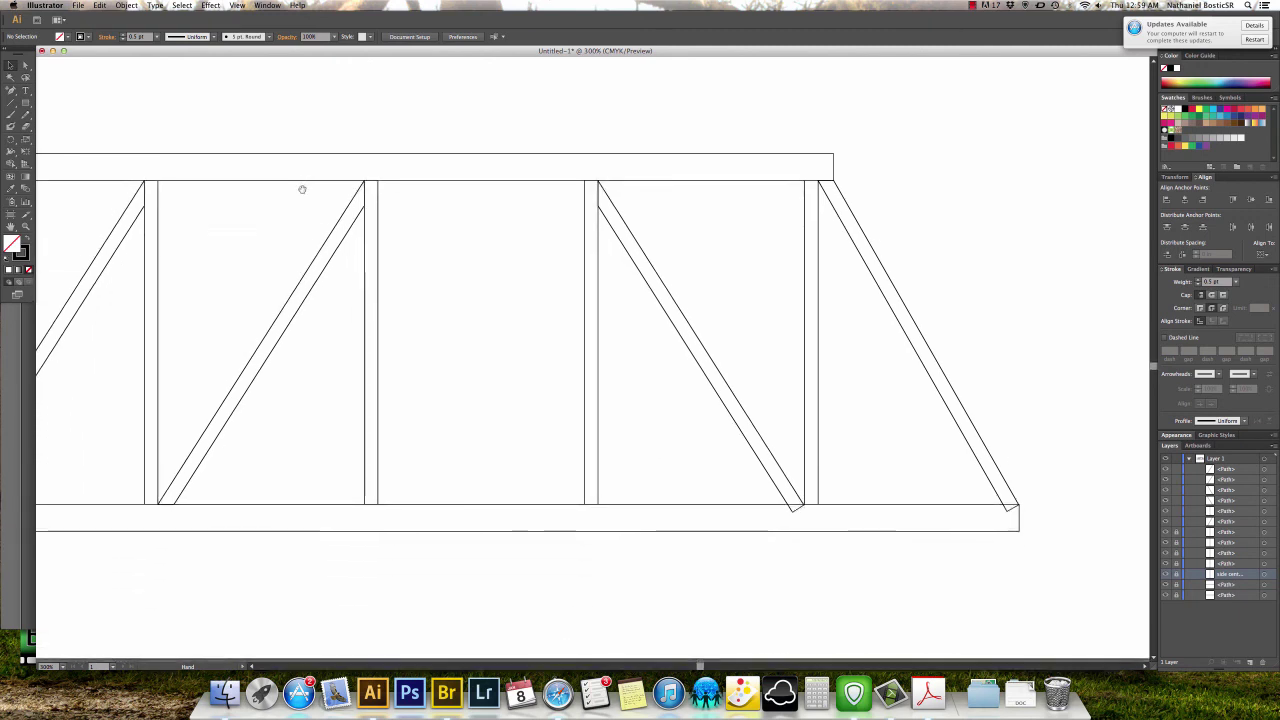
click(651, 264)
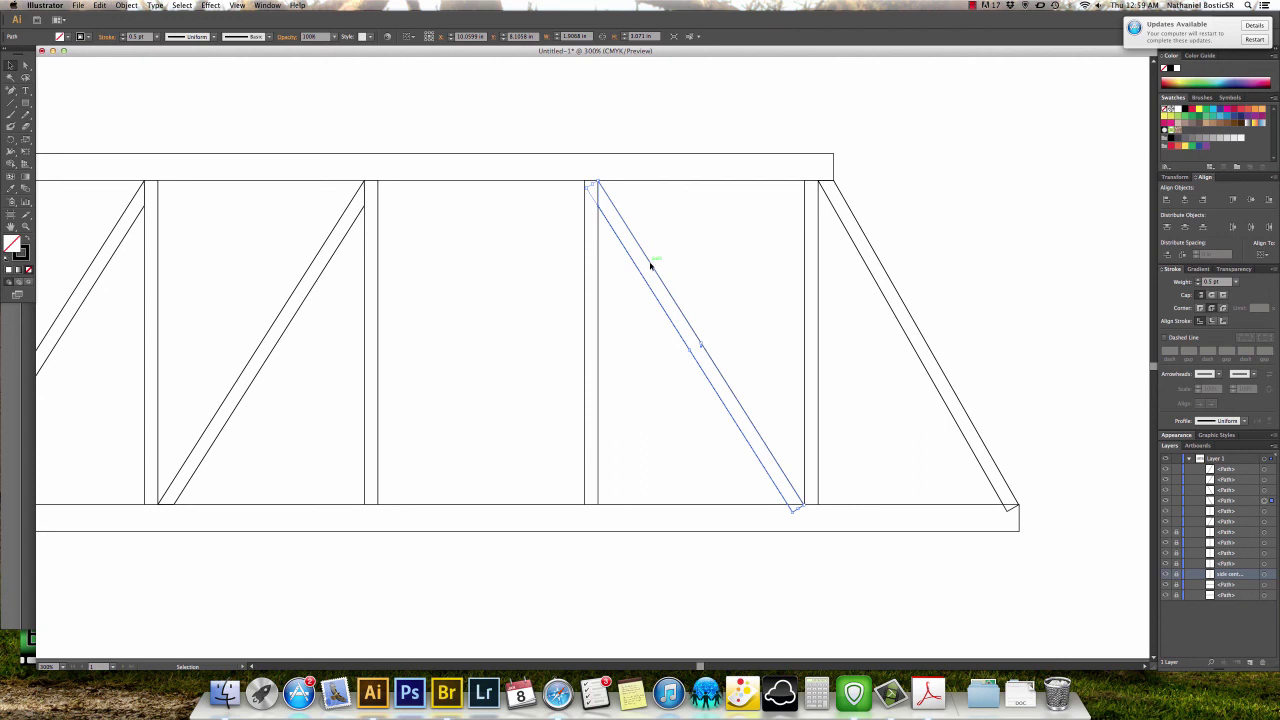
drag(651, 264, 455, 274)
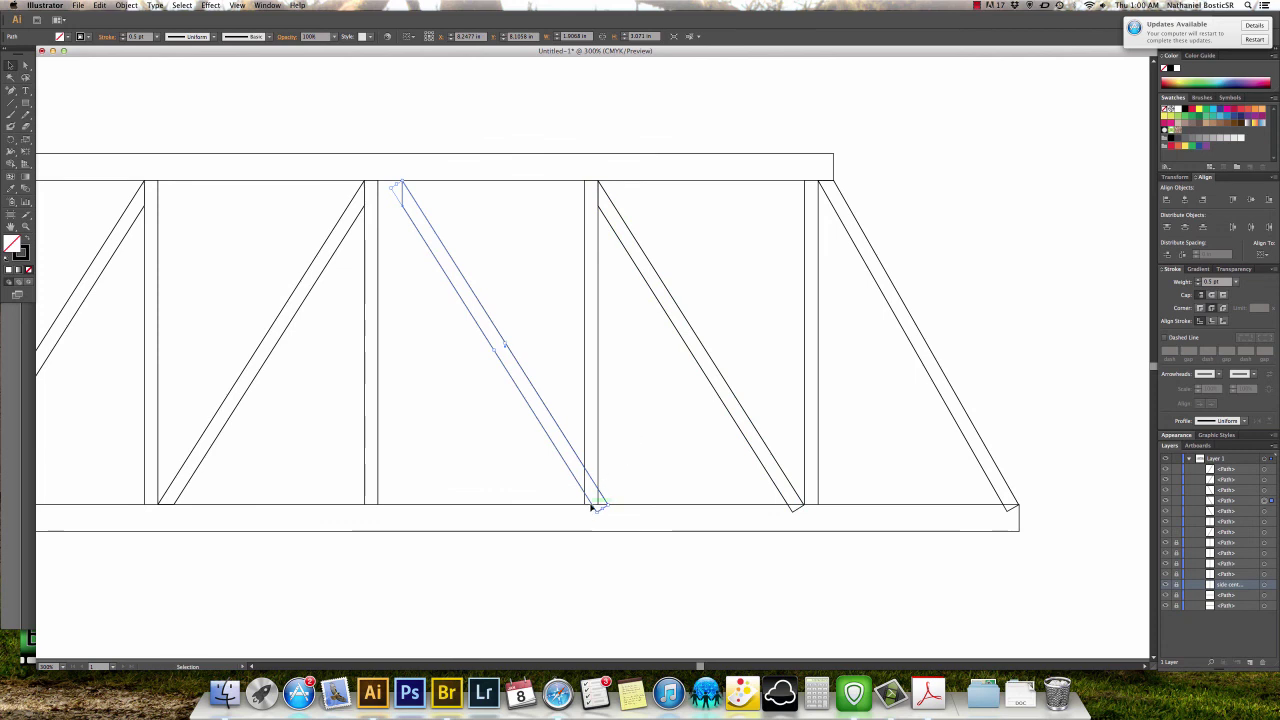
key(super+z)
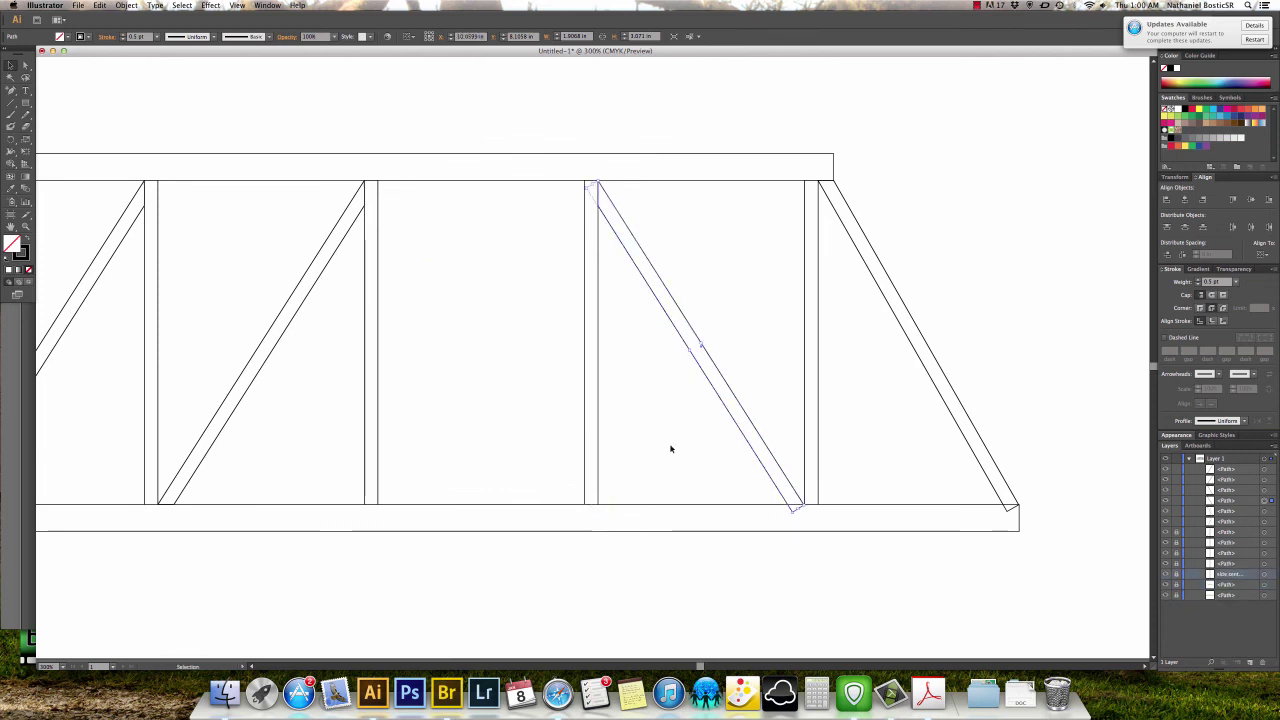
drag(709, 386, 669, 397)
key(super+z)
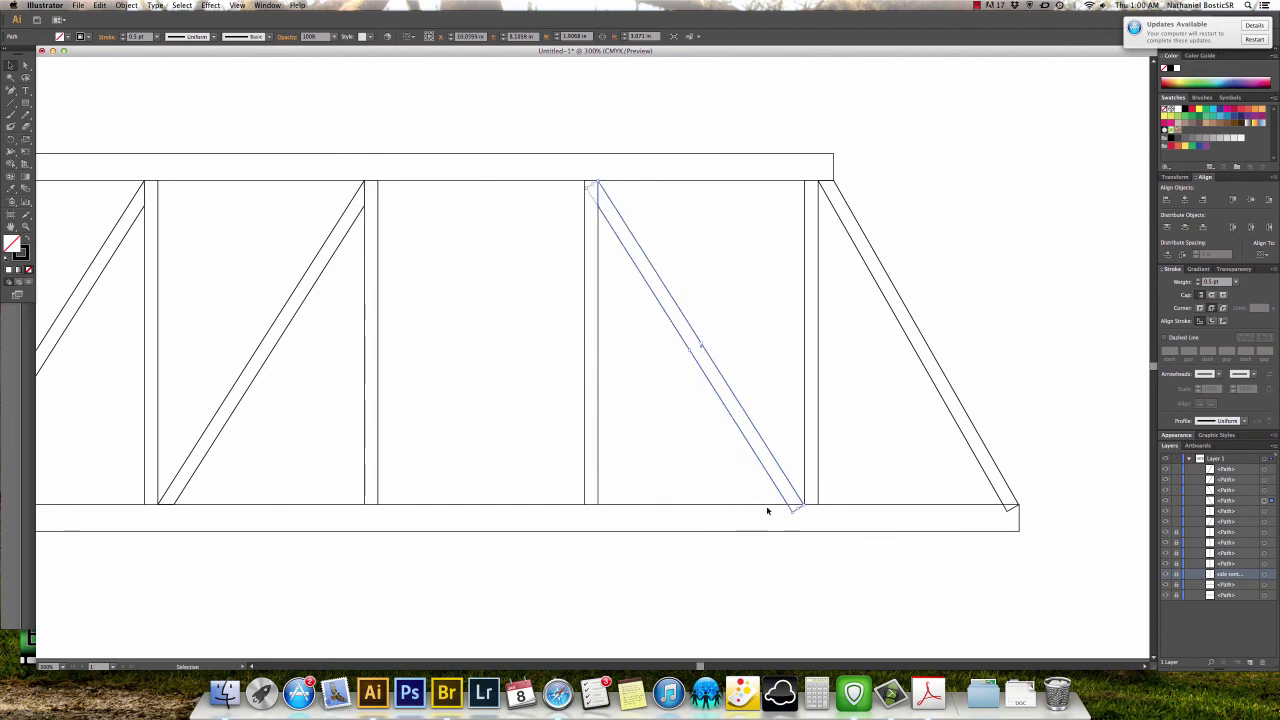
Try to move the diagonal's lower right anchor point onto the fifth vertical's lower left corner, and undo the move.
key(z)
drag(771, 486, 812, 524)
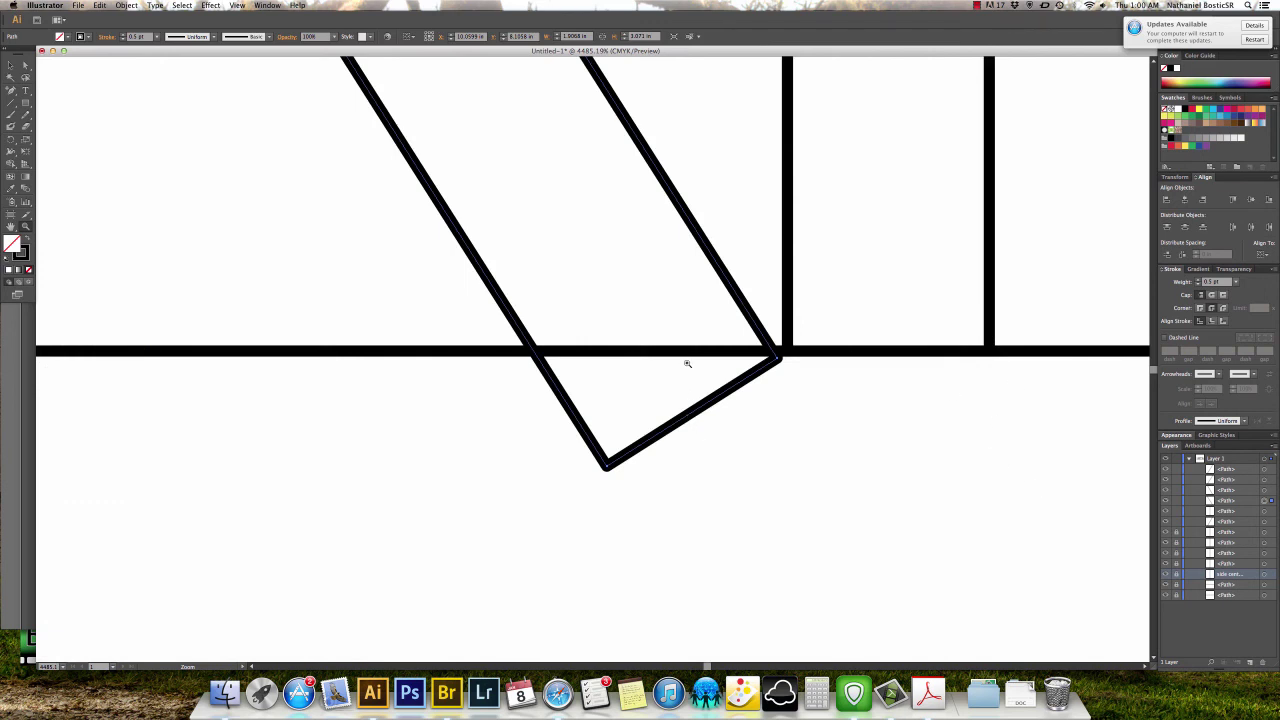
click(26, 65)
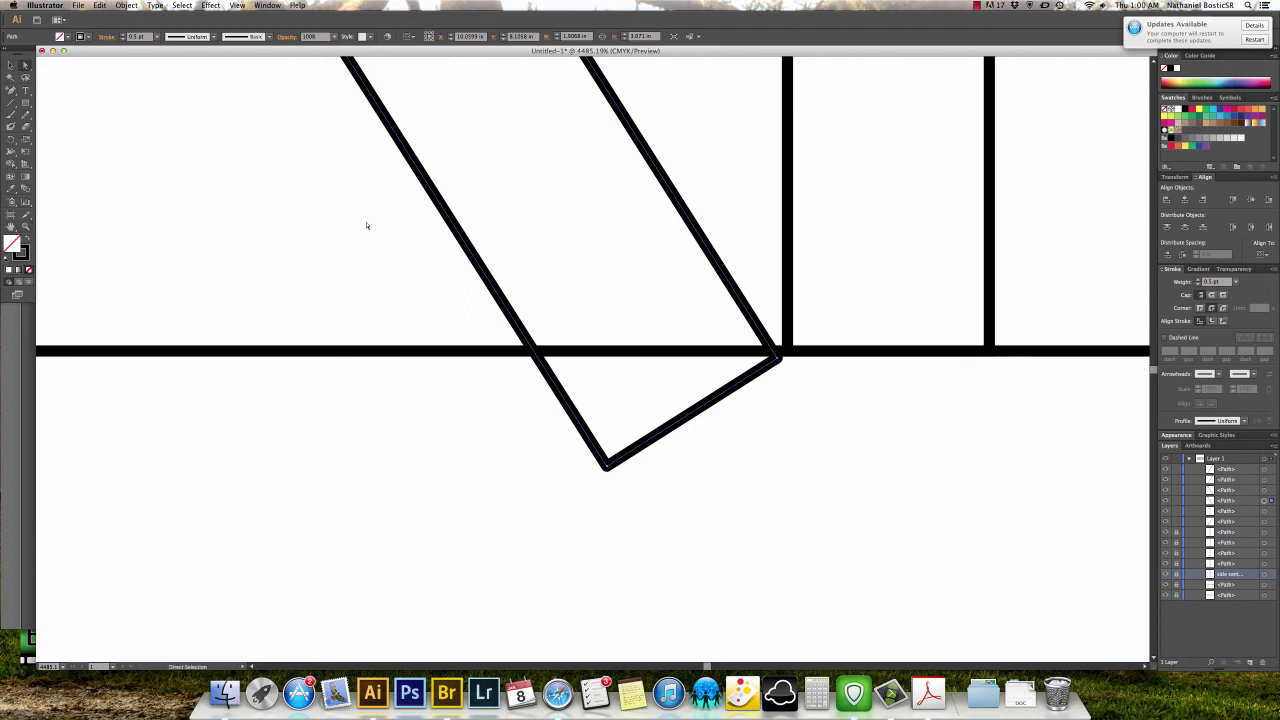
click(778, 359)
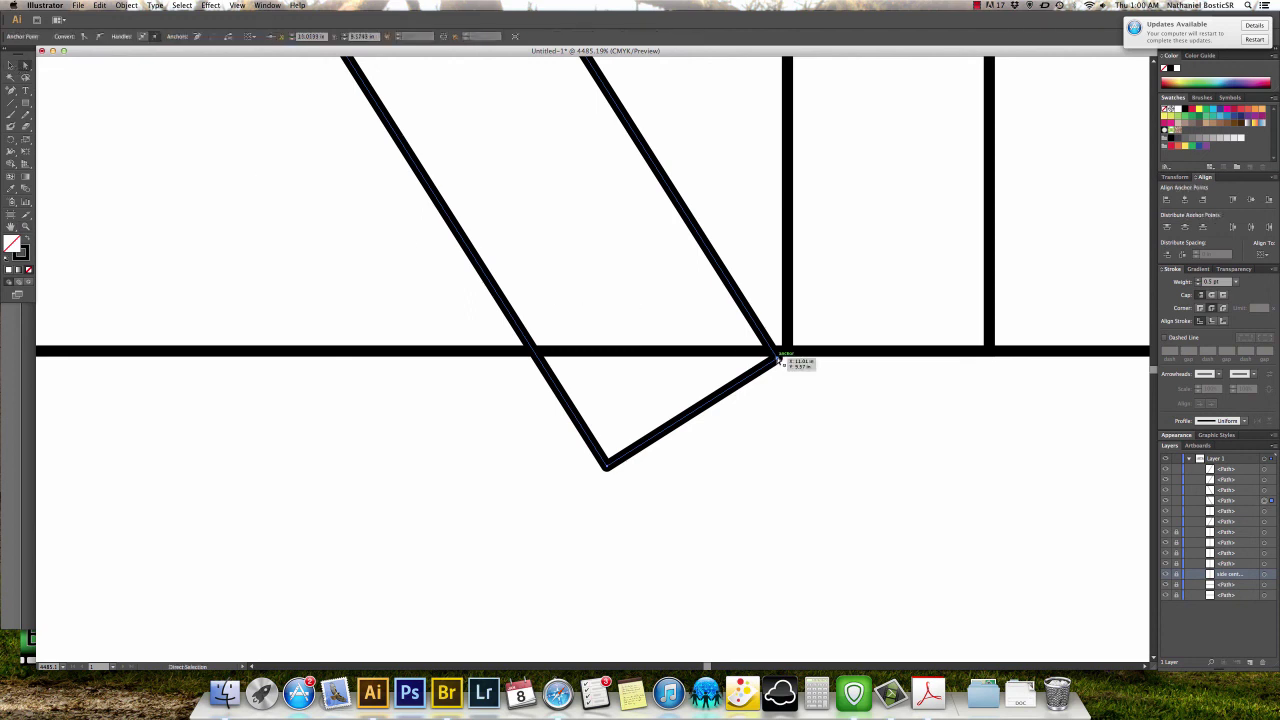
drag(778, 360, 787, 351)
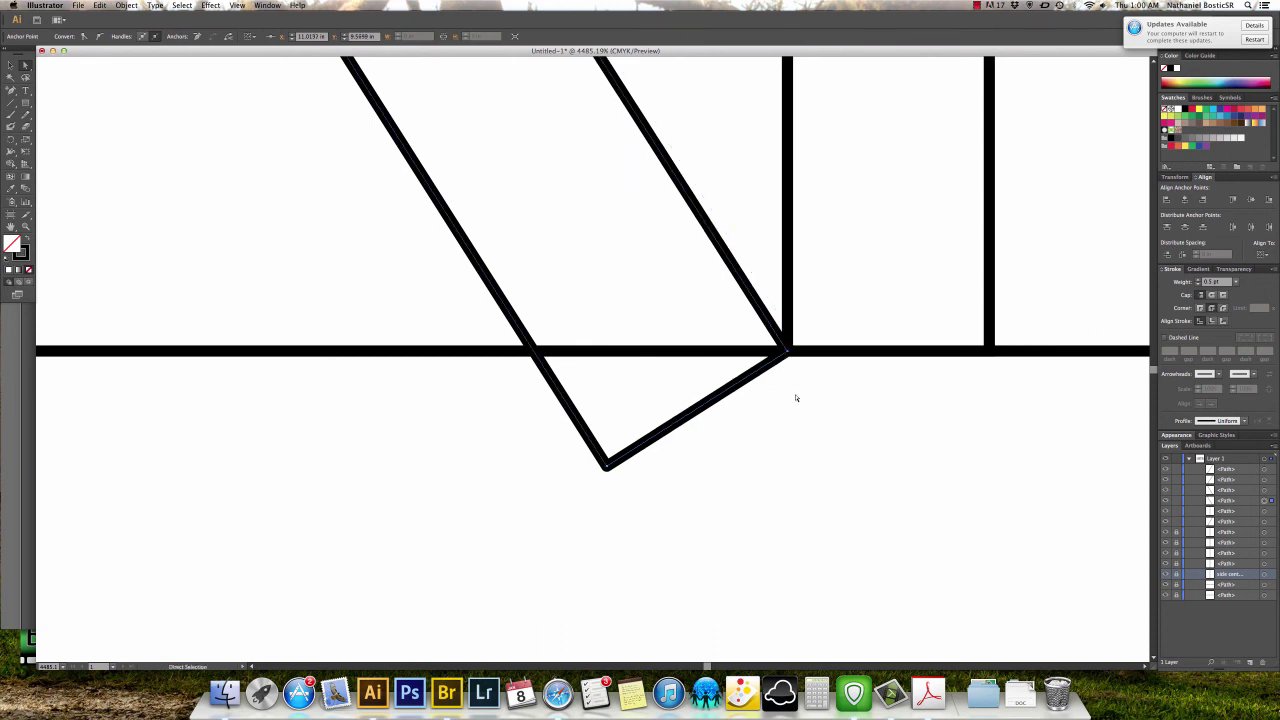
key(super+z)
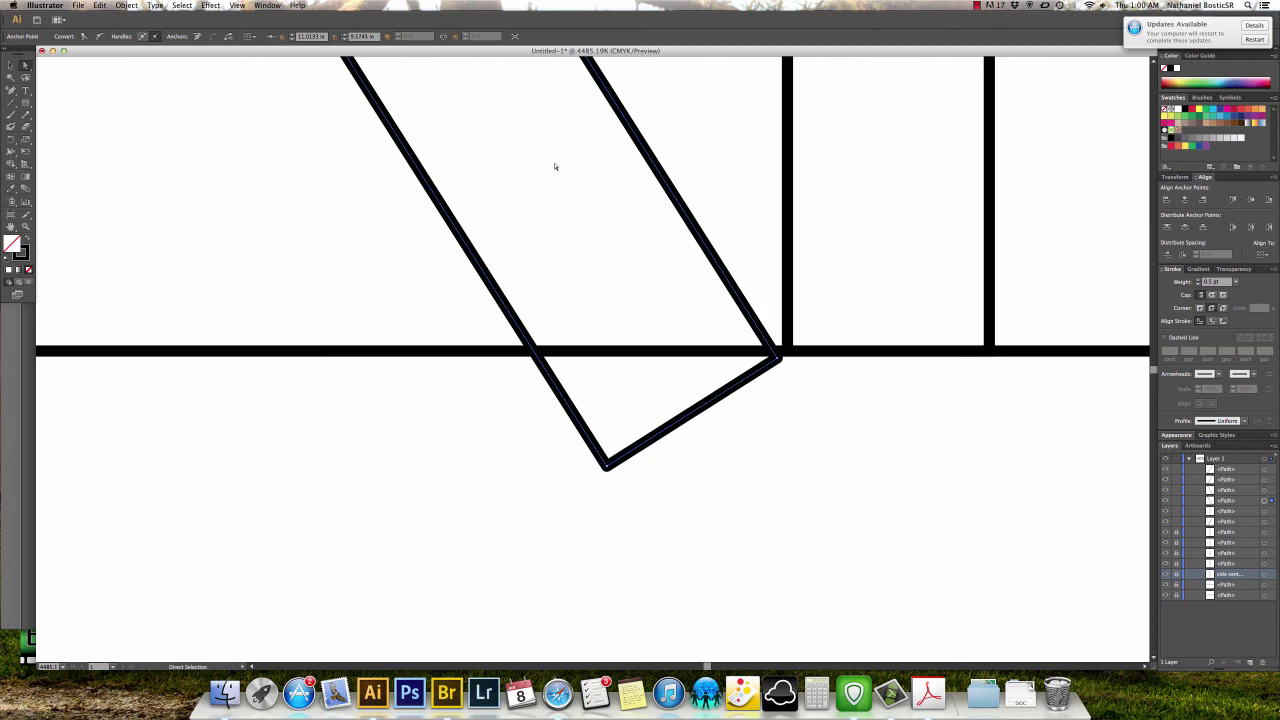
Set the Rotate tool's pivot on the diagonal's upper corner, where it meets the fourth vertical and the top chord.
key(super+minus)
key(super+minus)
key(super+minus)
key(super+minus)
key(super+minus)
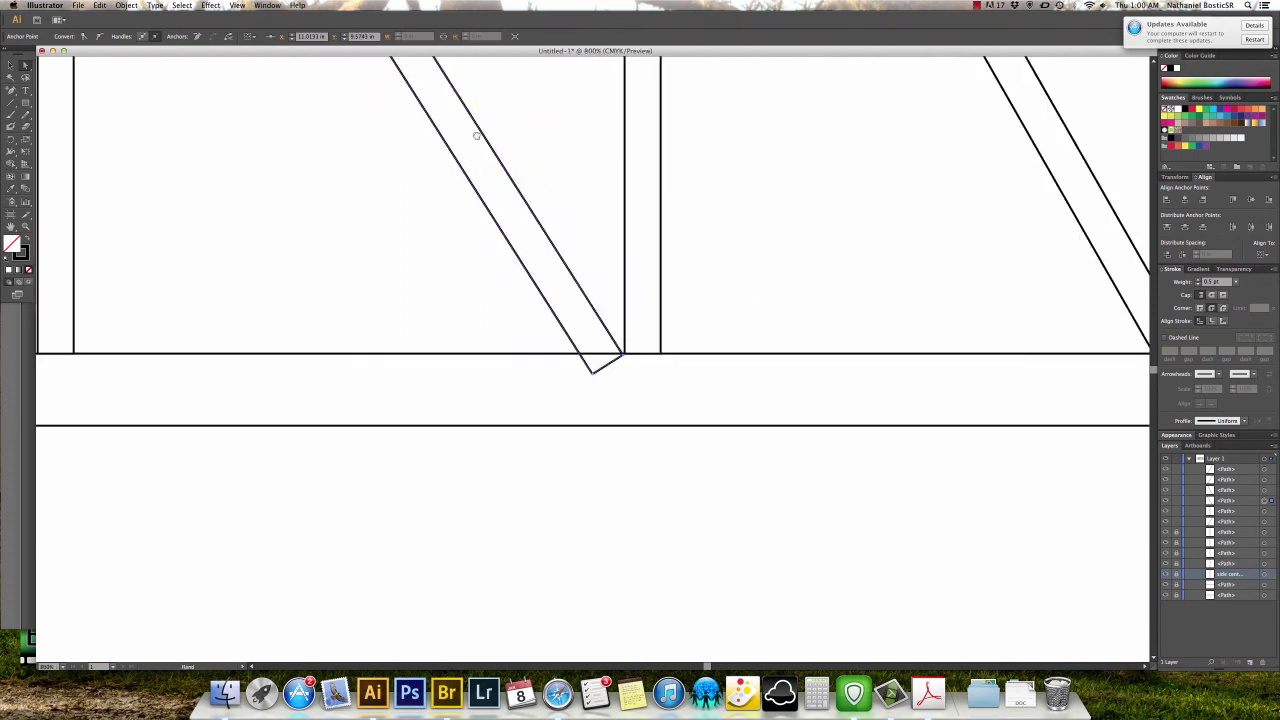
drag(477, 129, 603, 400)
drag(451, 194, 497, 294)
scroll(497, 294, up, 5)
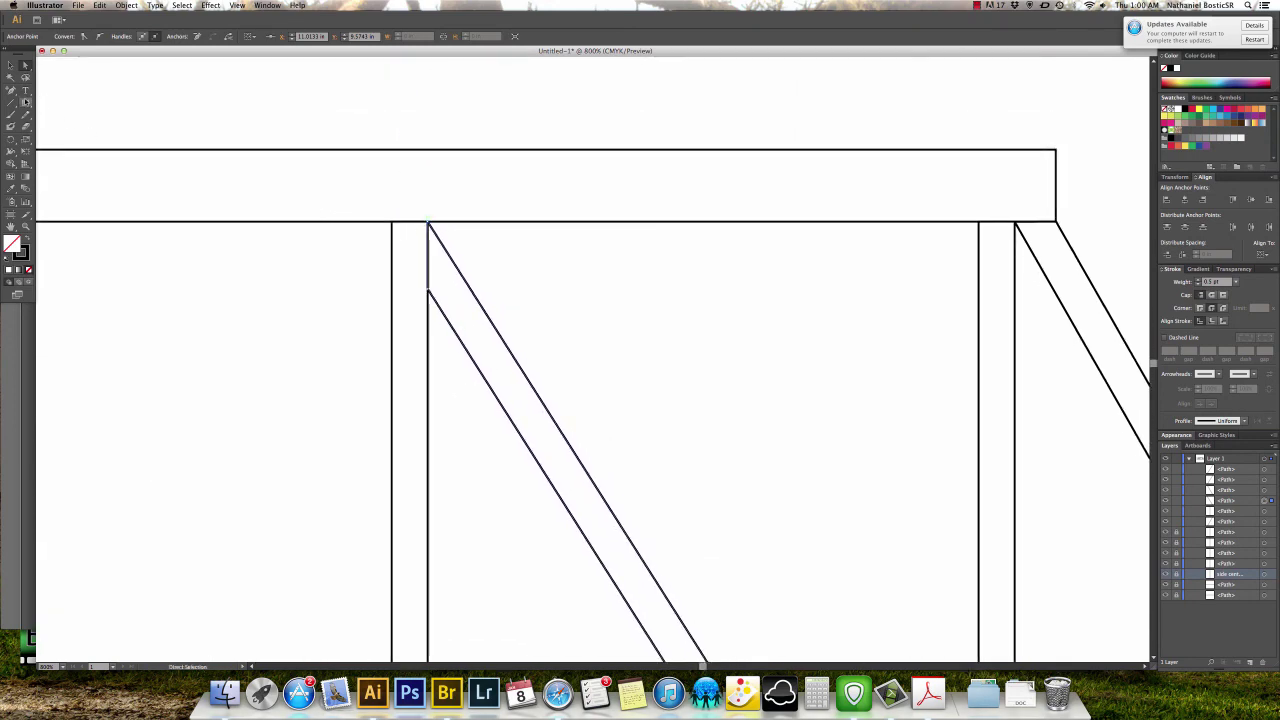
click(11, 139)
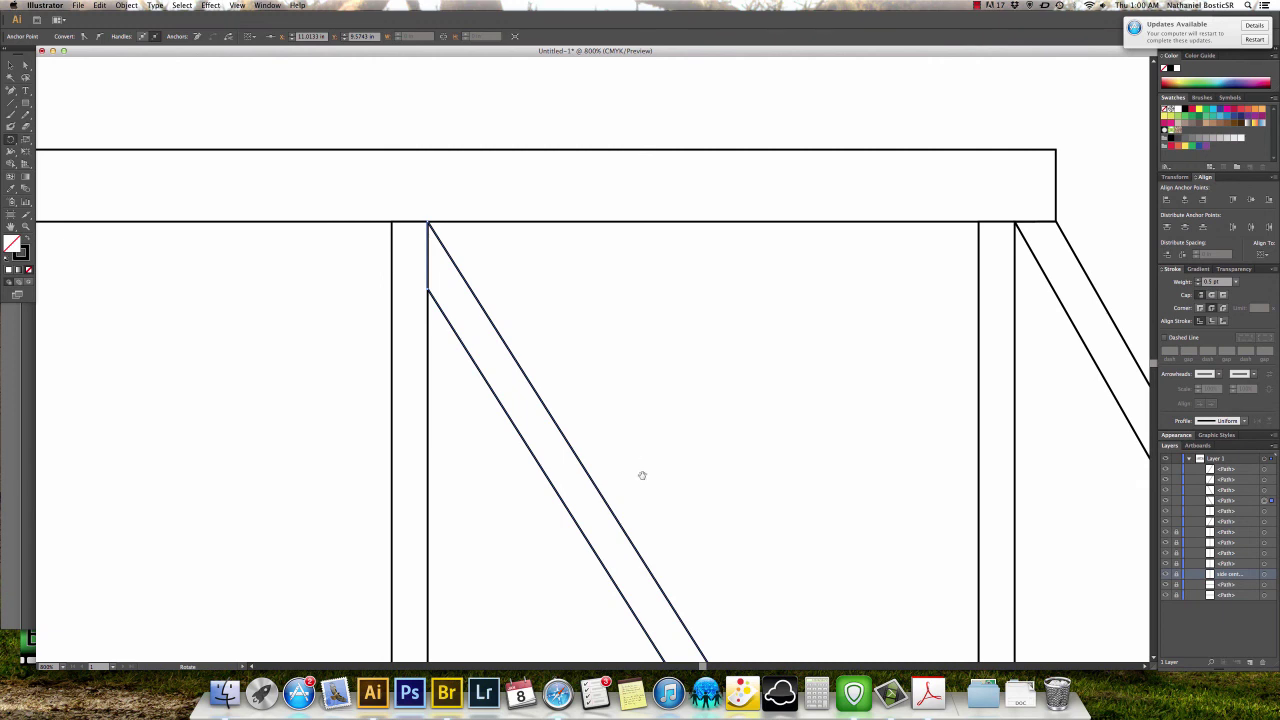
drag(642, 475, 586, 369)
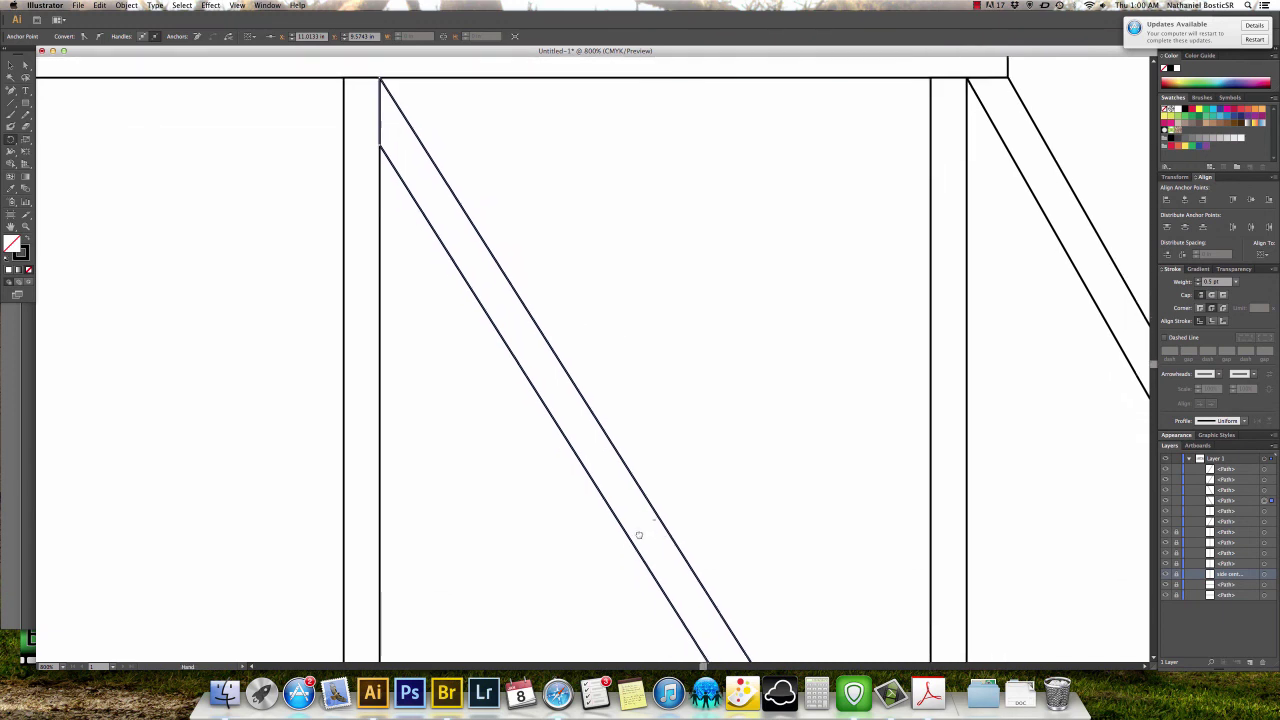
drag(639, 535, 520, 307)
drag(669, 572, 520, 307)
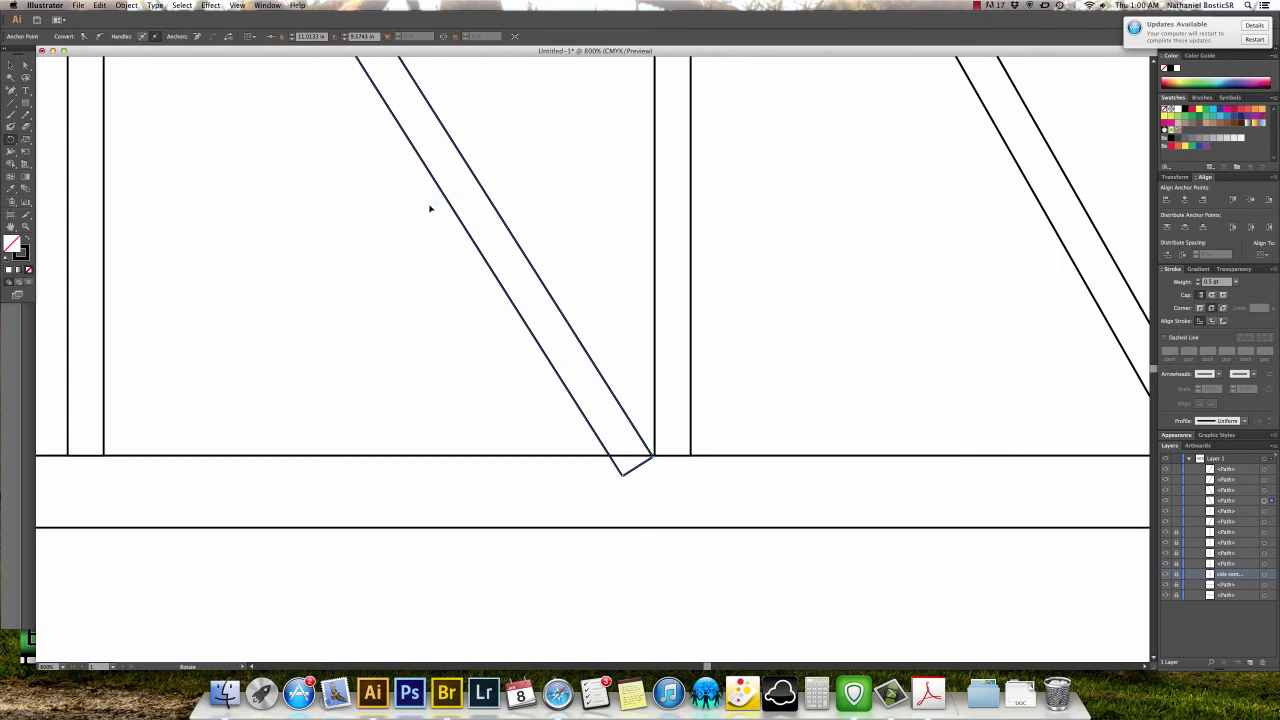
drag(415, 197, 594, 530)
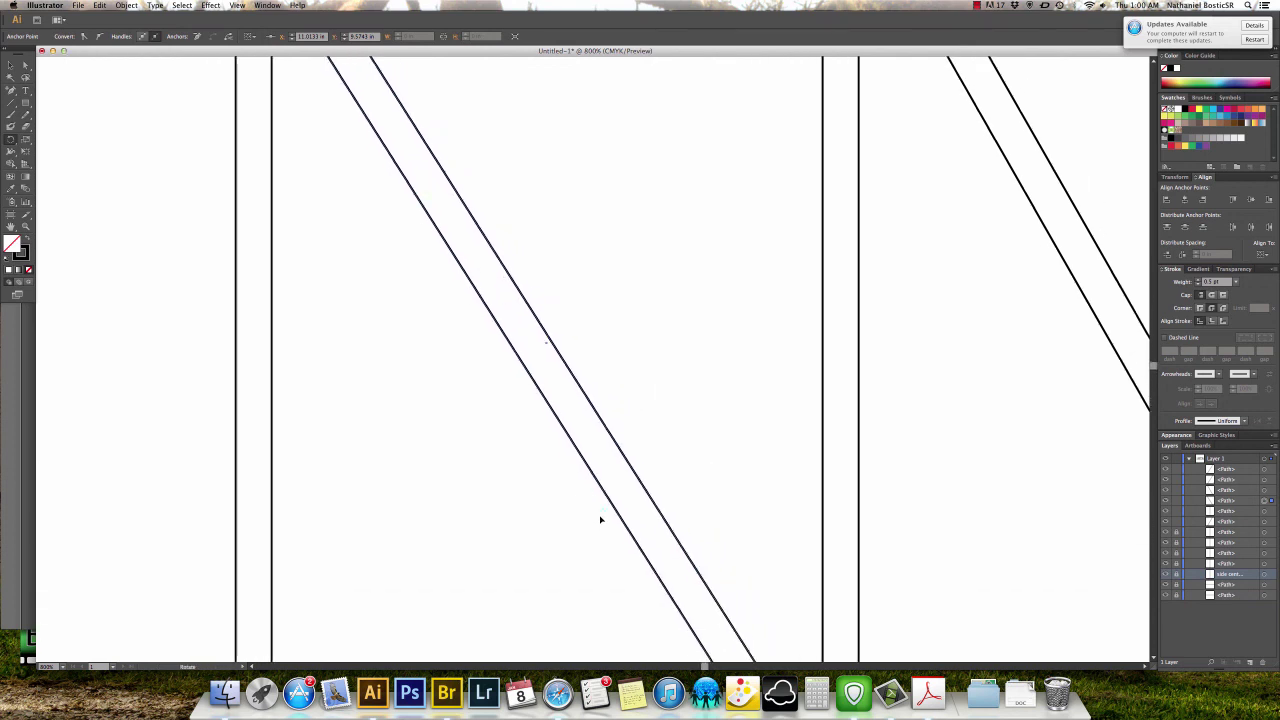
drag(387, 209, 511, 535)
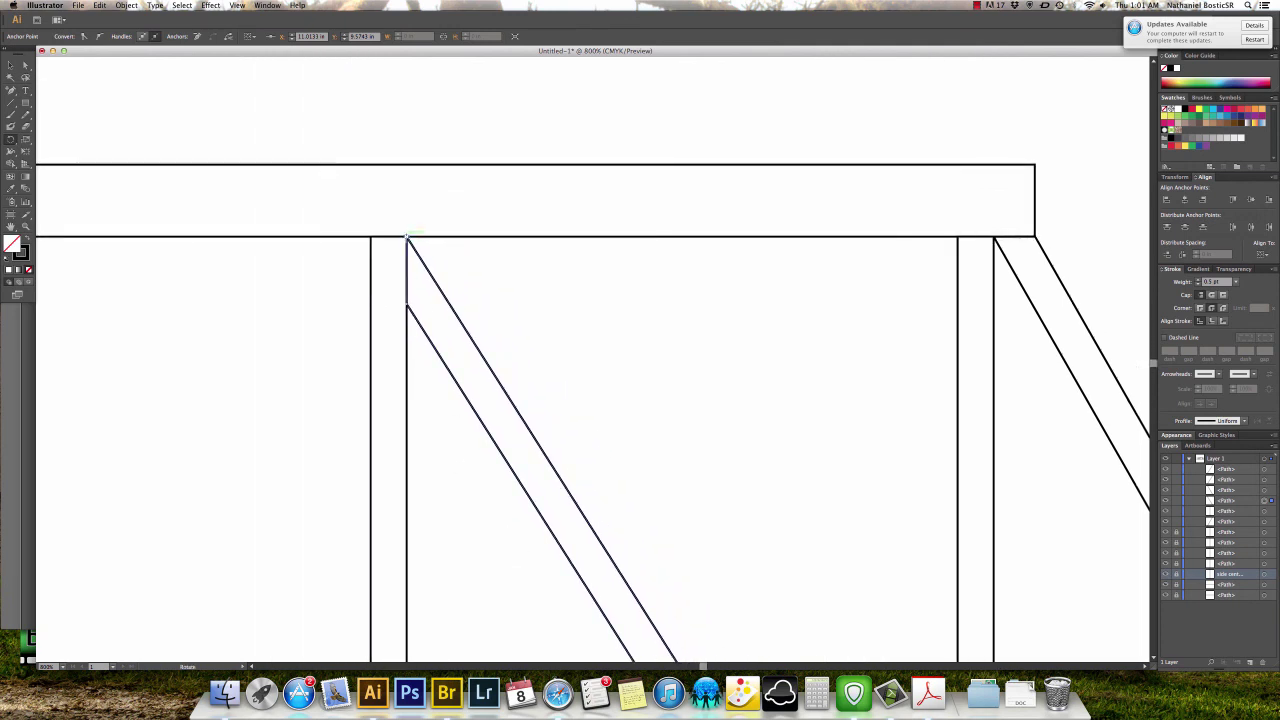
key(super+equal)
key(super+equal)
key(super+equal)
key(super+equal)
key(super+equal)
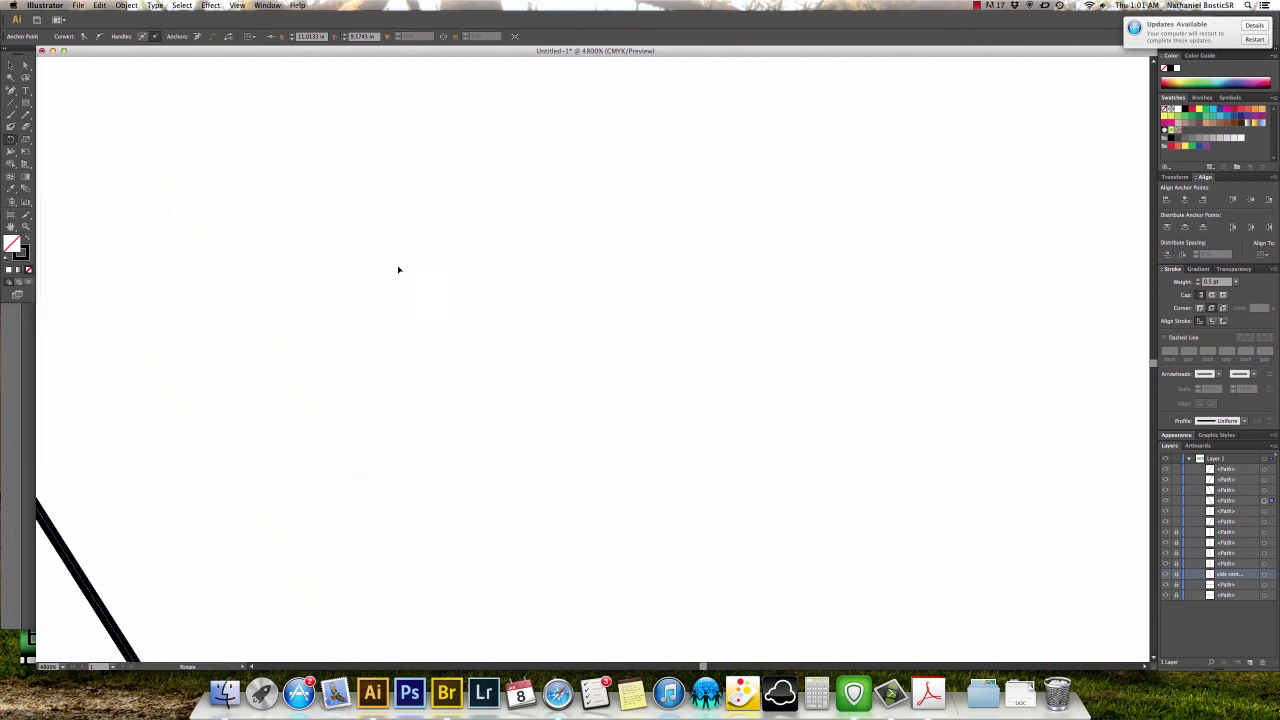
drag(385, 278, 697, 483)
drag(283, 271, 337, 380)
drag(194, 209, 274, 289)
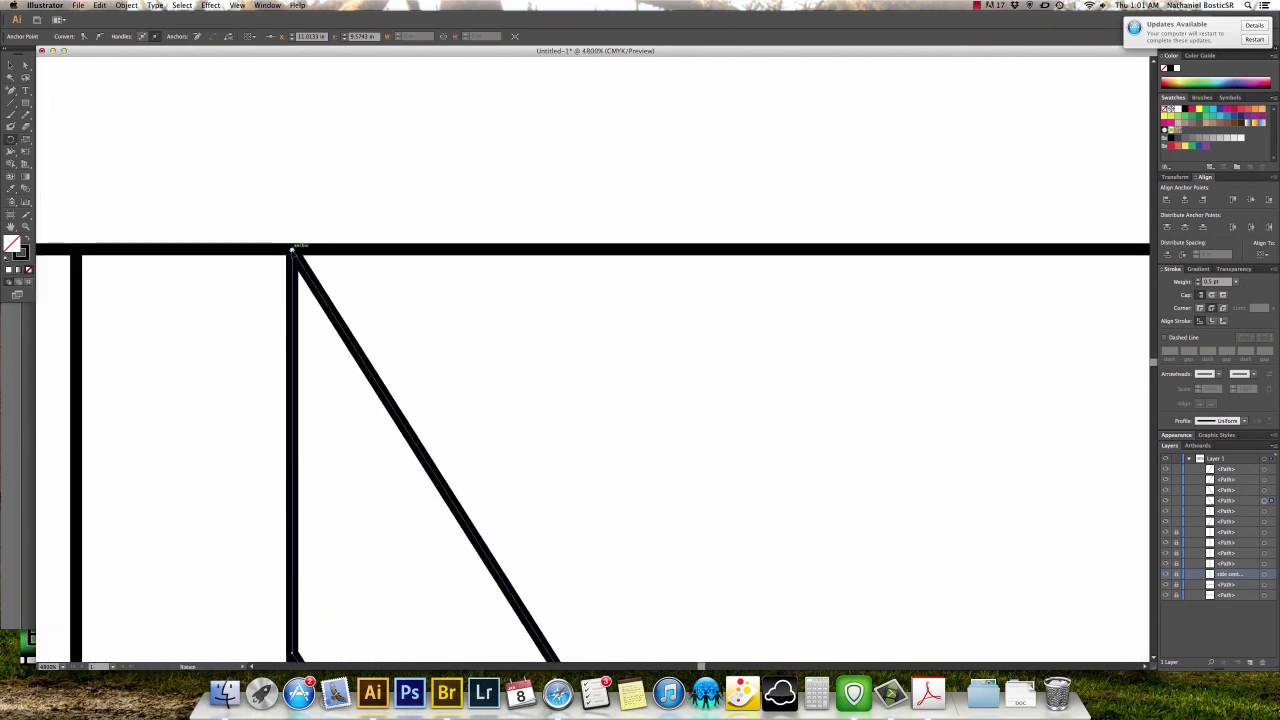
key(a)
Rotate the diagonal's selected lower right anchor point slightly about the pivot so it meets the fifth vertical's lower left corner.
key(super+minus)
key(super+minus)
key(super+minus)
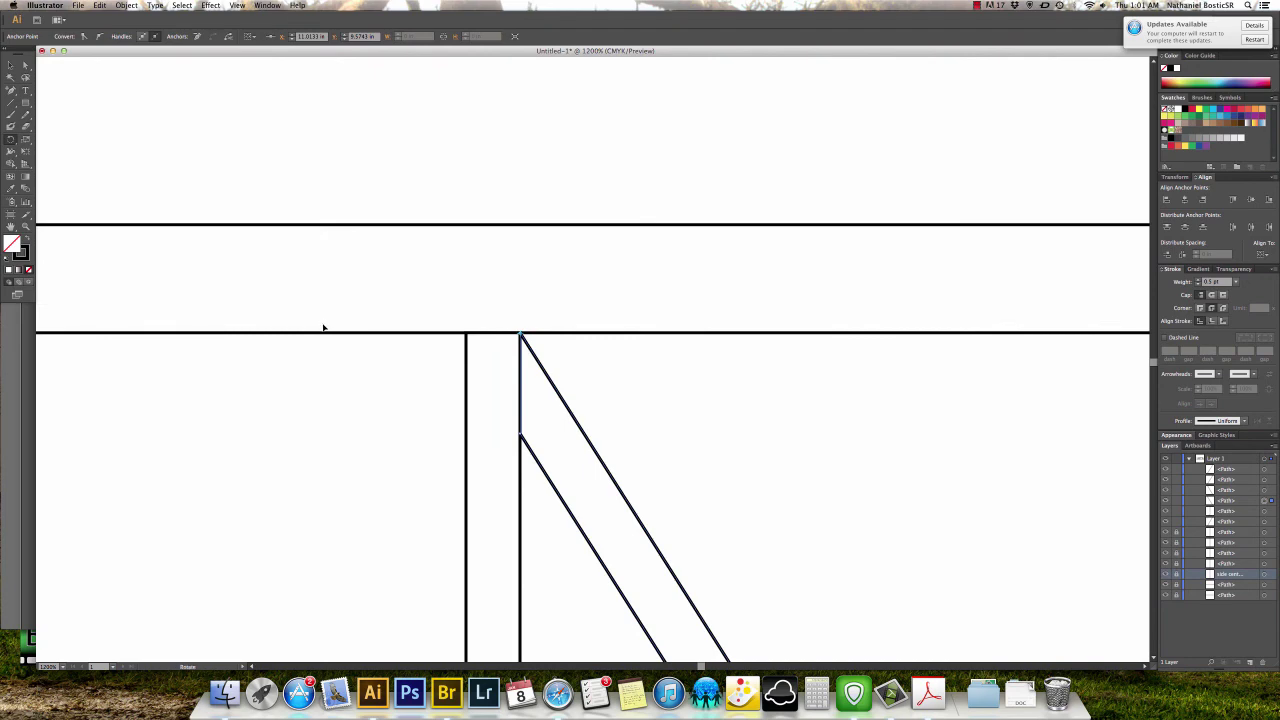
drag(466, 475, 271, 289)
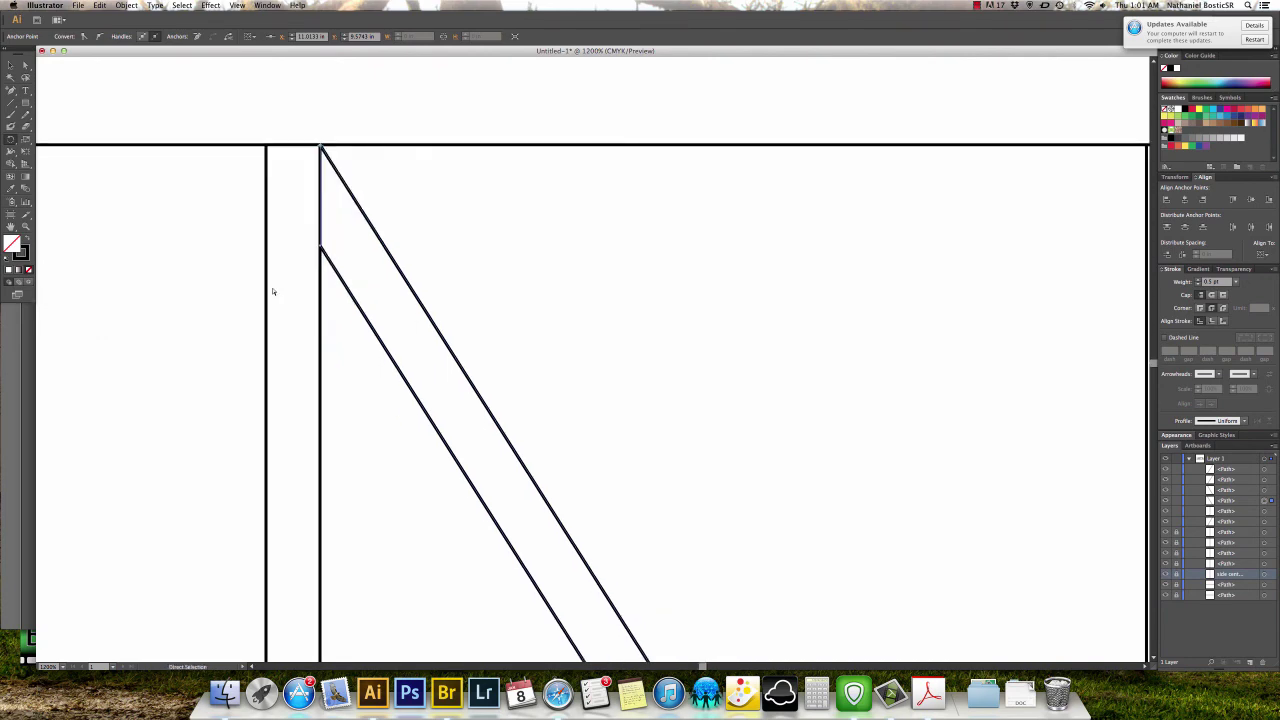
key(super+minus)
key(super+minus)
key(super+minus)
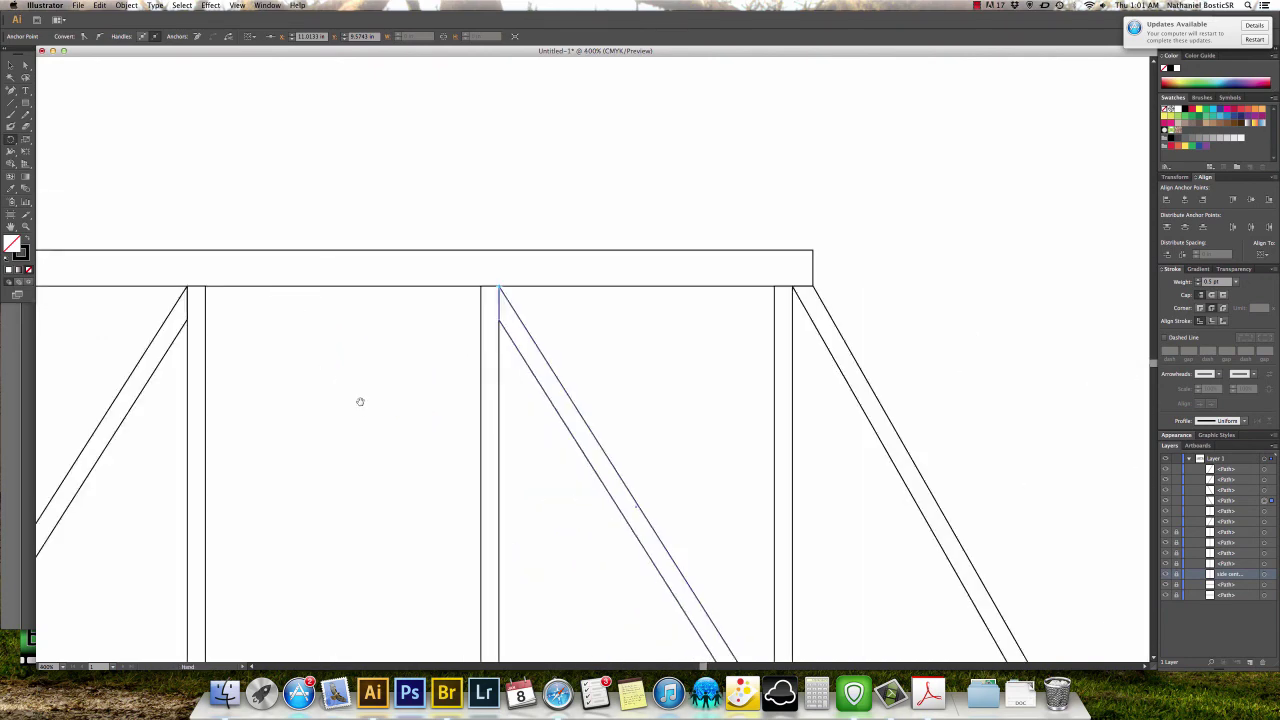
scroll(478, 462, down, 10)
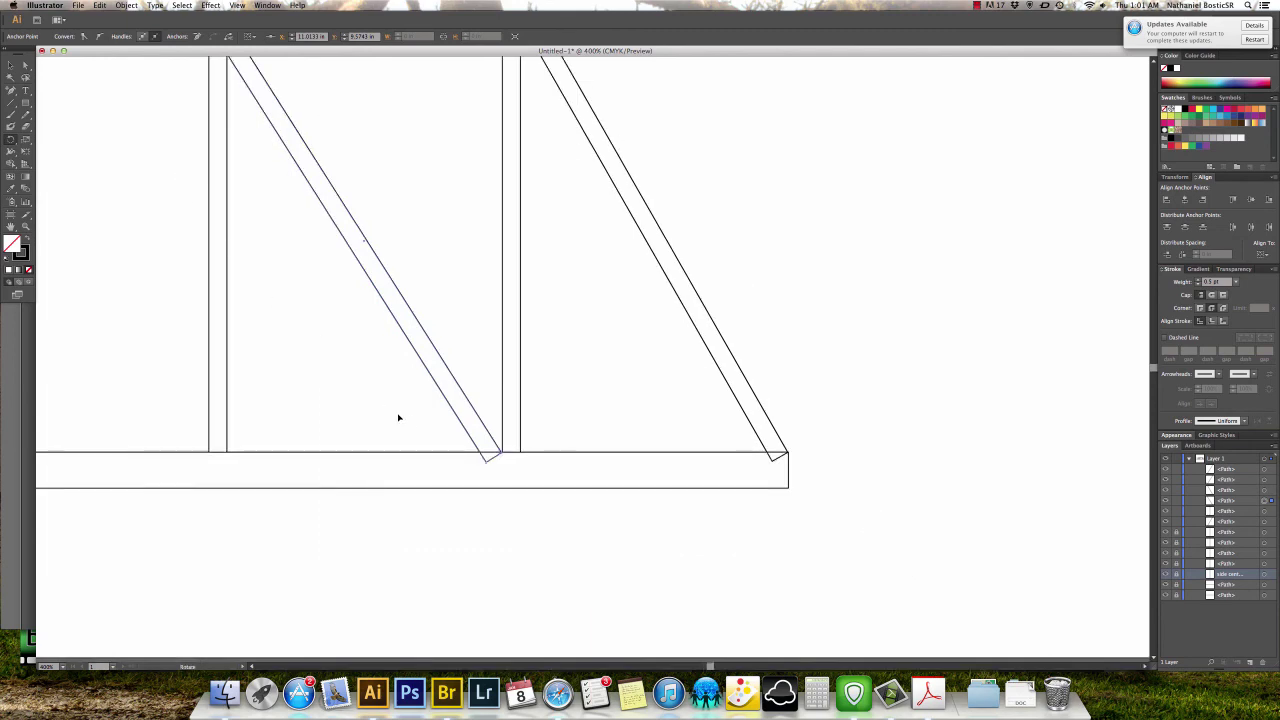
key(a)
key(super+equal)
key(super+equal)
key(super+equal)
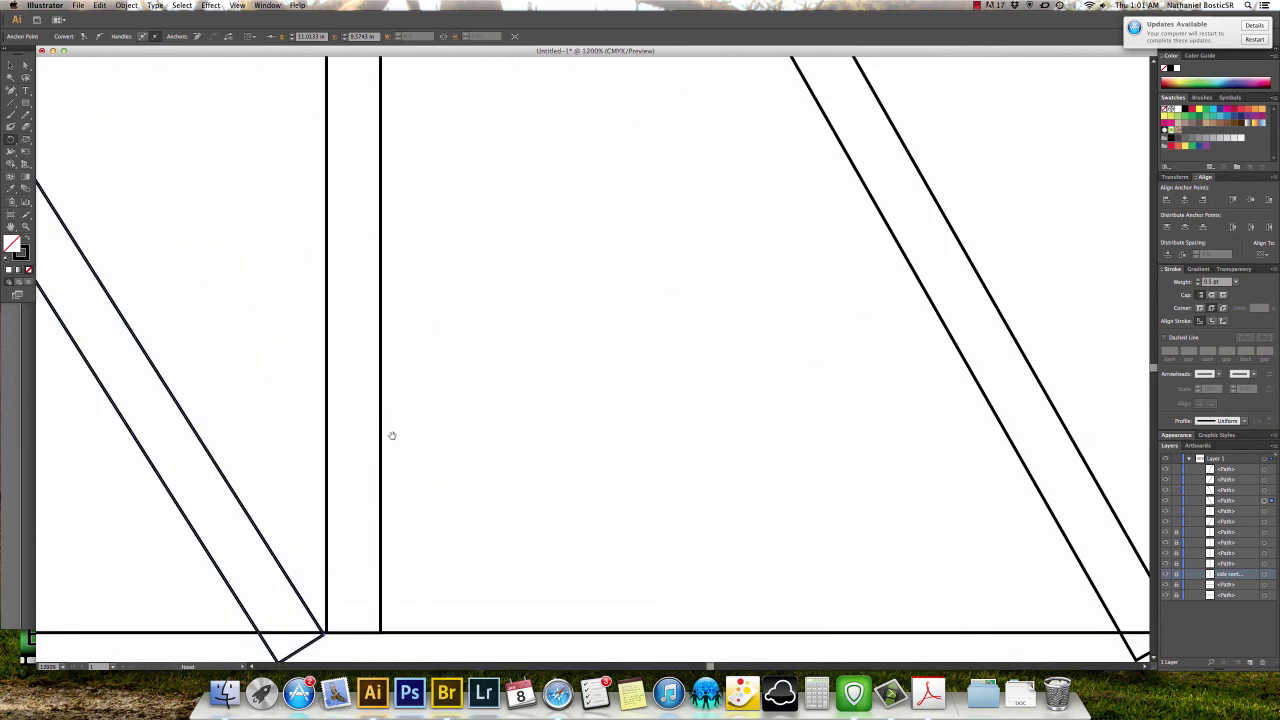
drag(392, 435, 452, 305)
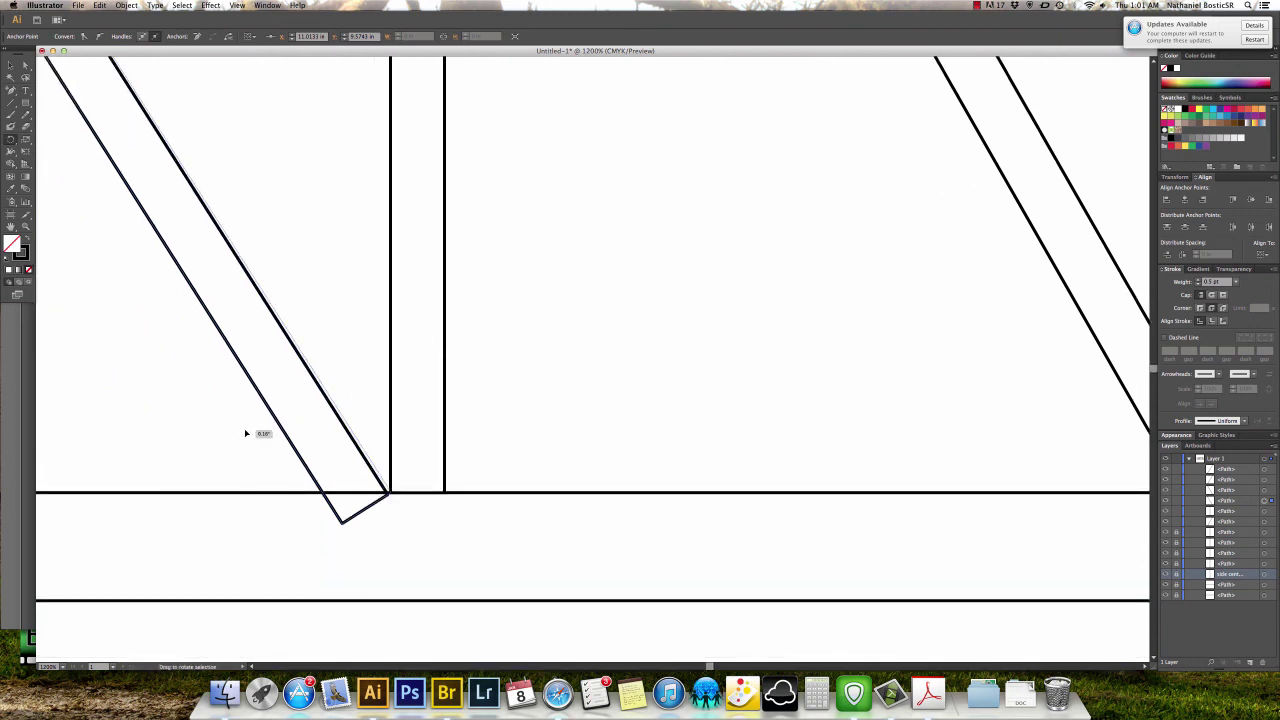
key(r)
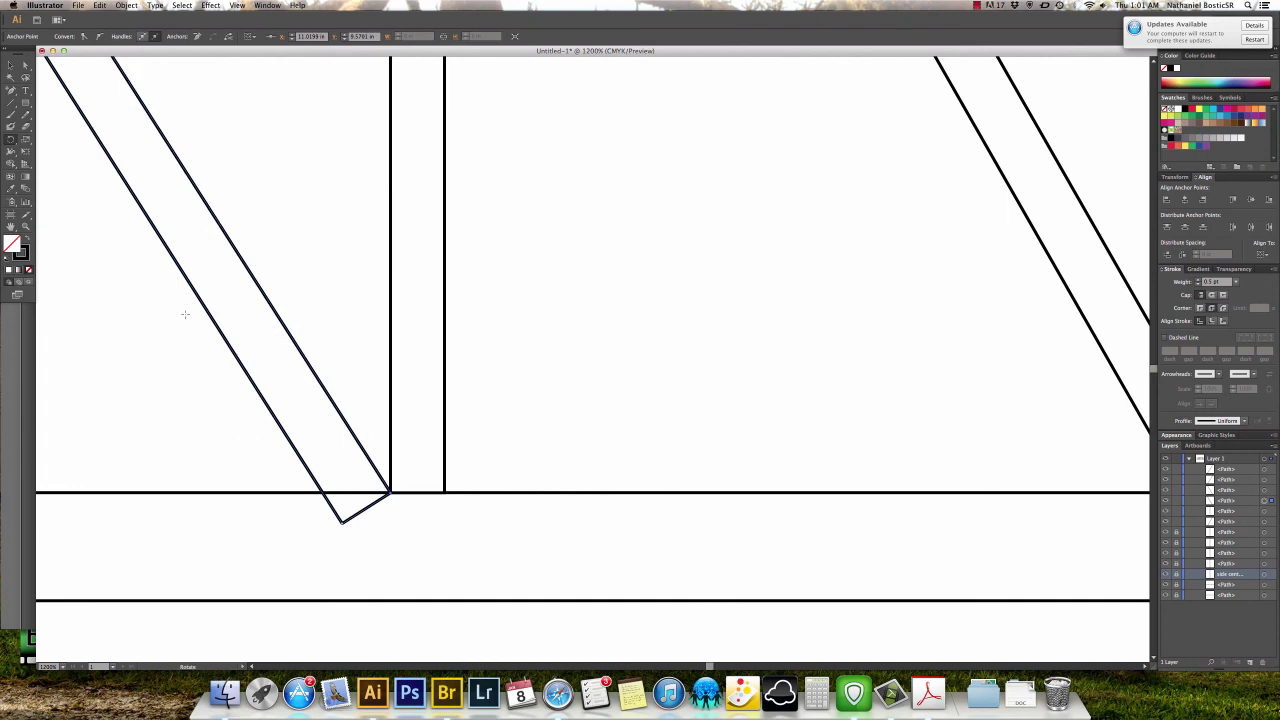
Examine the diagonal's upper and lower ends for alignment with the fourth and fifth verticals.
scroll(145, 257, up, 10)
scroll(145, 257, left, 7)
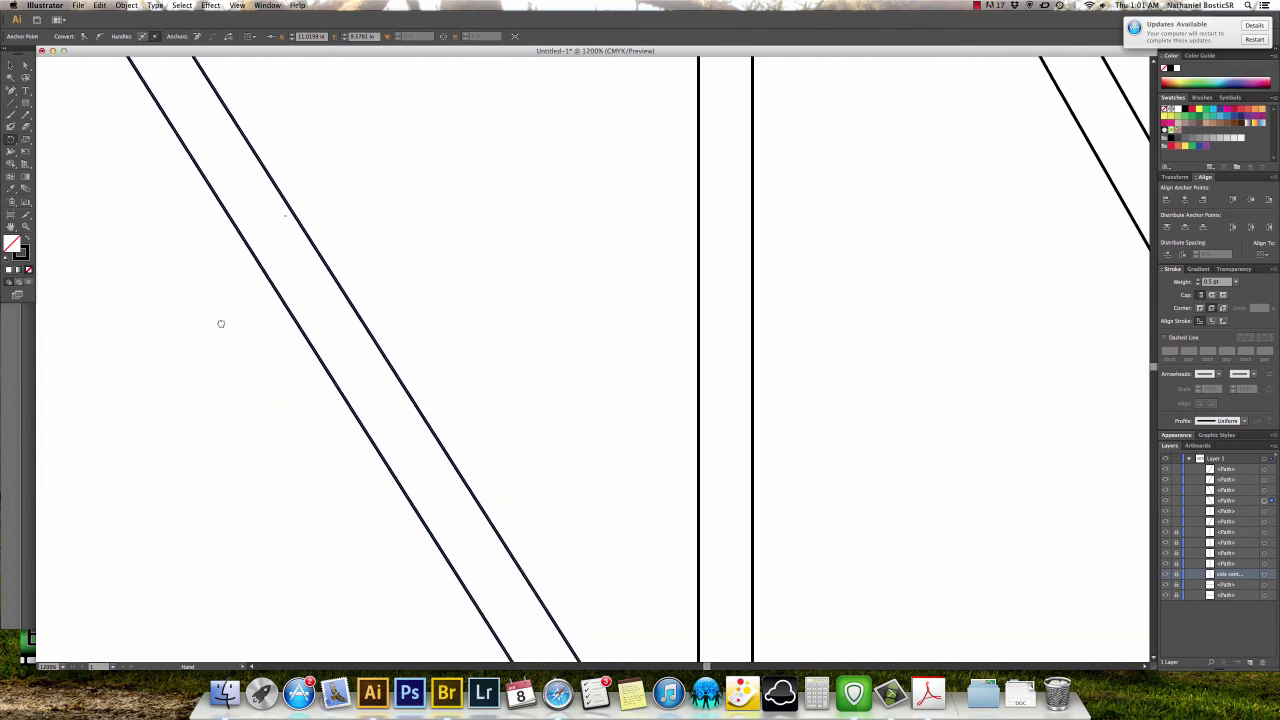
scroll(204, 325, up, 5)
scroll(204, 325, left, 4)
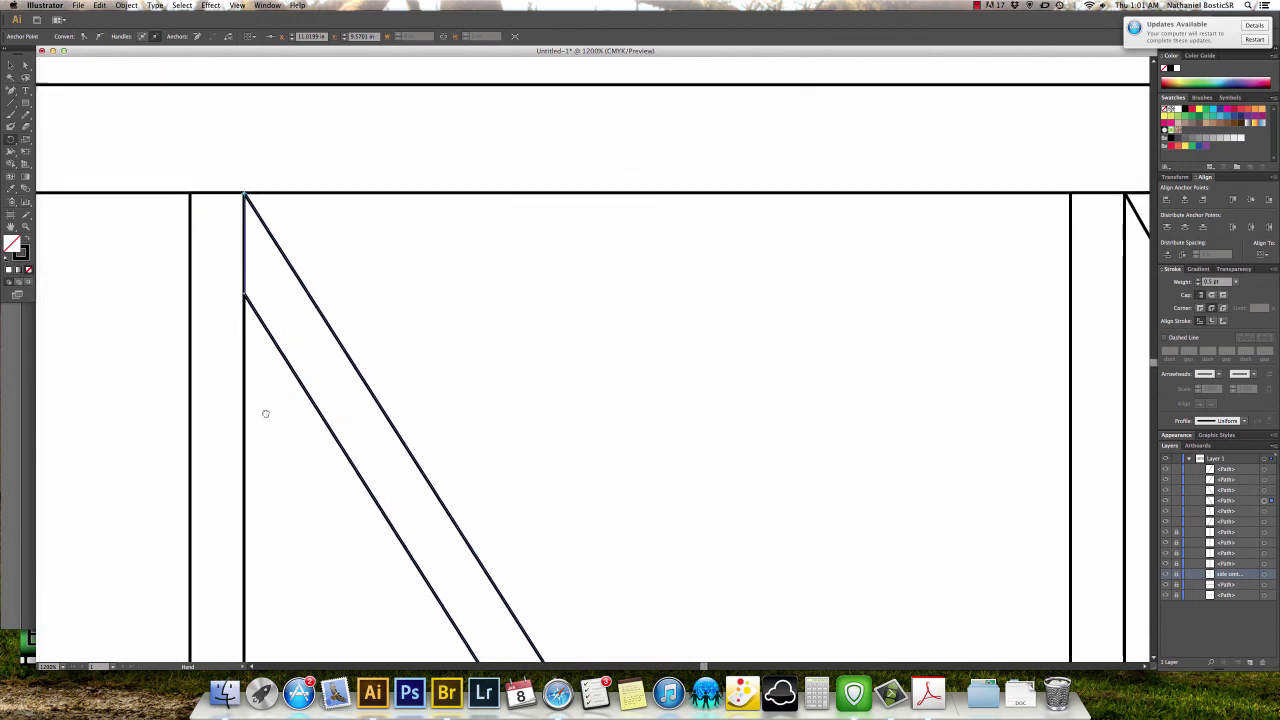
scroll(365, 522, down, 4)
scroll(365, 522, right, 2)
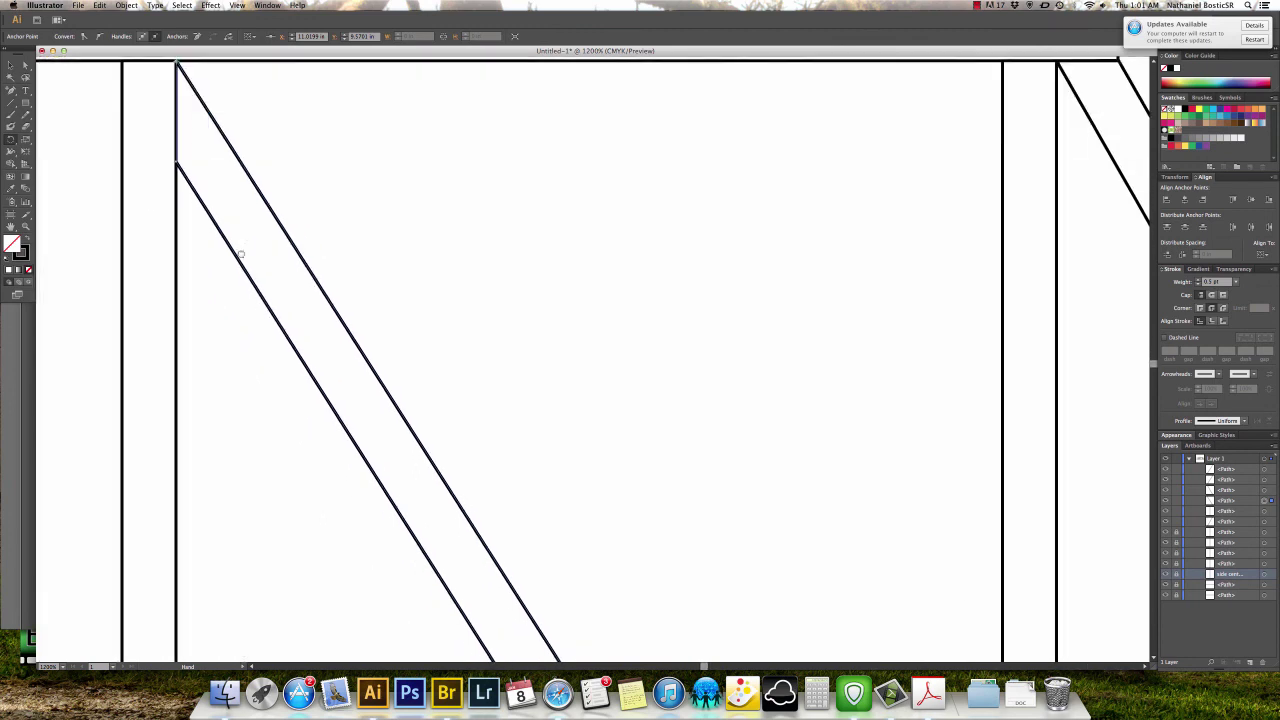
scroll(393, 524, down, 9)
scroll(393, 524, right, 8)
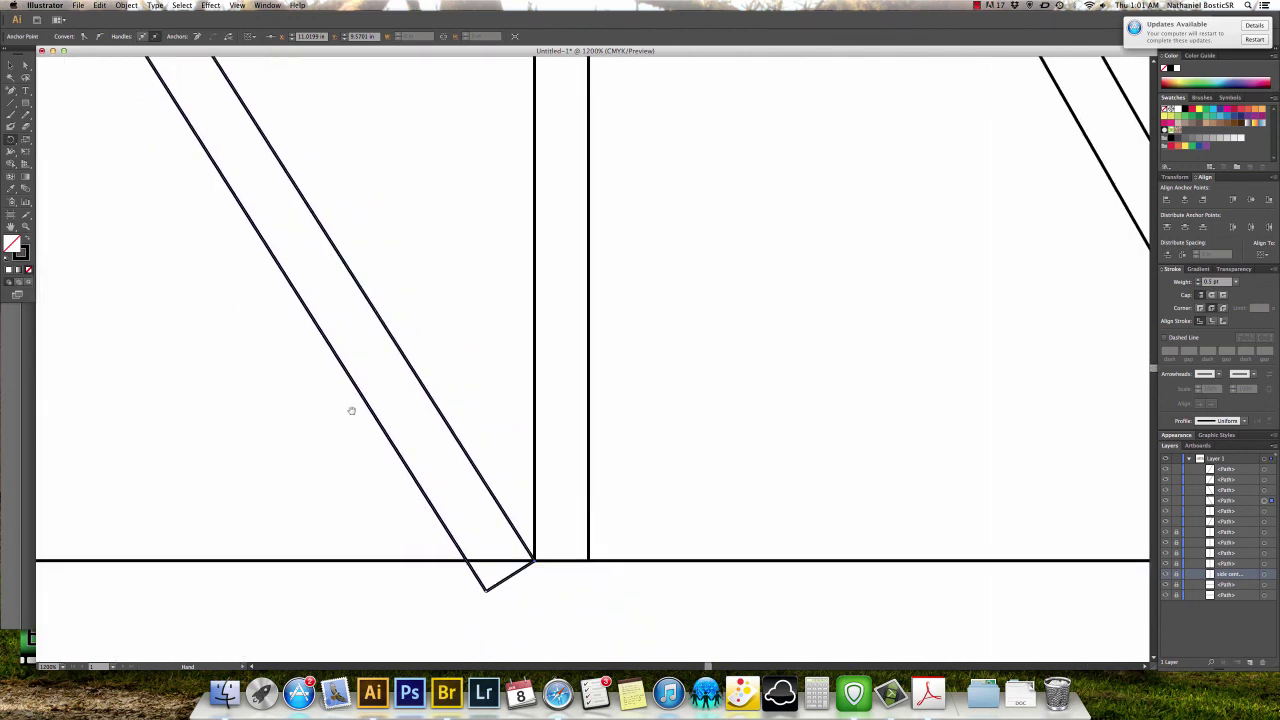
Trim the diagonal's lower end flush with the bottom chord by adding an anchor point at the crossing and deleting the protruding corner.
scroll(242, 279, down, 1)
scroll(242, 279, right, 1)
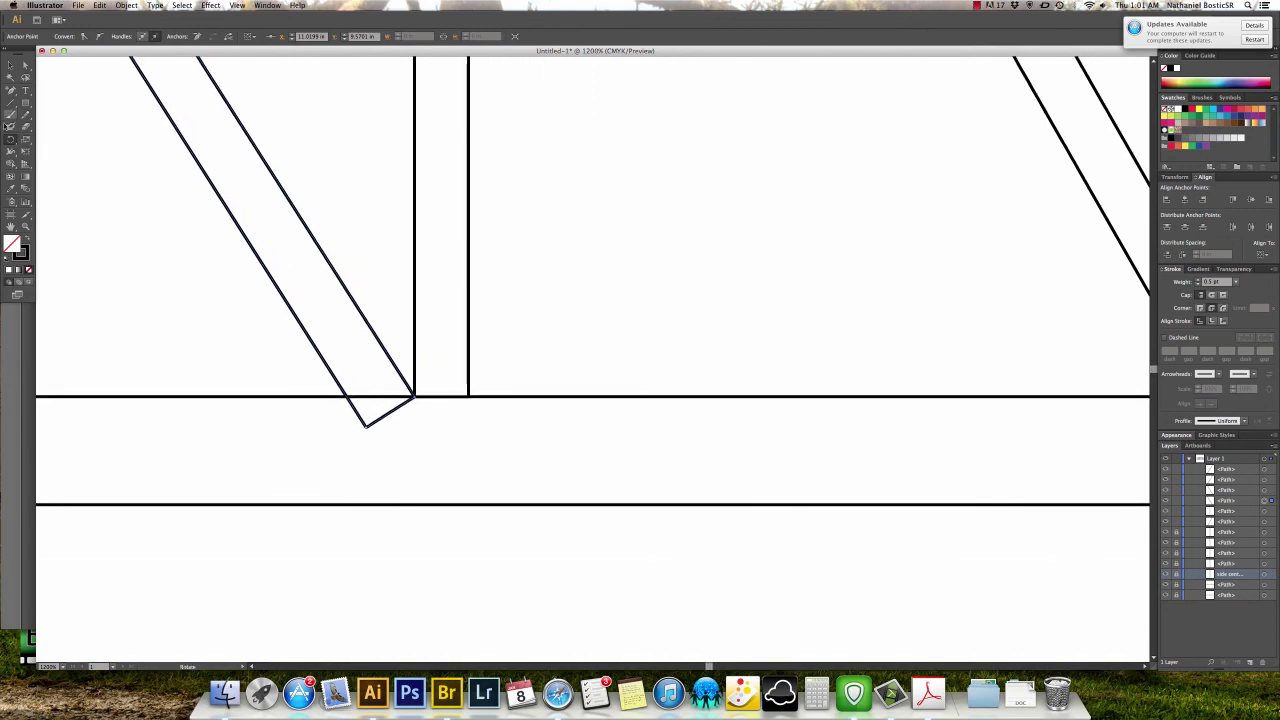
drag(10, 90, 28, 90)
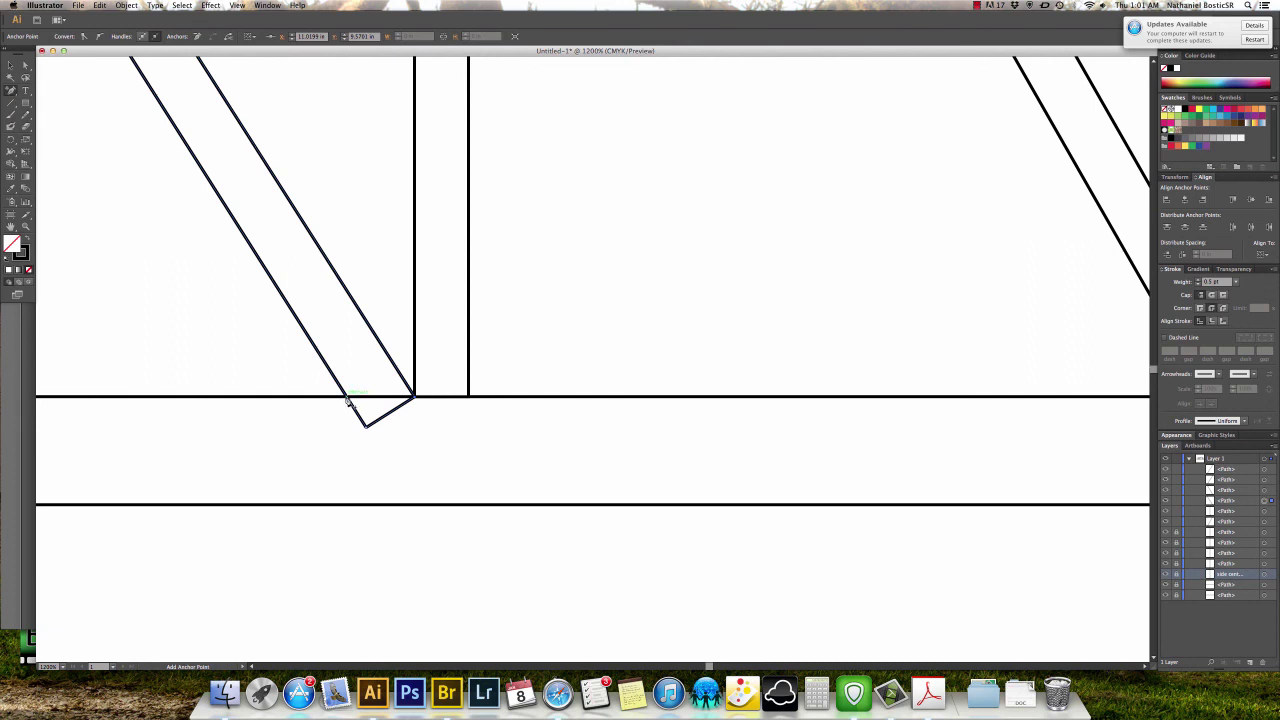
key(minus)
click(366, 426)
key(plus)
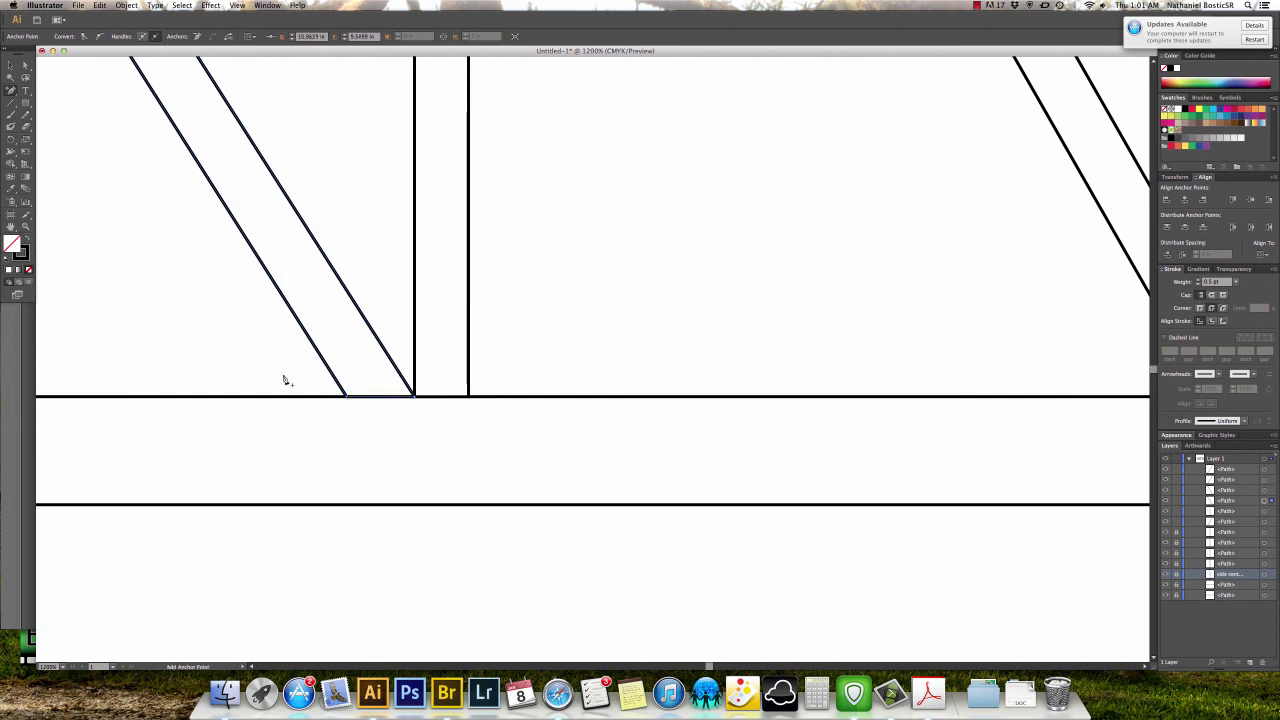
key(v)
click(116, 222)
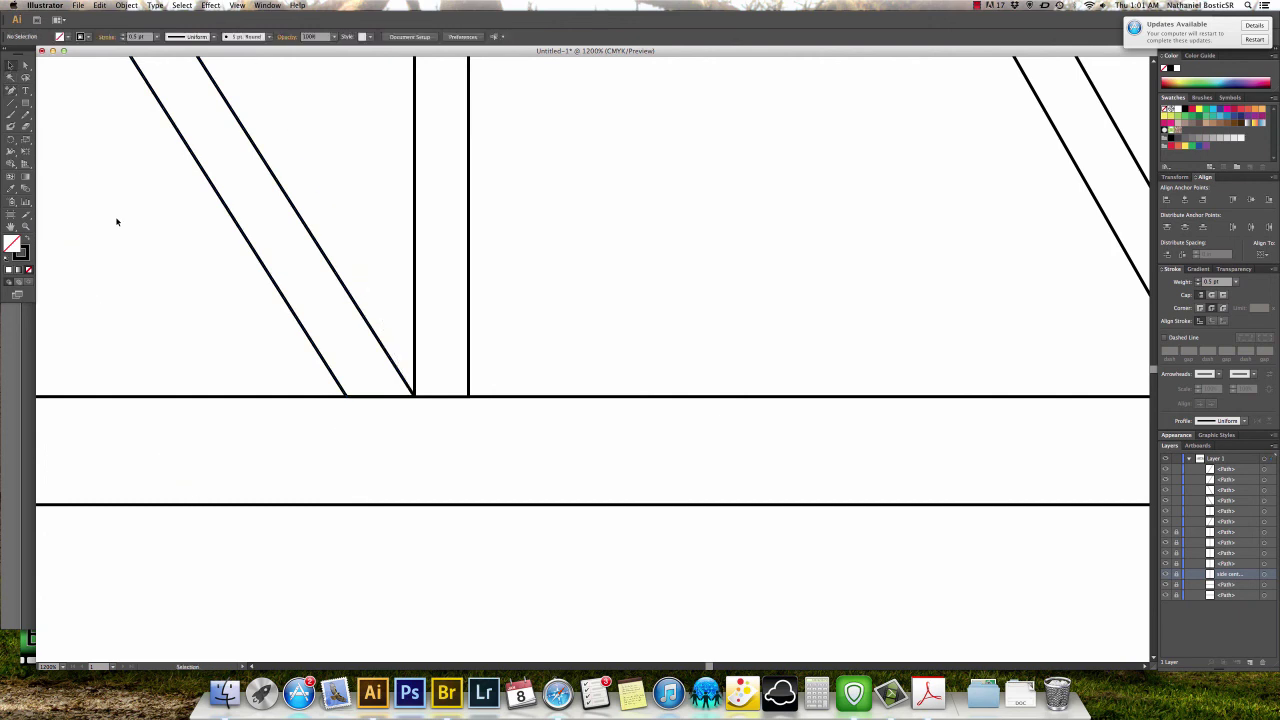
Trim the lower end of the right end diagonal flush with the bottom chord by adding and deleting anchor points, and deselect it.
scroll(774, 309, right, 10)
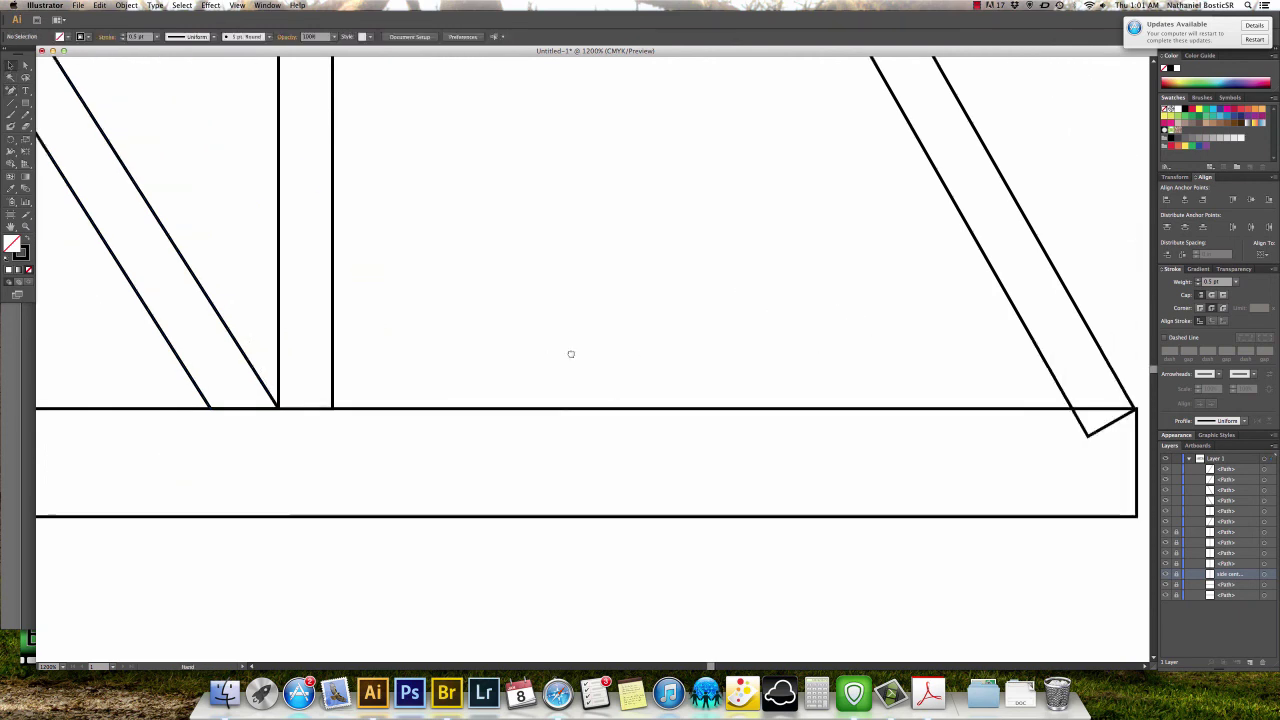
drag(675, 378, 507, 330)
click(531, 343)
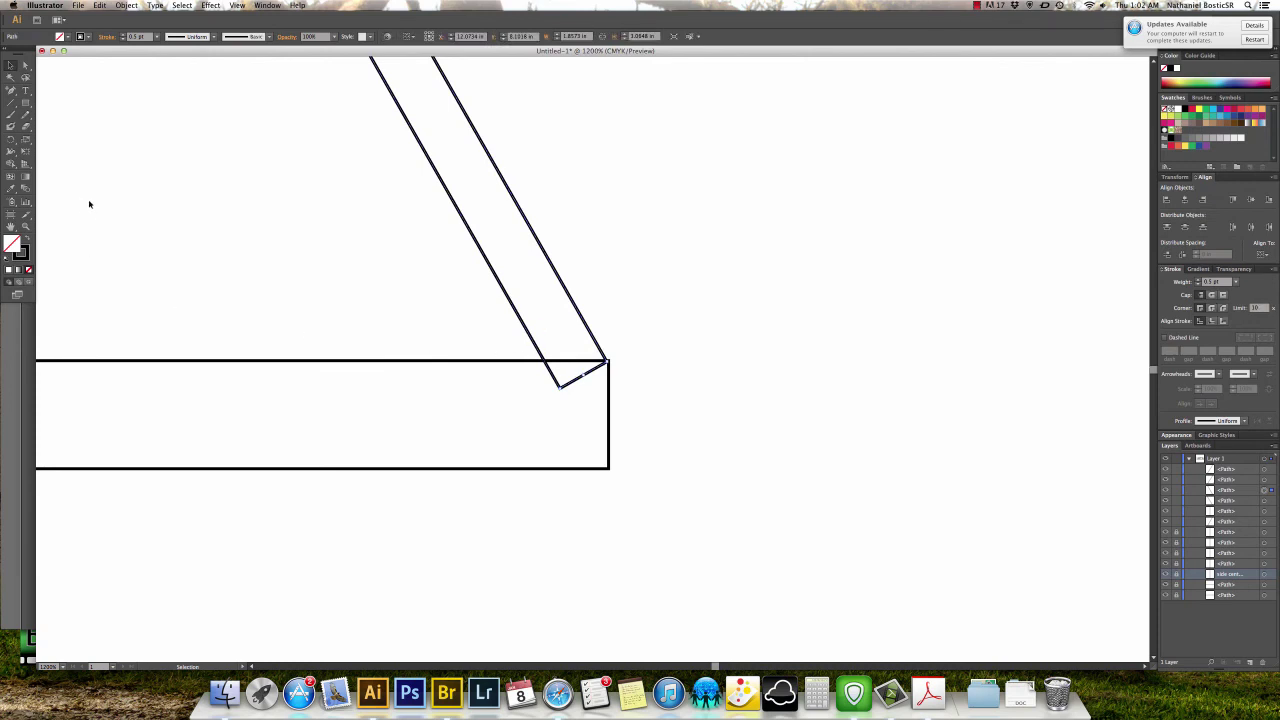
key(plus)
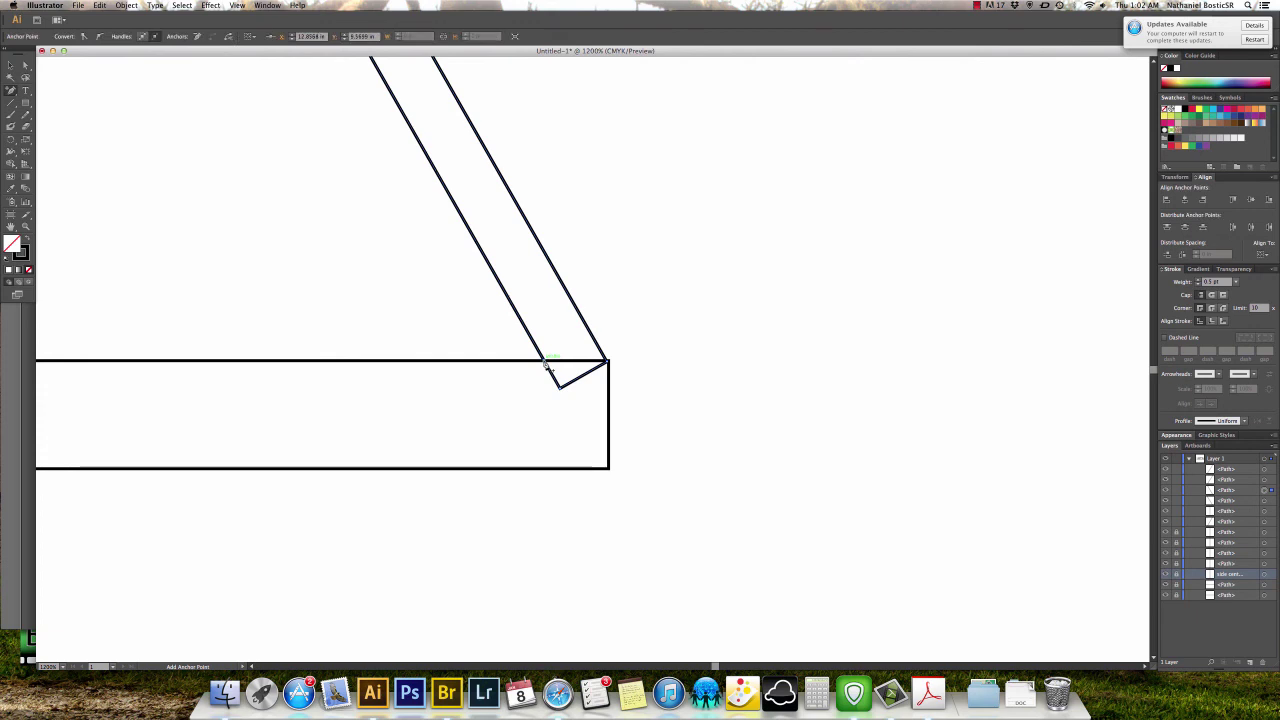
alt+click(546, 364)
alt+click(559, 388)
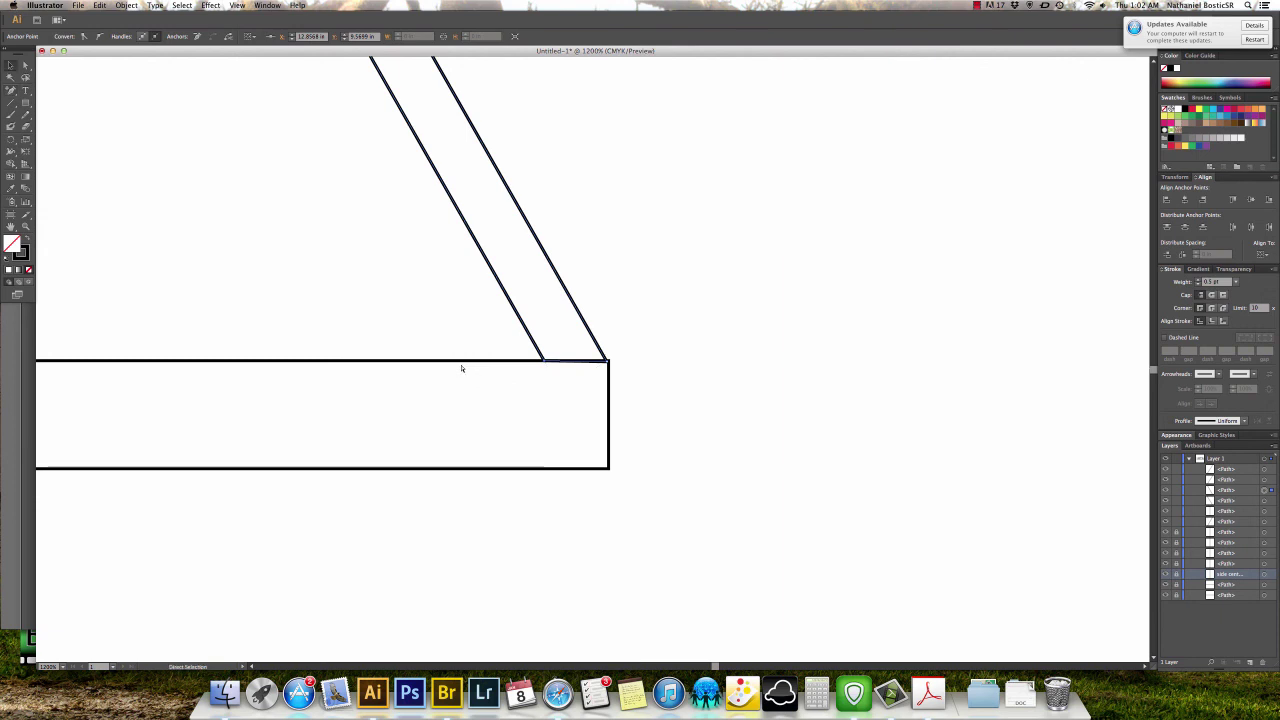
key(super+0)
click(432, 384)
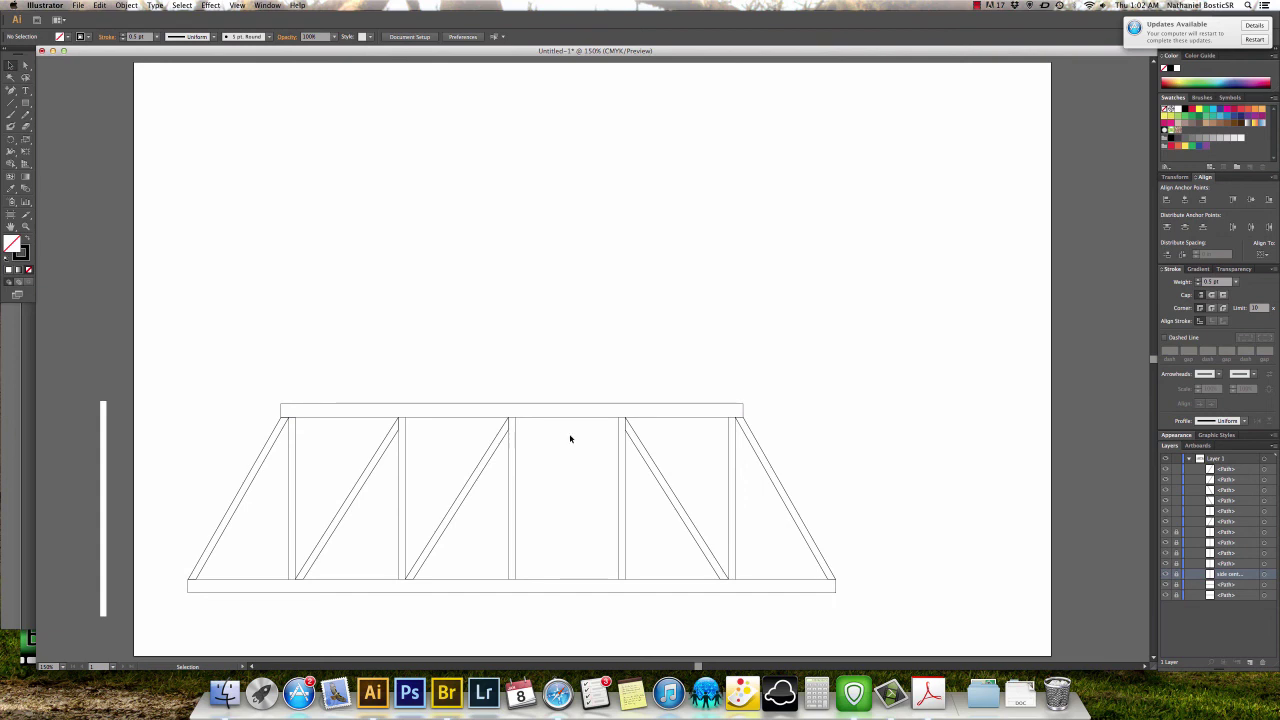
key(super+1)
key(super+minus)
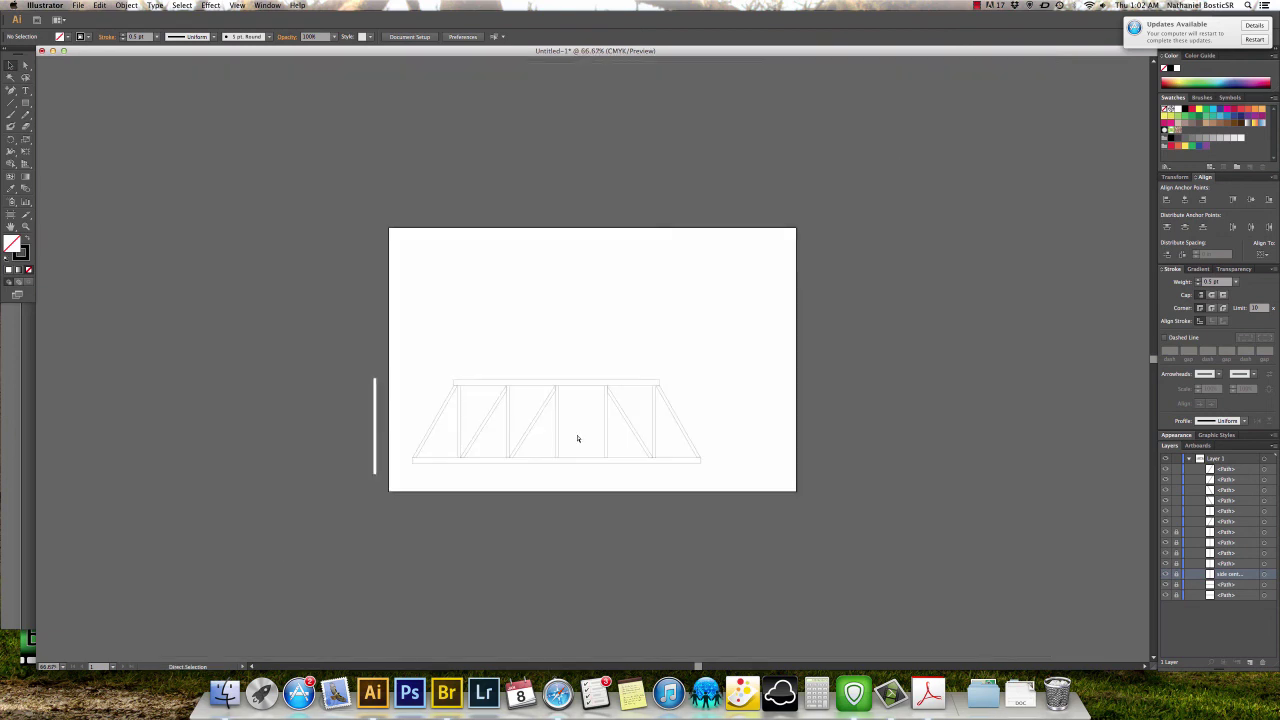
Copy the diagonal beside the fourth vertical into the bay between the third and fourth verticals, its upper end against the third vertical.
key(super+plus)
key(super+plus)
key(super+plus)
key(super+plus)
key(super+plus)
key(super+plus)
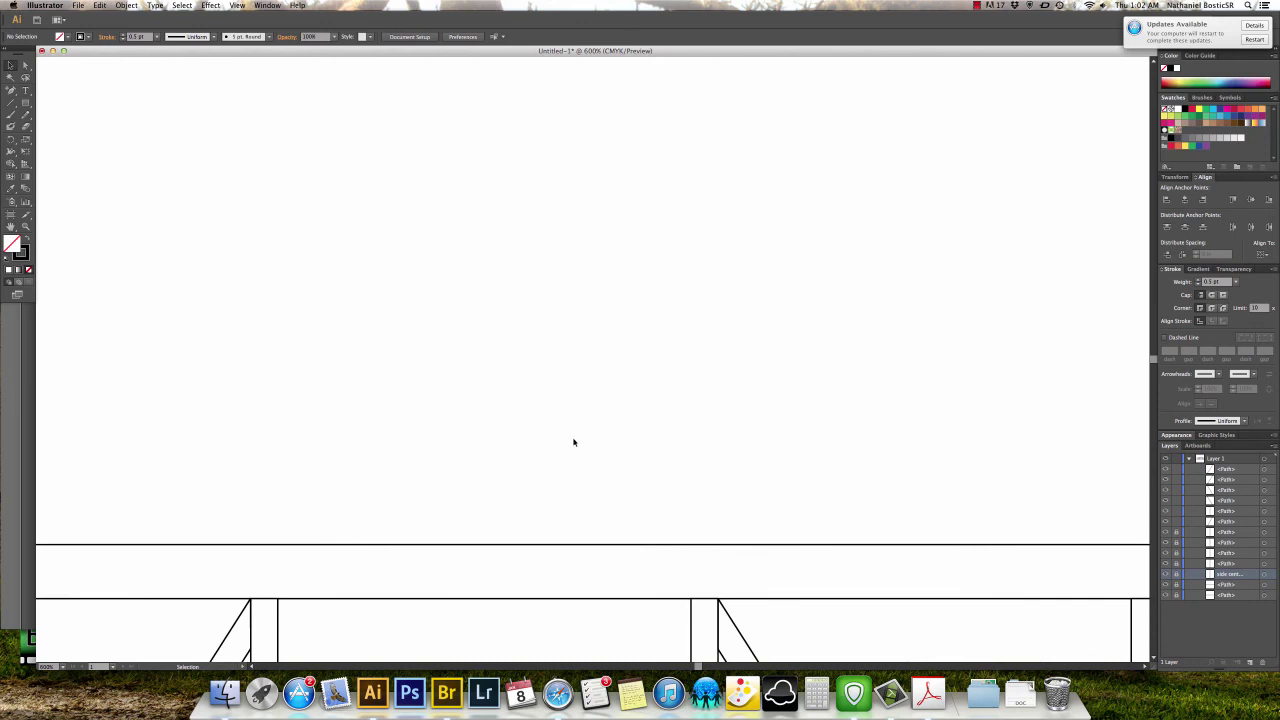
drag(572, 519, 483, 91)
drag(557, 357, 540, 217)
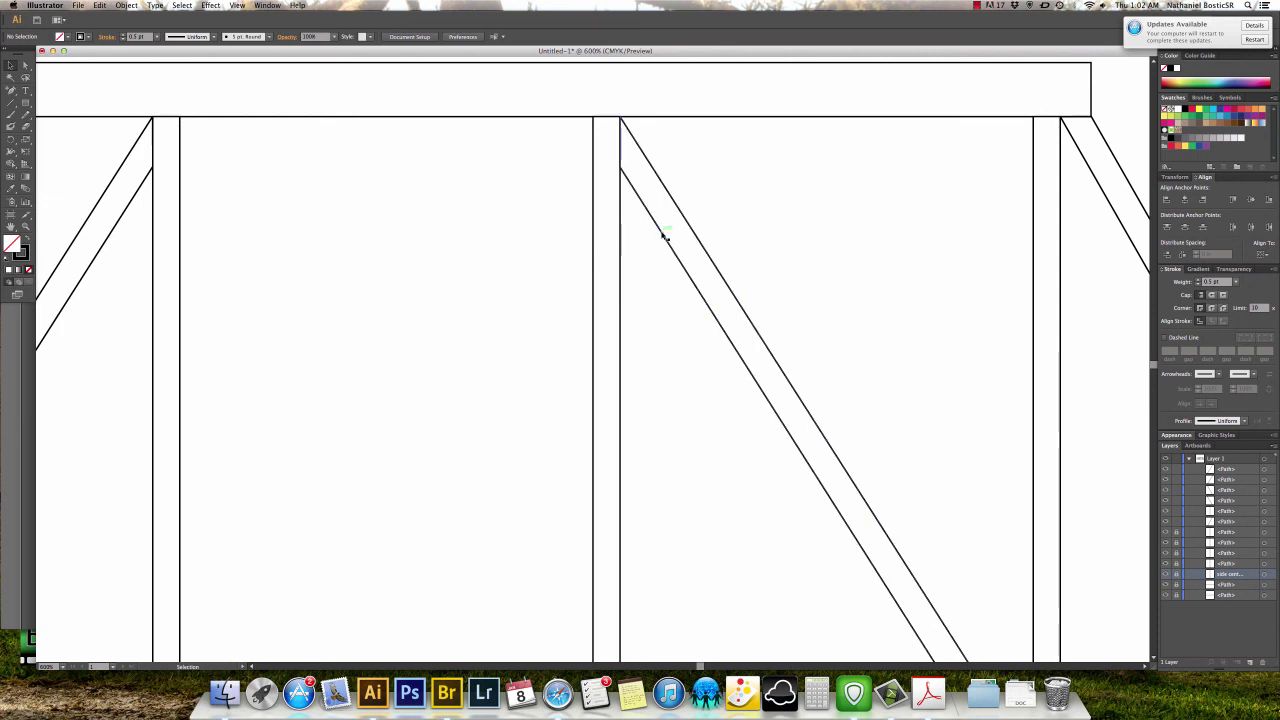
click(661, 234)
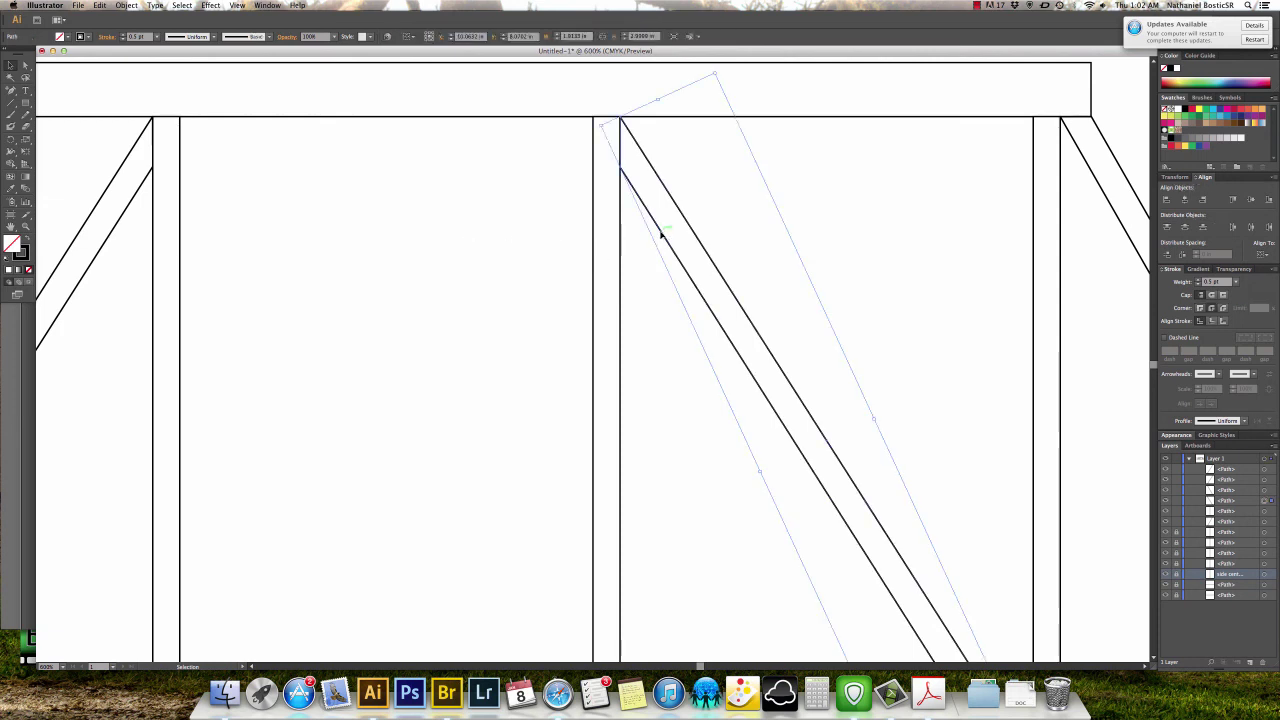
drag(661, 234, 220, 252)
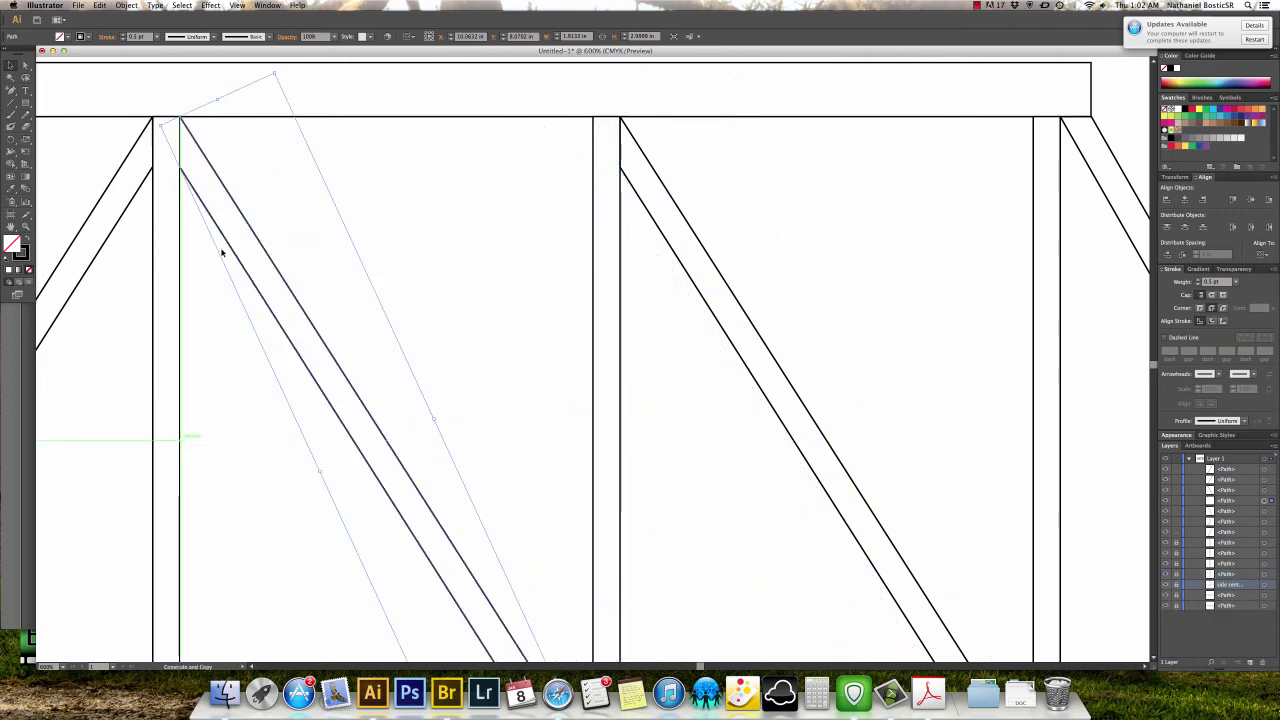
click(379, 211)
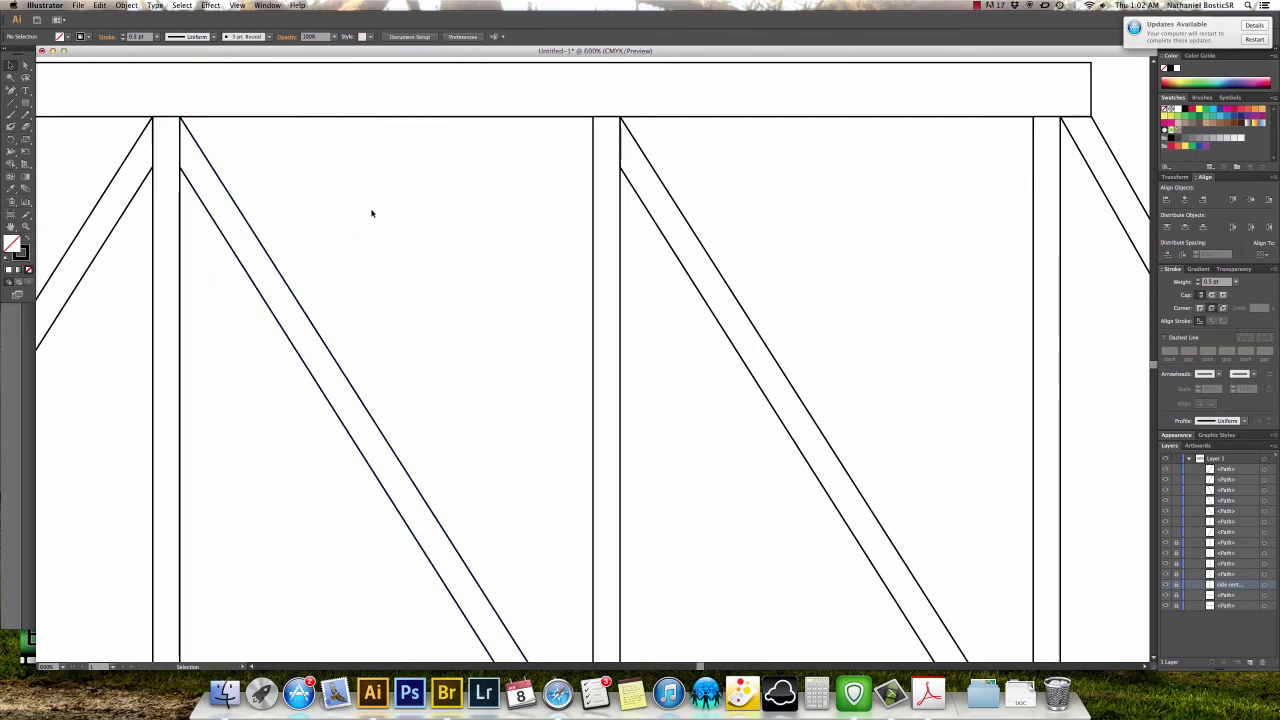
key(super+0)
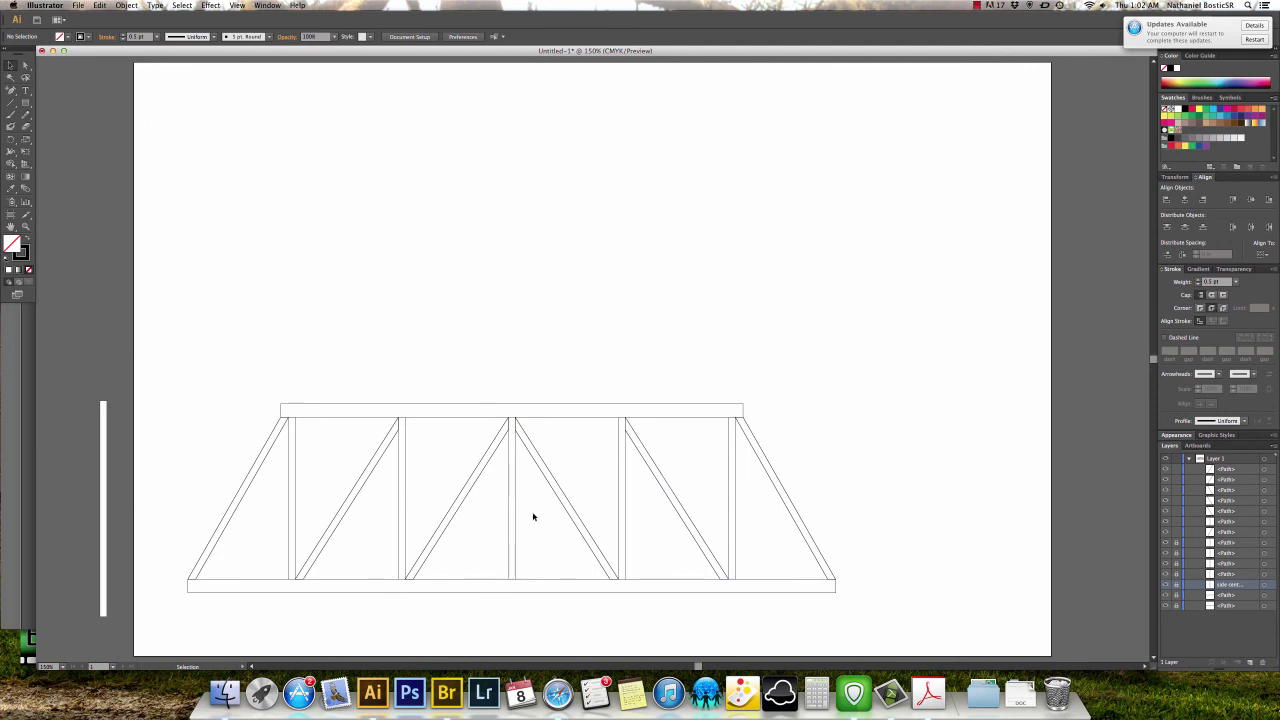
Check the part sizes in the bridge reference and decimal chart, and draw a 0.125 by 0.125 in square above the bridge.
key(a)
key(super+Tab)
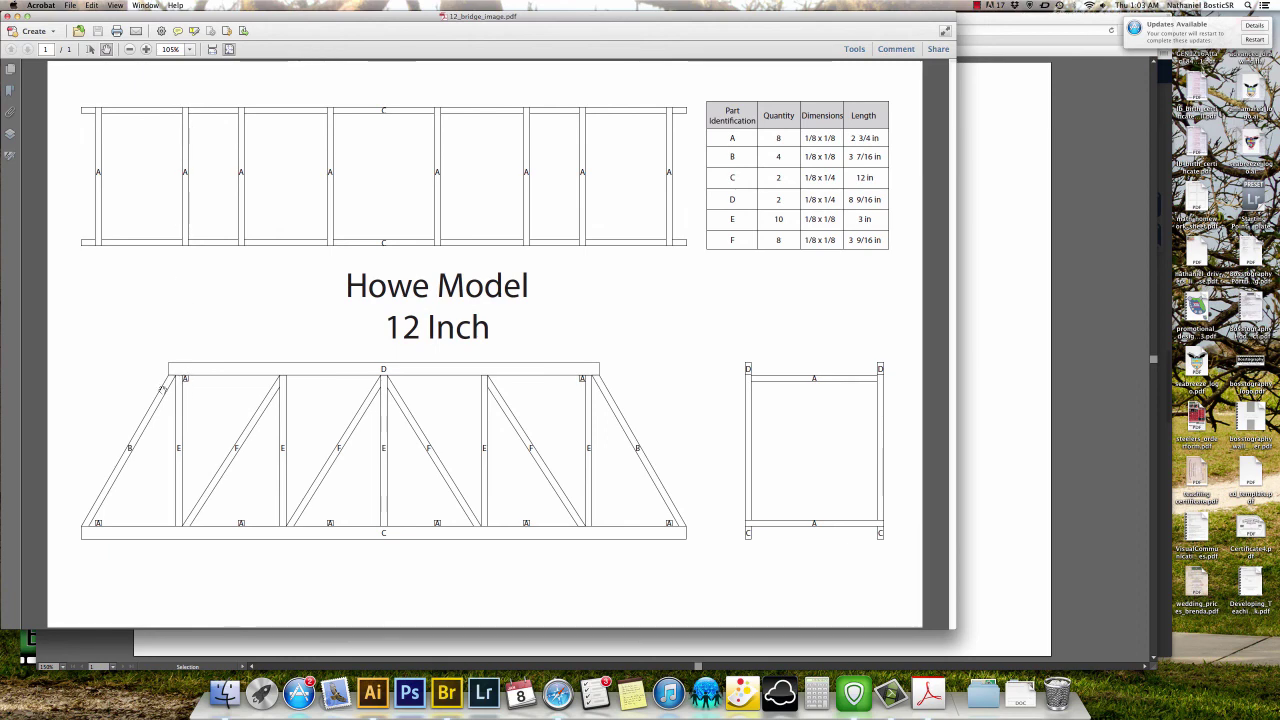
key(super+Tab)
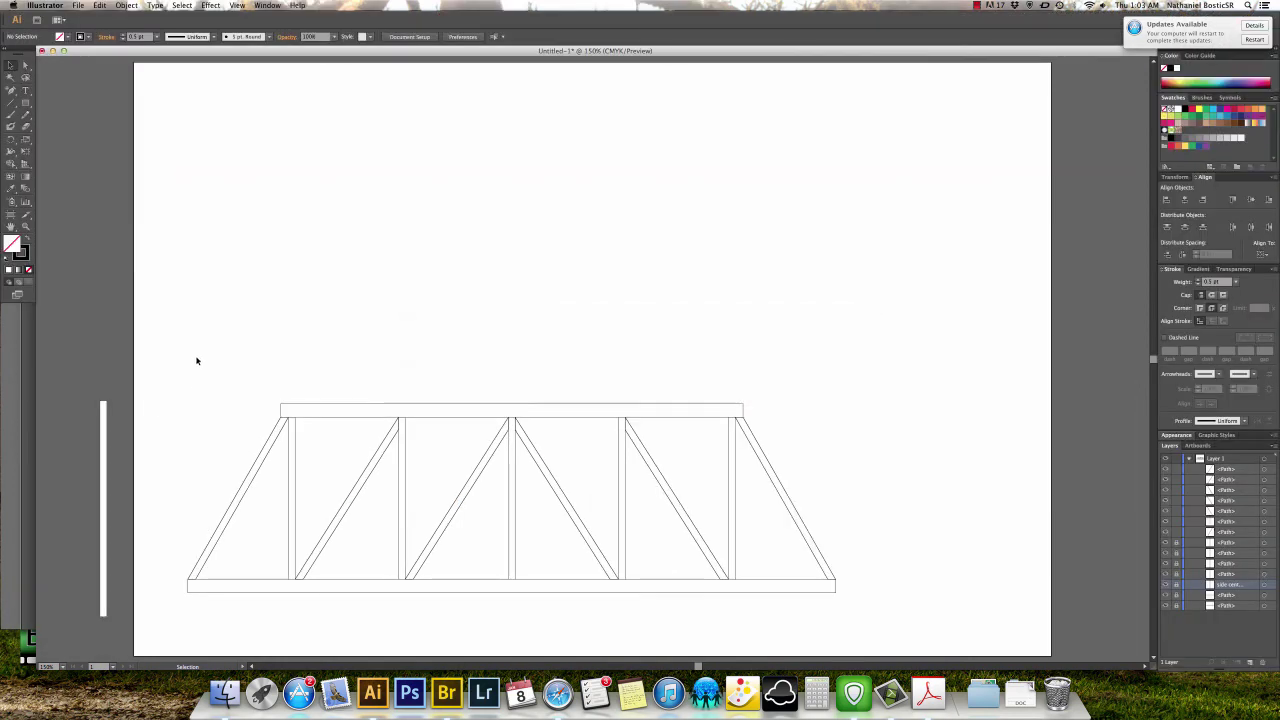
click(25, 101)
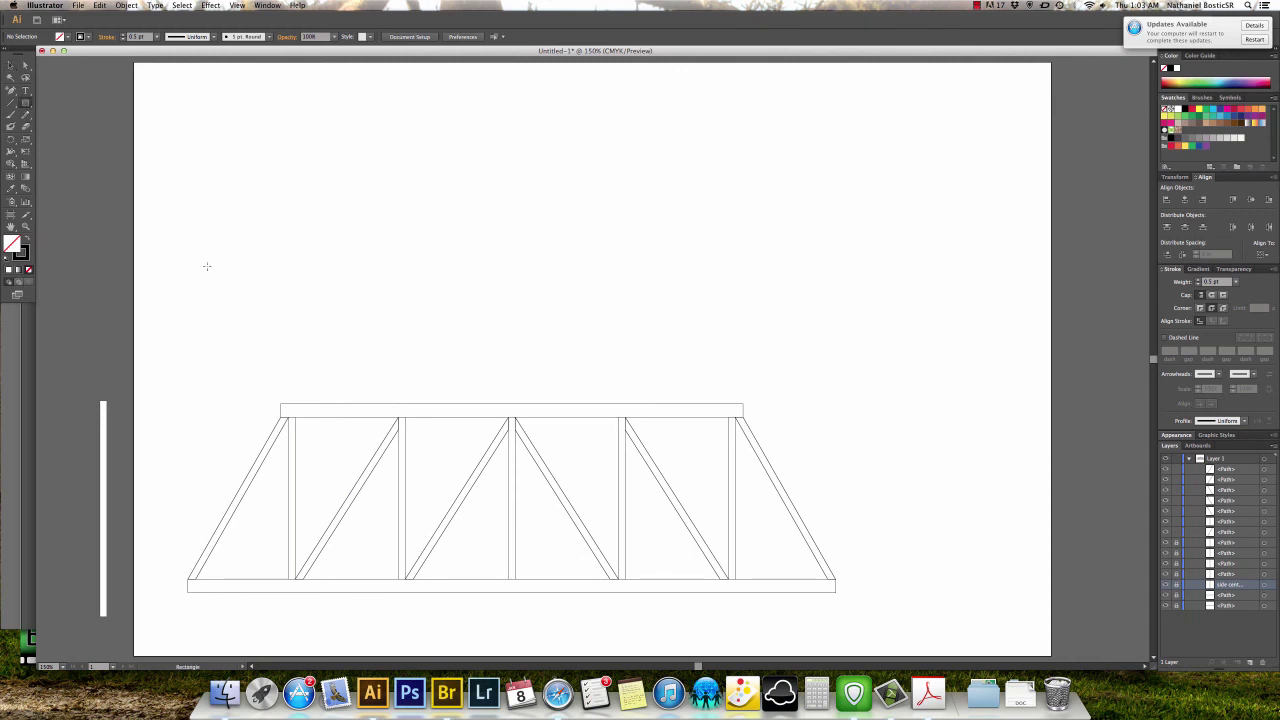
click(242, 264)
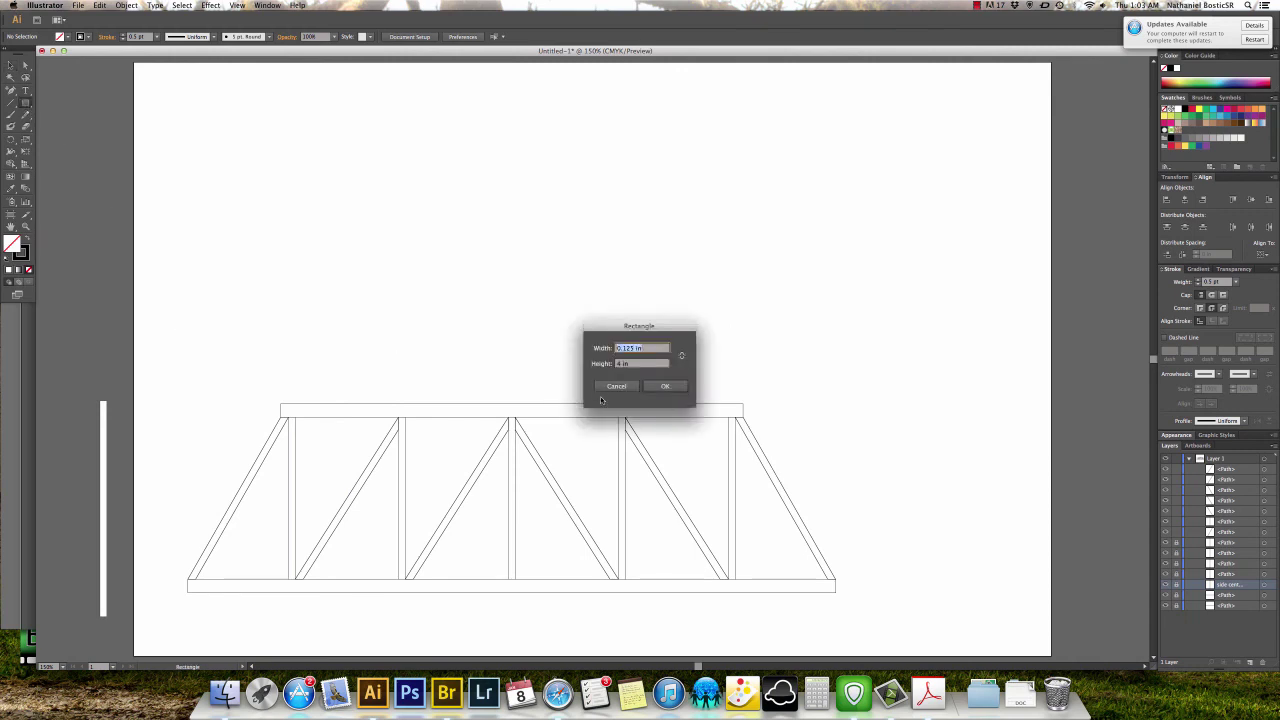
key(super+Tab)
key(super+Tab)
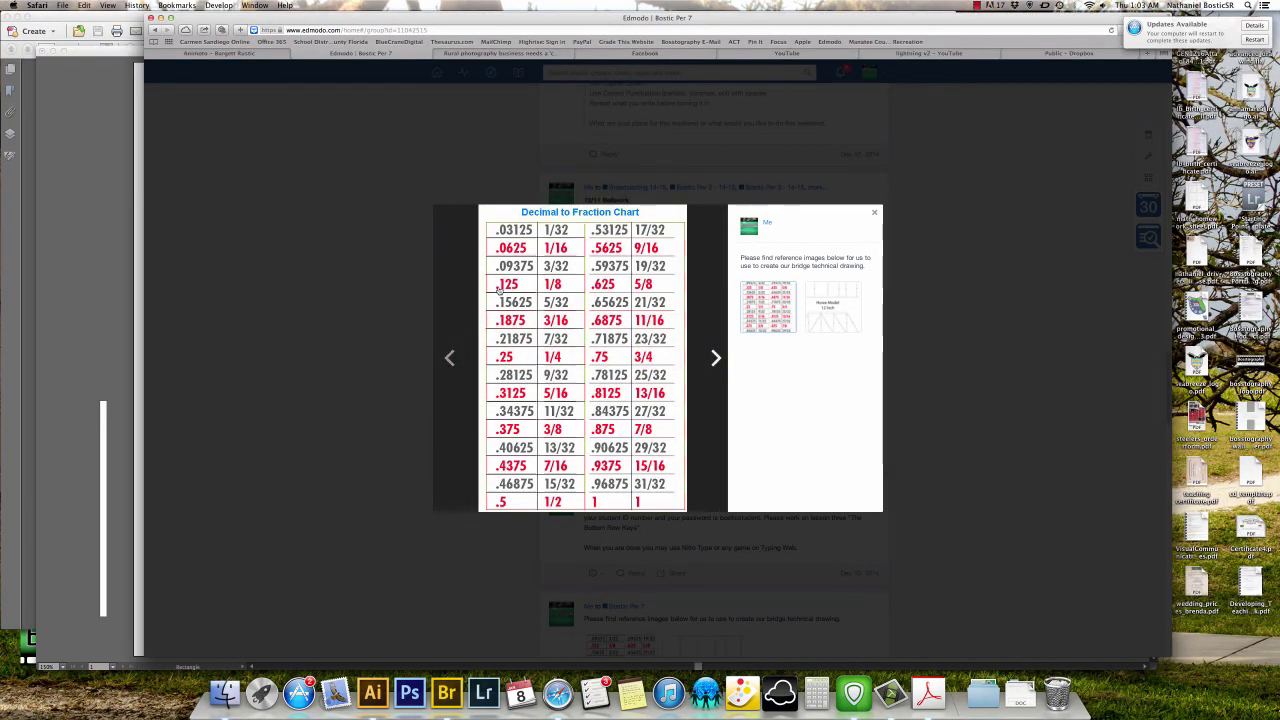
key(super+Tab)
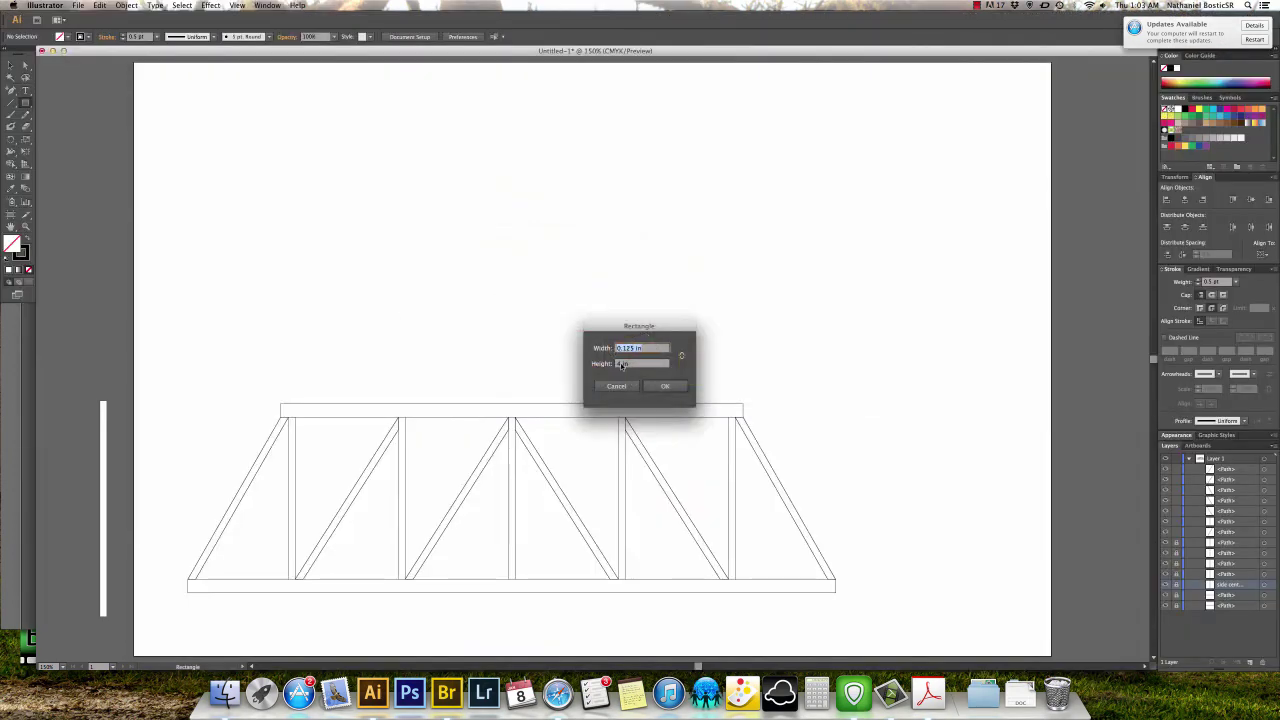
click(620, 365)
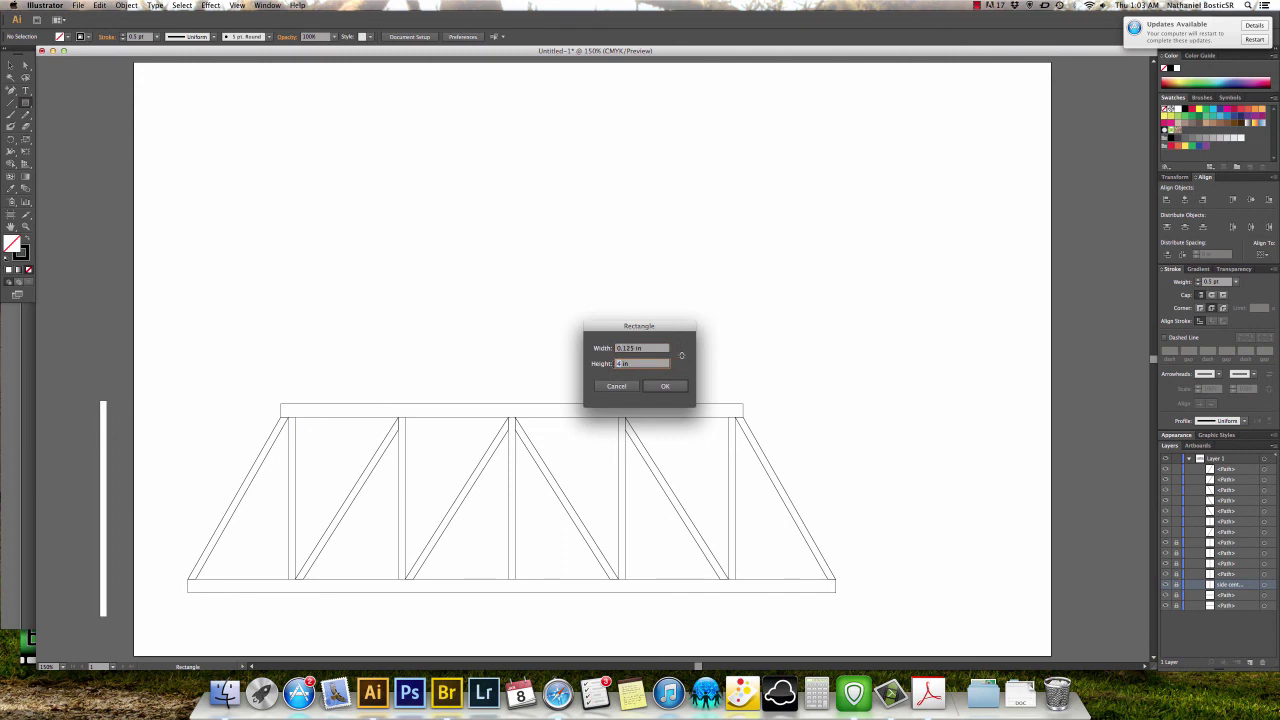
key(BackSpace)
text(125)
key(Return)
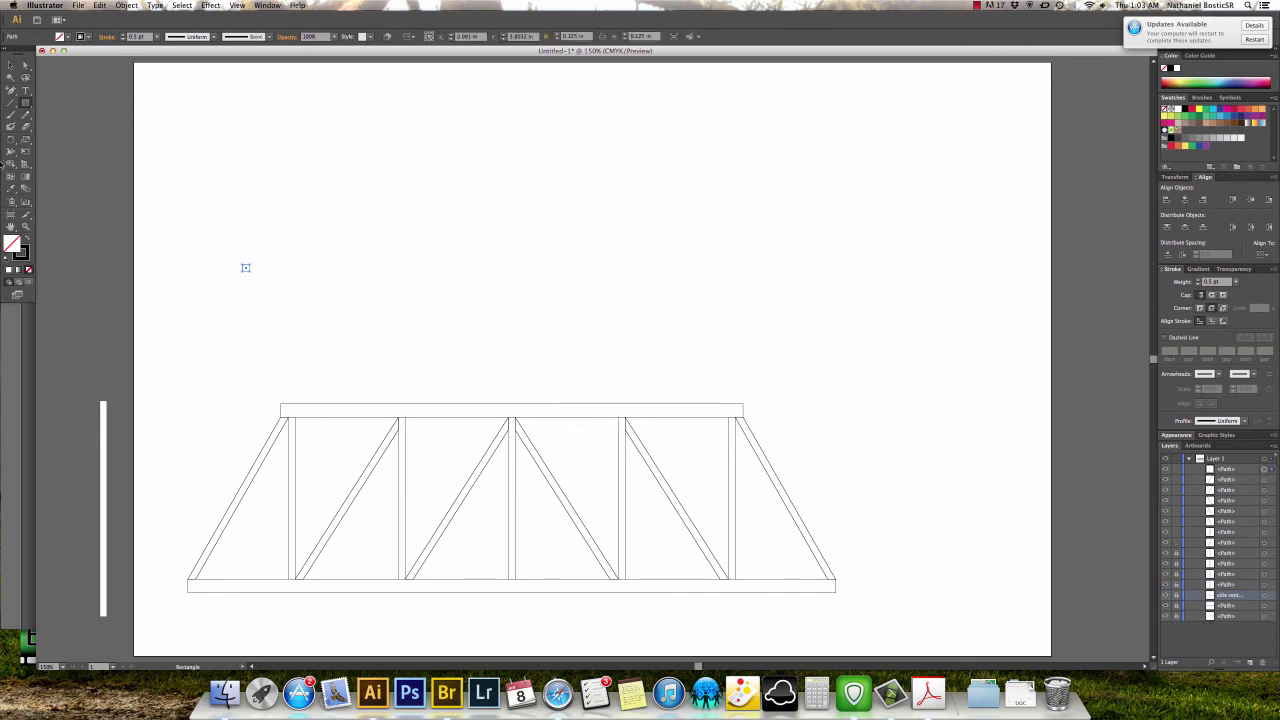
Move the small square into the corner between the top chord's underside and the first vertical's right side, and deselect it.
click(10, 66)
drag(245, 269, 297, 393)
key(super+equal)
key(super+equal)
key(super+equal)
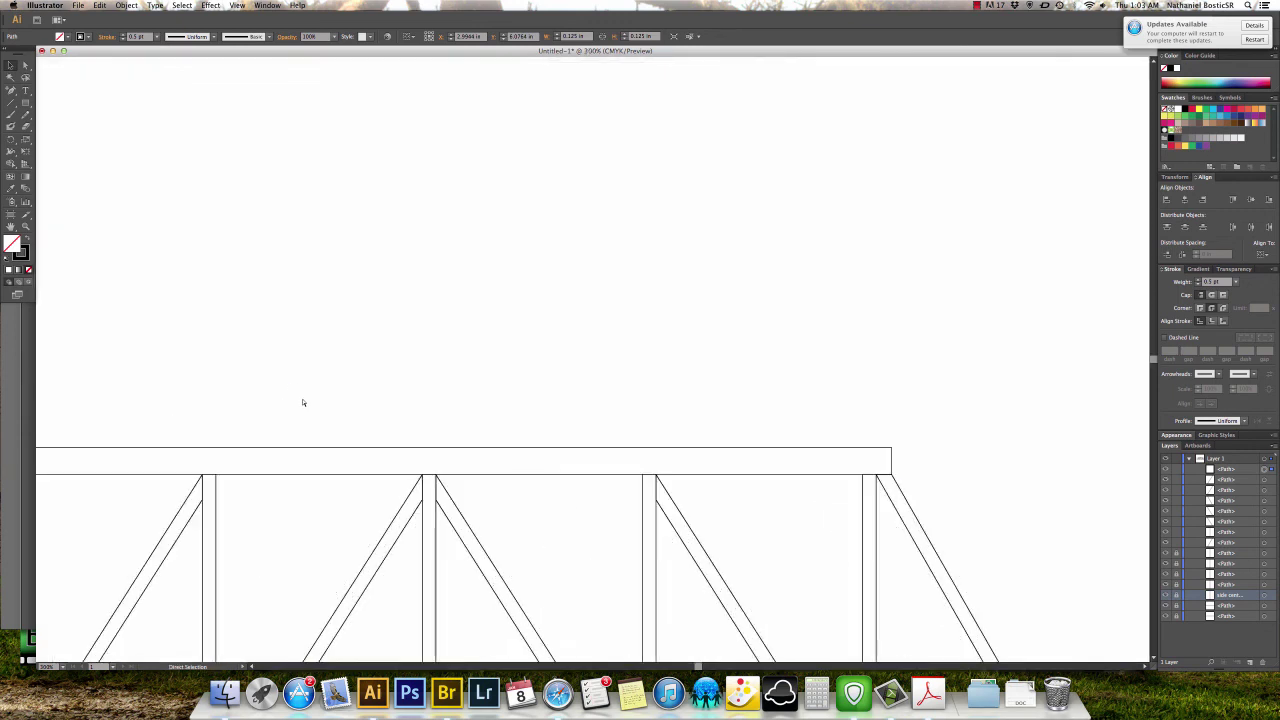
drag(269, 427, 470, 295)
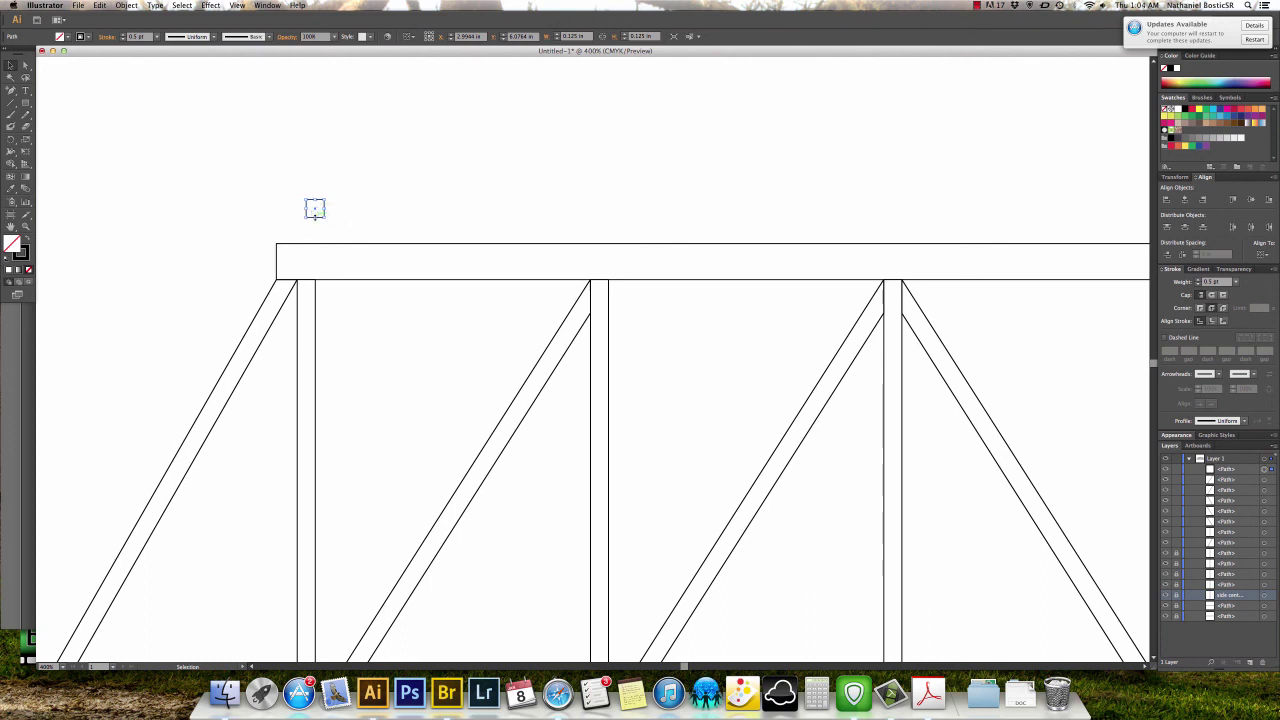
drag(317, 212, 329, 300)
click(206, 251)
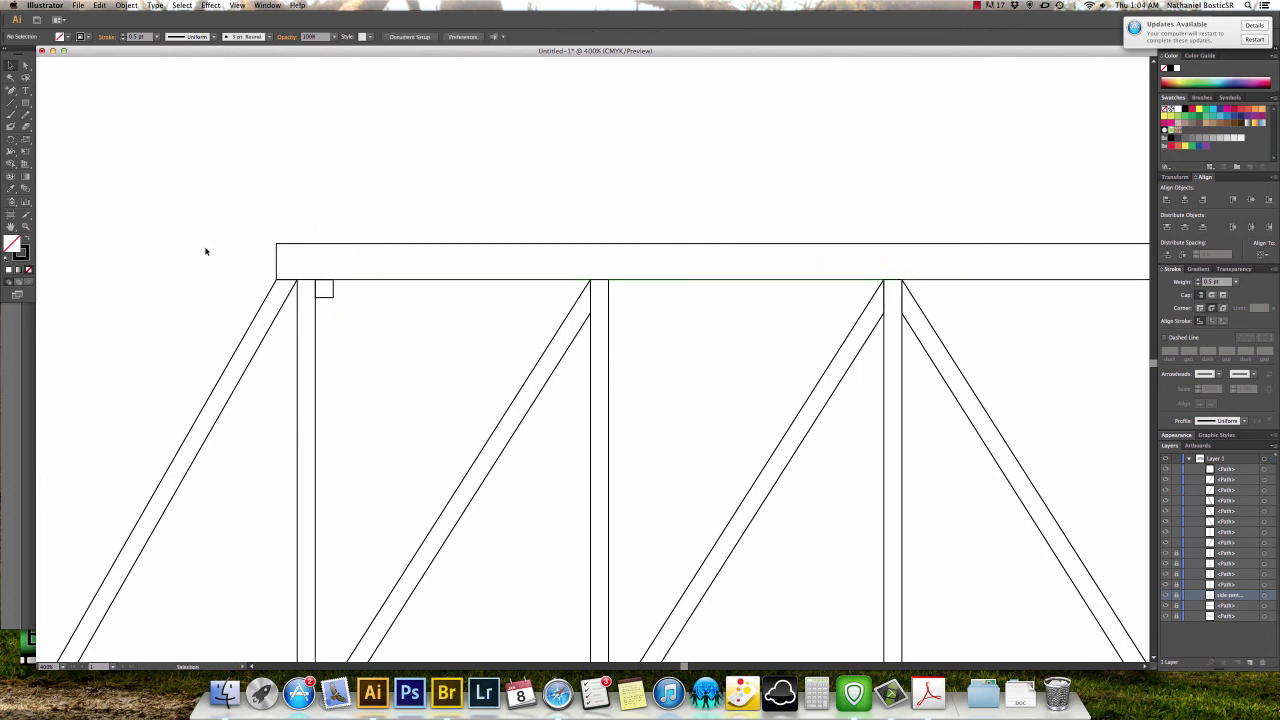
Switch to Acrobat and examine the Howe Model reference for the positions of the part A cross members.
key(super+Tab)
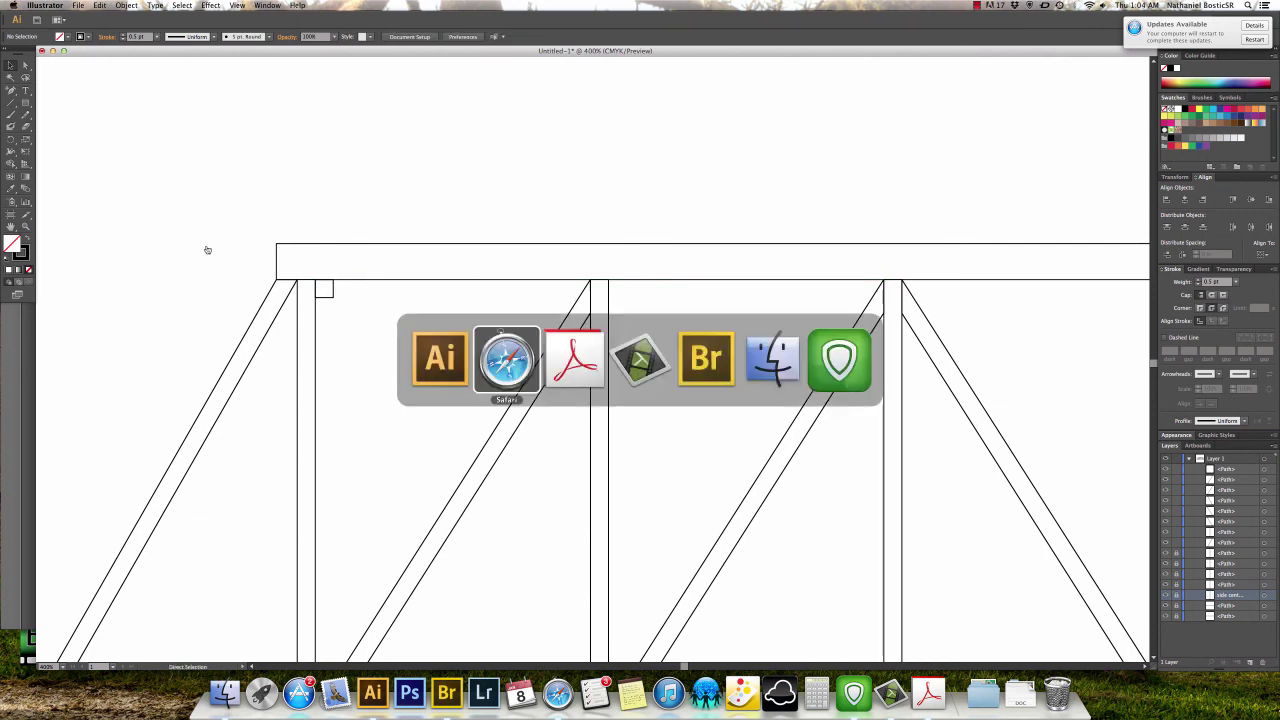
key(super+Tab)
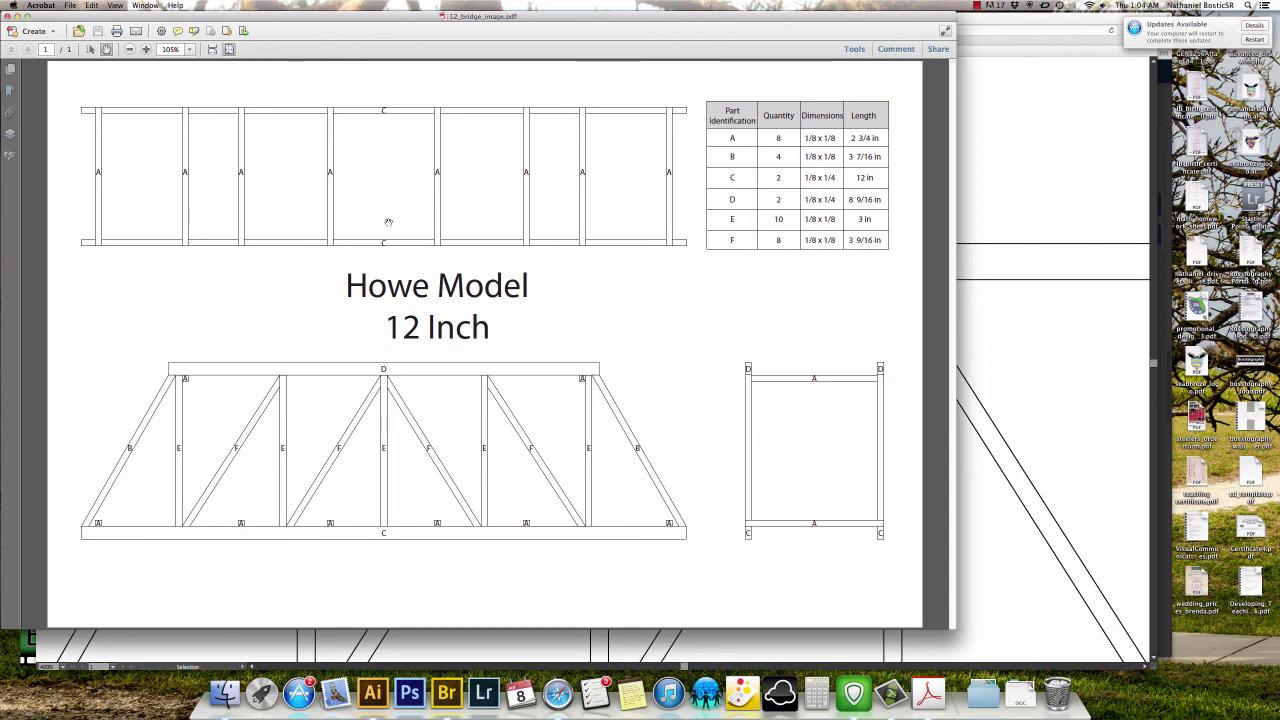
click(977, 5)
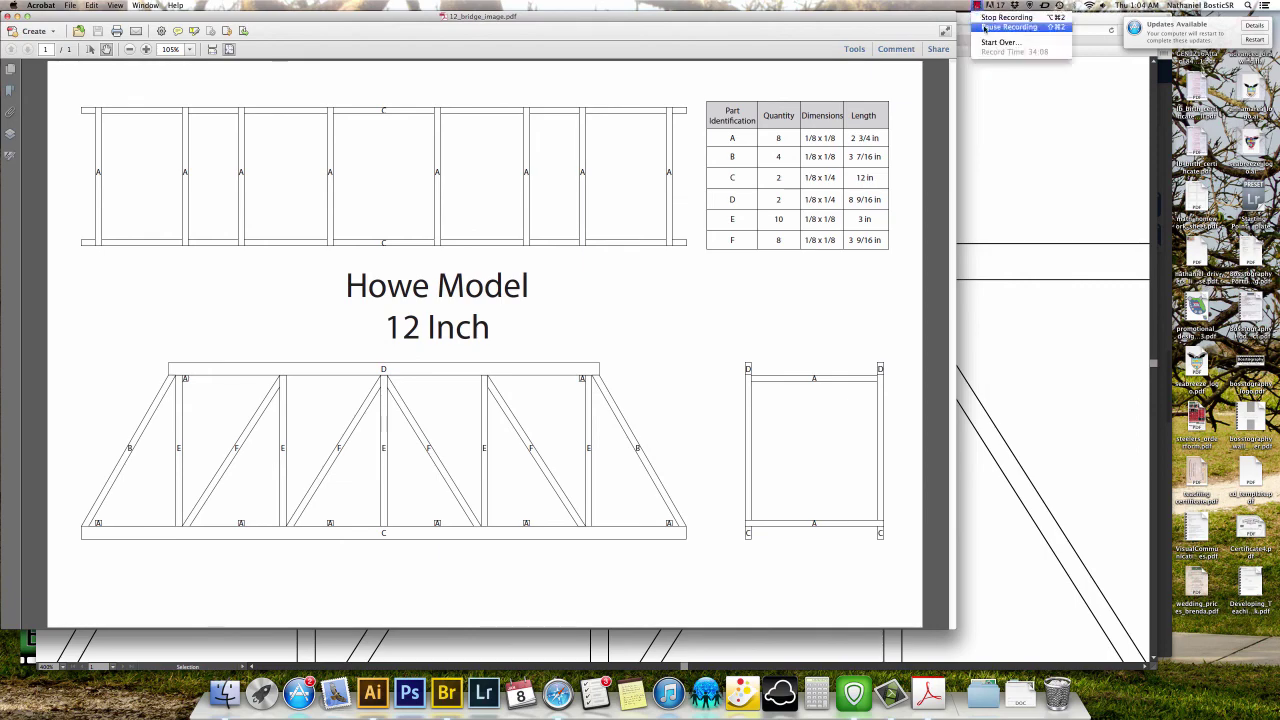